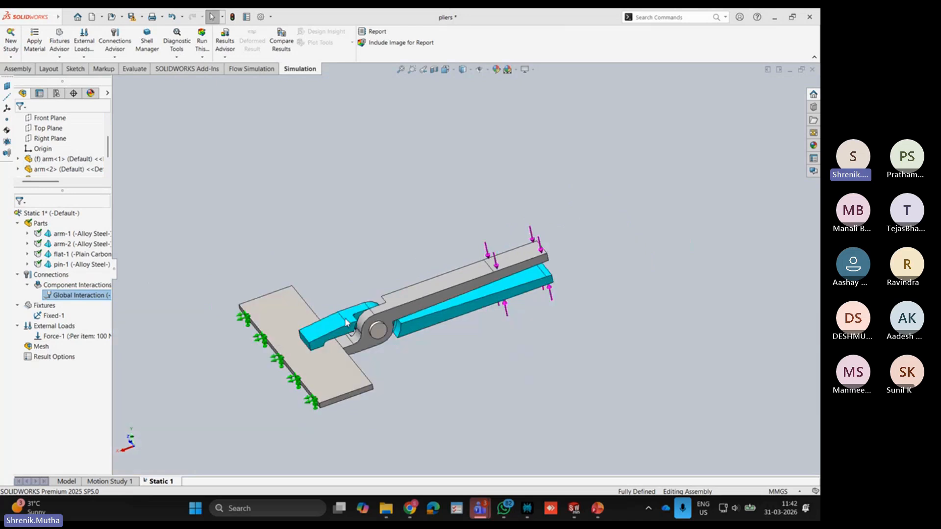
Step: Examine the pliers assembly from several angles, including the arms, pin, flat plate, fixture and handle loads
middle_click_drag(379, 333, 353, 294)
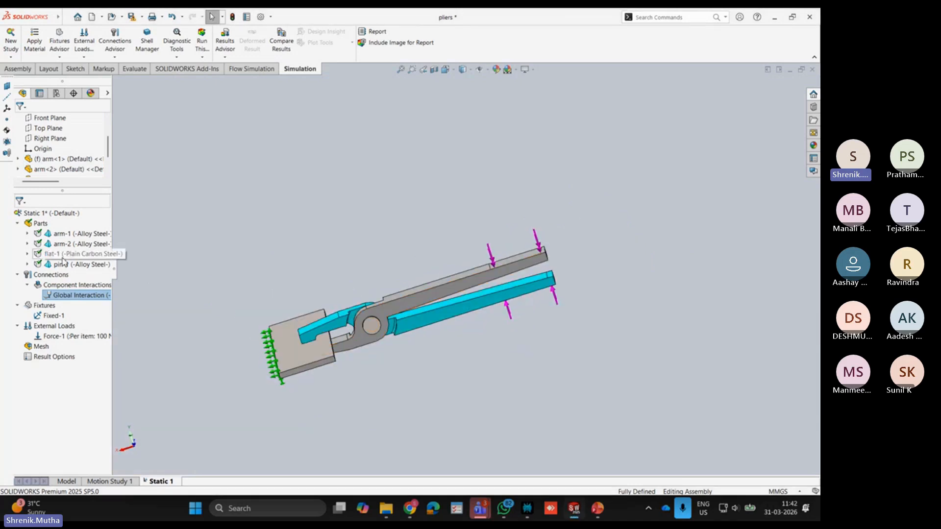
left_click(69, 295)
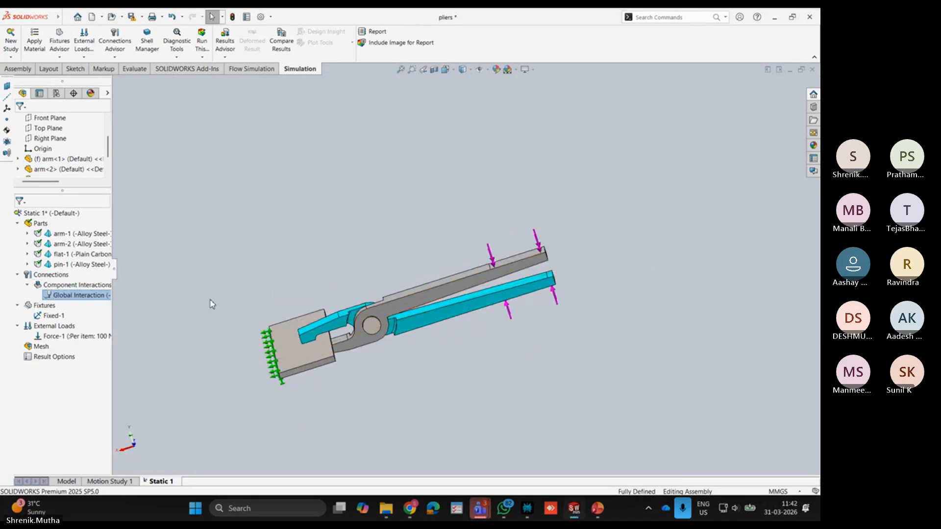
scroll(347, 271, "down", 1)
scroll(540, 326, "up", 2)
middle_click_drag(562, 309, 545, 393)
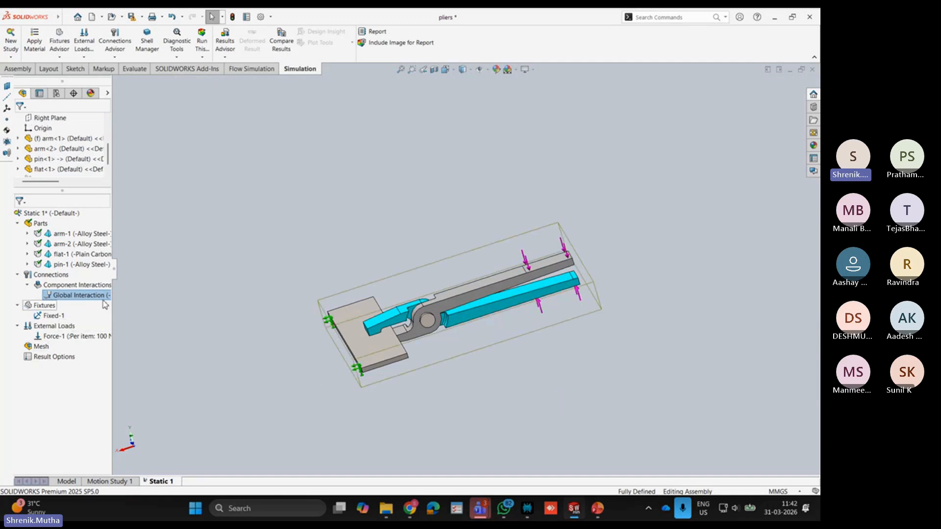
scroll(464, 329, "down", 3)
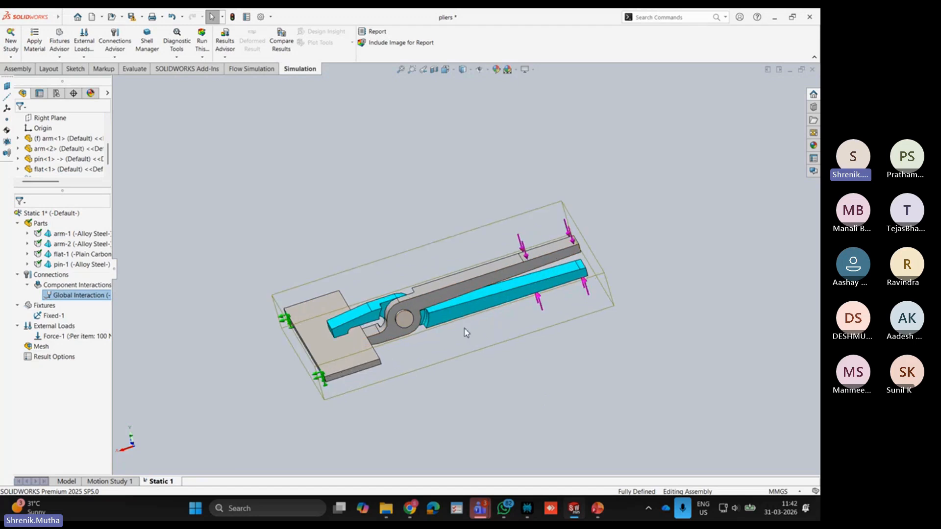
mouse_move(458, 304)
middle_mouse_down()
mouse_move(464, 328)
mouse_move(474, 308)
mouse_move(459, 296)
middle_mouse_up()
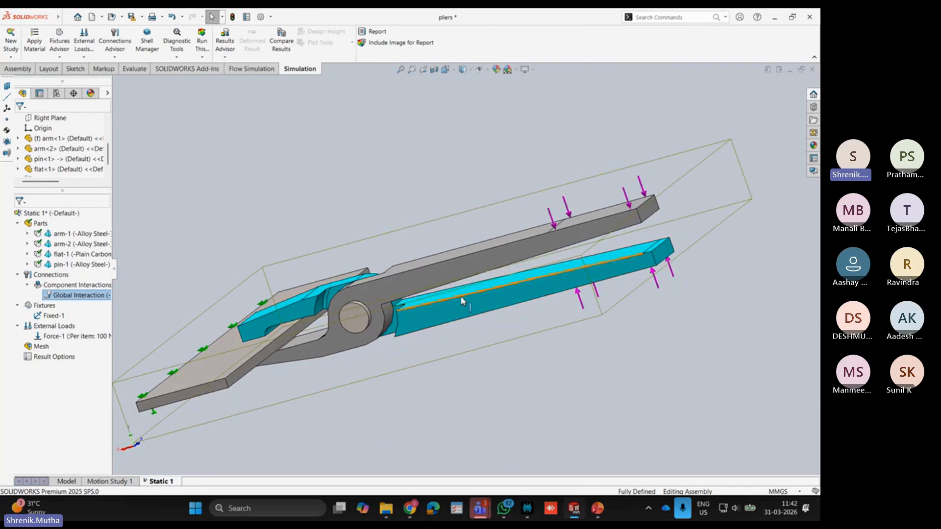
middle_click_drag(420, 258, 346, 318)
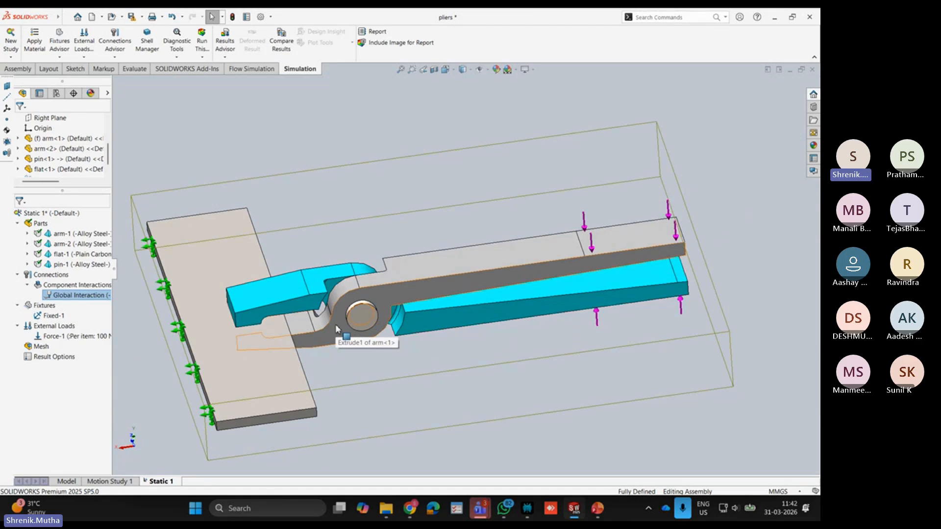
scroll(257, 304, "up", 3)
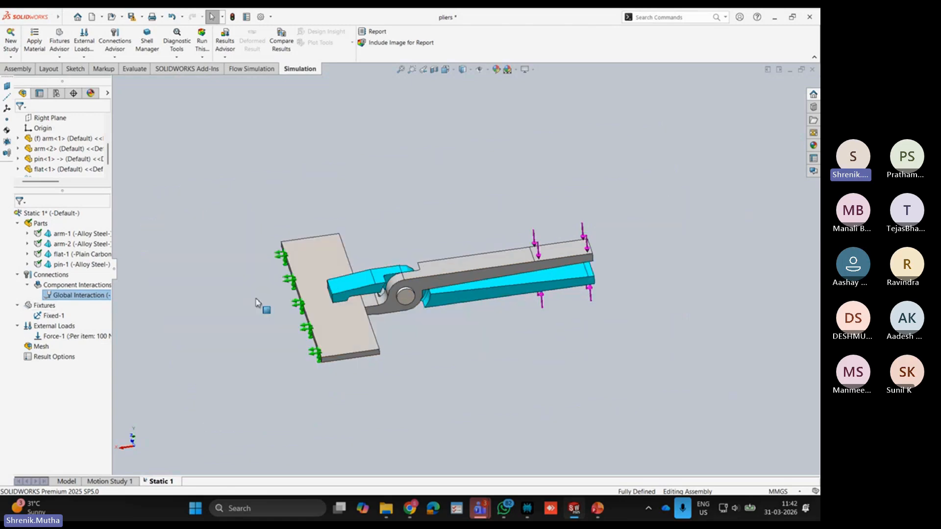
scroll(478, 292, "down", 5)
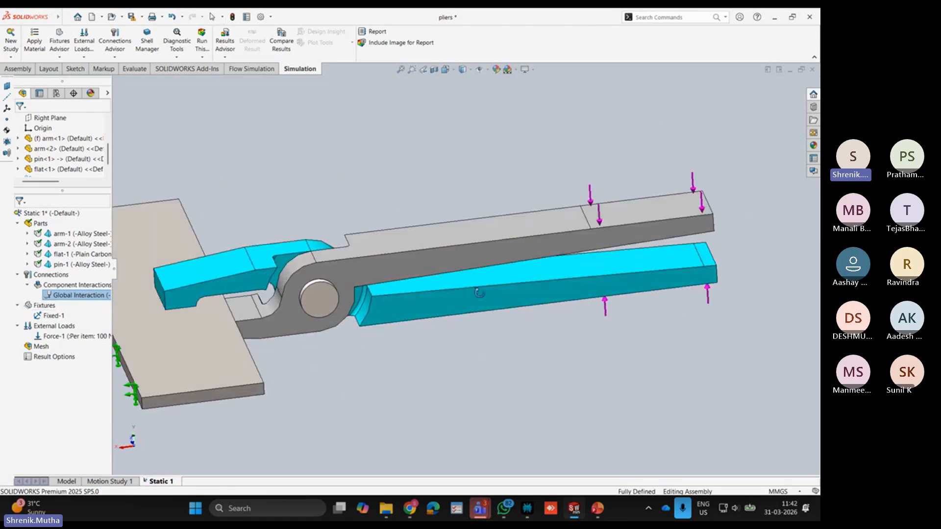
middle_click_drag(479, 292, 482, 294)
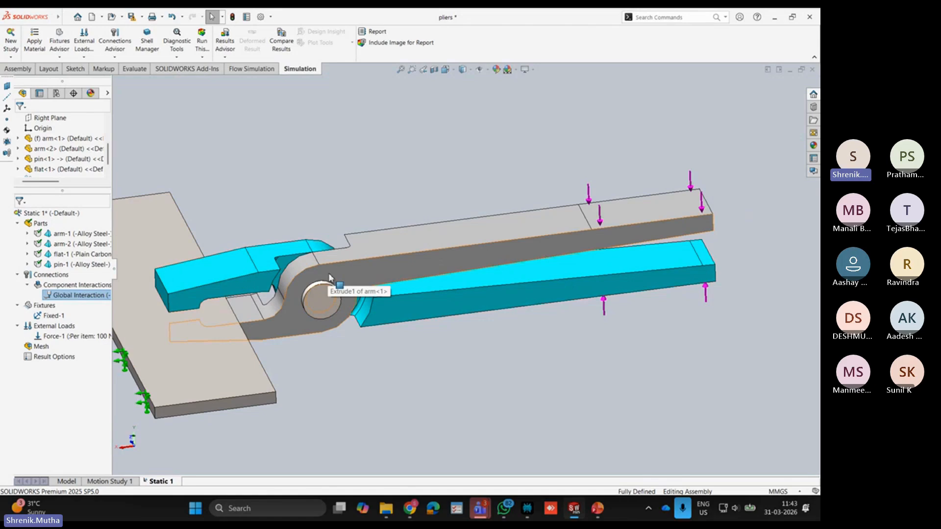
Step: Suppress the Global Interaction under the study's component interactions
right_click(77, 295)
left_click(131, 319)
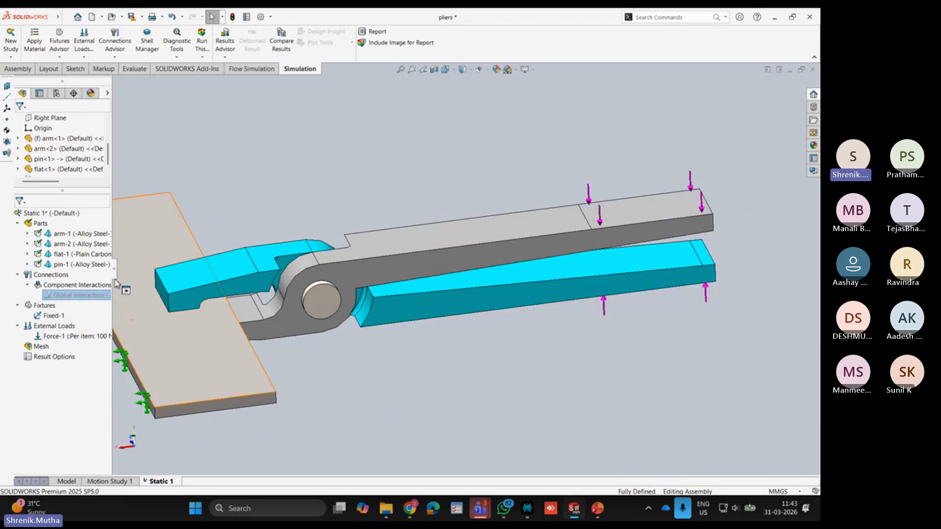
scroll(412, 336, "up", 3)
middle_click_drag(422, 336, 438, 301)
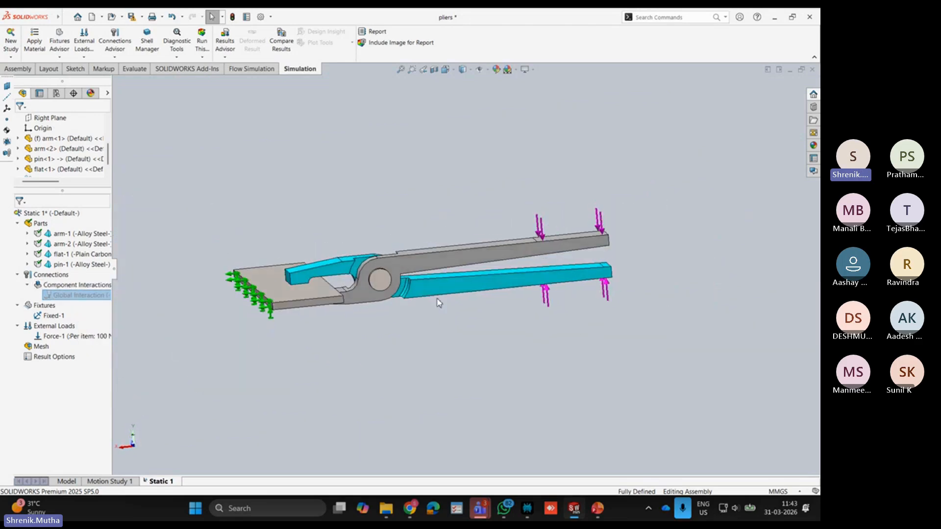
scroll(446, 296, "down", 5)
middle_click_drag(470, 268, 431, 284)
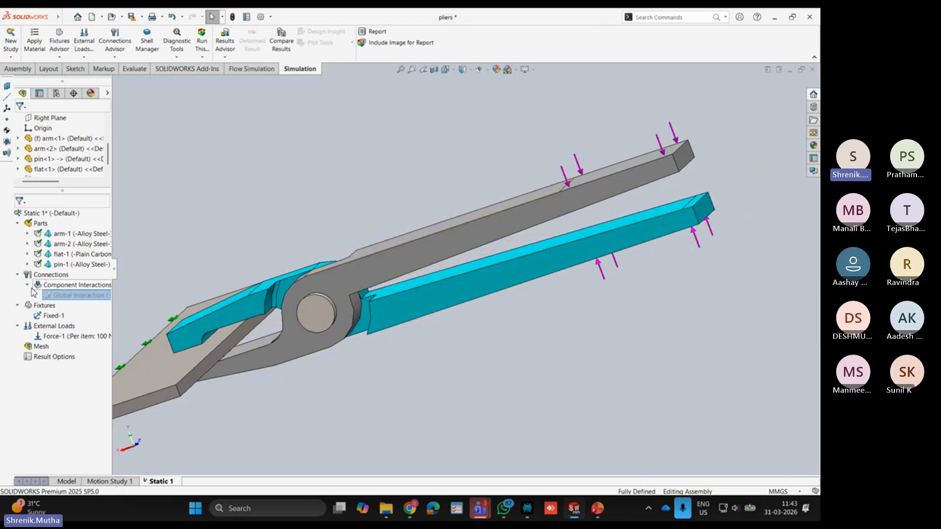
Step: Start a local interaction in the study's connections and automatically find touching faces across the whole pliers assembly
right_click(45, 278)
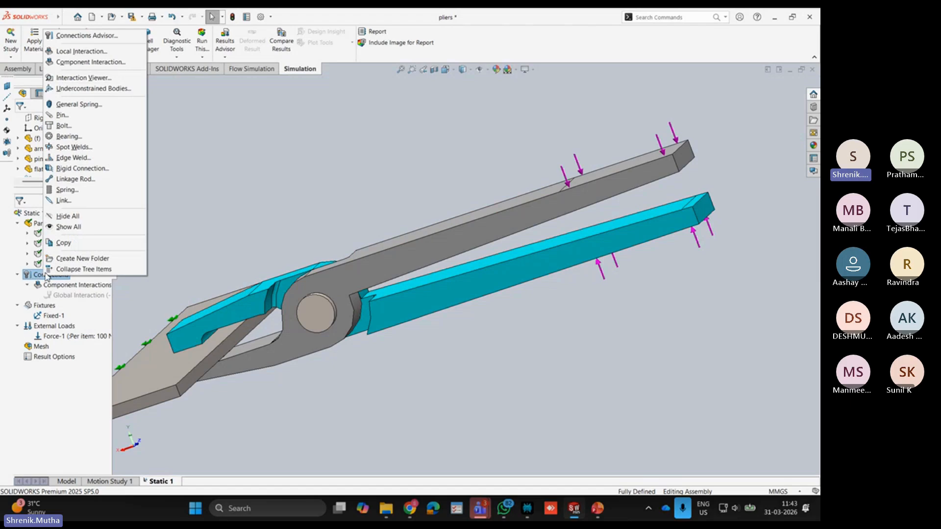
left_click(103, 52)
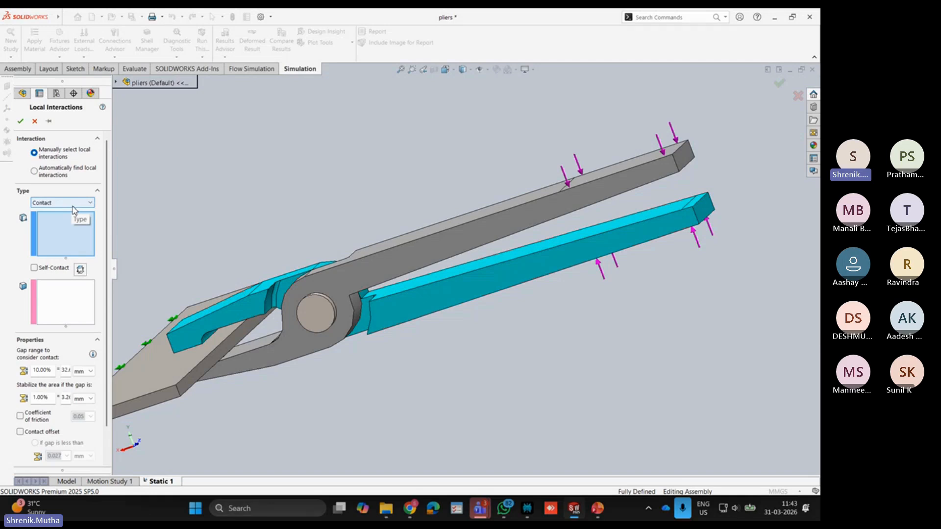
middle_click_drag(338, 185, 359, 216)
scroll(391, 305, "down", 4)
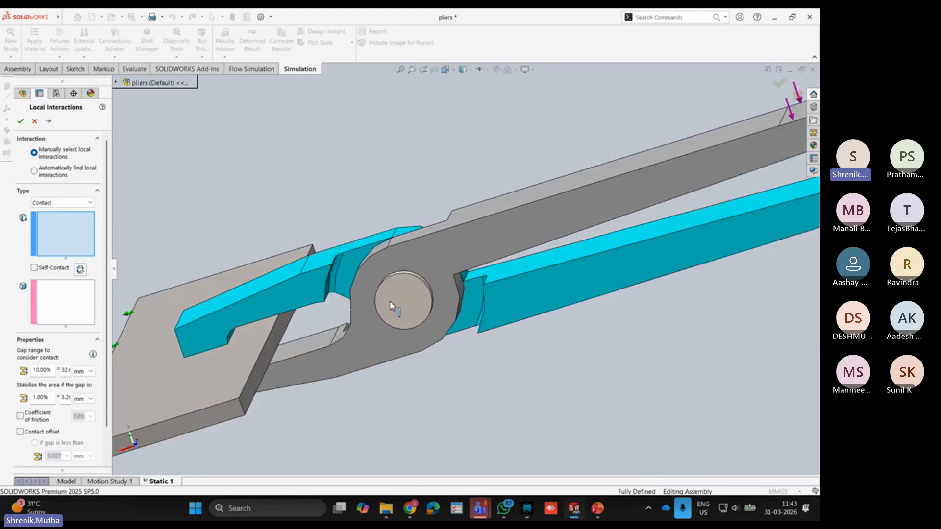
scroll(390, 305, "down", 3)
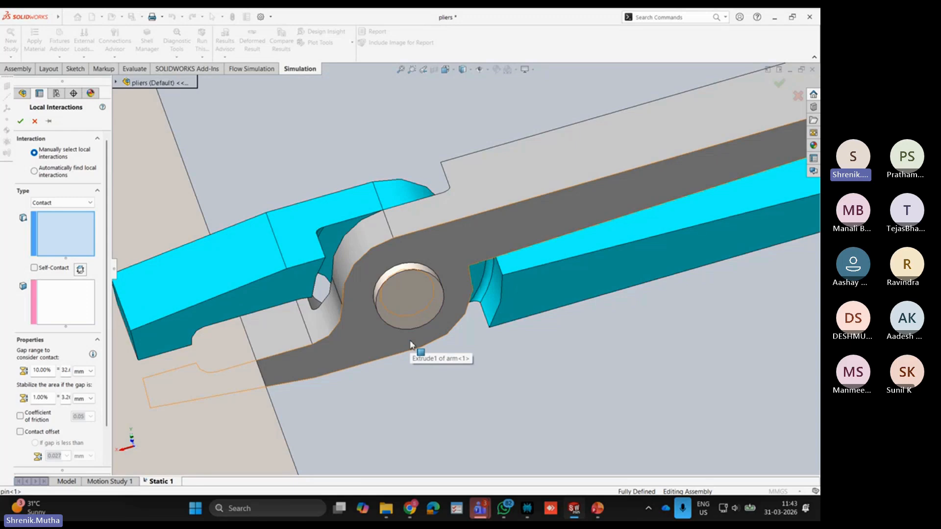
scroll(410, 345, "up", 6)
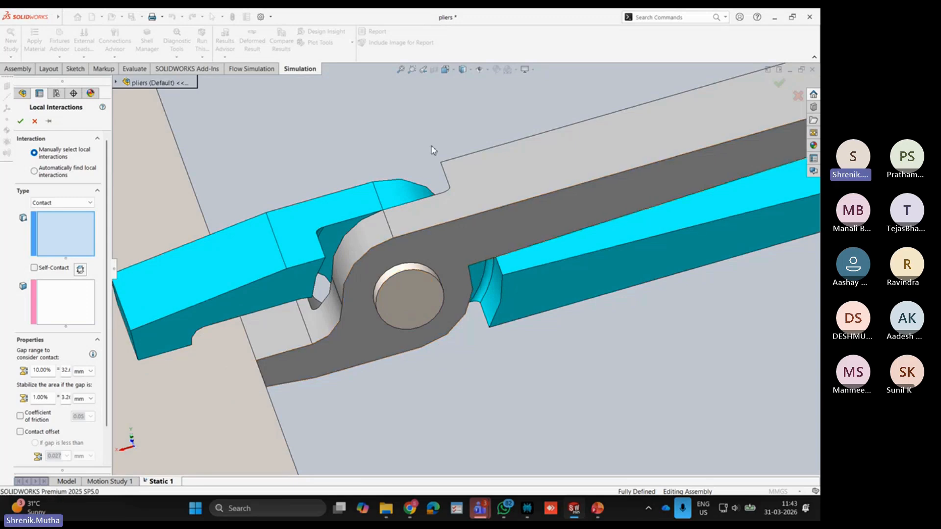
middle_click_drag(410, 344, 458, 180)
scroll(457, 254, "down", 5)
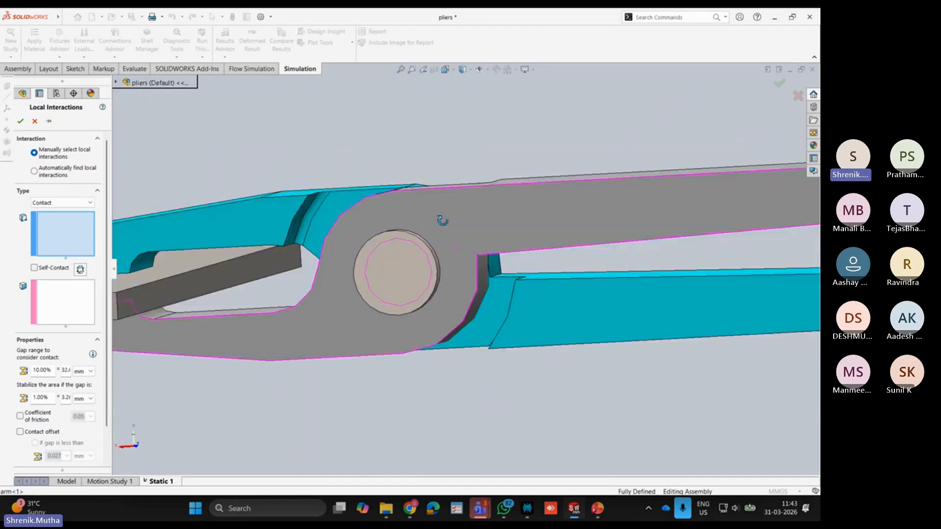
middle_click_drag(441, 216, 363, 222)
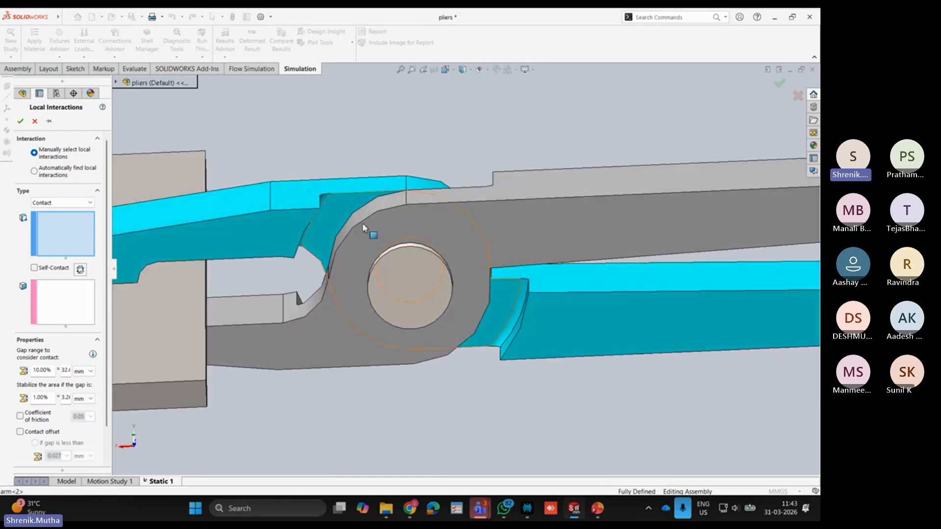
left_click(35, 172)
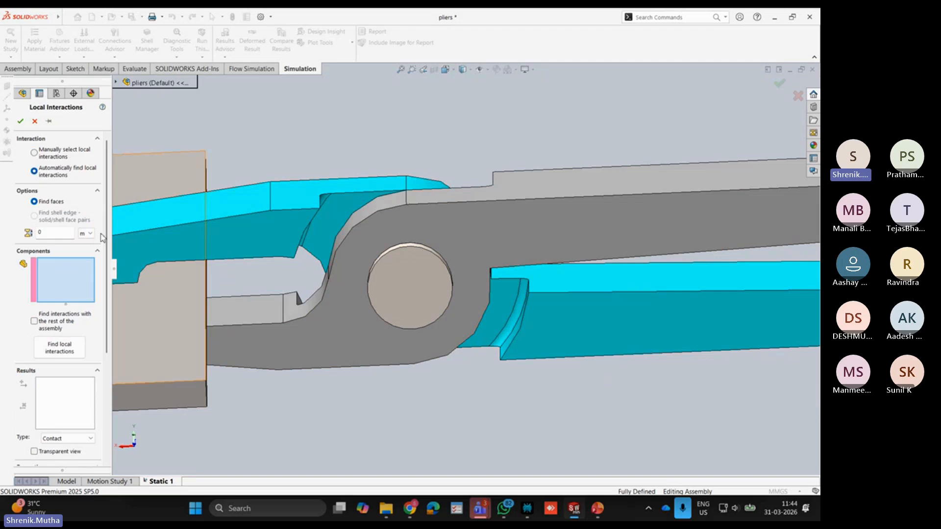
left_click(151, 82)
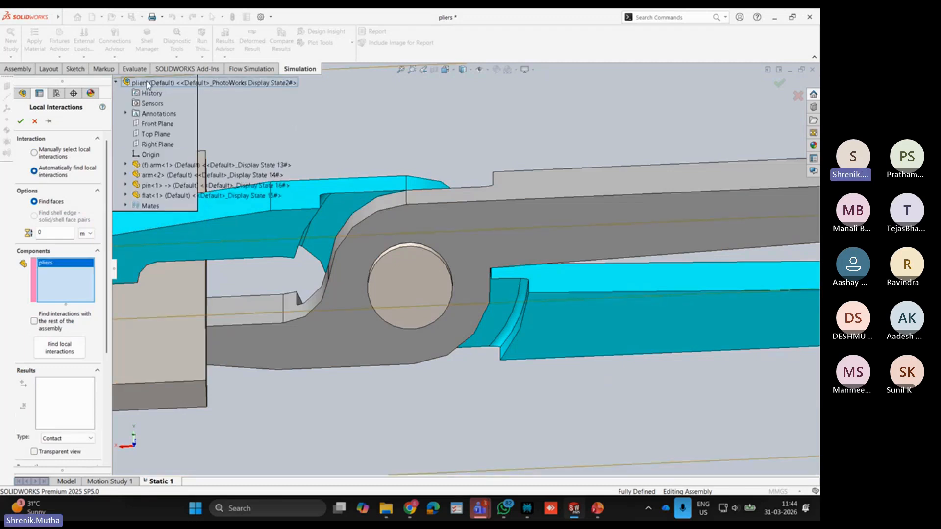
left_click(77, 356)
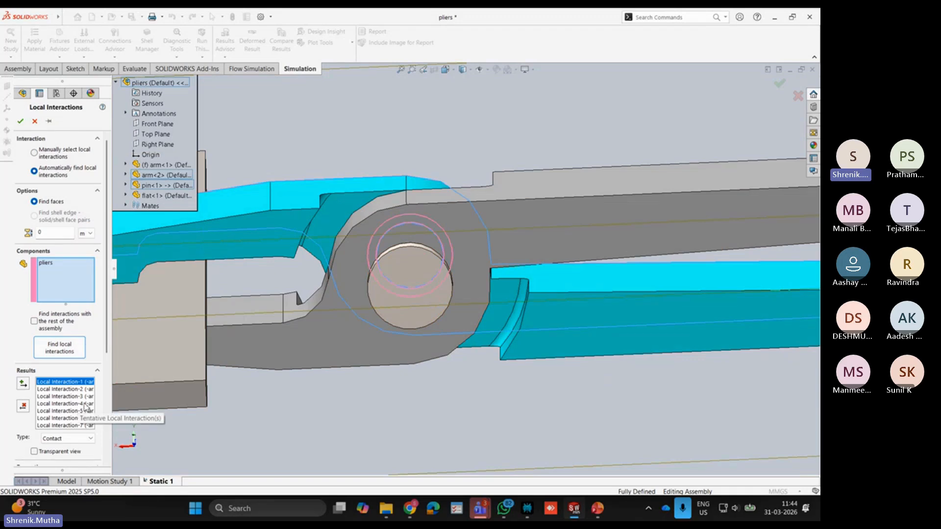
Step: Create all the found local interactions as Contact type with a coefficient of friction of 0.05
mouse_move(373, 374)
middle_mouse_down()
mouse_move(384, 445)
mouse_move(380, 390)
middle_mouse_up()
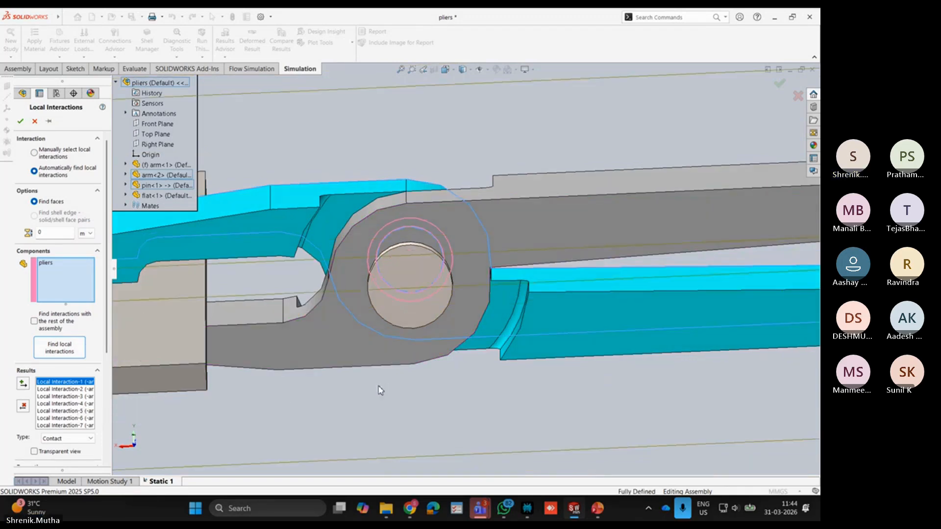
scroll(384, 437, "up", 3)
middle_click_drag(385, 436, 404, 409)
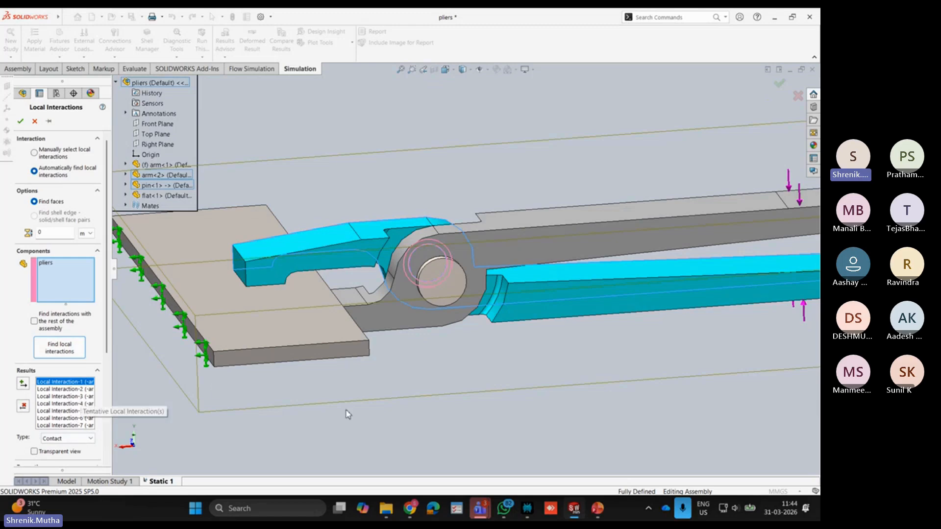
left_click(86, 426, "shift")
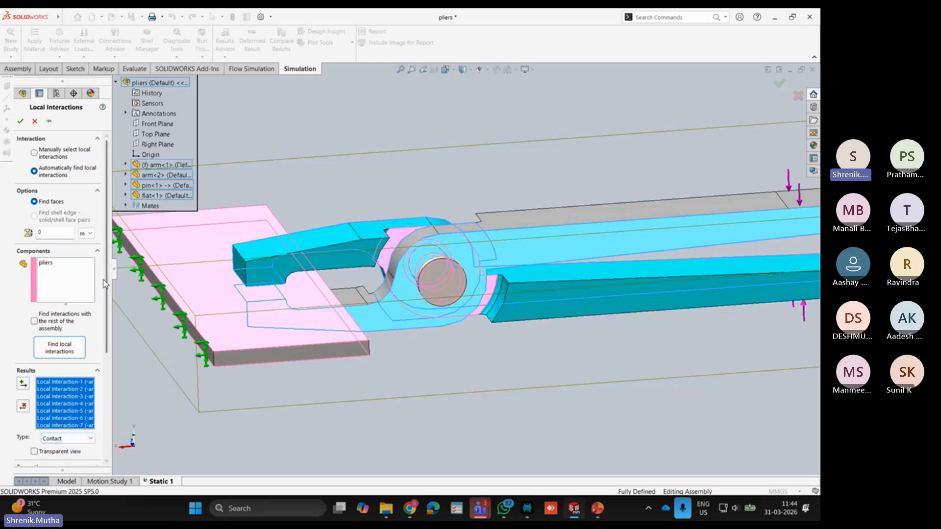
scroll(104, 284, "down", 3)
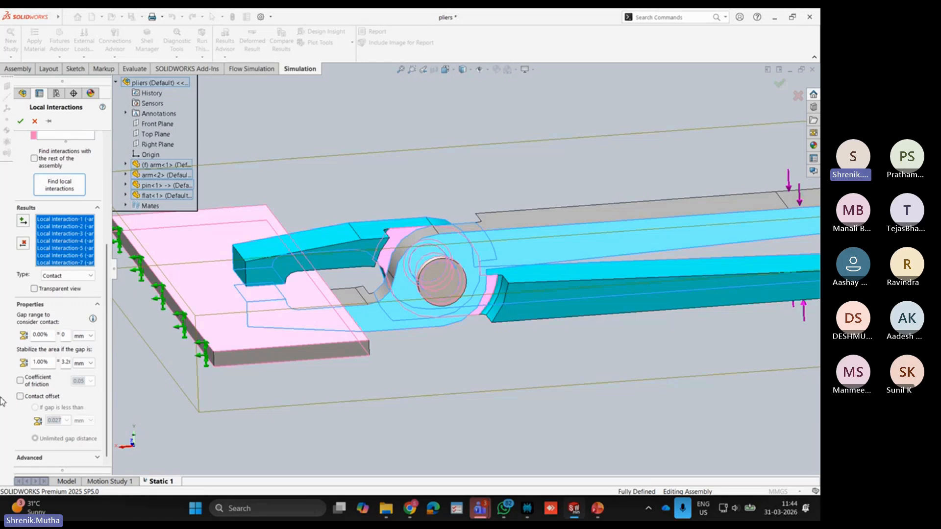
left_click(20, 380)
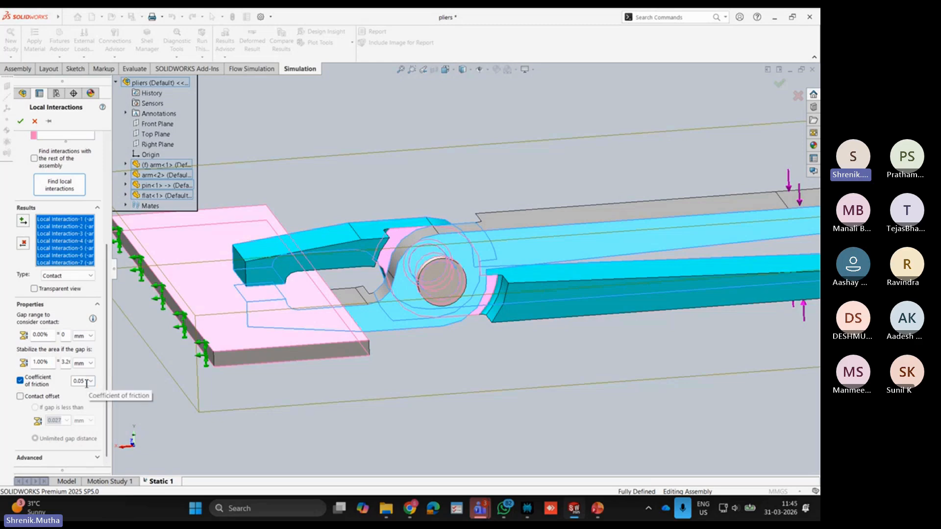
left_click(20, 121)
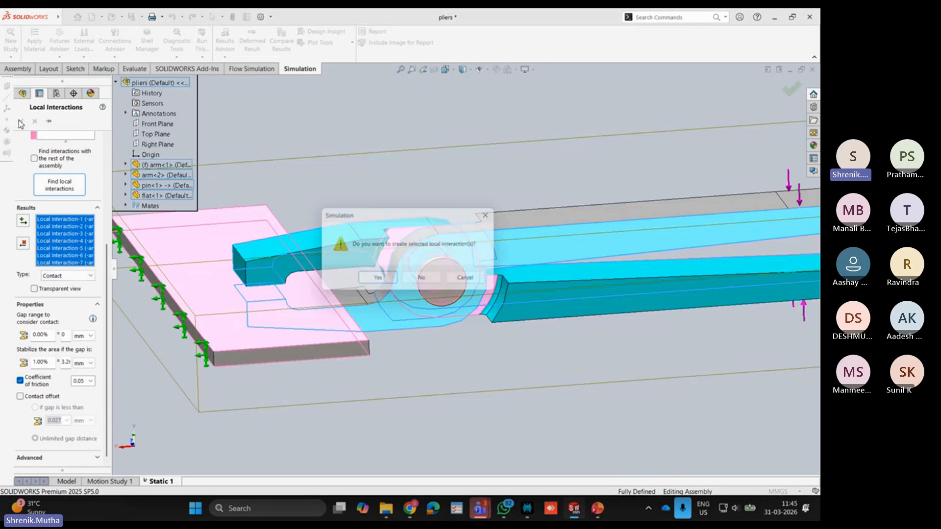
left_click(376, 280)
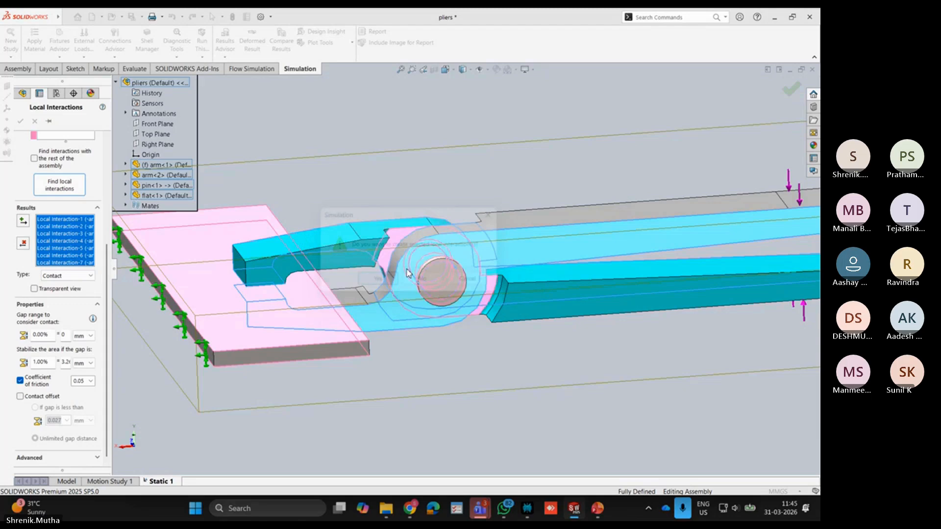
Step: Inspect the pin joint between the two arms up close, selecting the pin's faces
scroll(241, 257, "up", 3)
scroll(615, 218, "down", 3)
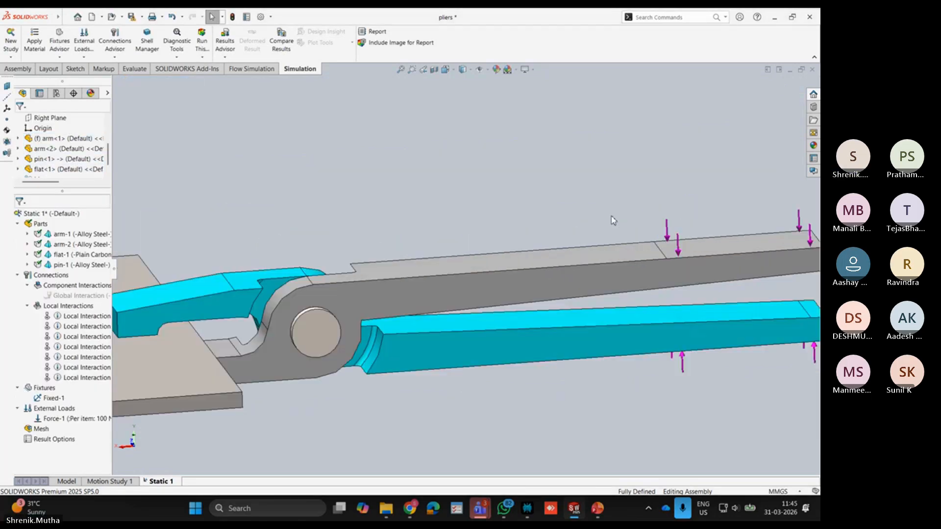
middle_click_drag(613, 219, 583, 203)
scroll(610, 240, "down", 2)
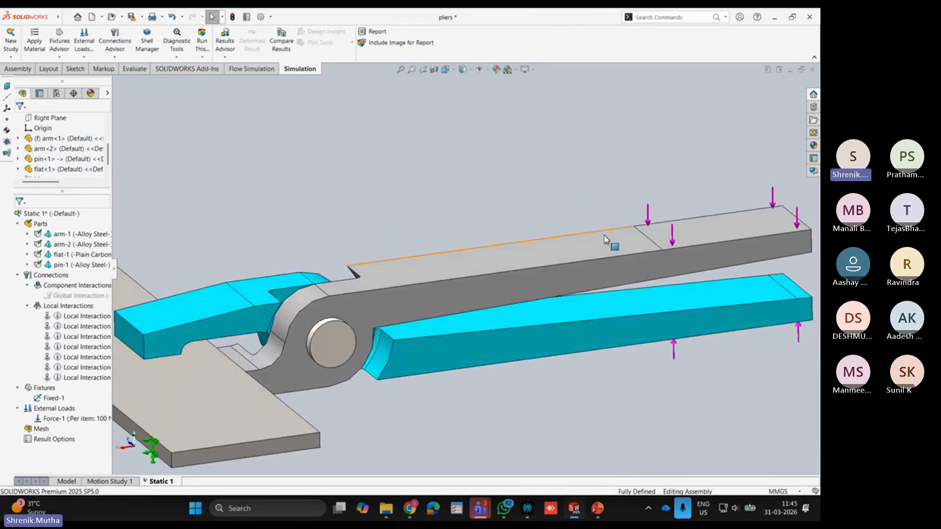
scroll(332, 345, "down", 3)
scroll(343, 338, "down", 2)
left_click(368, 310)
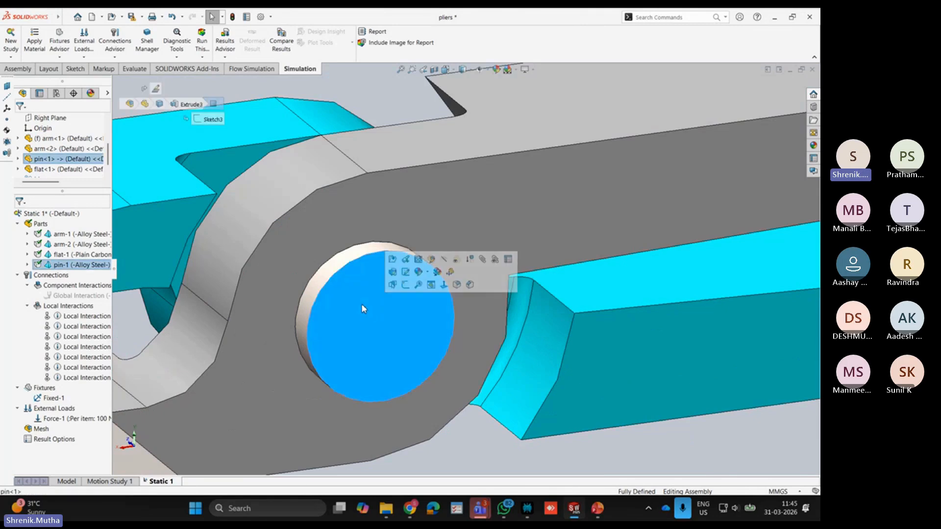
scroll(392, 355, "up", 3)
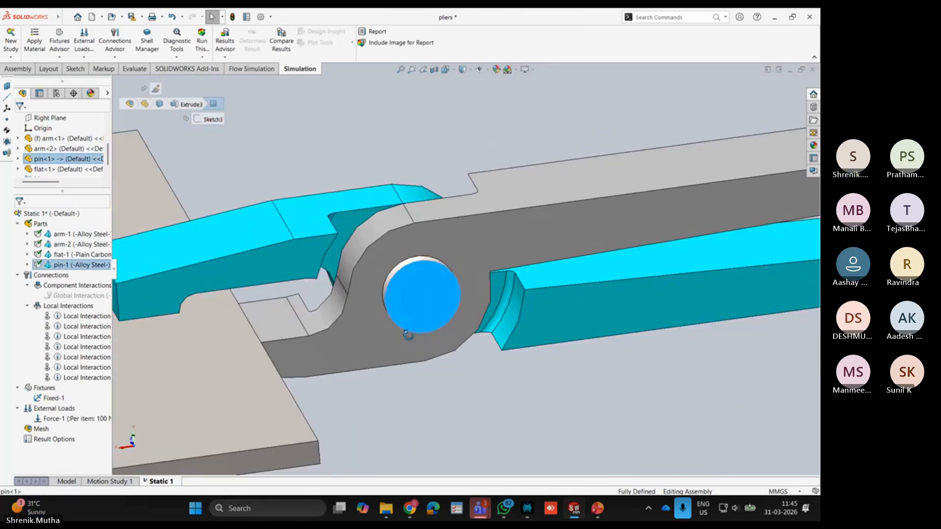
scroll(419, 309, "down", 4)
middle_click_drag(425, 250, 447, 311)
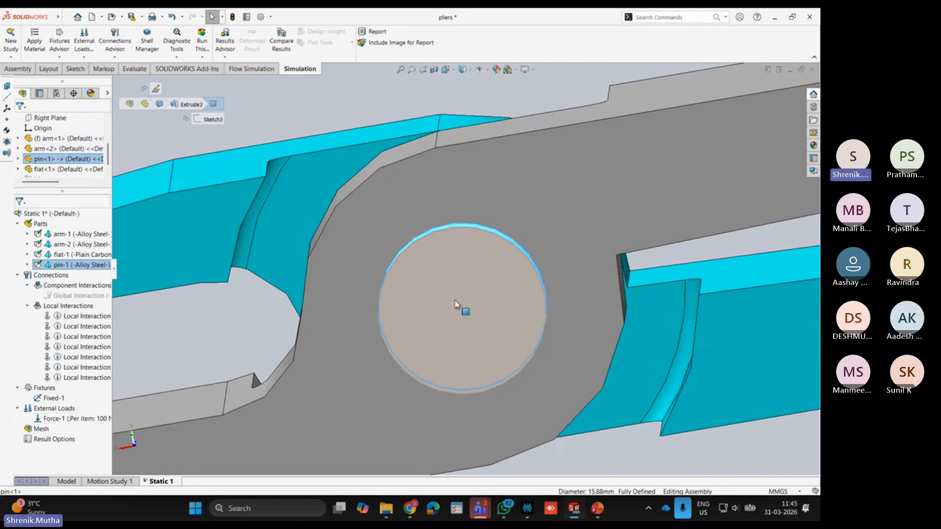
scroll(455, 300, "up", 4)
middle_click_drag(466, 294, 490, 318)
scroll(461, 275, "down", 3)
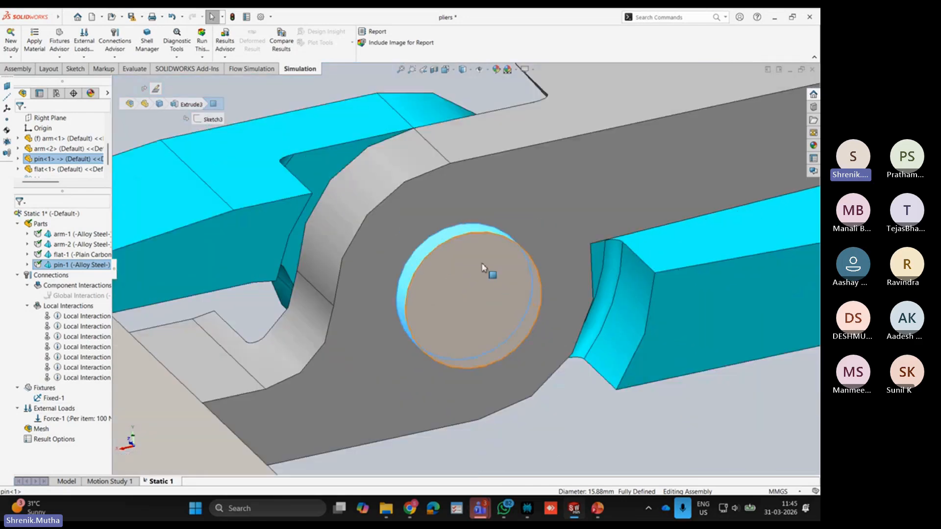
Step: Examine the pin's end face and its fit in the pliers' pivot hole from several angles and zoom levels
scroll(483, 267, "up", 2)
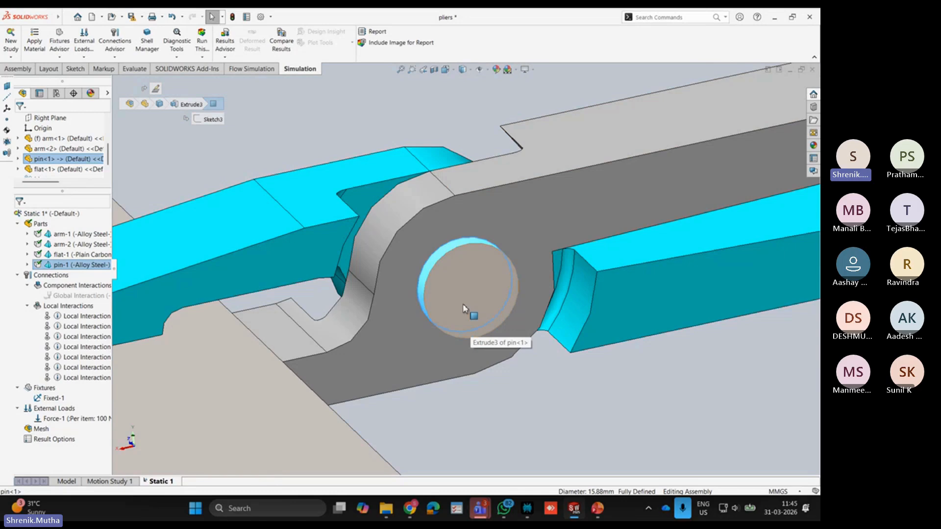
left_click(283, 122)
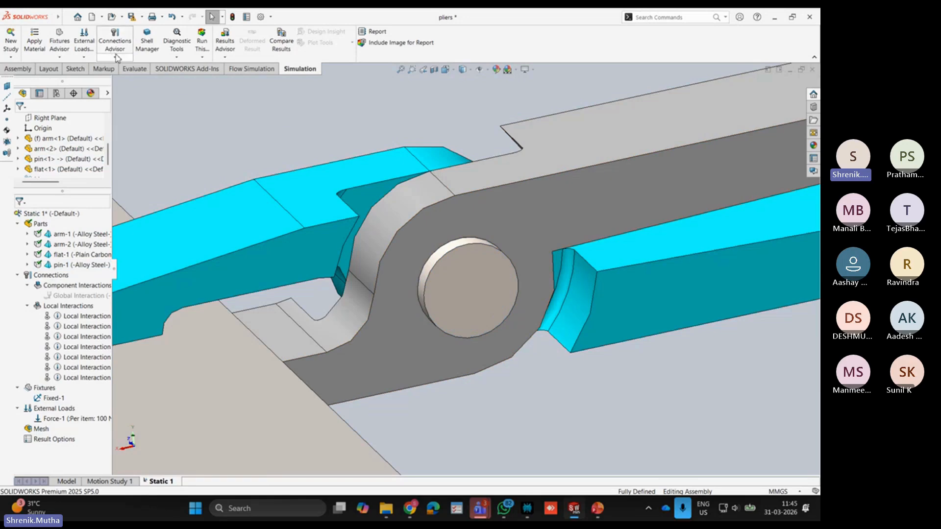
scroll(539, 226, "up", 8)
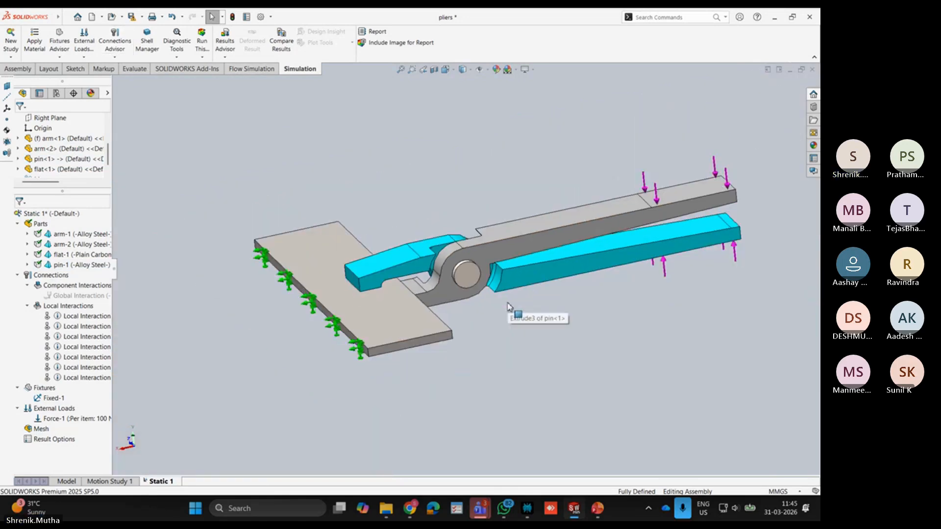
scroll(466, 273, "down", 8)
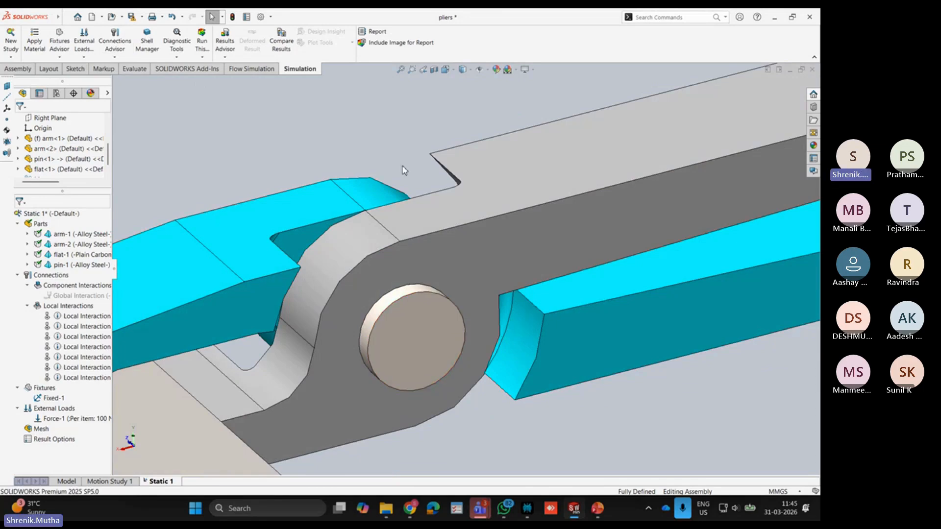
left_click(431, 349)
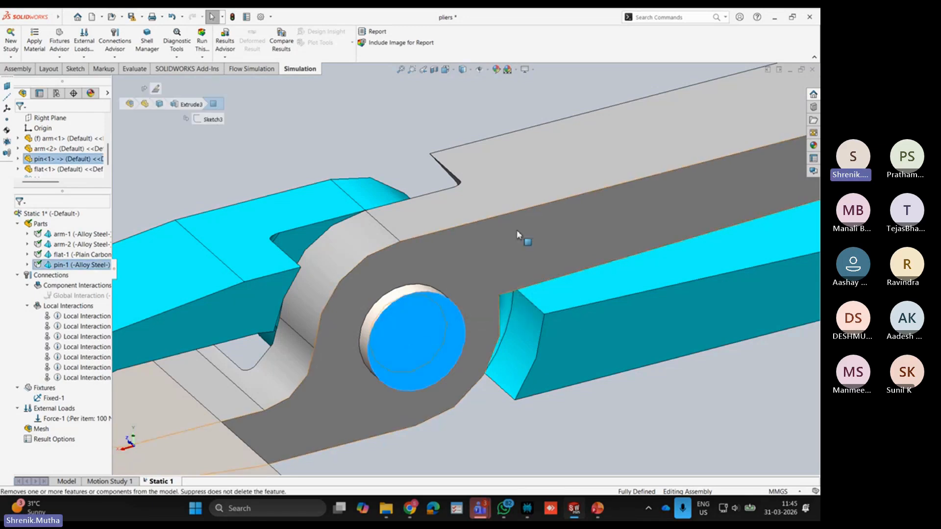
scroll(383, 349, "down", 3)
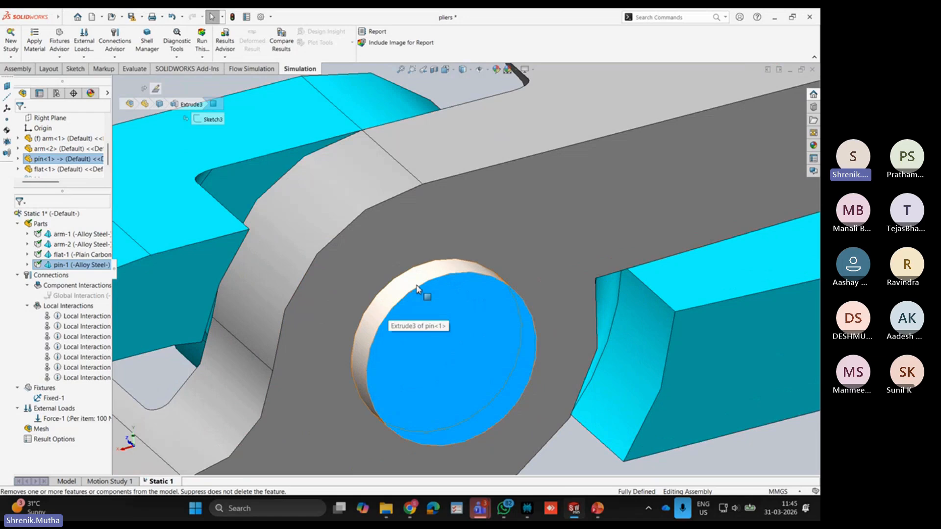
left_click(57, 267)
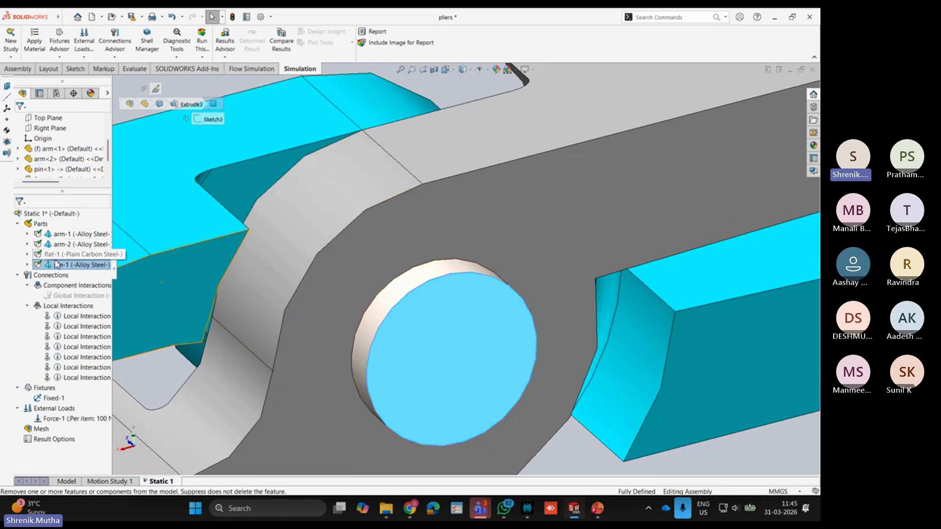
scroll(347, 267, "up", 6)
scroll(518, 280, "down", 6)
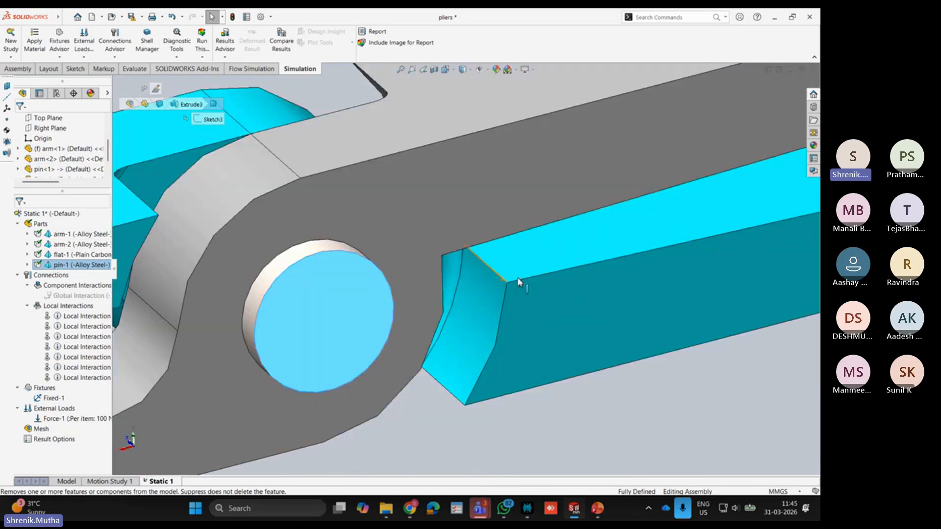
middle_click_drag(518, 282, 312, 284)
scroll(312, 283, "down", 1)
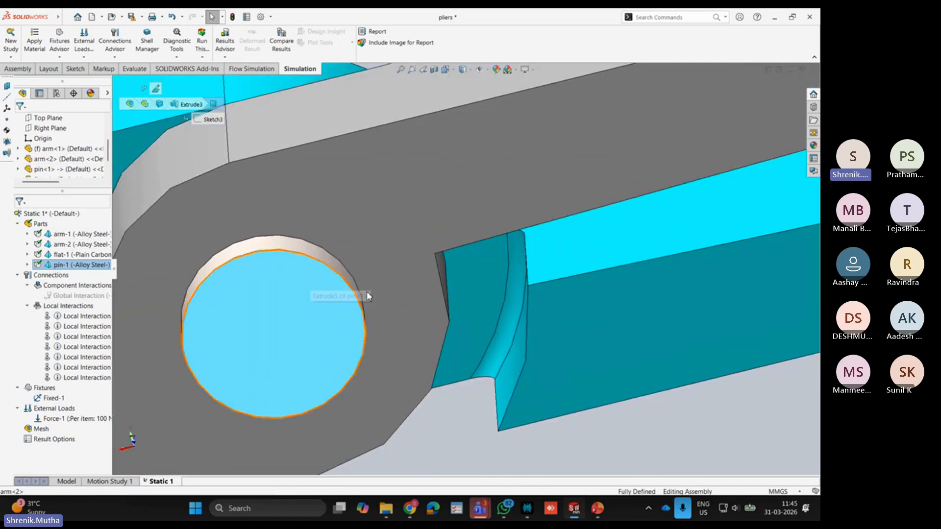
scroll(428, 325, "up", 3)
middle_click_drag(383, 288, 425, 304)
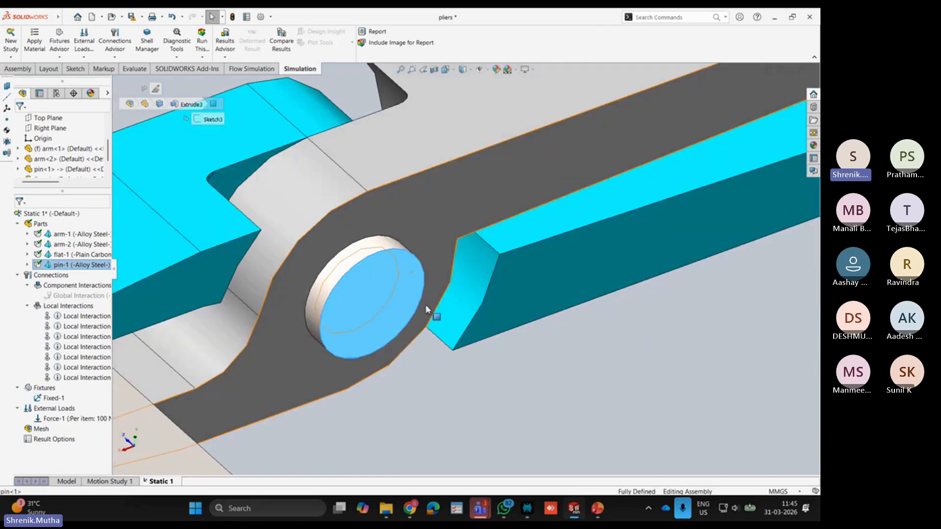
Step: Exclude the pin part from the static study's analysis
left_click(360, 256)
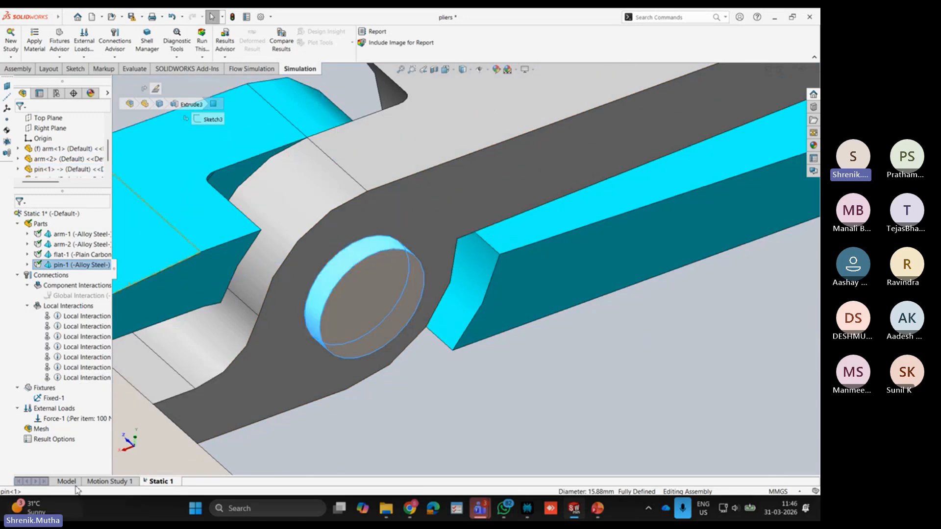
right_click(63, 267)
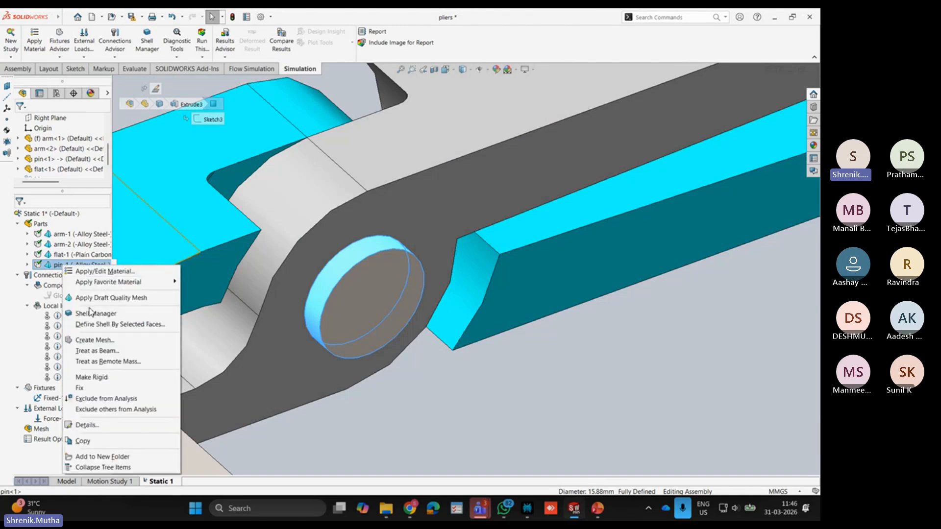
left_click(116, 401)
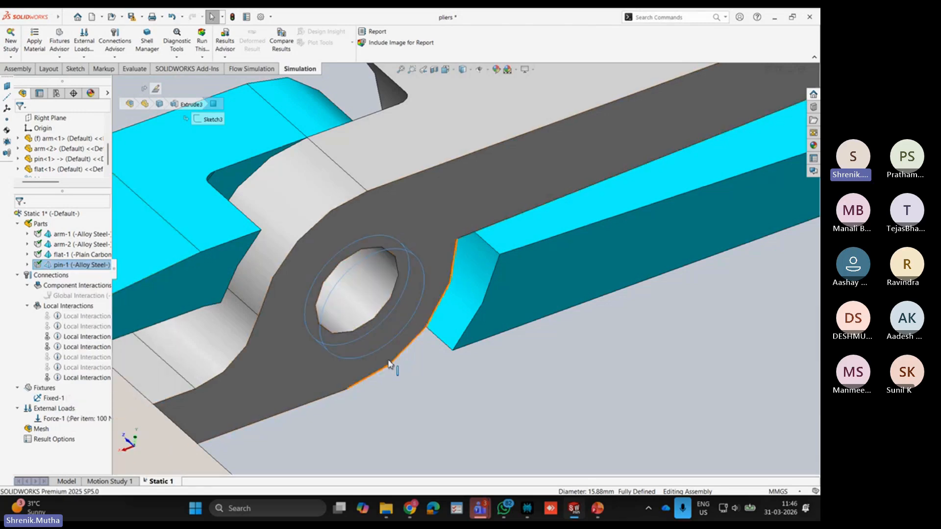
Step: Start a Pin connector definition for the empty pivot hole through the two arms
scroll(434, 365, "up", 3)
middle_click_drag(433, 362, 446, 326)
left_click(399, 346)
scroll(375, 289, "down", 4)
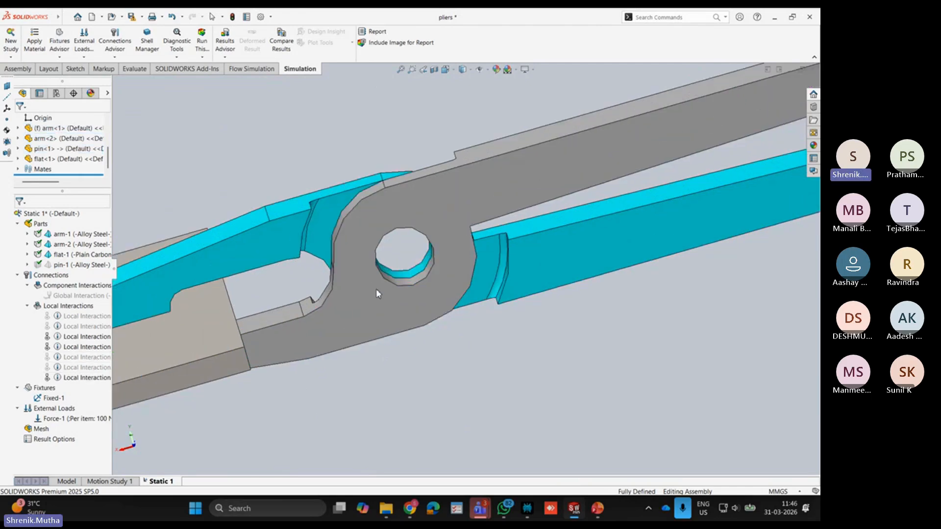
middle_click_drag(418, 279, 420, 288)
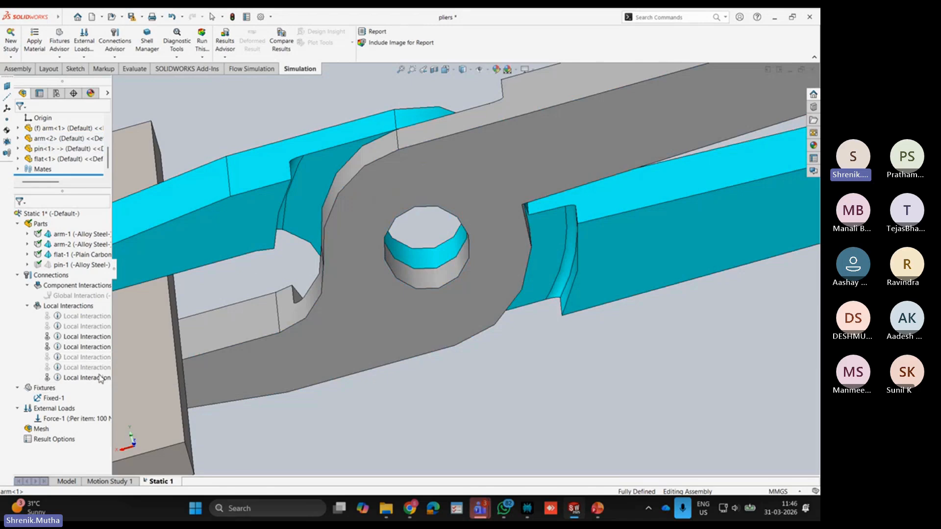
middle_click_drag(318, 333, 516, 368)
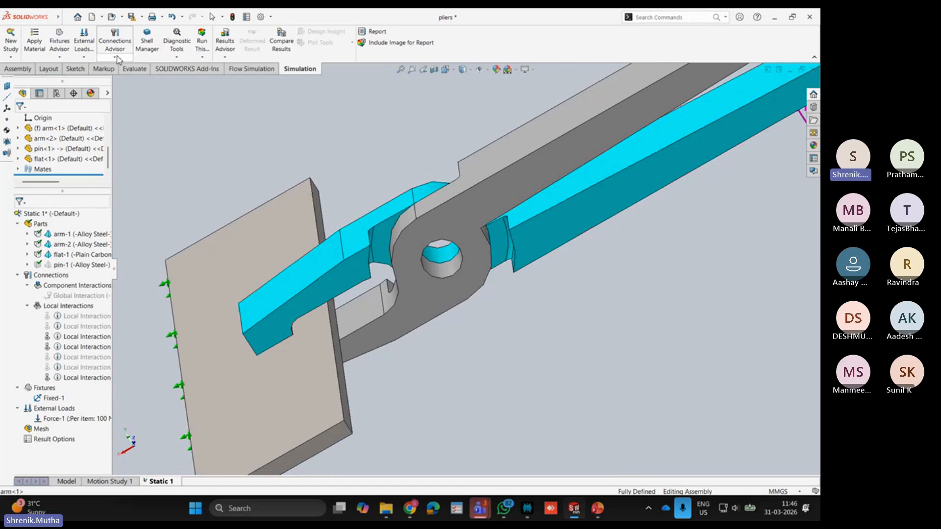
left_click(115, 56)
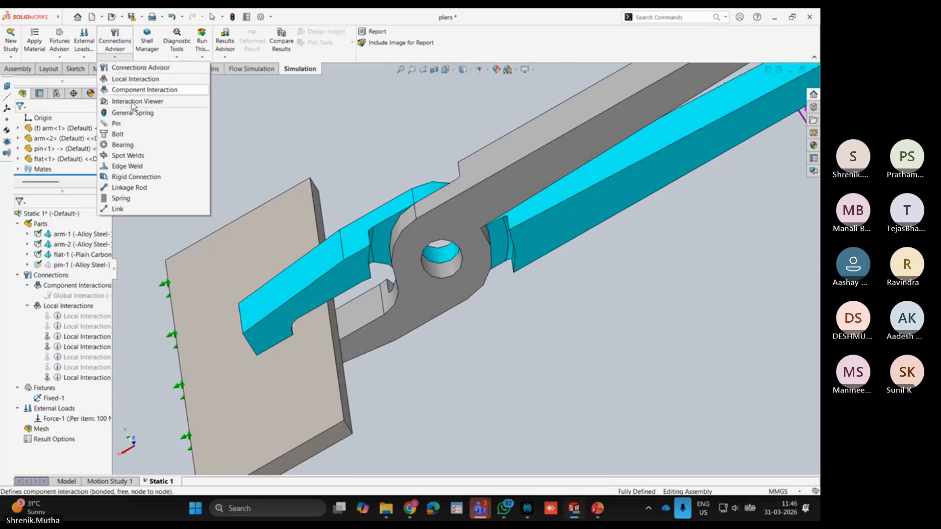
left_click(138, 126)
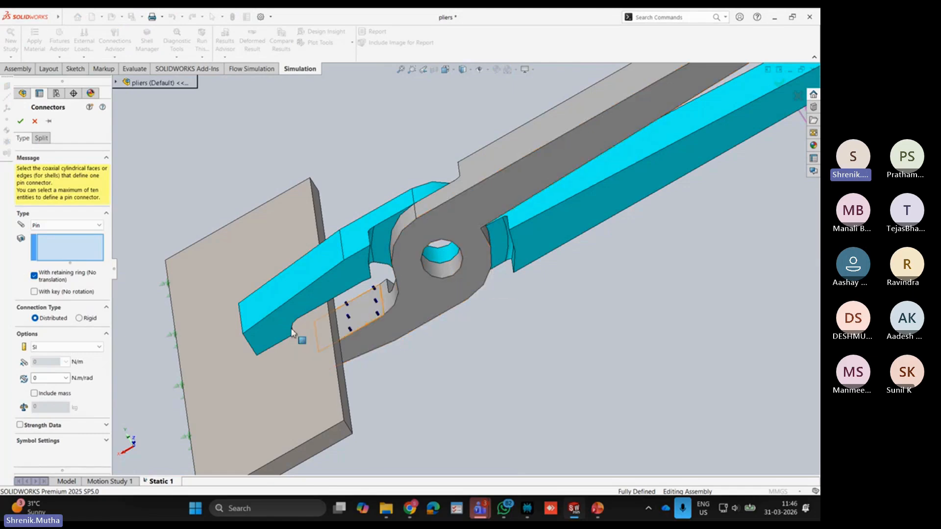
Step: Switch the connector type to Bolt to view its options and return it to Pin
left_click(52, 227)
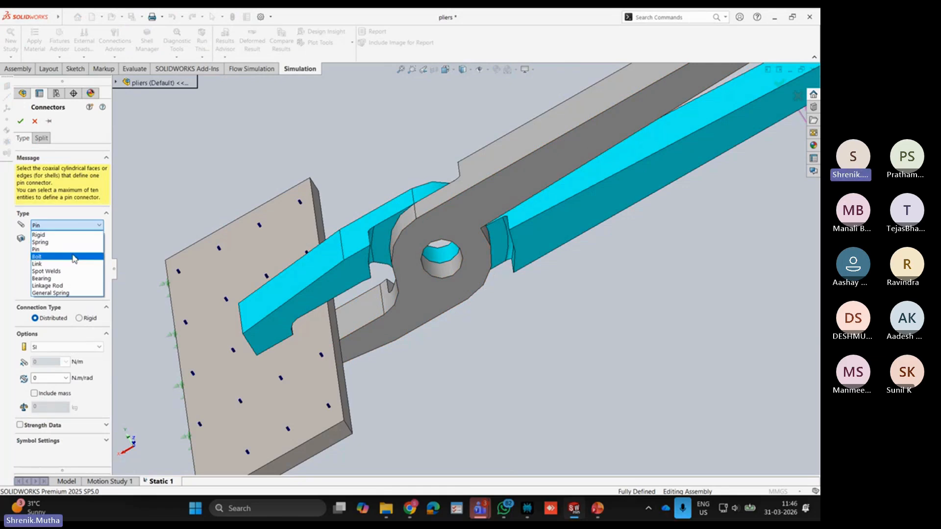
left_click(73, 257)
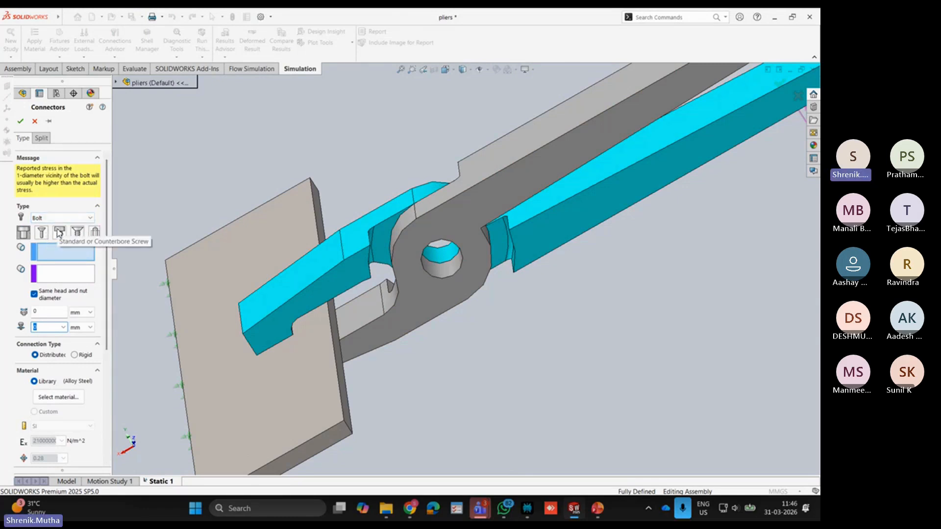
left_click(74, 217)
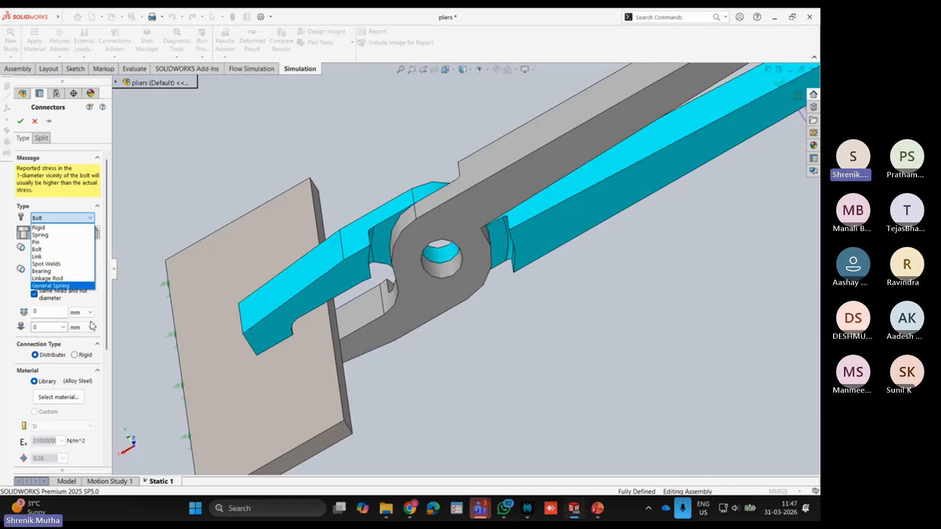
left_click(65, 242)
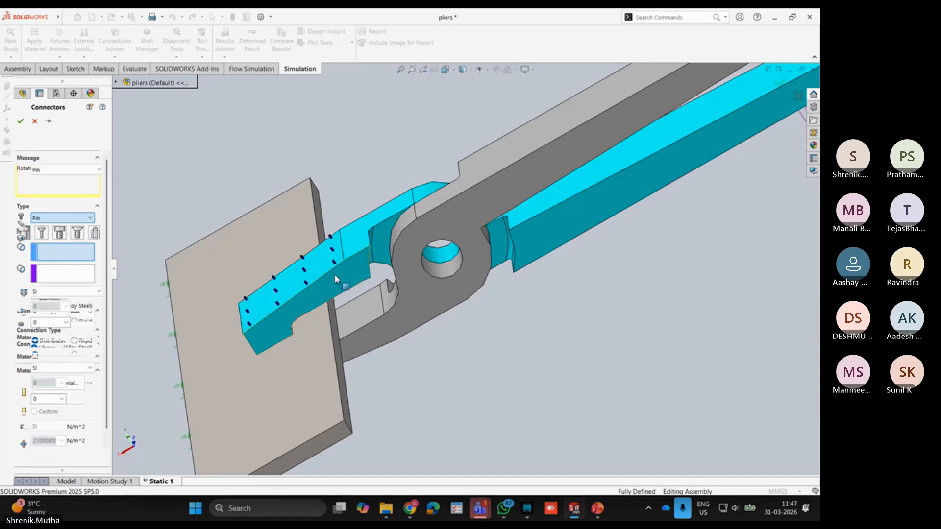
Step: Select the coaxial cylindrical hole faces of both arms as the pin connector's faces
scroll(472, 246, "down", 3)
scroll(472, 246, "down", 2)
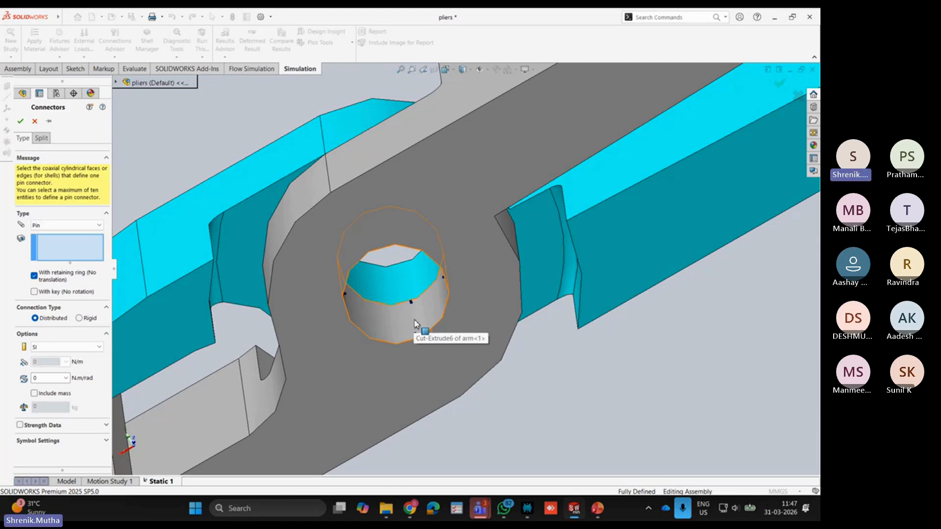
left_click(414, 324)
left_click(411, 280)
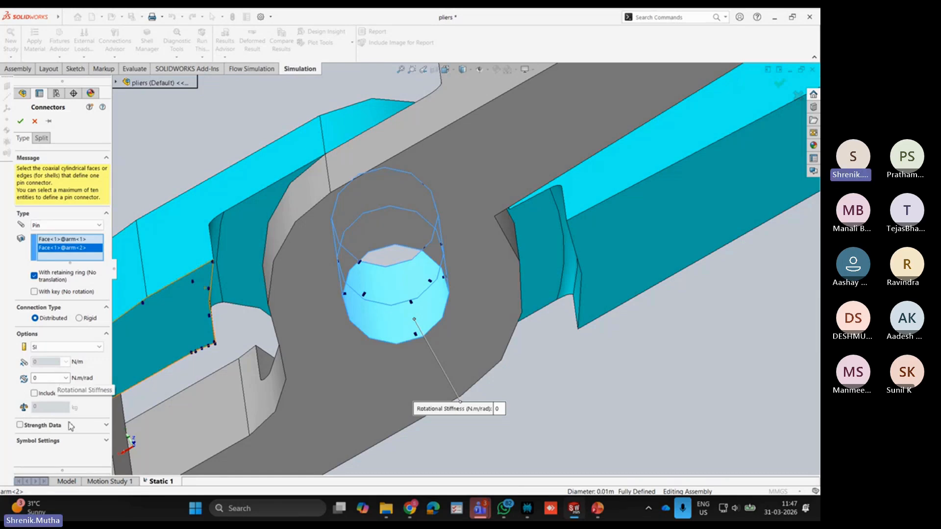
Step: Review the pin connector's strength data settings, including tensile stress area, pin strength and safety factor
left_click(105, 425)
scroll(91, 424, "down", 3)
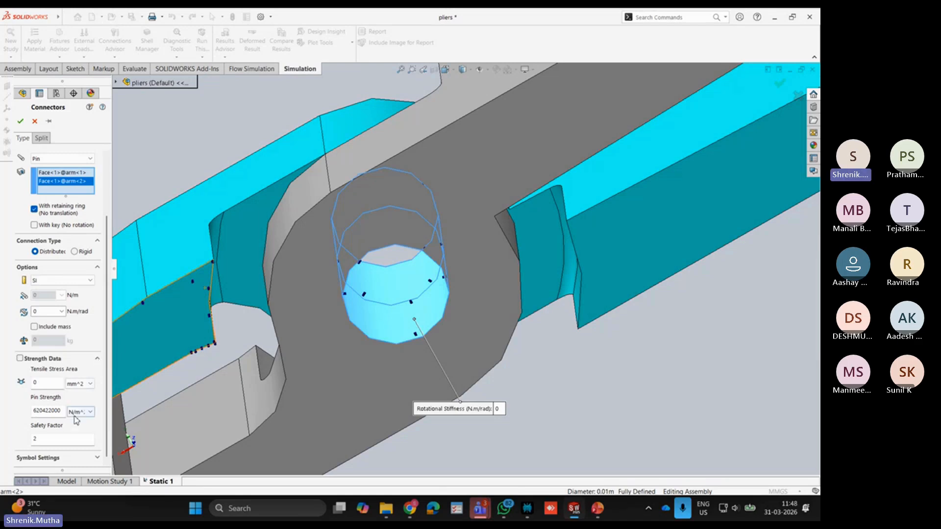
left_click(100, 360)
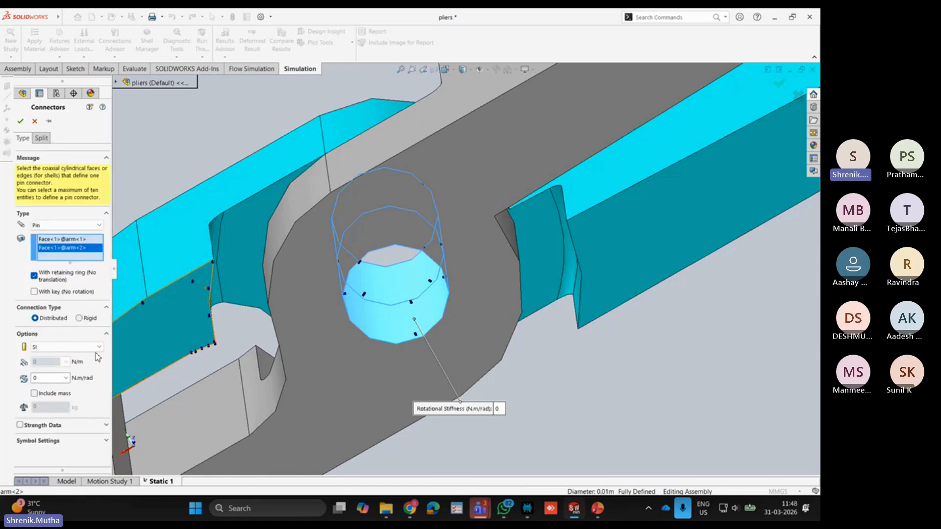
Step: Set the pin connector's rotational stiffness to 5 N.m/rad and create the connector
double_click(46, 379)
type("5")
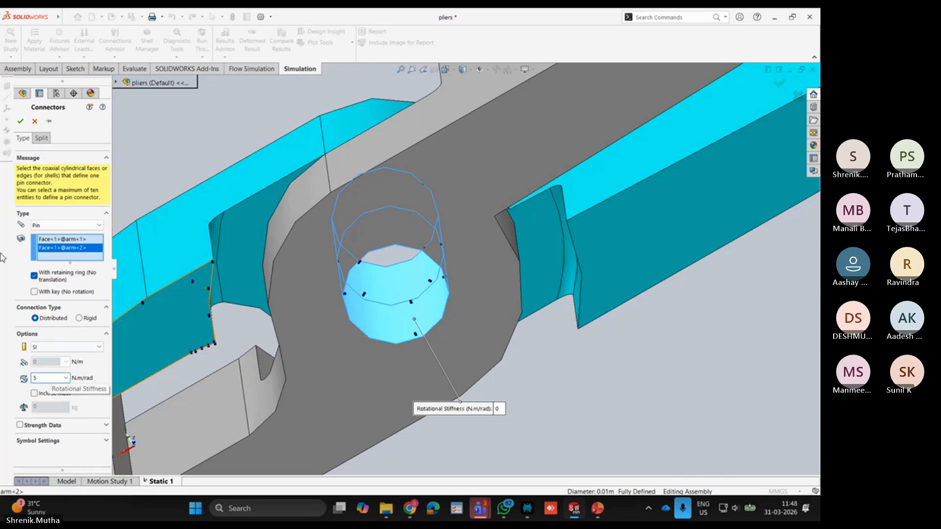
left_click(20, 121)
Step: Examine the new pin connector from both sides of the pliers' pivot and in the whole assembly
scroll(274, 232, "up", 6)
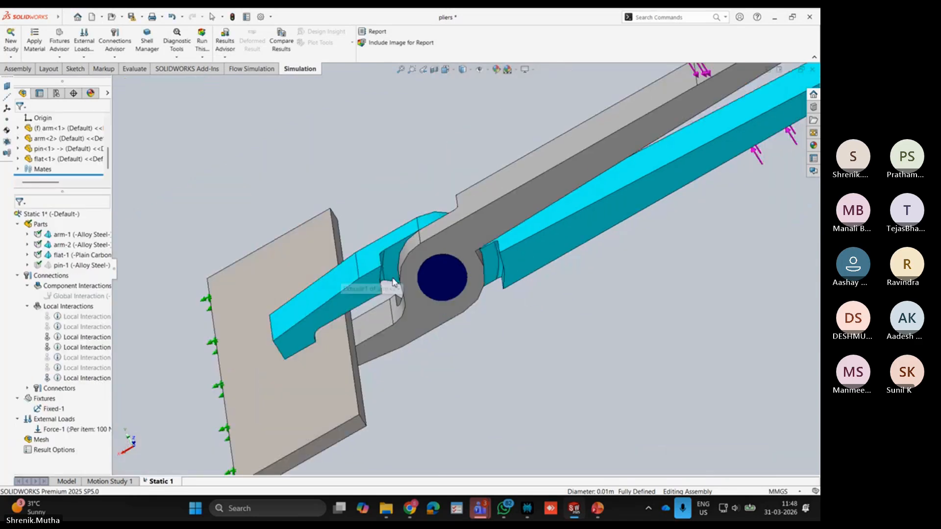
scroll(402, 264, "down", 2)
middle_click_drag(401, 264, 482, 325)
scroll(413, 255, "down", 4)
scroll(481, 325, "up", 8)
middle_click_drag(381, 236, 445, 291)
scroll(390, 219, "down", 4)
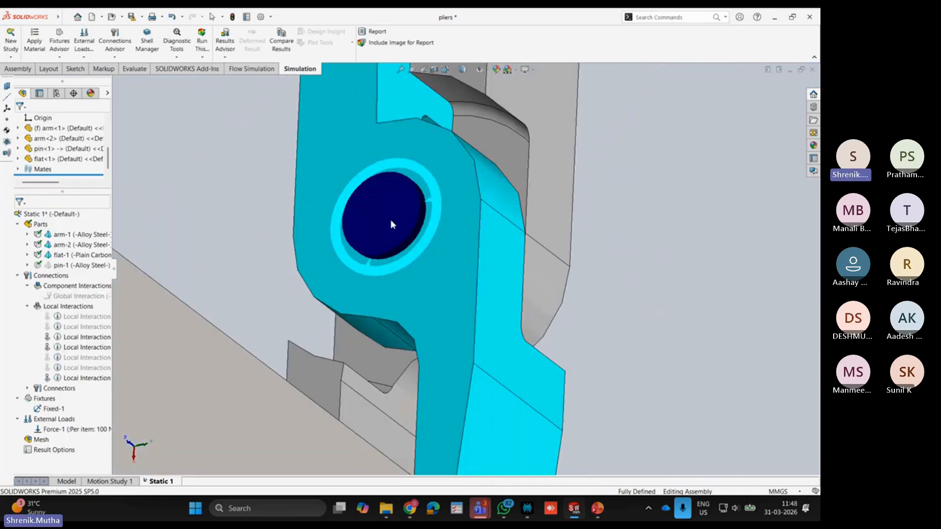
middle_click_drag(640, 292, 554, 293)
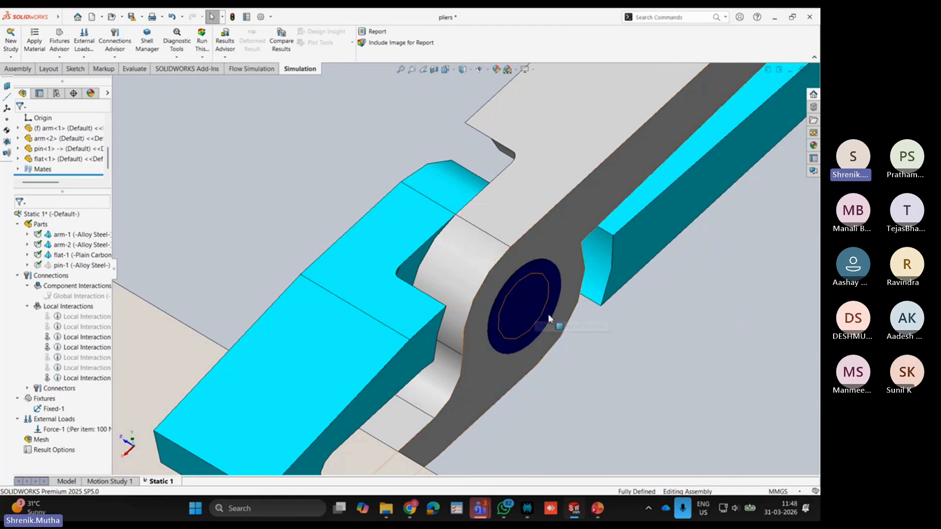
middle_click_drag(551, 320, 503, 317)
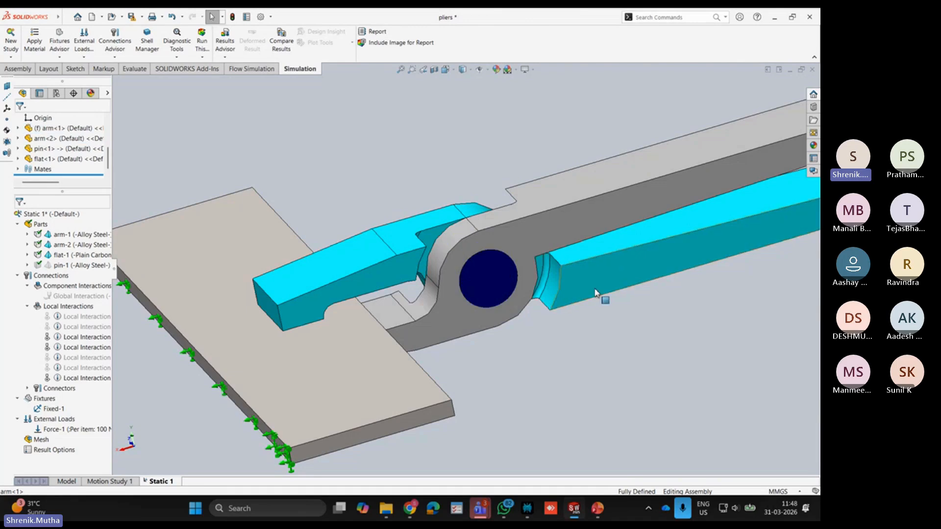
scroll(499, 295, "up", 3)
mouse_move(474, 284)
middle_mouse_down()
mouse_move(465, 285)
mouse_move(490, 283)
middle_mouse_up()
scroll(568, 249, "down", 3)
scroll(571, 243, "up", 2)
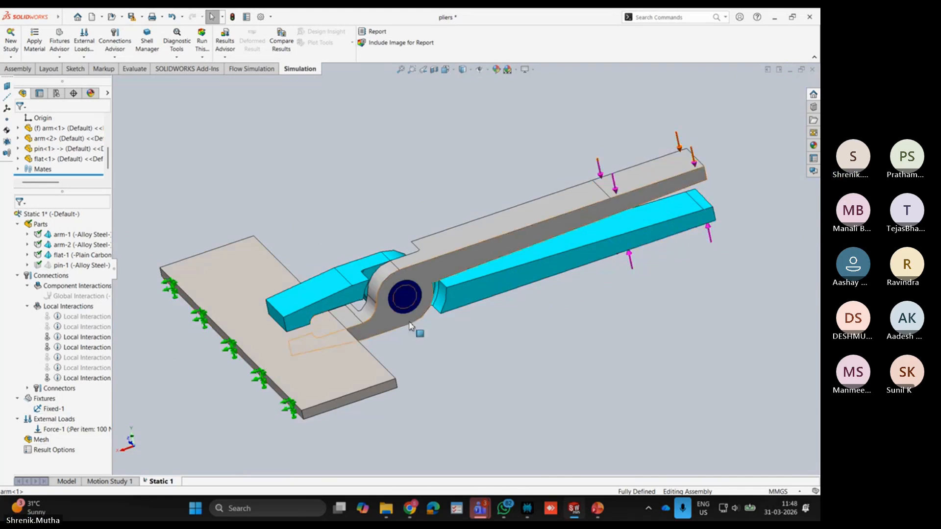
Step: Inspect the contact interaction between the two arms and the area where the jaws grip the flat plate
mouse_move(92, 433)
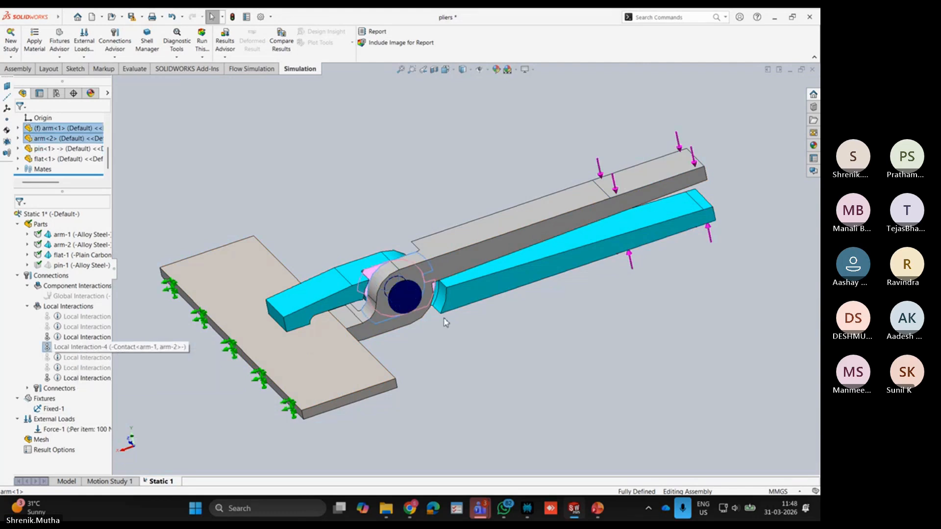
left_click(485, 350)
scroll(671, 245, "down", 3)
scroll(539, 304, "up", 5)
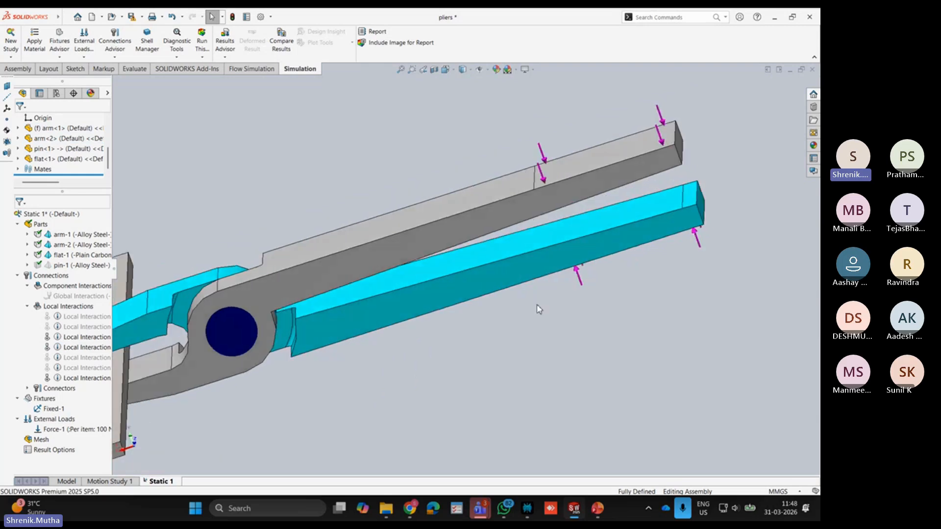
scroll(312, 316, "down", 4)
middle_click_drag(311, 314, 286, 297)
scroll(291, 311, "down", 3)
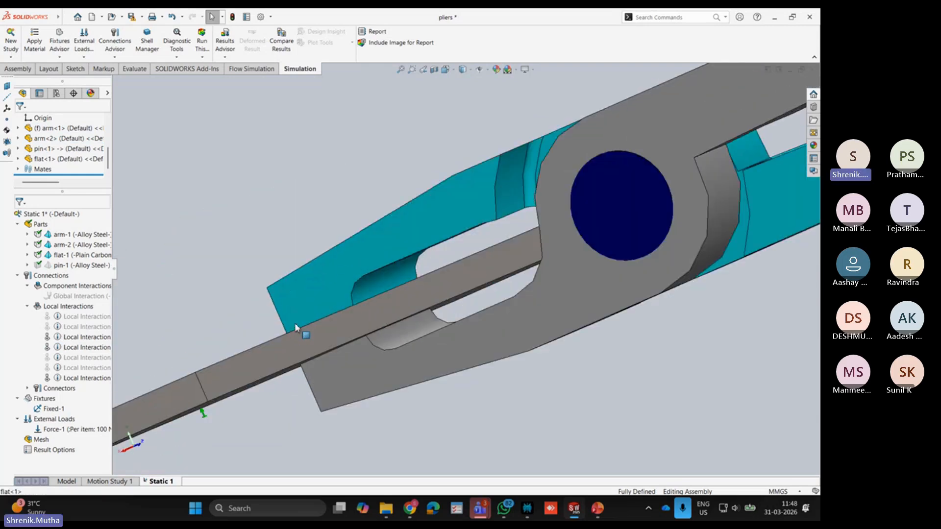
Step: Inspect how the second arm's jaw rests on the flat plate, checking the jaw's side and end faces
middle_click_drag(300, 329, 315, 365)
scroll(325, 356, "down", 5)
middle_click_drag(345, 329, 380, 309)
scroll(427, 288, "up", 5)
mouse_move(431, 289)
middle_mouse_down()
mouse_move(458, 232)
mouse_move(501, 218)
middle_mouse_up()
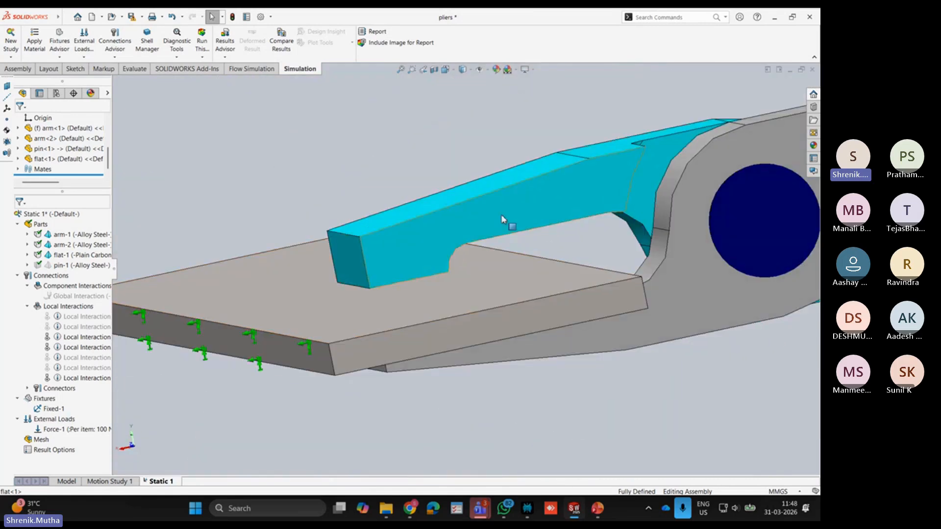
left_click(502, 218)
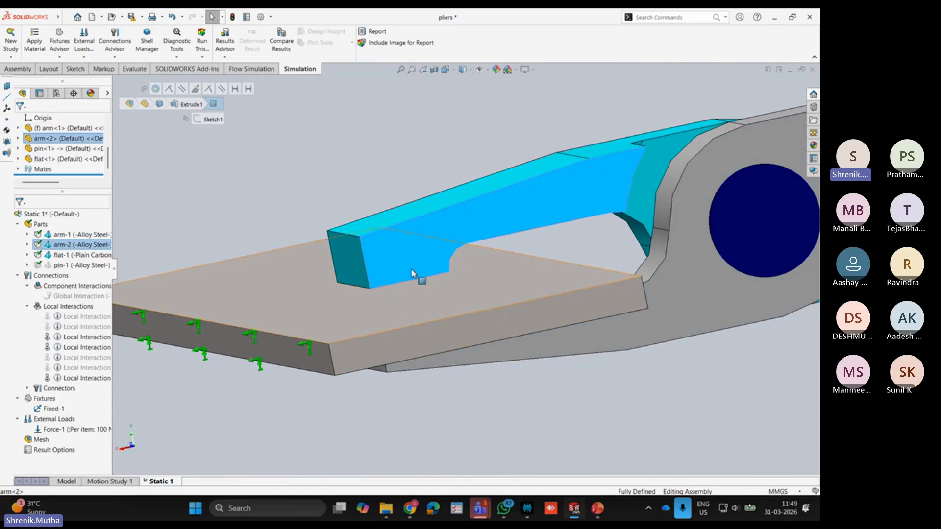
left_click(360, 267)
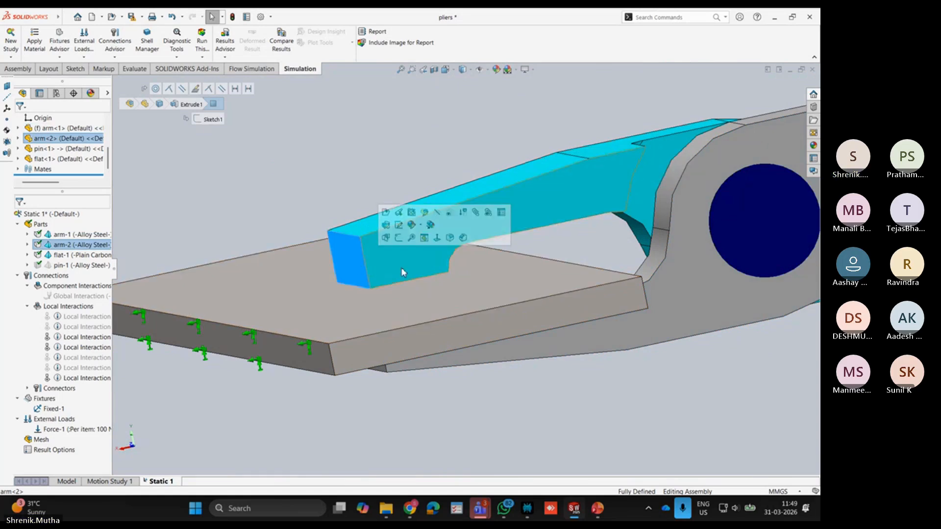
left_click(383, 152)
Step: Examine up close the contact edge between the second arm's jaw and the plate's upper face
scroll(418, 260, "down", 6)
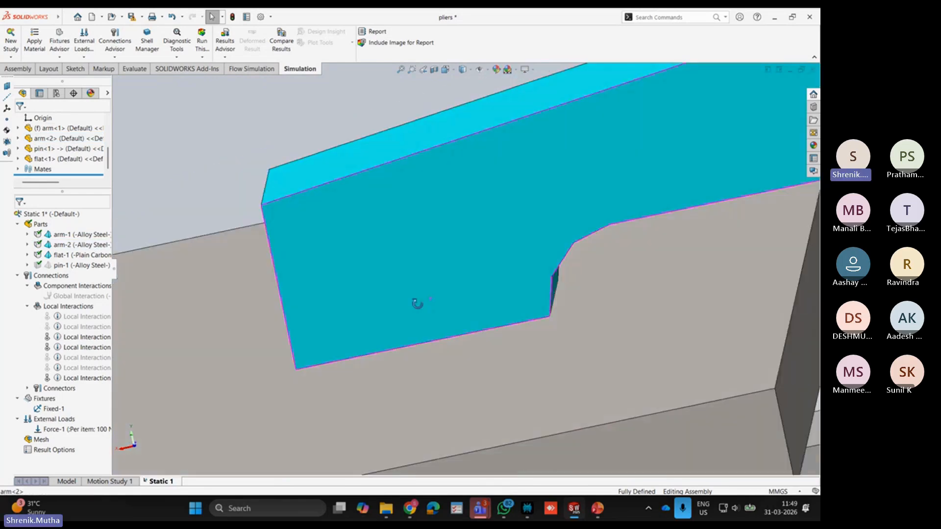
left_click(495, 362)
left_click(463, 316)
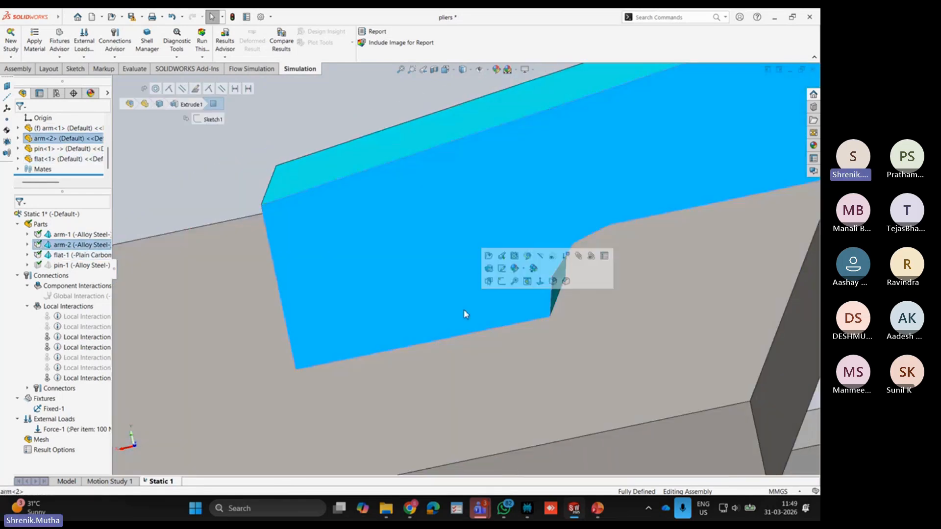
left_click(483, 354)
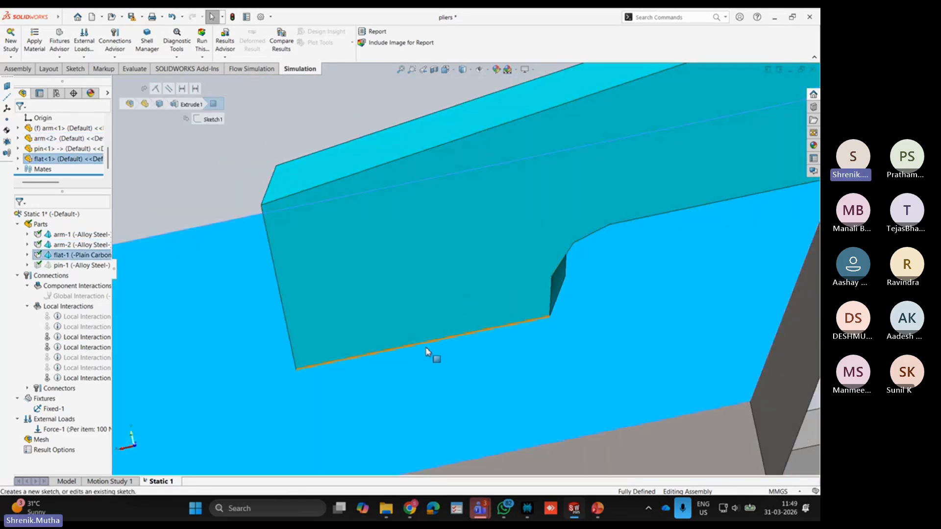
middle_click_drag(606, 361, 621, 288)
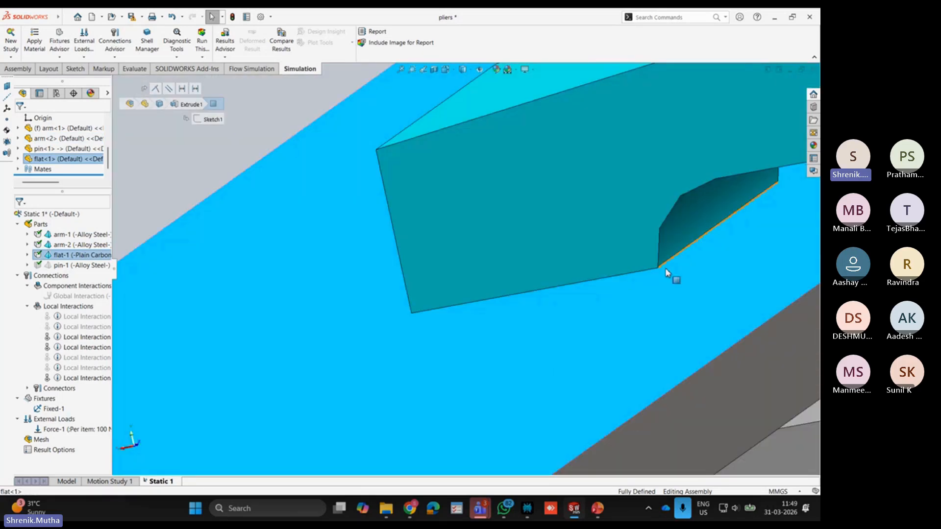
scroll(649, 268, "up", 6)
left_click(354, 203)
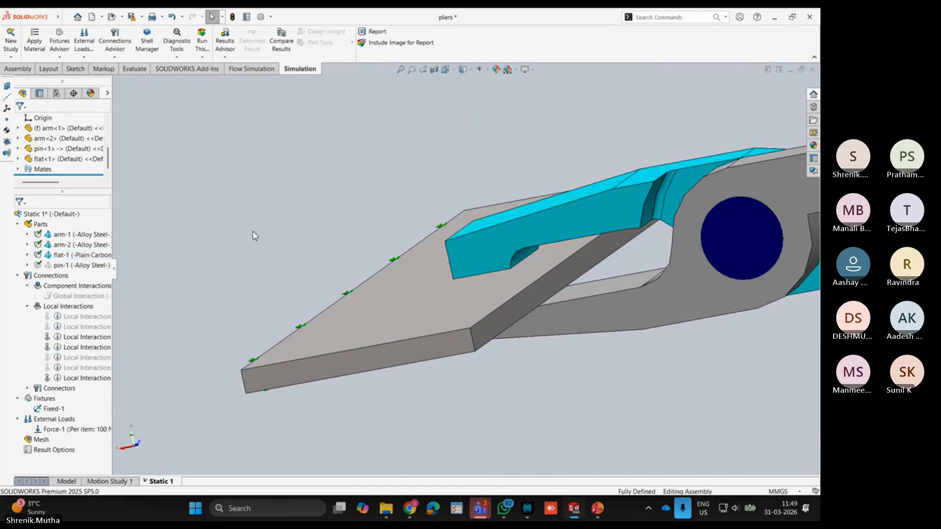
middle_click_drag(253, 233, 279, 242)
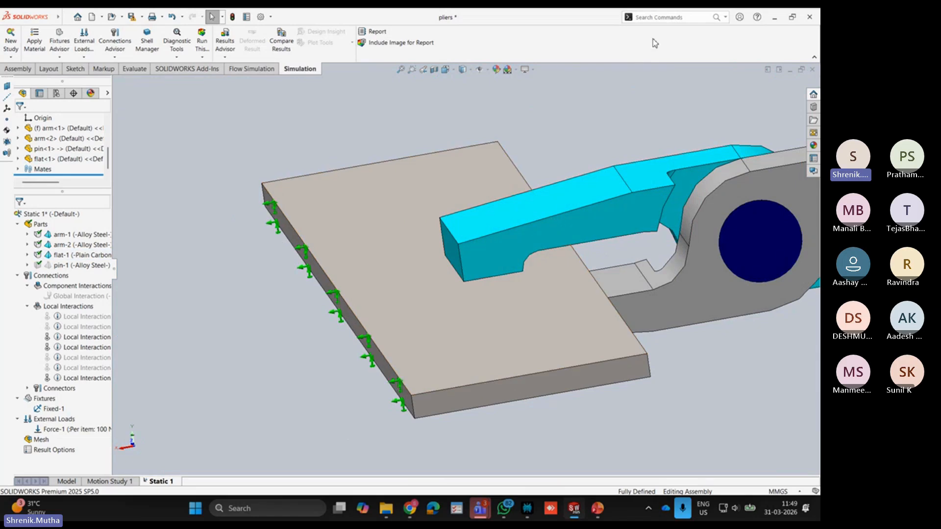
Step: Check the study for insufficiently constrained bodies with the Underconstrained Bodies tool, and view the whole pliers assembly
left_click(663, 17)
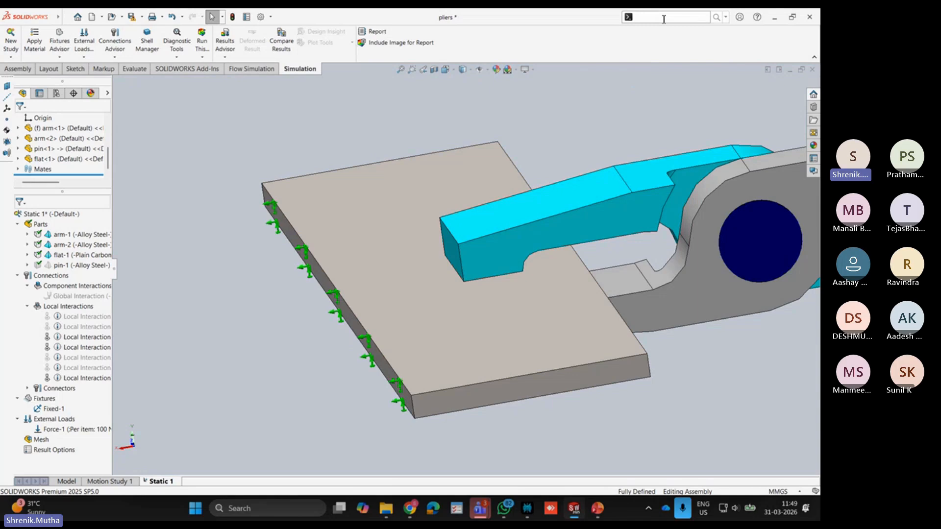
type("un")
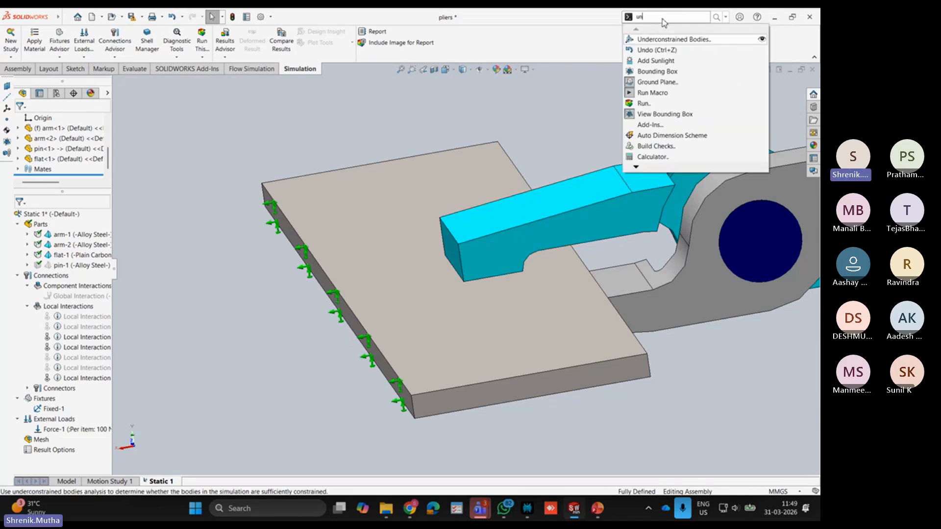
left_click(678, 39)
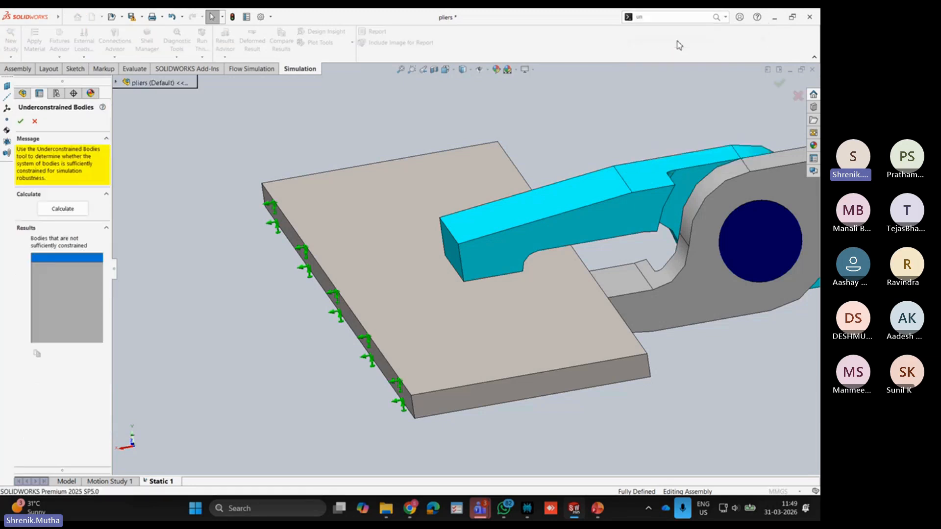
left_click(74, 211)
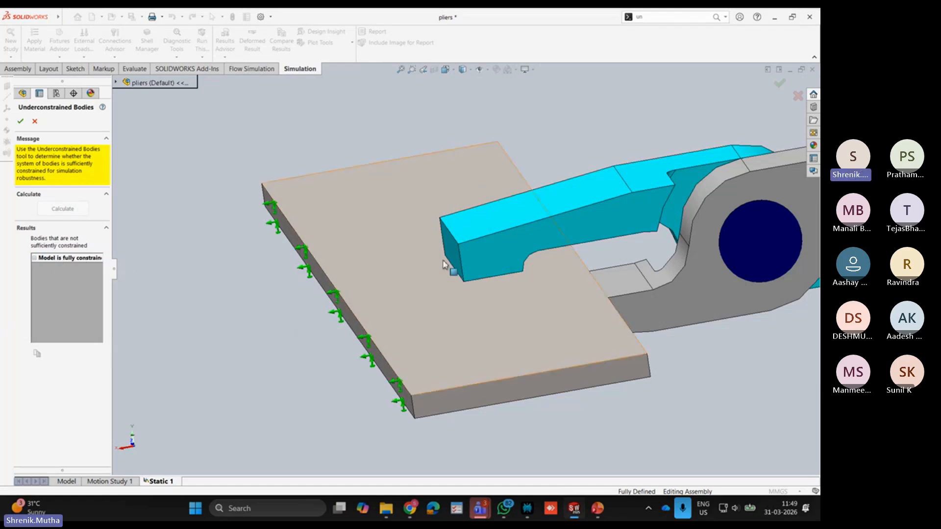
scroll(539, 267, "up", 4)
scroll(558, 266, "down", 4)
scroll(382, 267, "up", 4)
scroll(485, 355, "up", 3)
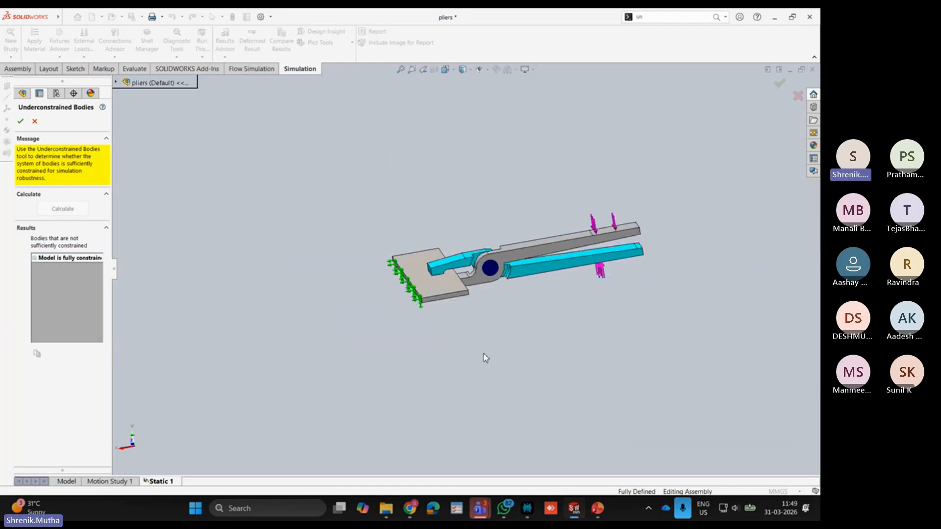
scroll(624, 271, "down", 8)
scroll(508, 294, "up", 5)
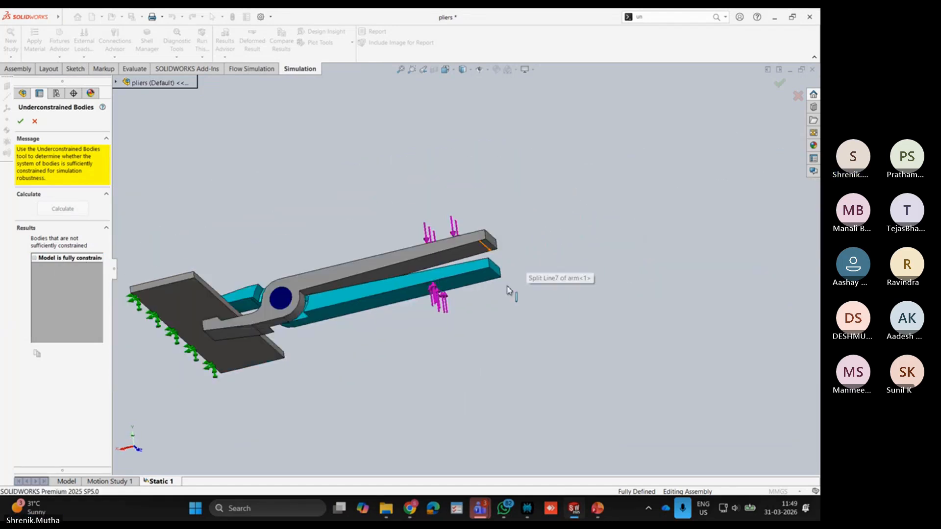
left_click(21, 121)
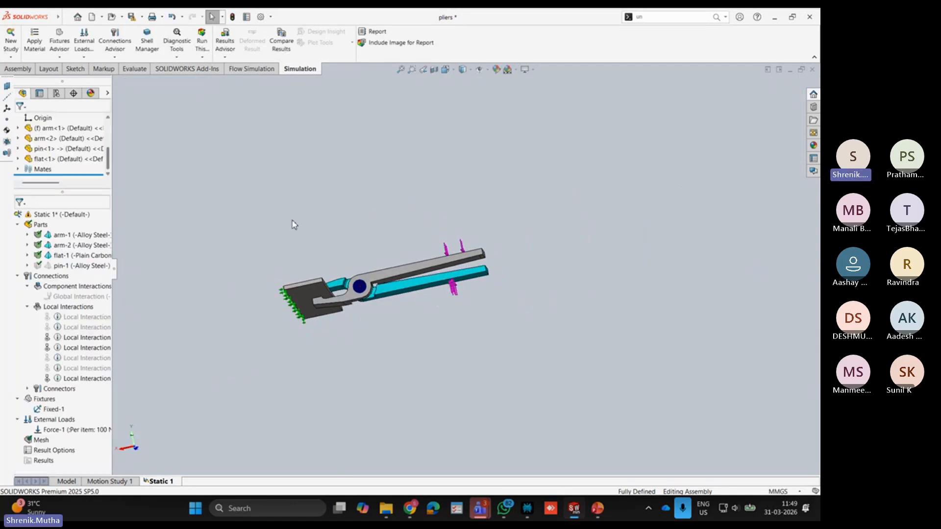
Step: Start creating a mesh for the study and enable custom mesh parameters with the blended curvature-based mesher
scroll(350, 302, "down", 4)
scroll(350, 302, "up", 1)
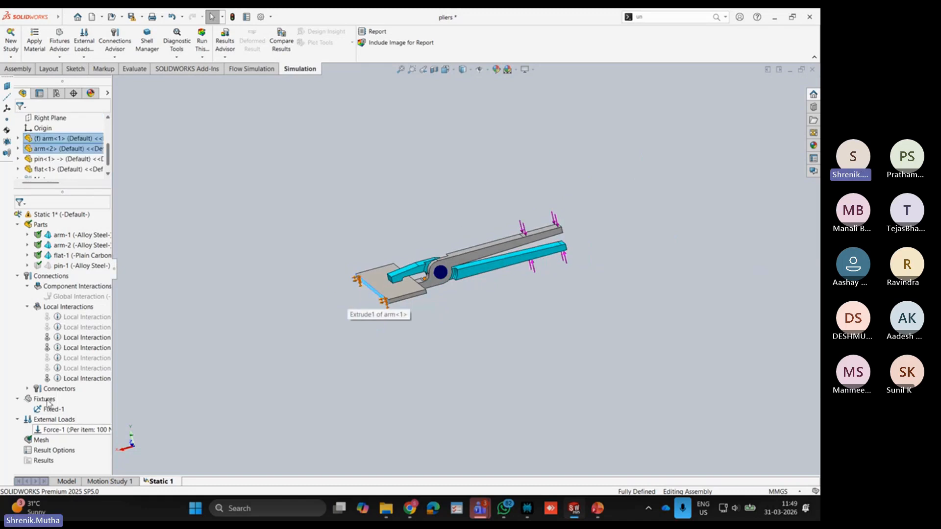
right_click(46, 442)
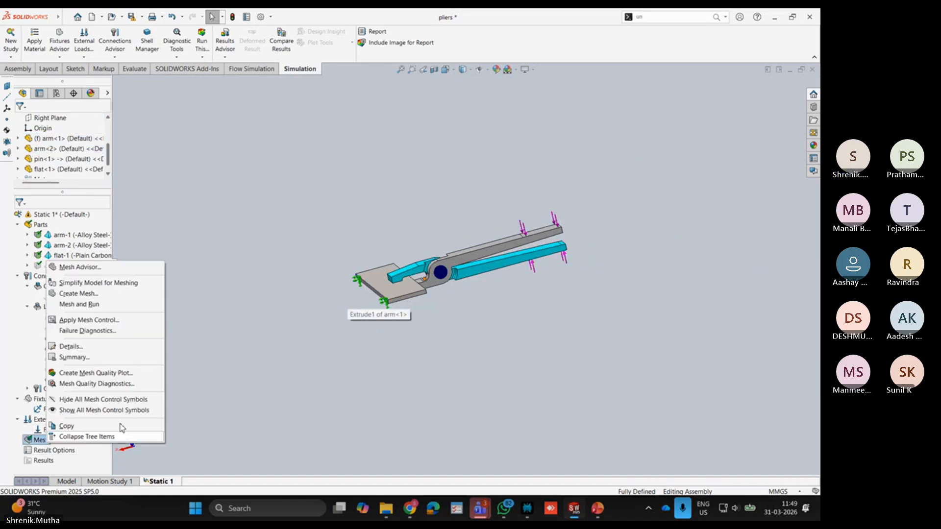
left_click(86, 293)
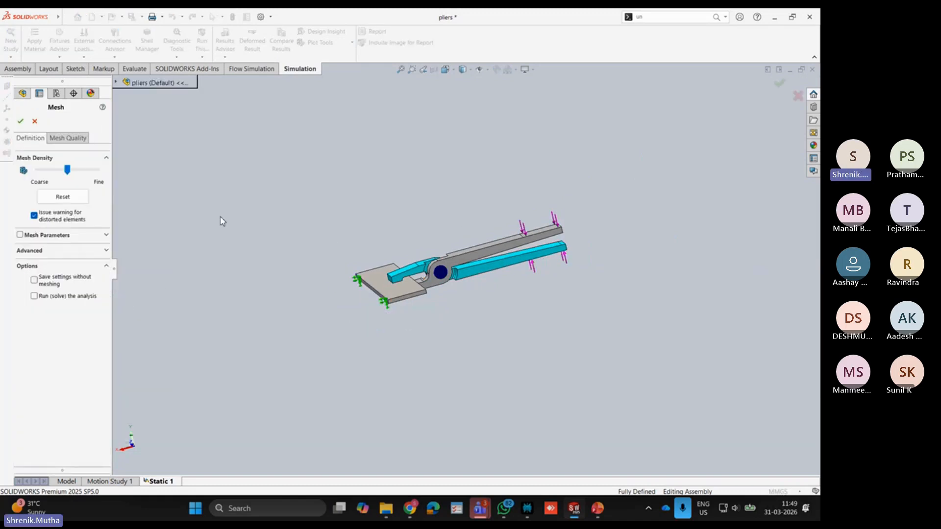
left_click(47, 235)
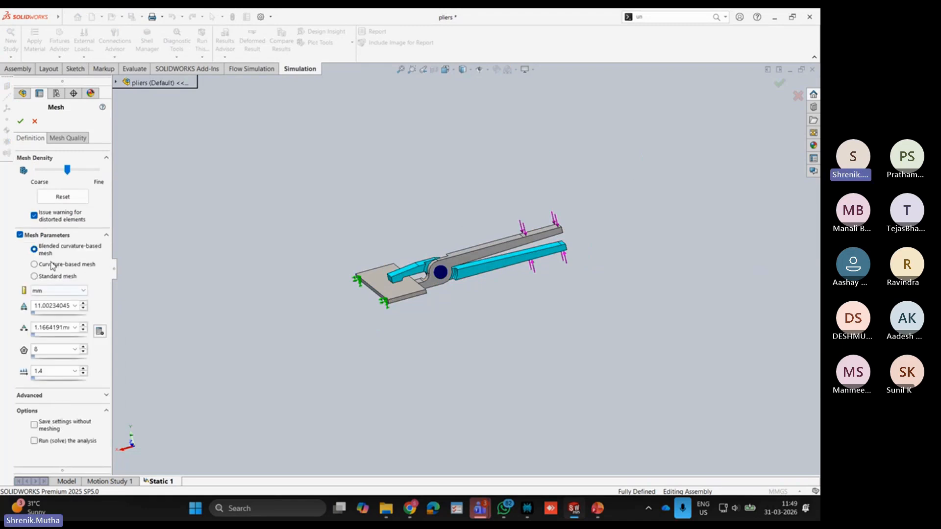
Step: Calculate and apply the minimum element size, including the minimum radius of curvature from geometry, and generate the mesh
left_click(100, 331)
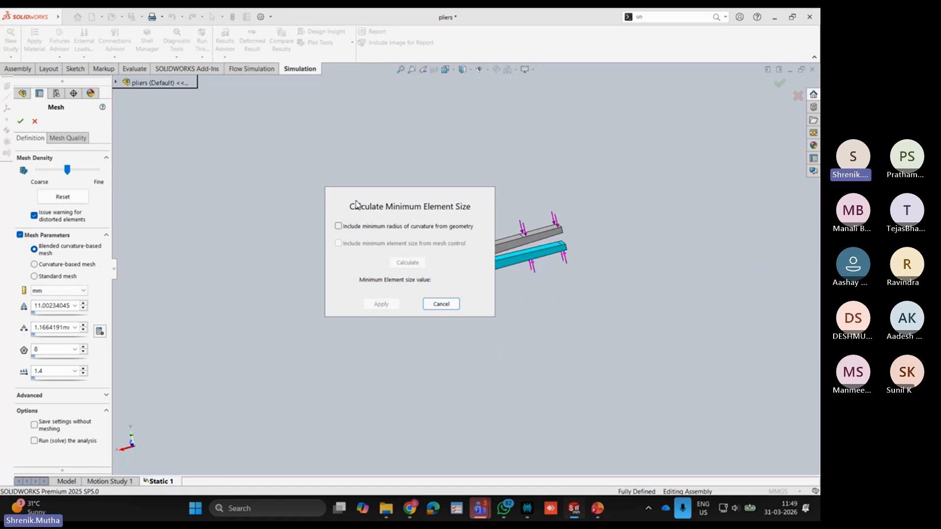
left_click(372, 231)
left_click(407, 262)
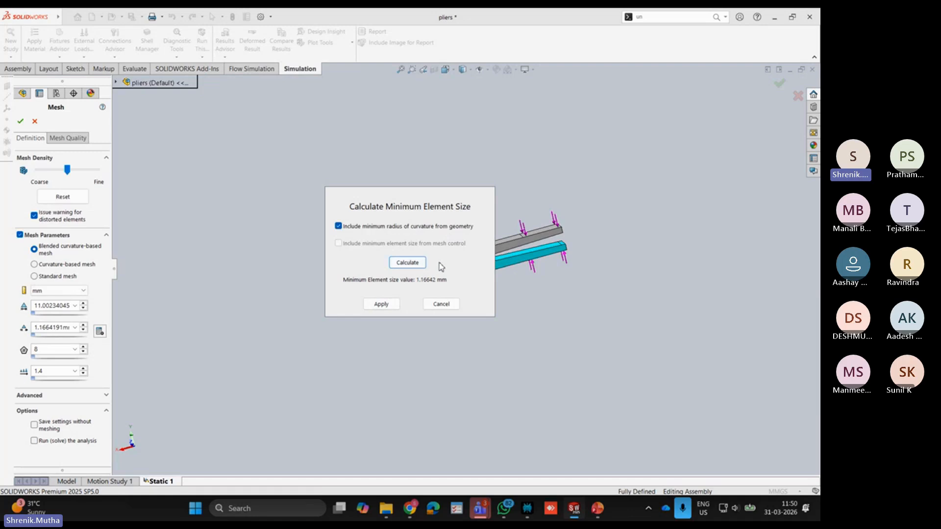
left_click(382, 304)
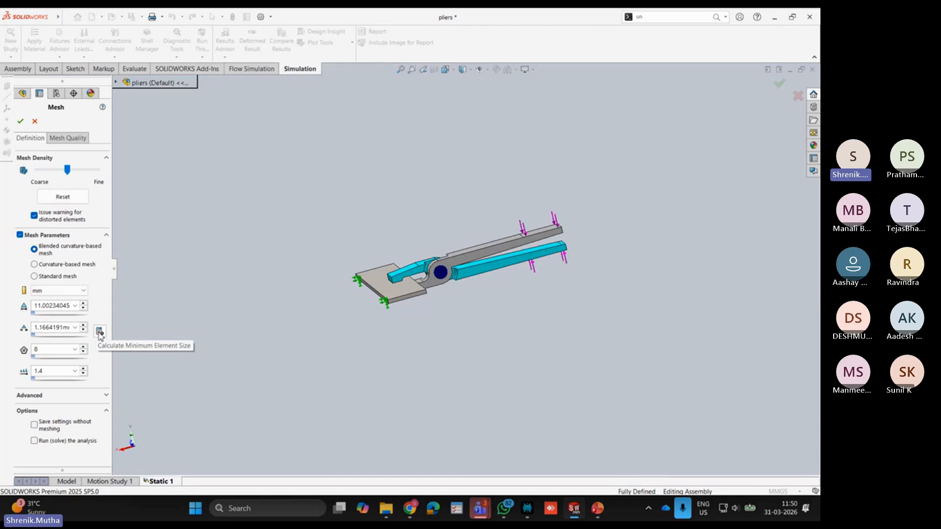
left_click(19, 123)
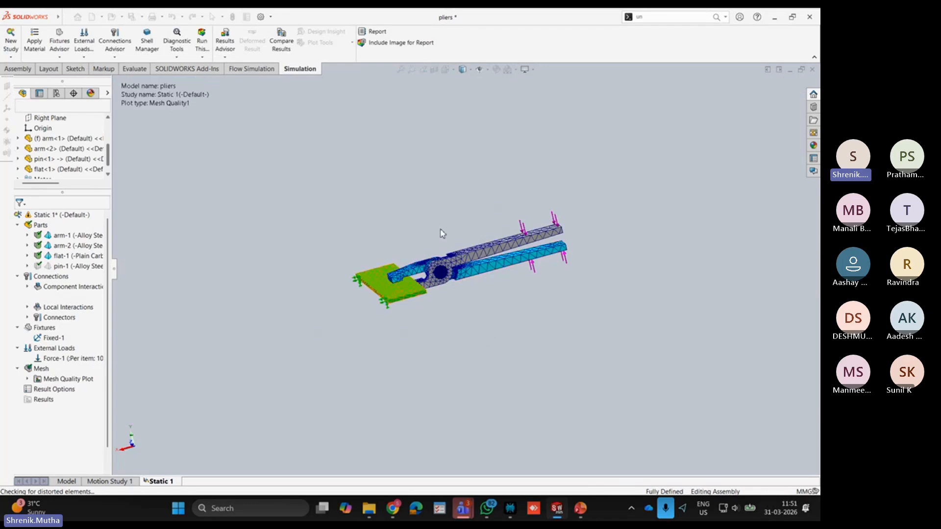
Step: Examine the mesh on the arm fillets, around the pivot, along the handles and on the plate
scroll(442, 233, "down", 5)
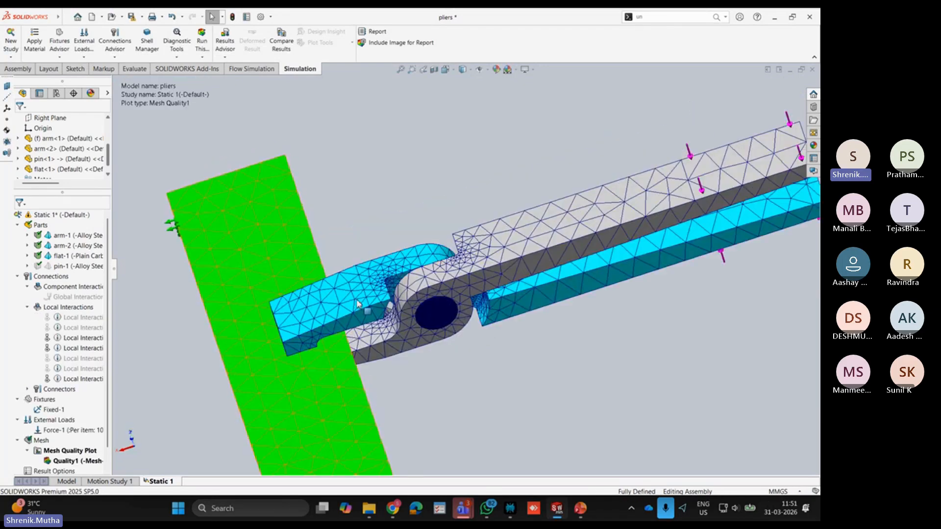
scroll(358, 304, "down", 10)
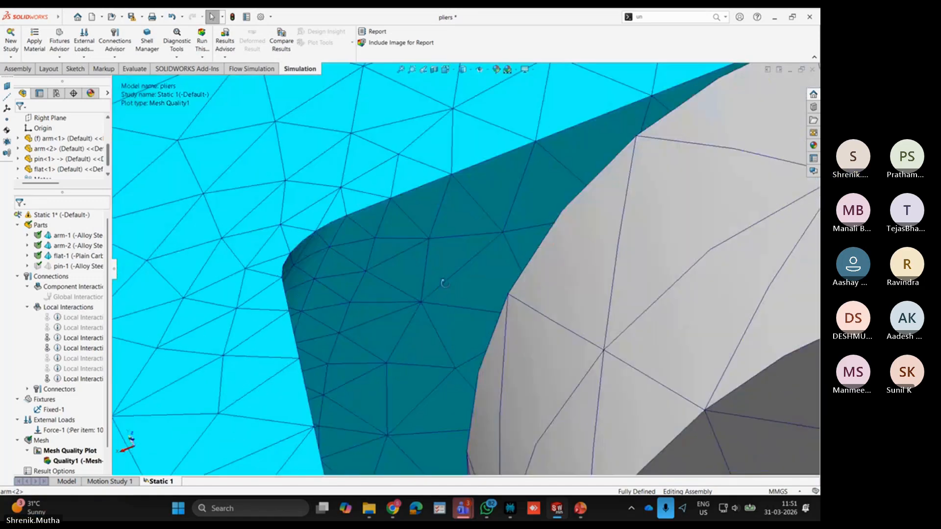
middle_click_drag(444, 283, 388, 292)
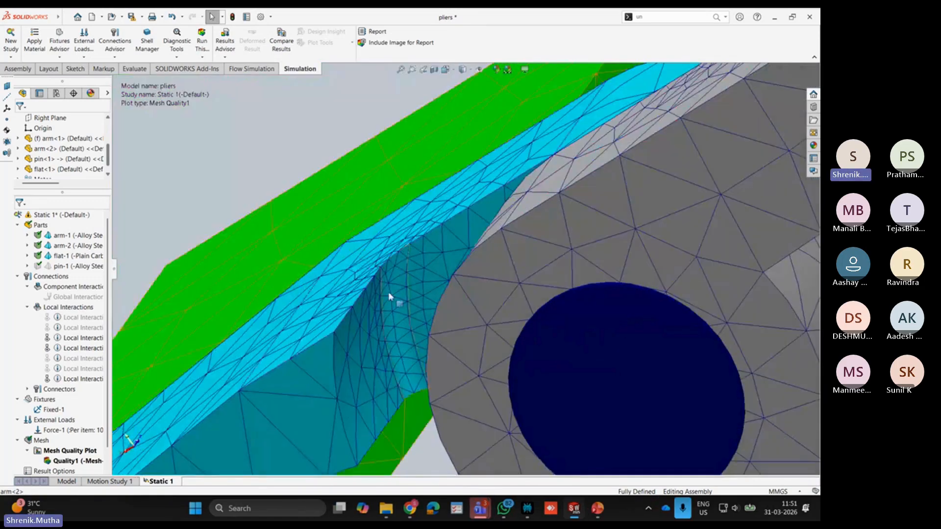
scroll(388, 293, "down", 2)
scroll(445, 276, "up", 1)
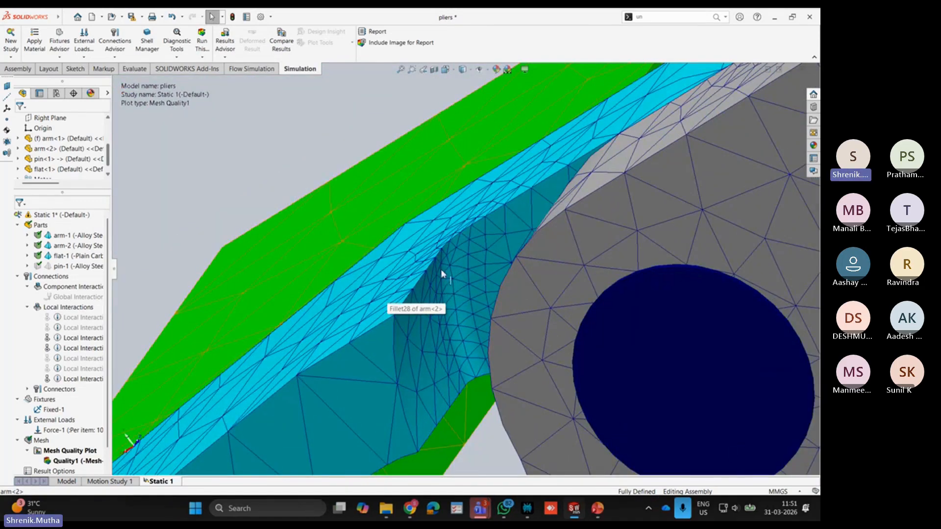
scroll(451, 279, "up", 6)
scroll(495, 324, "down", 6)
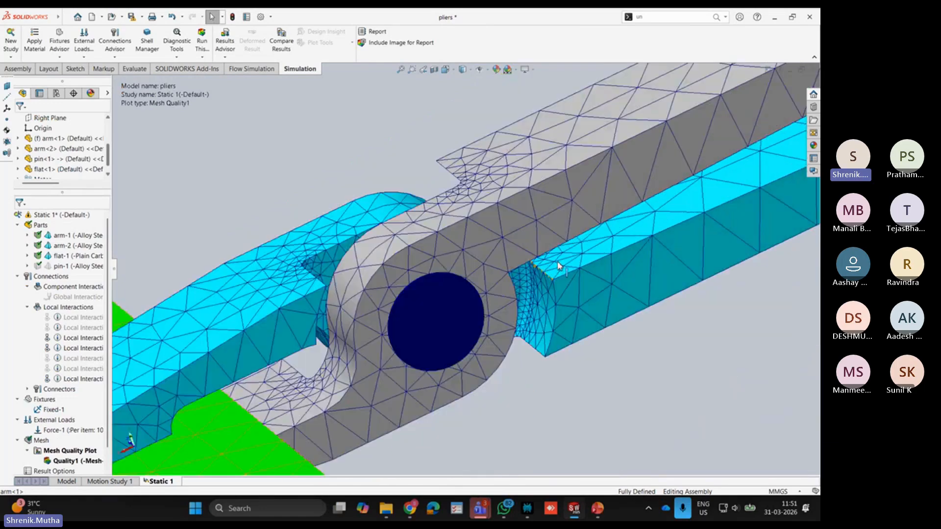
scroll(496, 323, "up", 6)
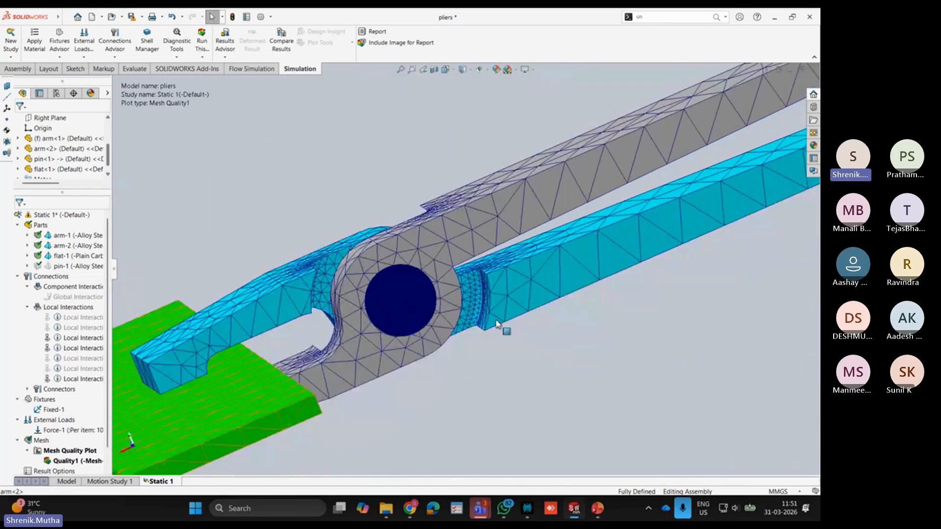
middle_click_drag(455, 333, 494, 324)
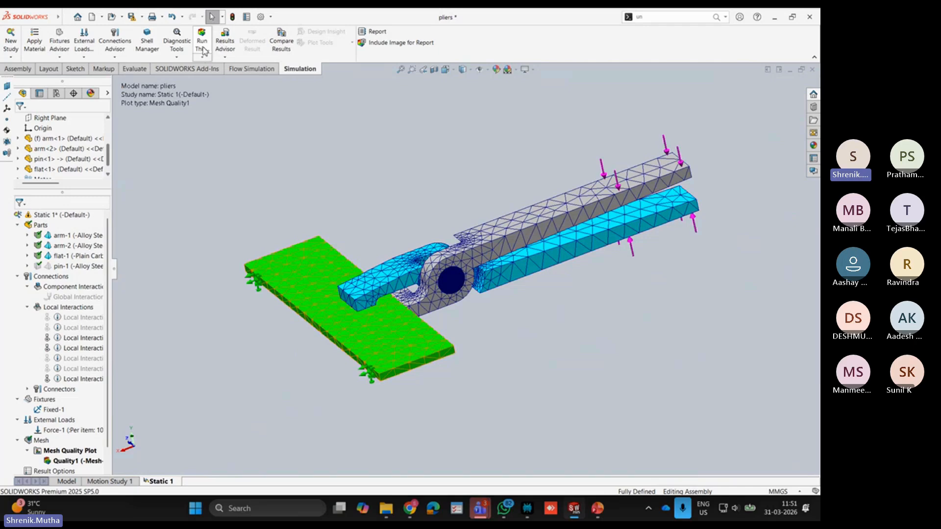
scroll(534, 225, "down", 5)
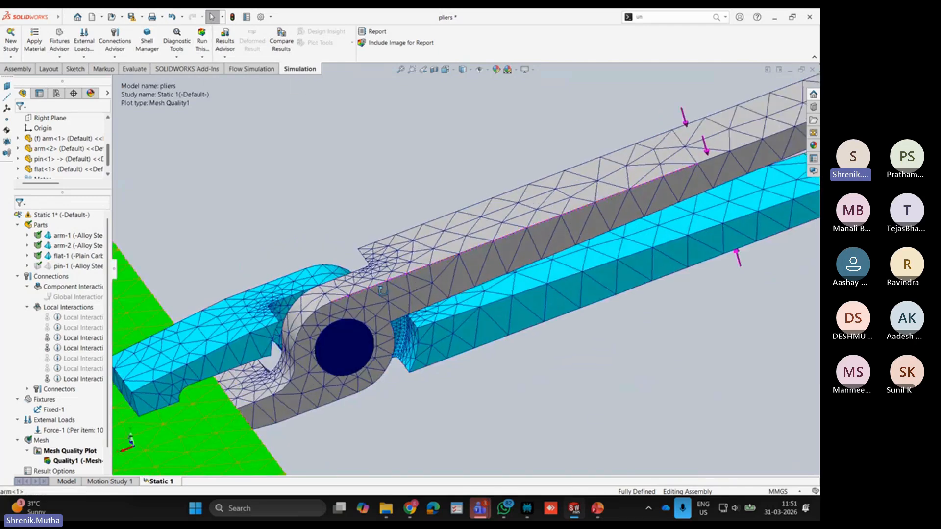
middle_click_drag(369, 315, 285, 313)
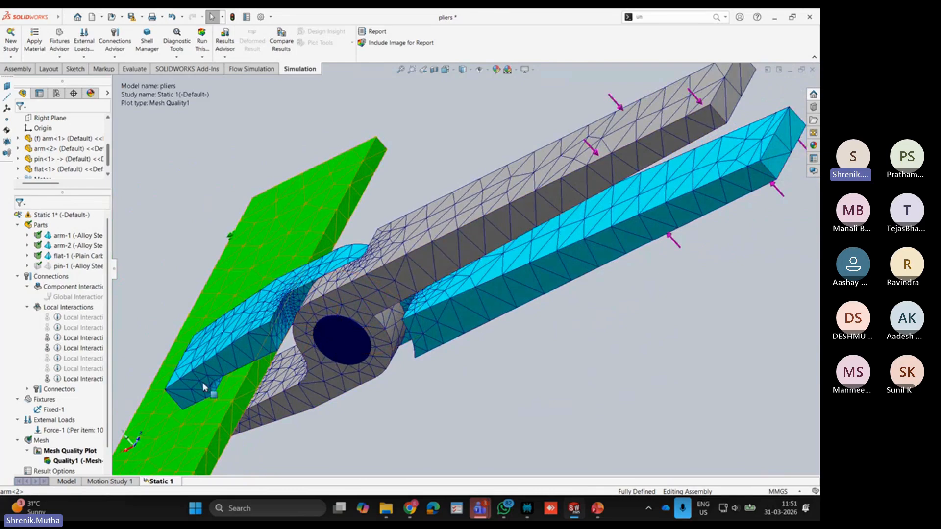
Step: Run the Static 1 study on the meshed pliers assembly
scroll(465, 265, "up", 5)
middle_click_drag(539, 234, 556, 156)
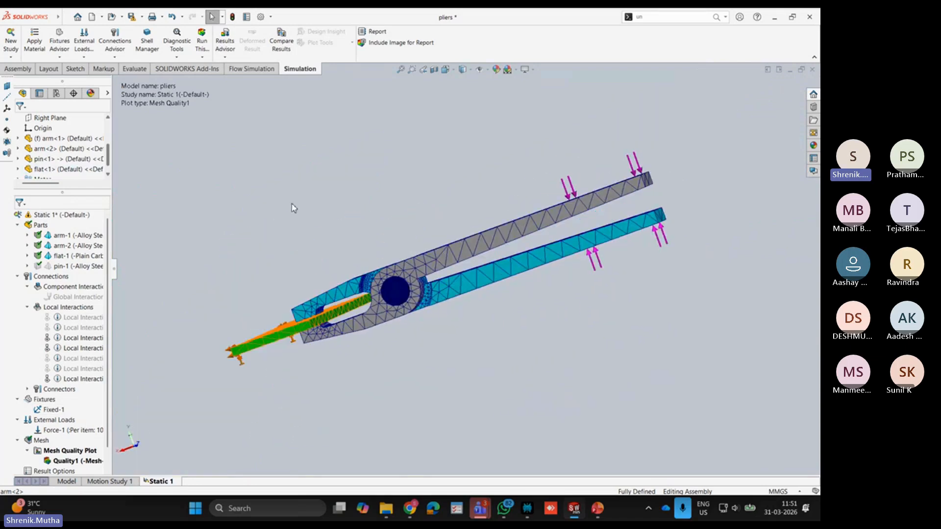
left_click(202, 35)
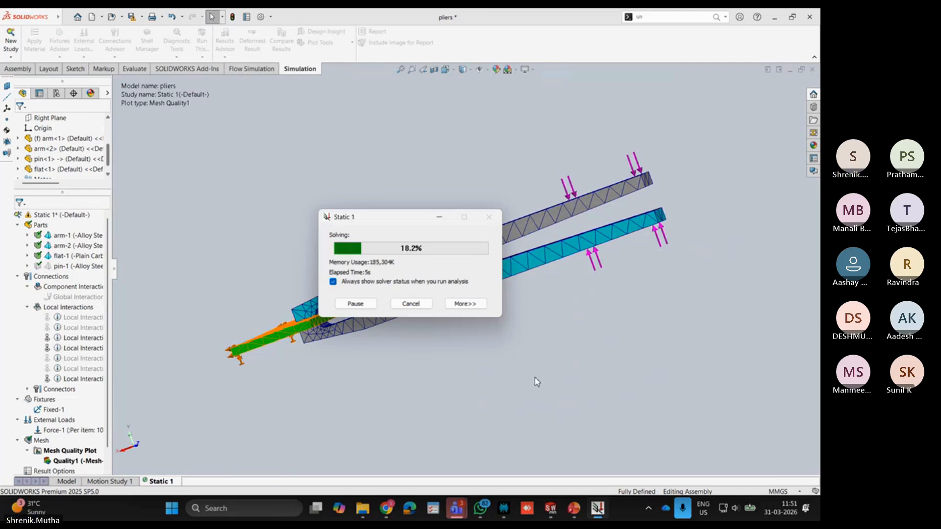
Step: Move the solver progress window clear of the model and examine the mesh around the pivot, jaws, handles and plate
left_click_drag(351, 218, 197, 136)
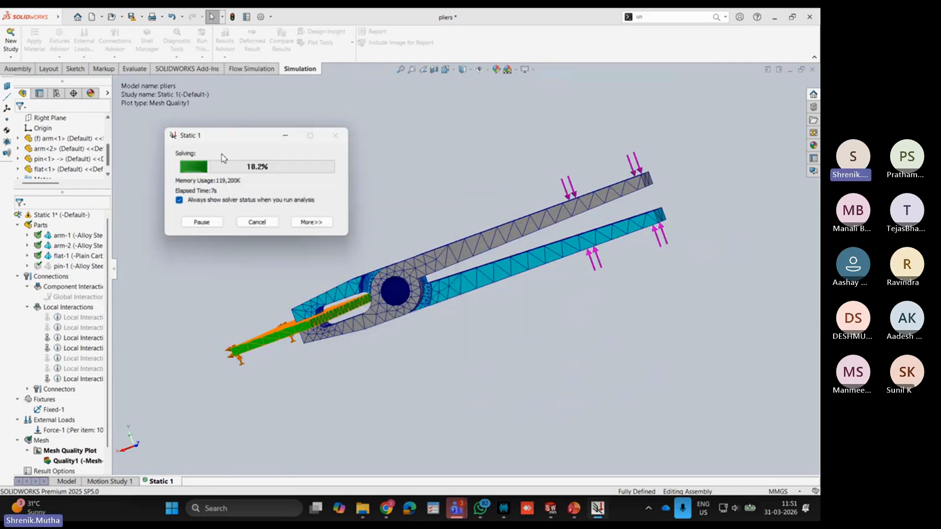
scroll(402, 281, "down", 4)
scroll(397, 280, "down", 6)
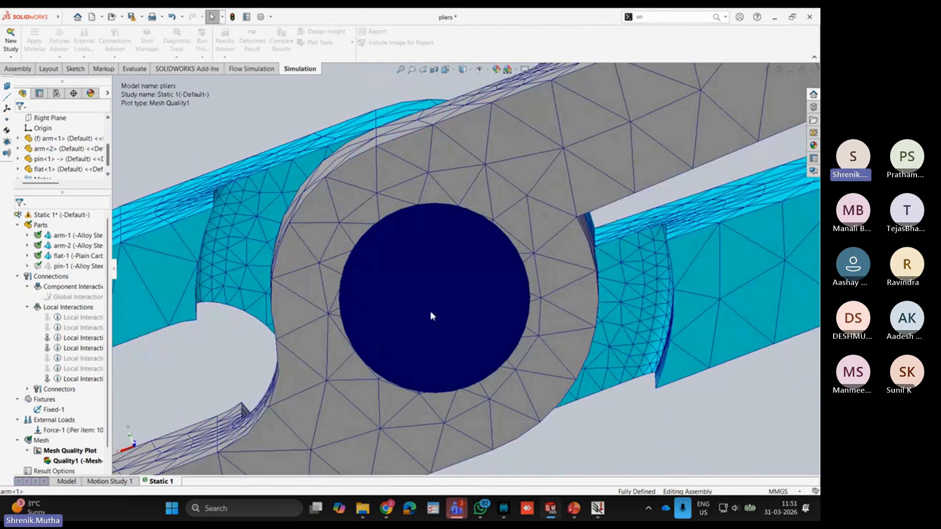
scroll(446, 313, "up", 6)
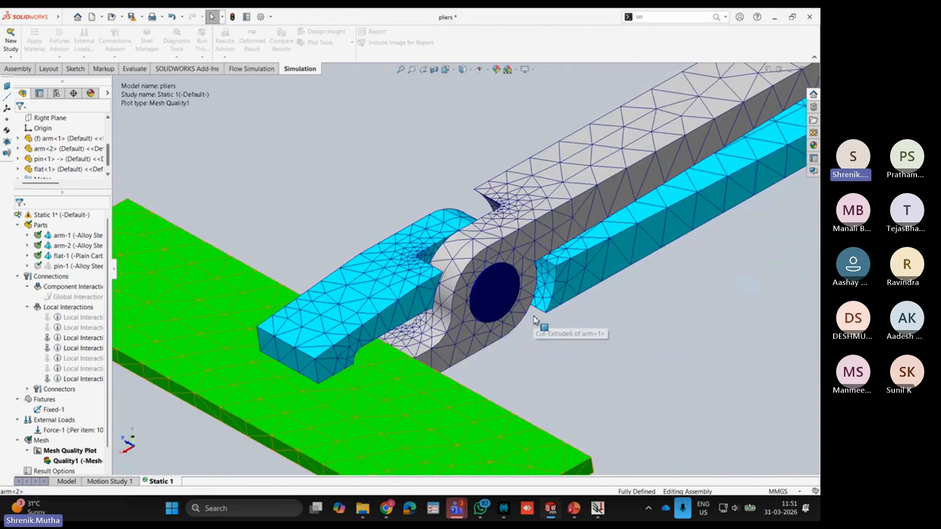
middle_click_drag(490, 299, 465, 302)
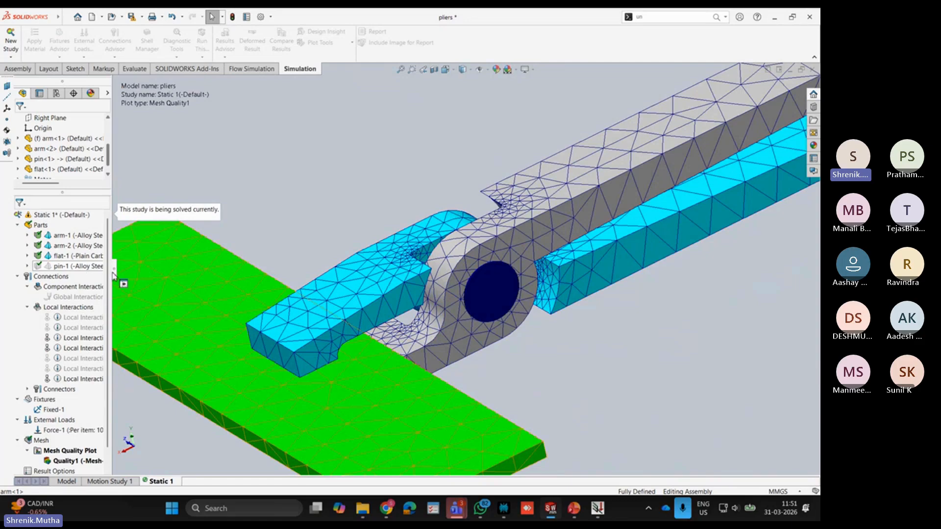
scroll(325, 201, "up", 3)
middle_click_drag(338, 221, 365, 229)
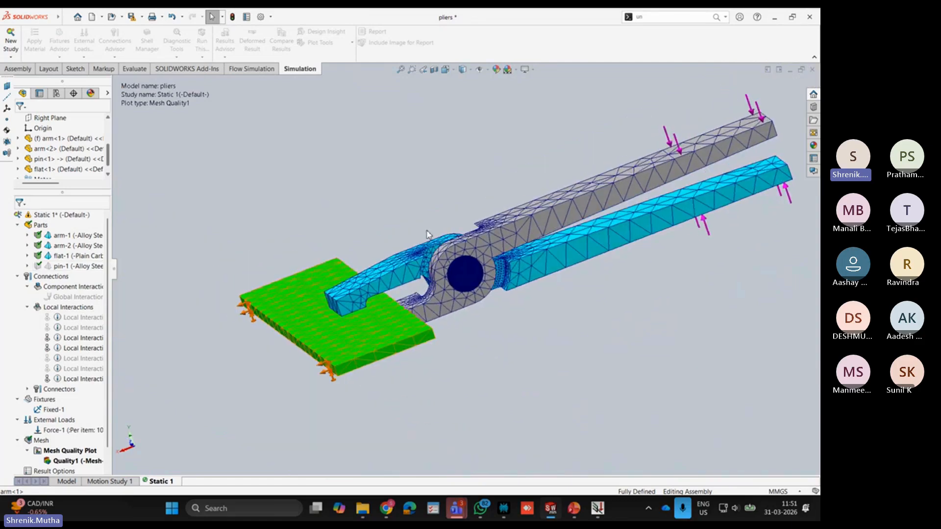
scroll(434, 254, "down", 2)
middle_click_drag(477, 272, 502, 316)
scroll(497, 305, "up", 3)
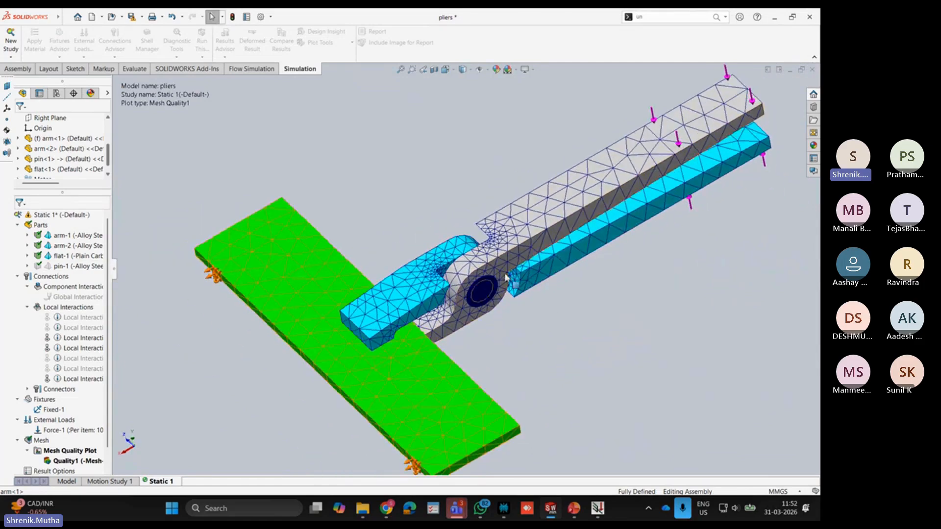
scroll(508, 263, "down", 2)
middle_click_drag(353, 316, 328, 243)
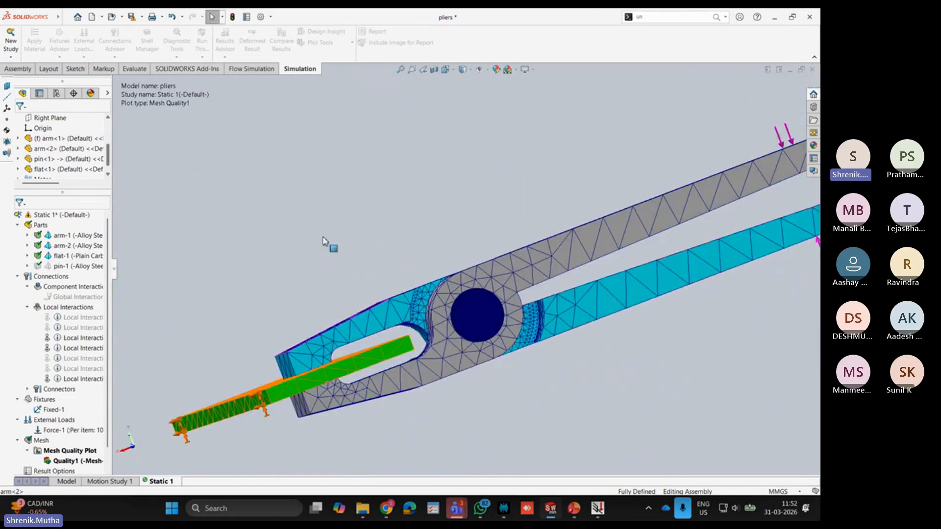
scroll(320, 331, "down", 2)
middle_click_drag(321, 332, 333, 371)
scroll(504, 315, "up", 3)
middle_click_drag(505, 315, 545, 338)
scroll(544, 335, "up", 2)
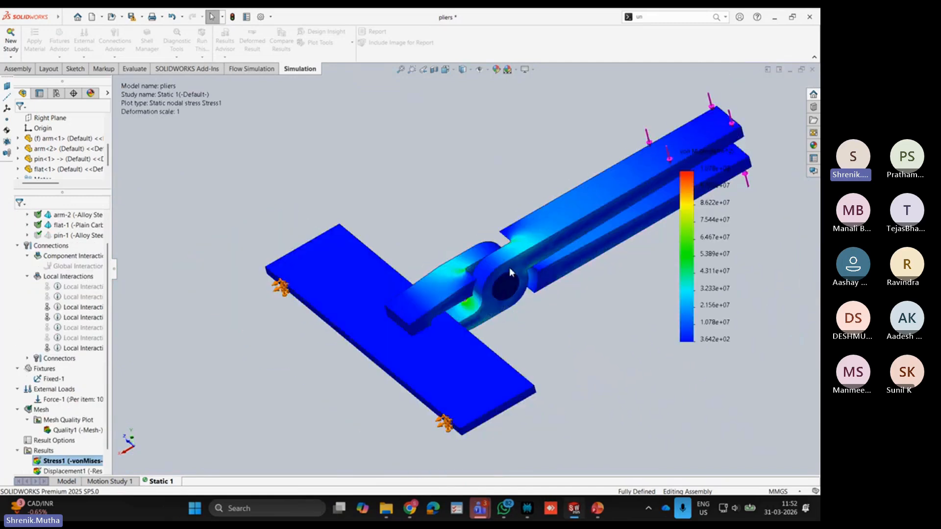
Step: Show the Quality1 mesh plot again and examine the elements on the arm fillets and along the split line near the pivot
scroll(507, 267, "down", 4)
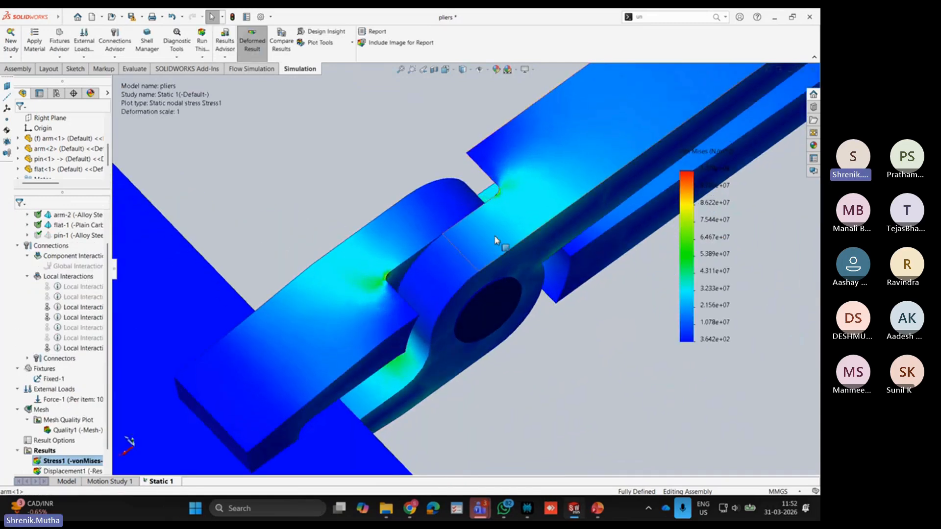
left_click(63, 431)
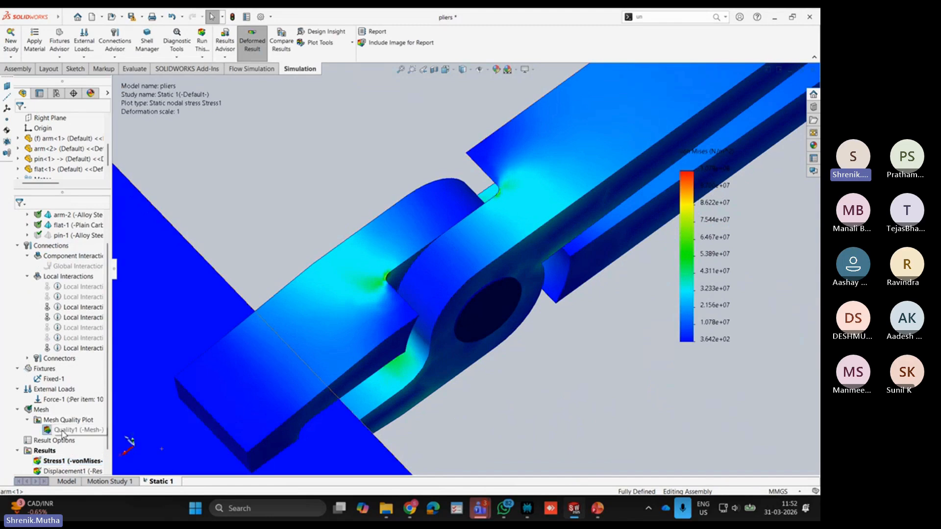
right_click(62, 431)
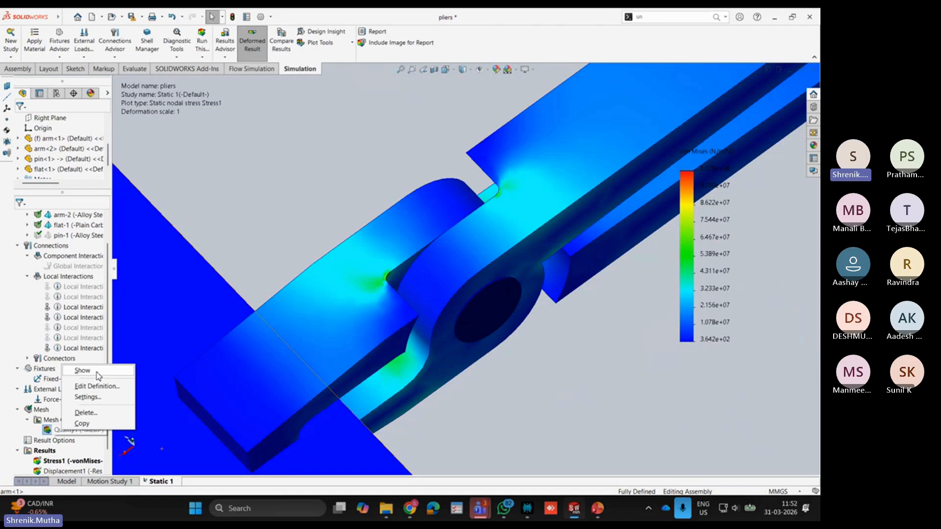
left_click(82, 371)
scroll(479, 240, "up", 2)
scroll(479, 240, "down", 3)
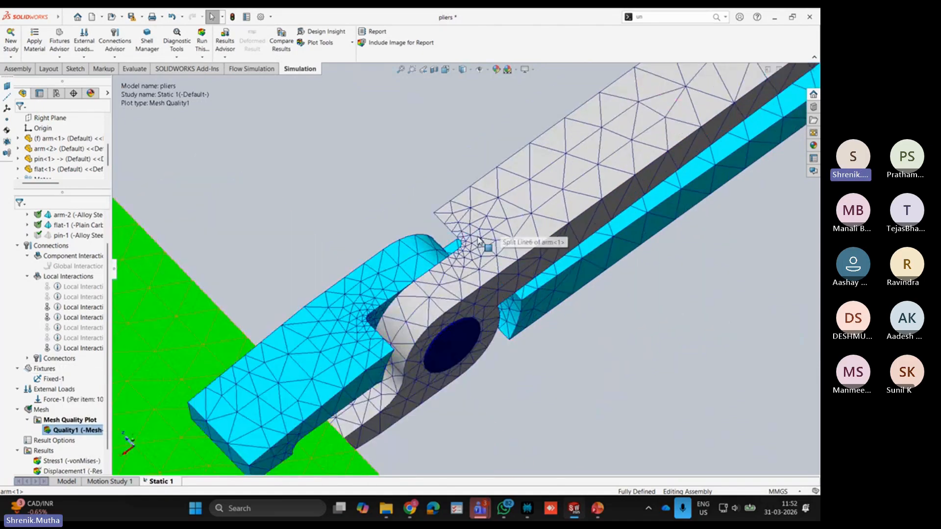
scroll(479, 240, "down", 5)
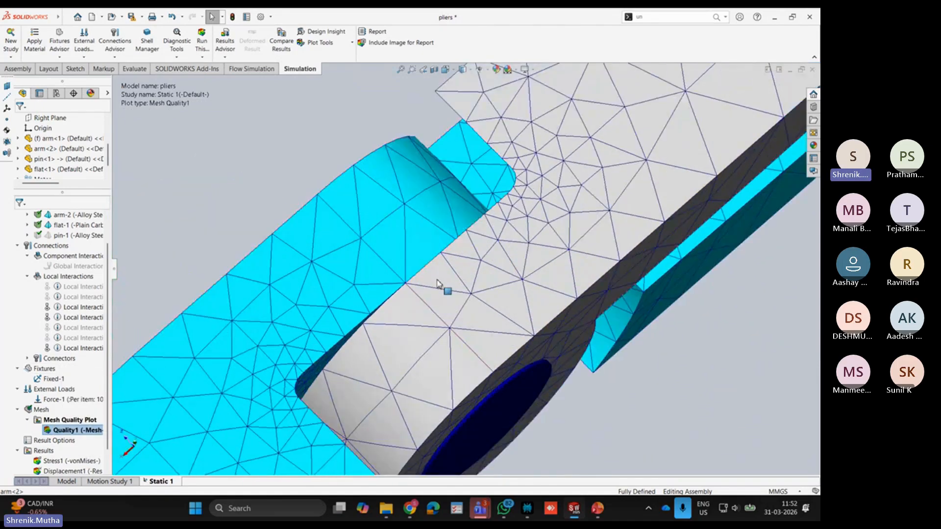
middle_click_drag(438, 285, 427, 235)
scroll(423, 297, "down", 4)
middle_click_drag(419, 293, 456, 291)
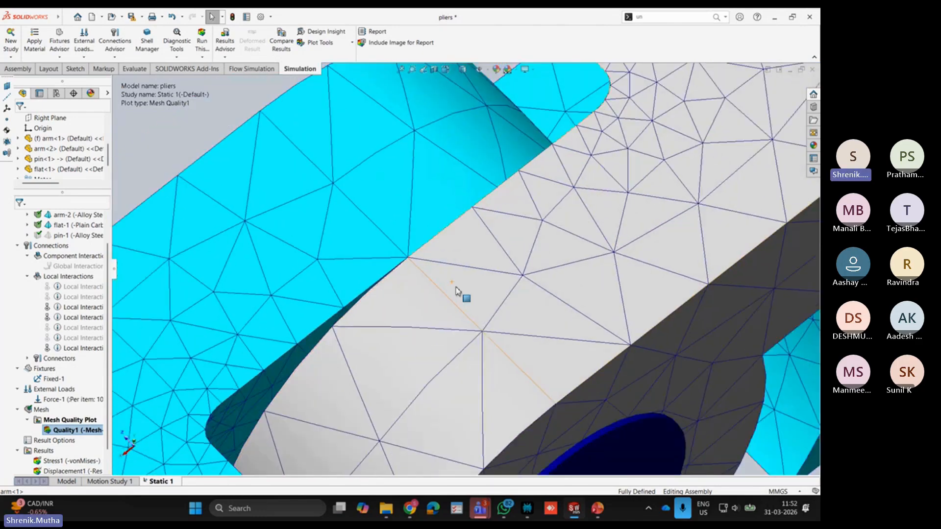
scroll(456, 291, "up", 5)
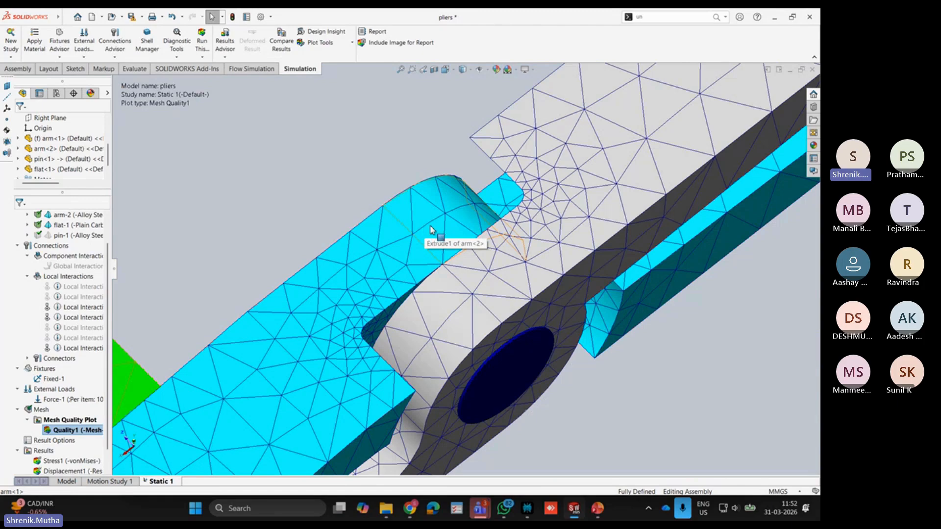
Step: Select the split face on the first arm and compare the element layout where the two arms meet beside the pivot
left_click(503, 273)
left_click(513, 289)
scroll(485, 264, "down", 3)
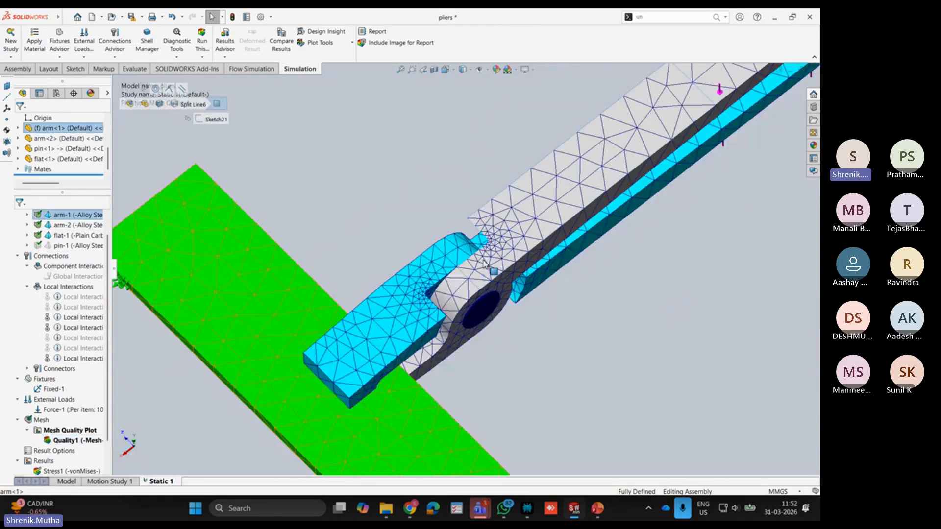
scroll(484, 263, "up", 4)
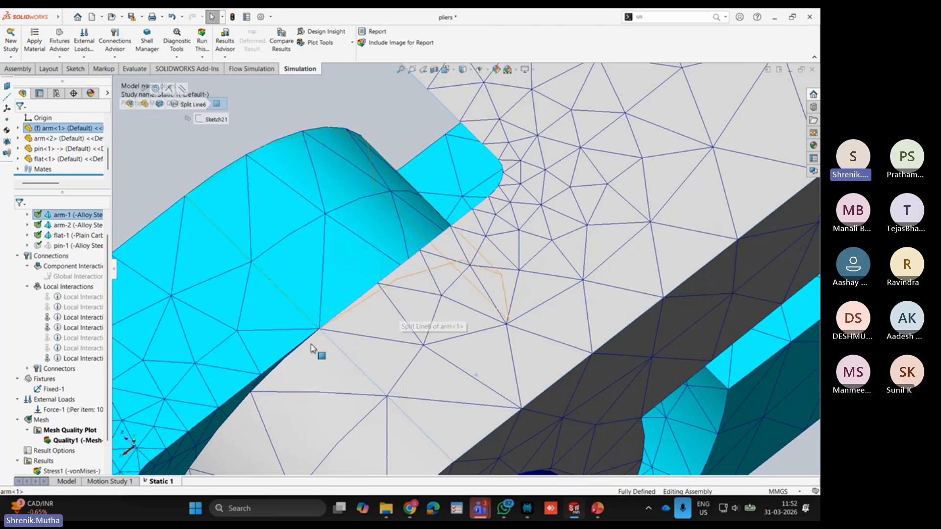
scroll(358, 368, "up", 5)
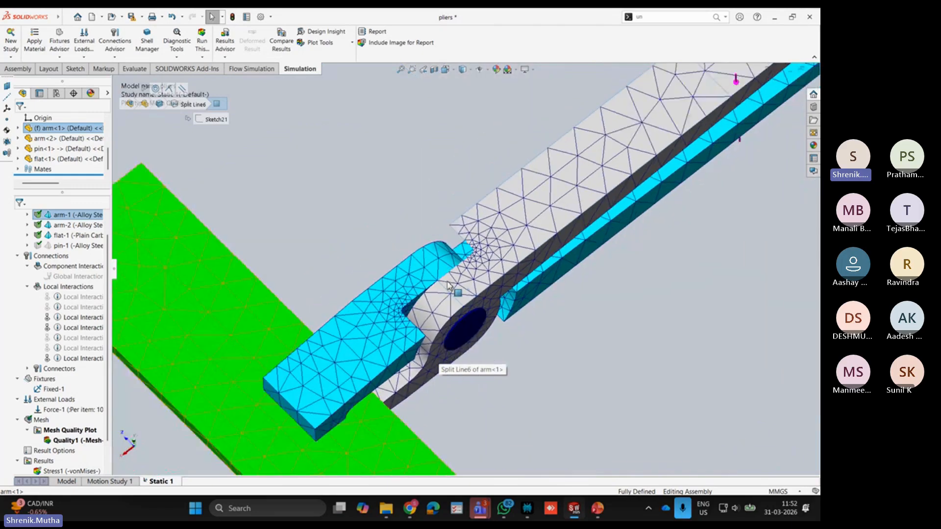
scroll(453, 267, "down", 3)
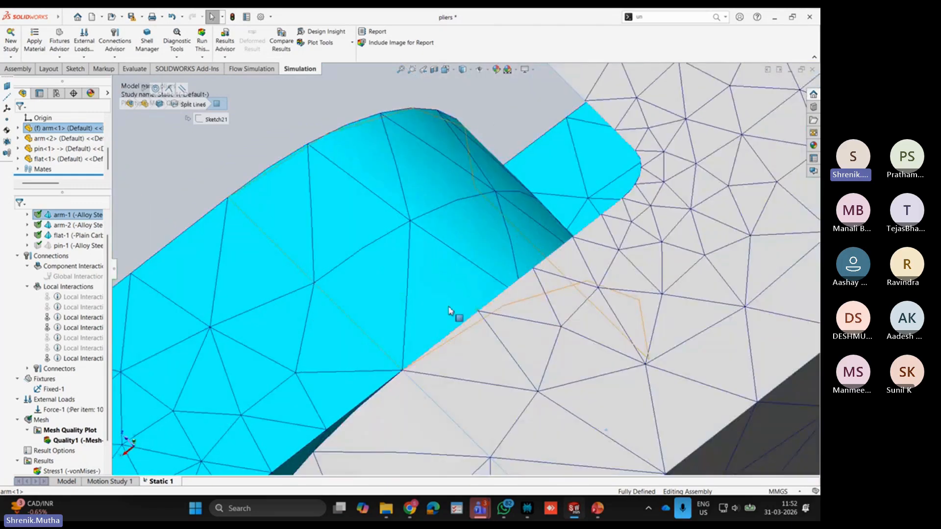
scroll(448, 274, "up", 2)
scroll(441, 322, "up", 4)
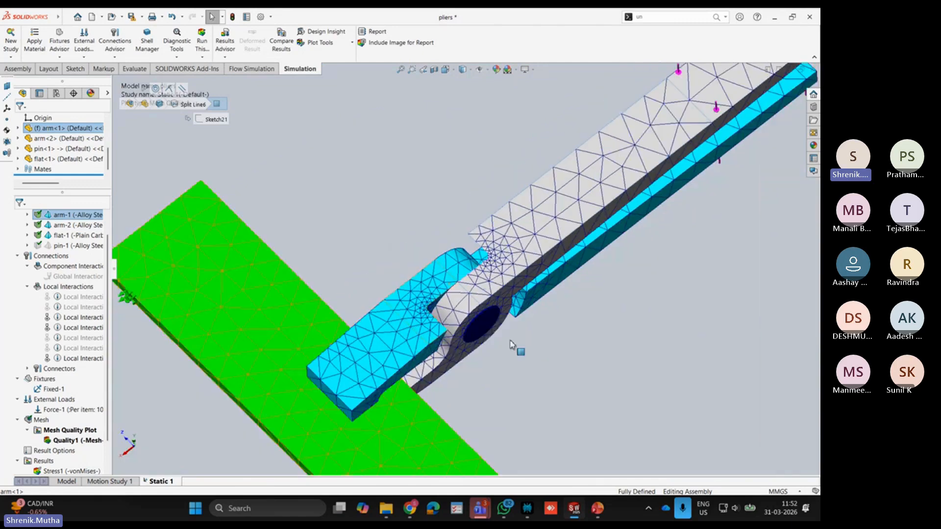
middle_click_drag(515, 347, 463, 262)
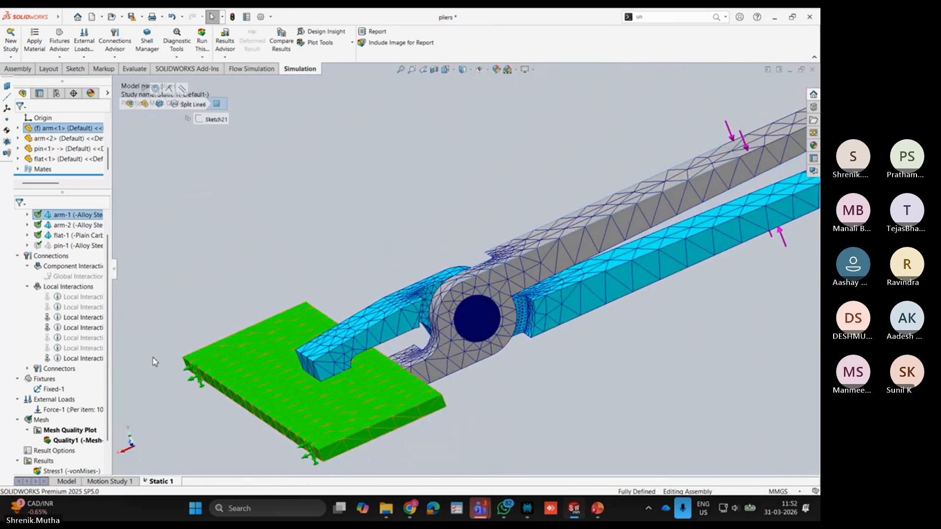
Step: Show the Stress1 von Mises plot and examine the stress distribution around the pivot, jaws and handles
scroll(58, 441, "down", 1)
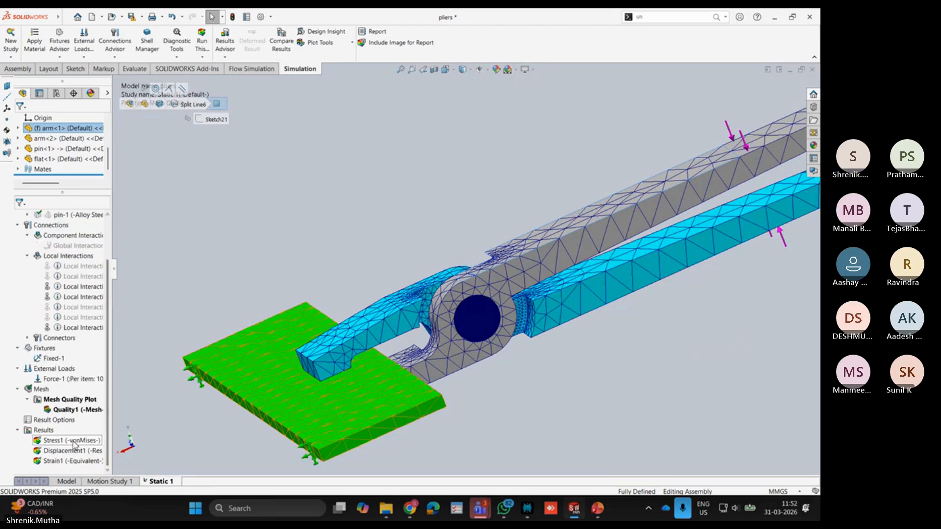
right_click(73, 440)
left_click(98, 371)
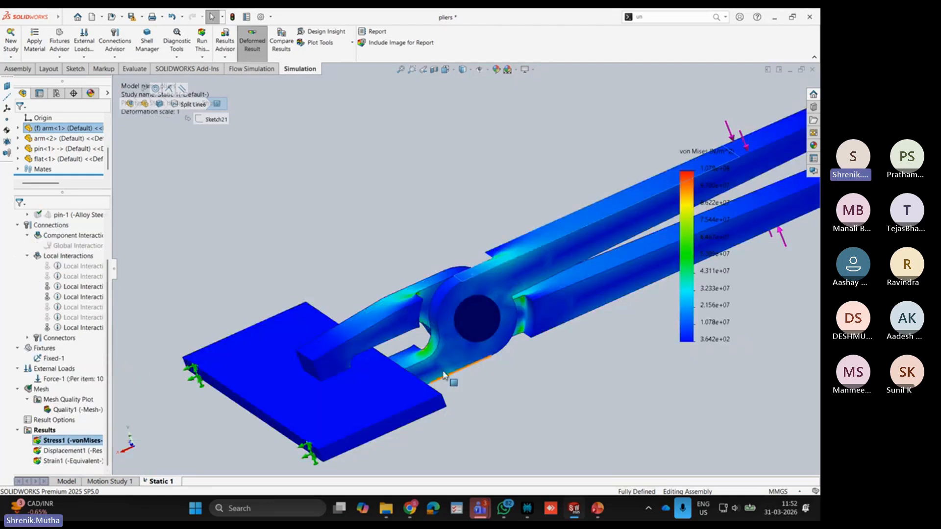
scroll(450, 364, "up", 6)
middle_click_drag(454, 340, 406, 332)
scroll(466, 251, "down", 5)
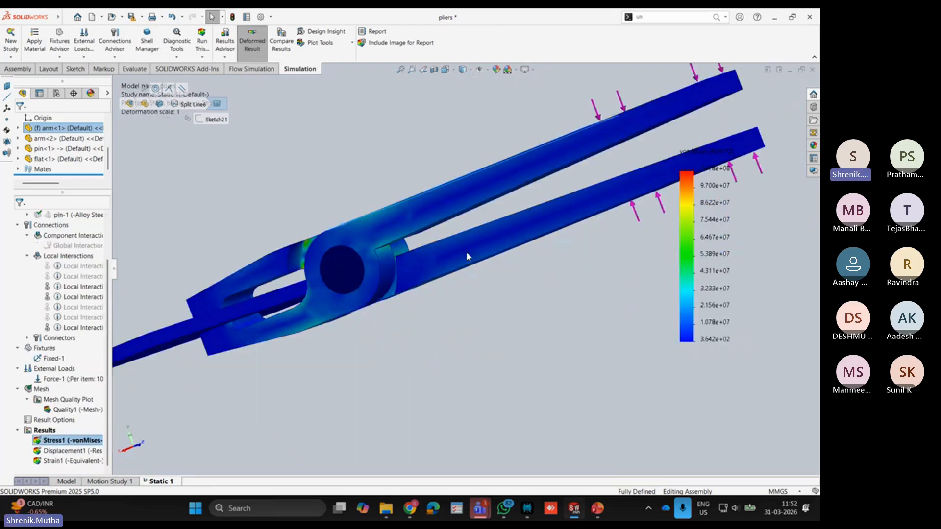
scroll(514, 245, "up", 2)
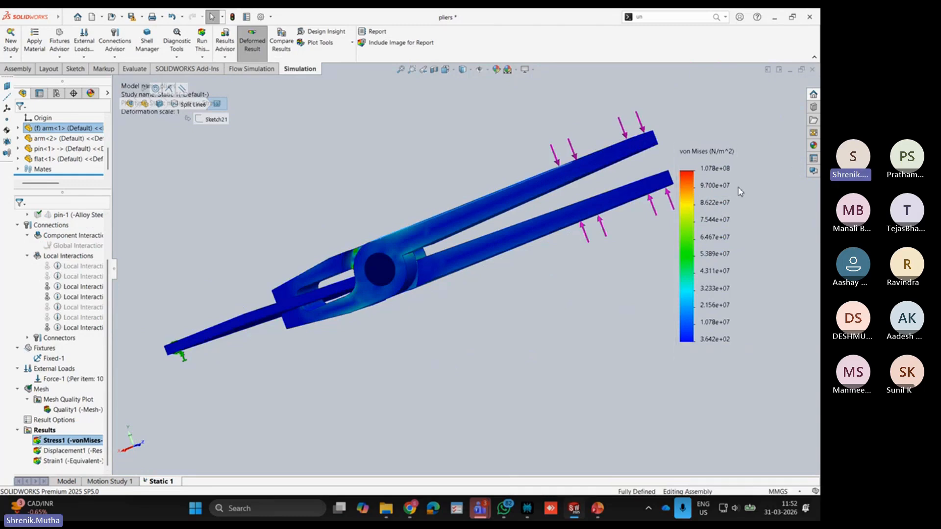
Step: Change the von Mises stress plot's units to N/mm^2 (MPa)
right_click(53, 441)
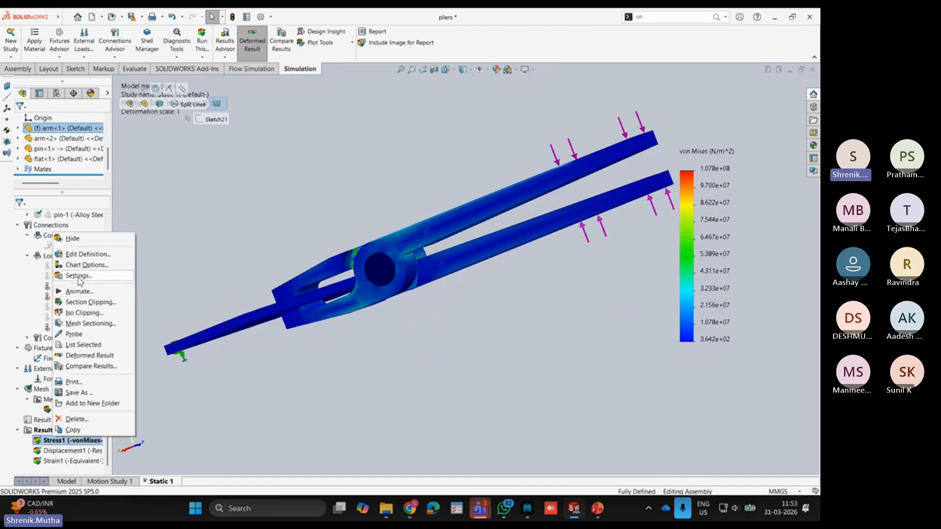
left_click(78, 255)
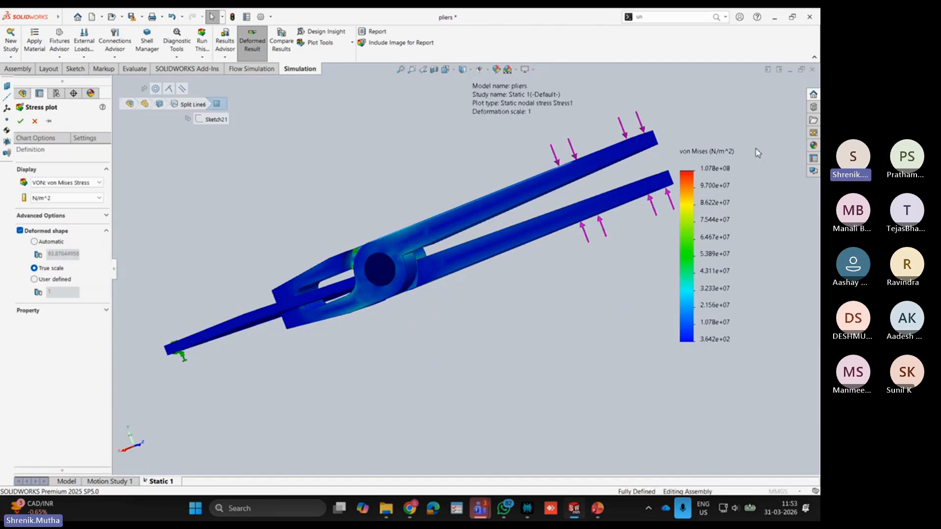
left_click(83, 198)
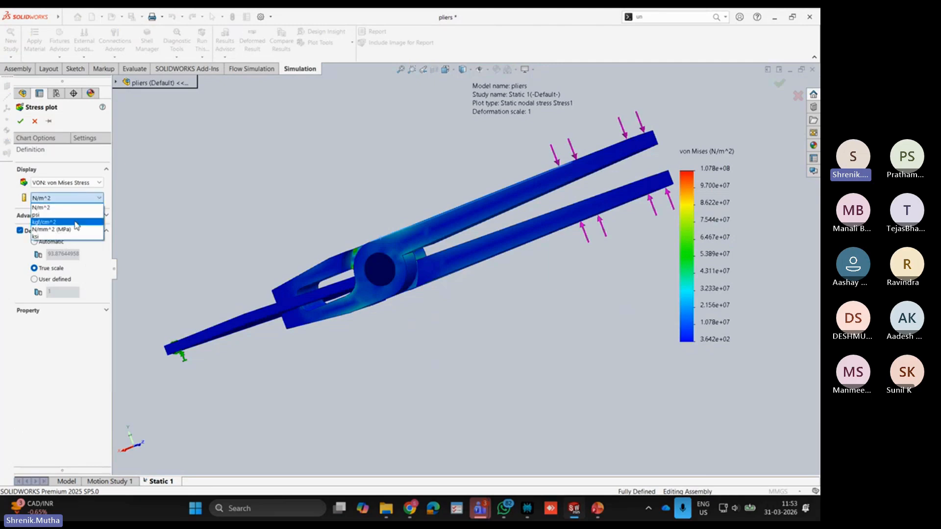
left_click(64, 226)
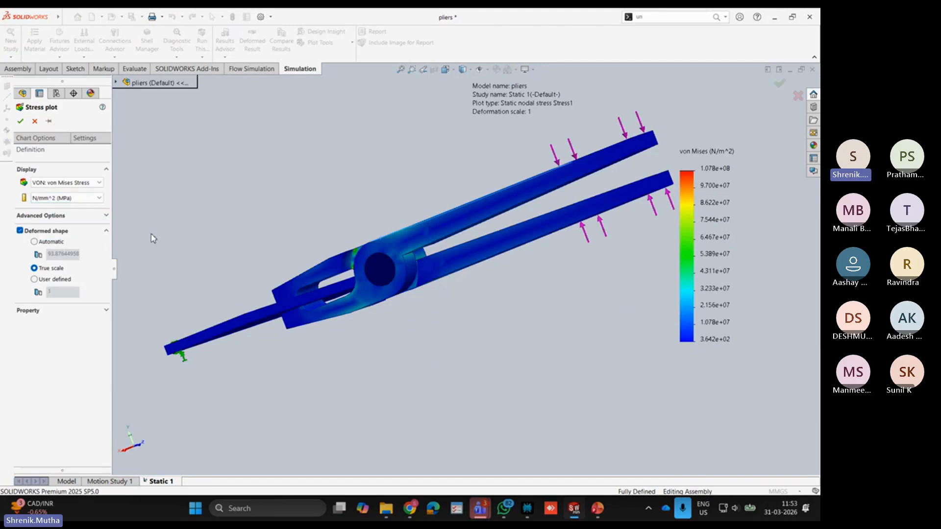
left_click(20, 121)
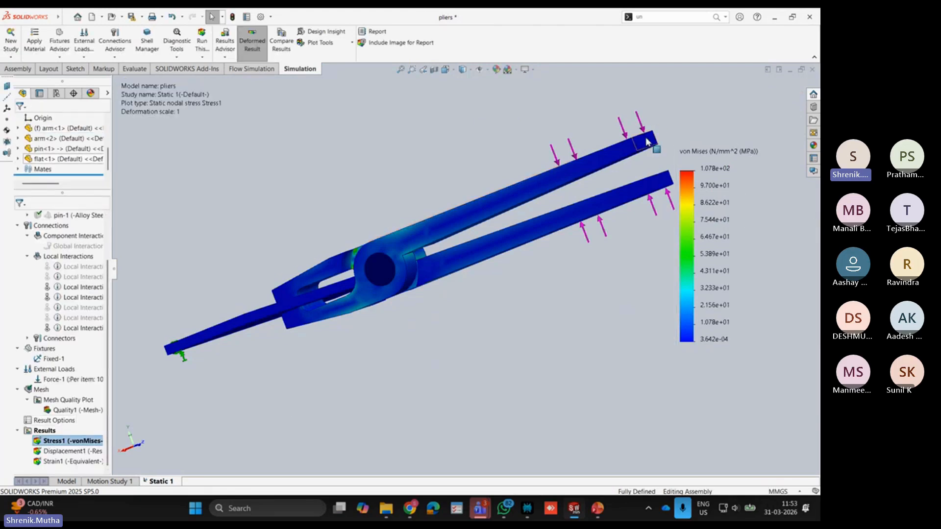
Step: Set the default temperature unit in the Simulation default options to Celsius, keeping mm for length/displacement
scroll(103, 169, "up", 3)
scroll(134, 265, "up", 6)
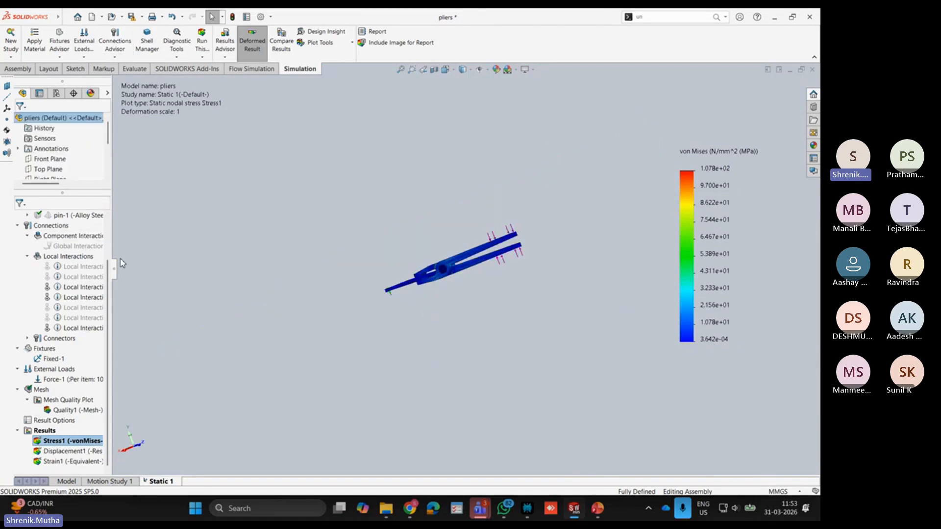
scroll(64, 256, "up", 3)
left_click(65, 217)
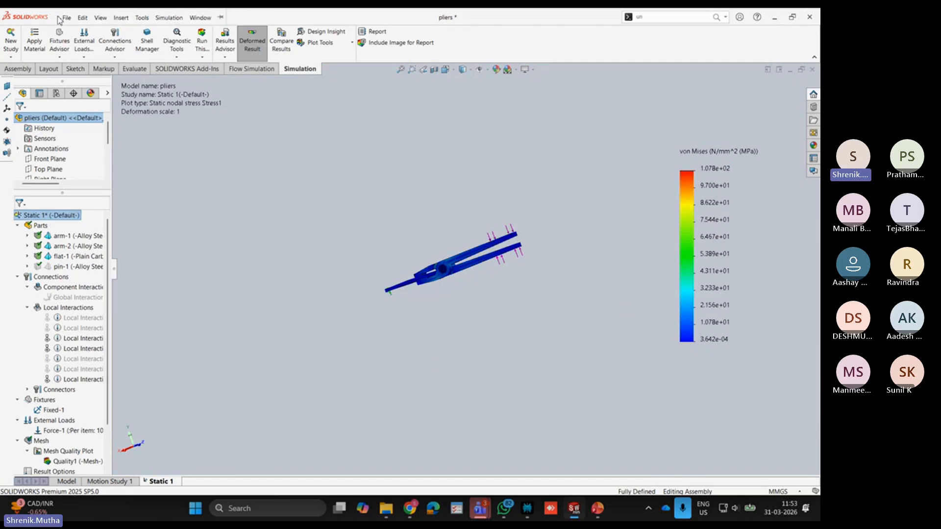
left_click(164, 18)
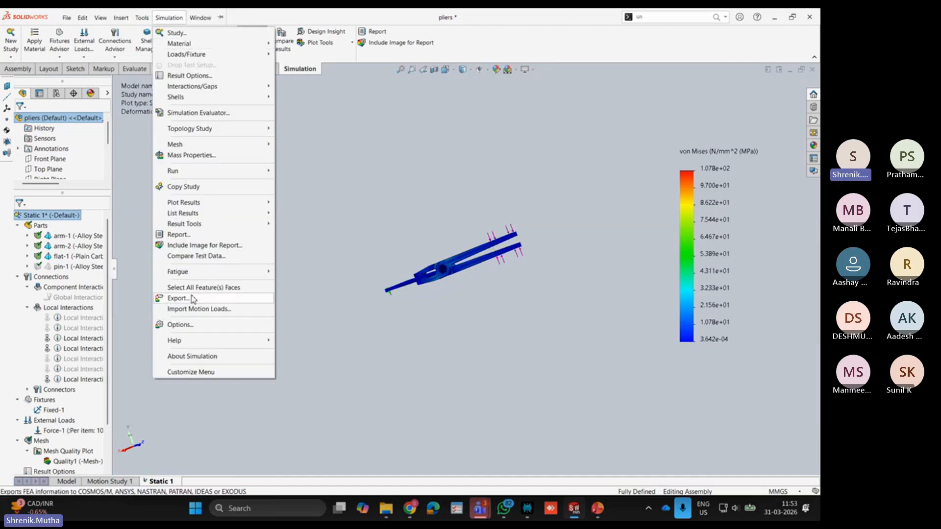
left_click(195, 324)
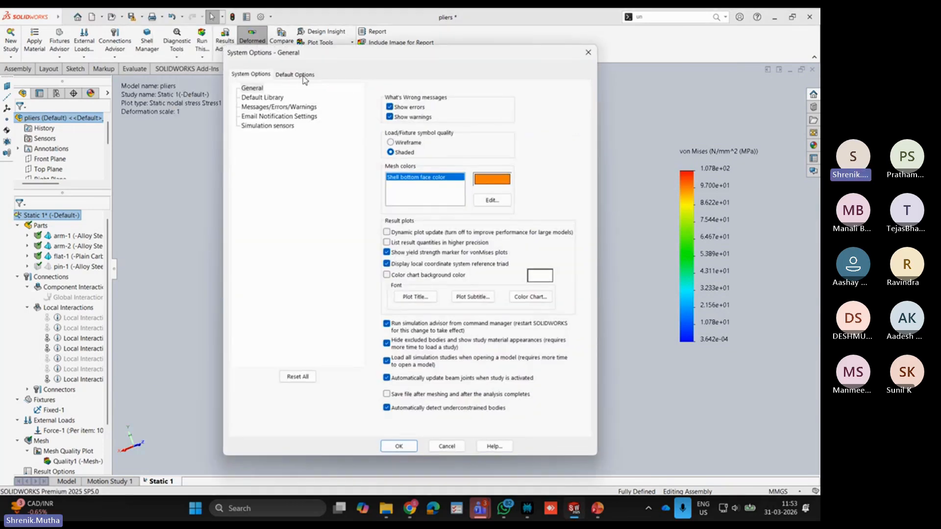
left_click(297, 75)
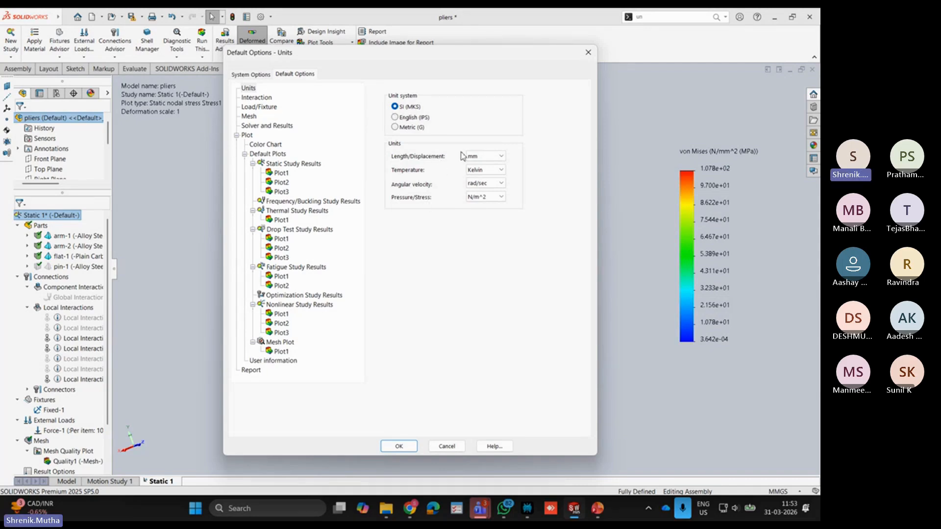
left_click(493, 157)
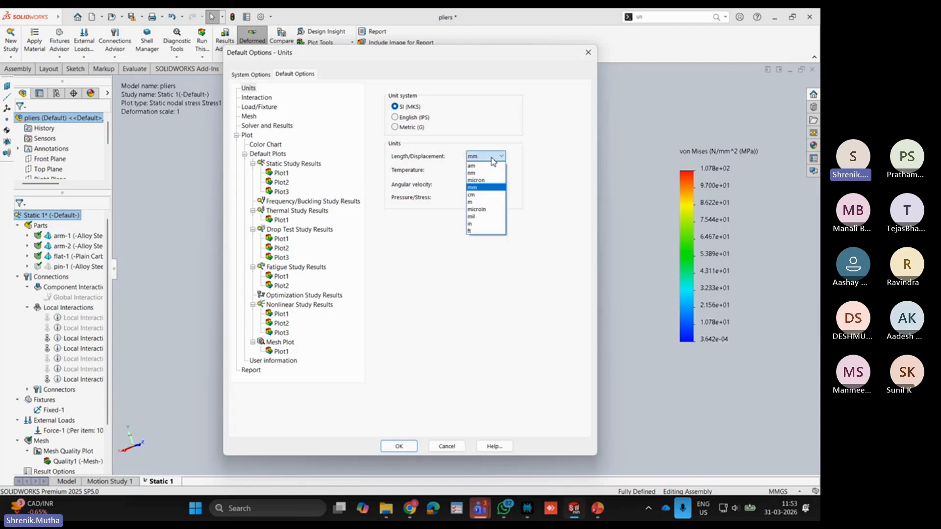
left_click(491, 158)
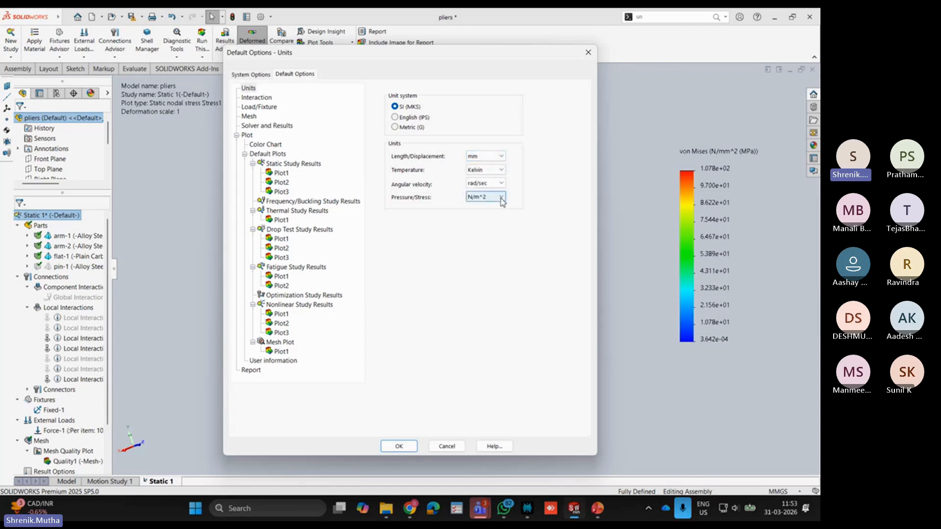
left_click(499, 170)
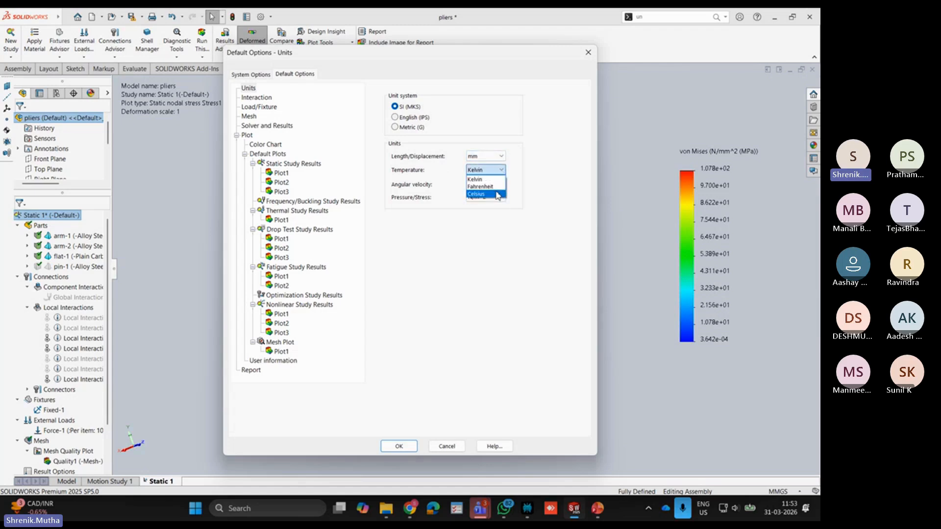
left_click(496, 195)
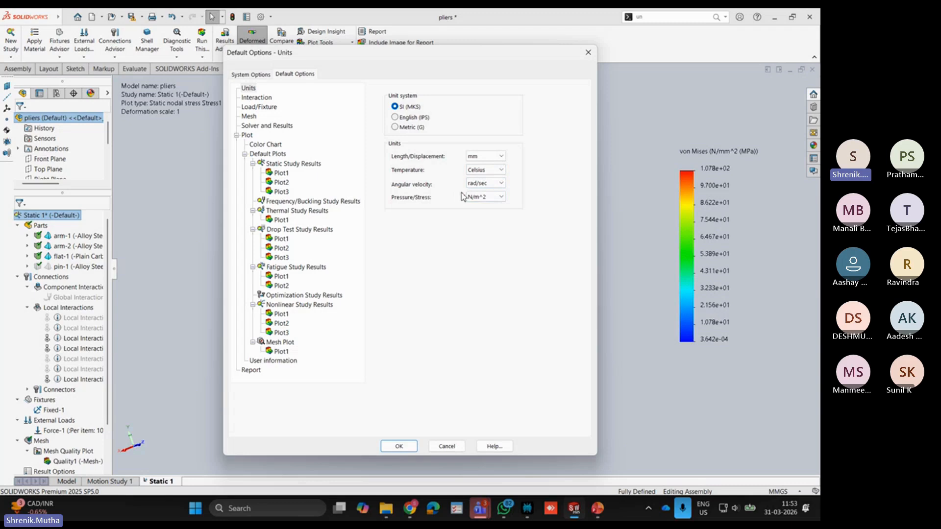
Step: Set the default pressure/stress unit to N/mm^2 (MPa) and apply the Simulation options
left_click(501, 197)
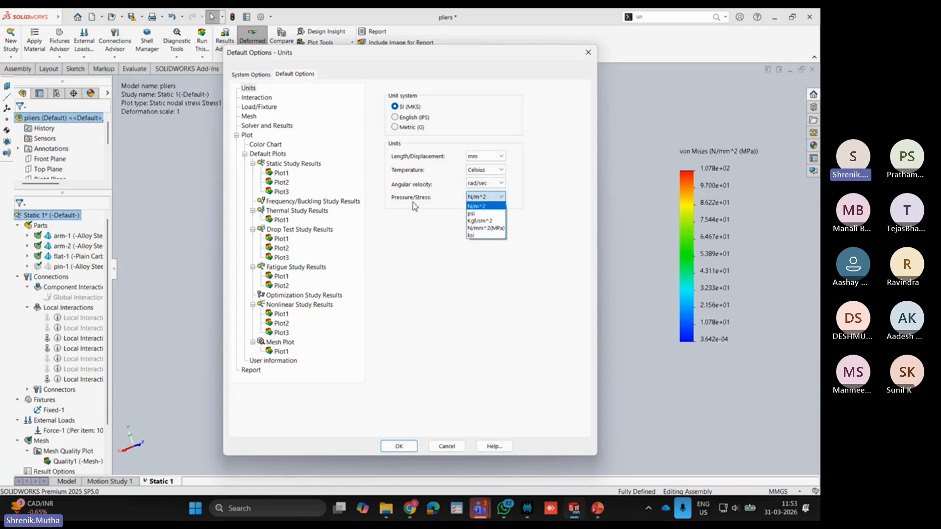
left_click(485, 229)
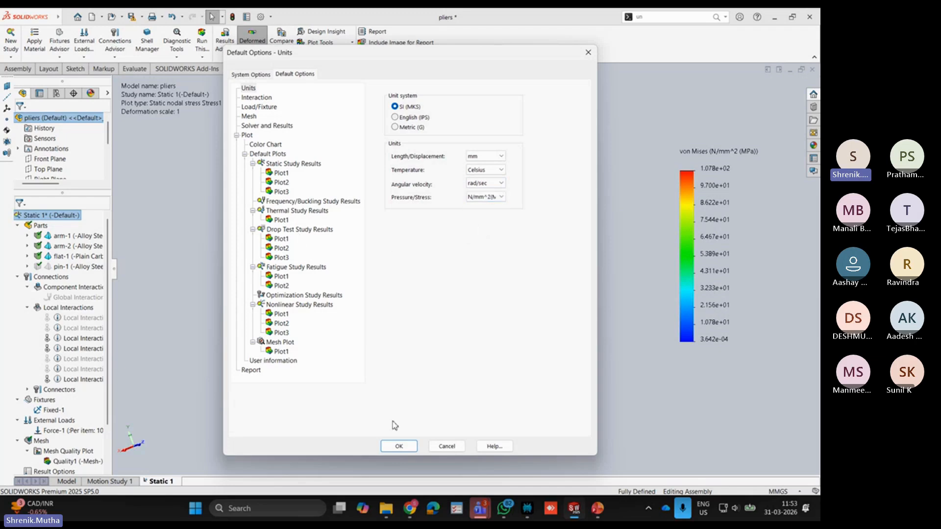
left_click(408, 445)
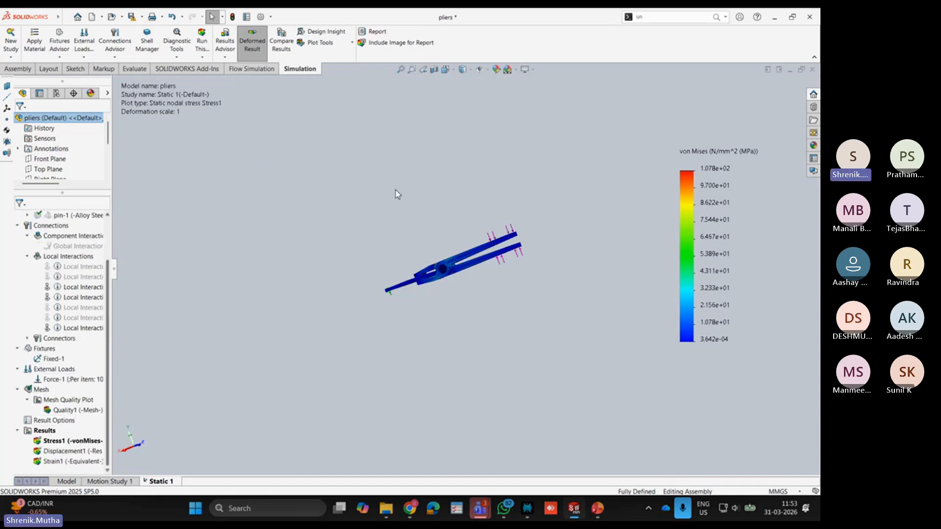
Step: Solve the Static 1 study again and show the Displacement1 plot
left_click(201, 42)
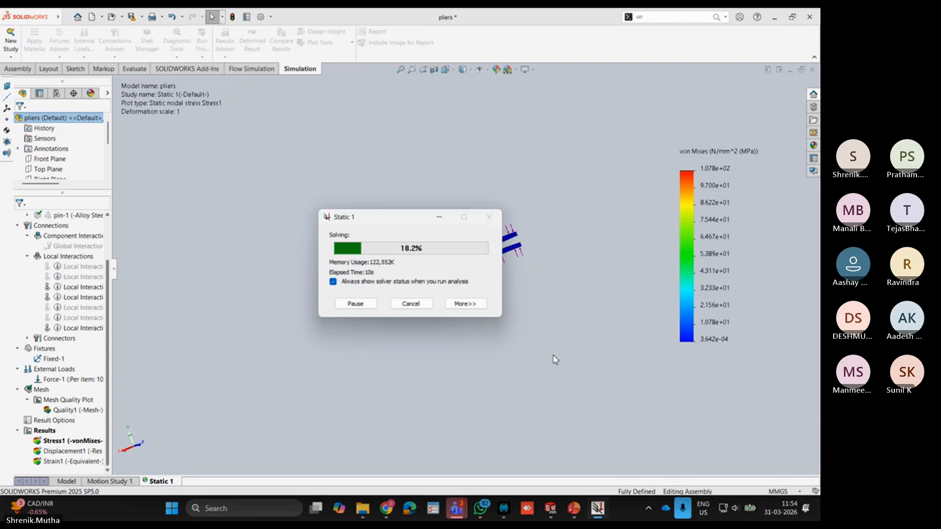
left_click_drag(392, 217, 254, 206)
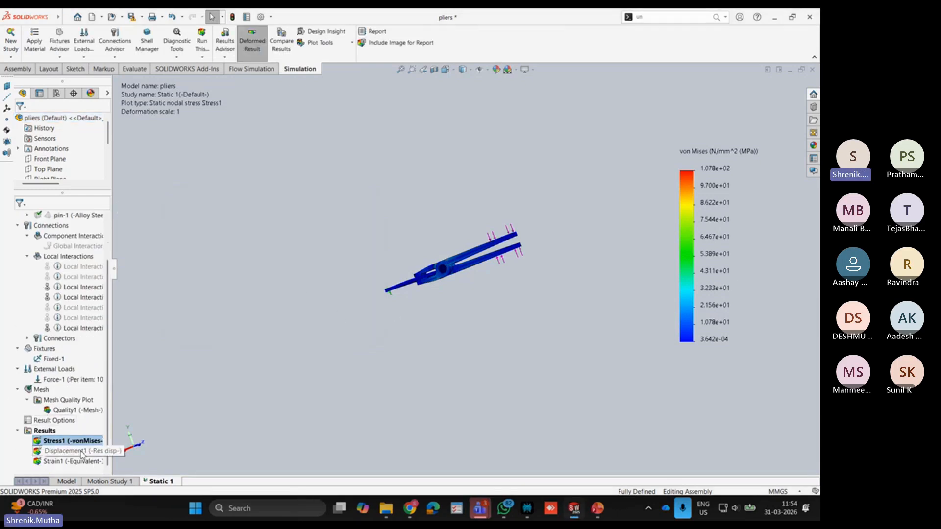
double_click(69, 451)
Step: Show the Stress1 von Mises plot and examine the stress at the arms' inner corners beside the pivot
double_click(47, 443)
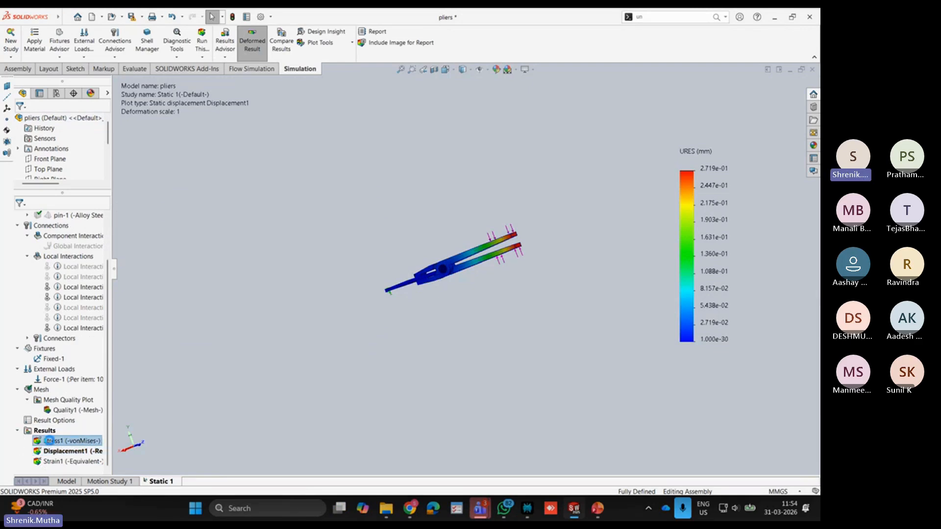
scroll(465, 260, "down", 6)
middle_click_drag(516, 383, 511, 388)
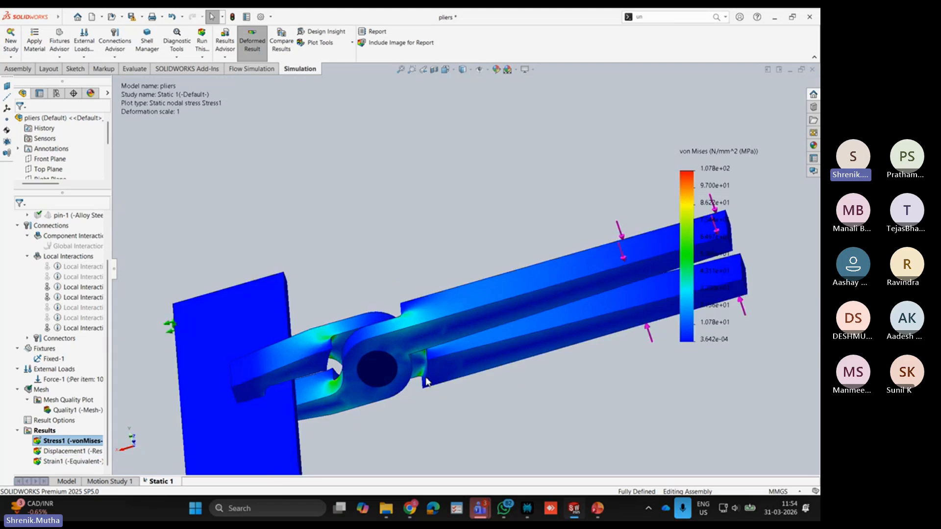
scroll(393, 355, "down", 2)
scroll(393, 355, "up", 4)
scroll(464, 279, "down", 4)
left_click(46, 442)
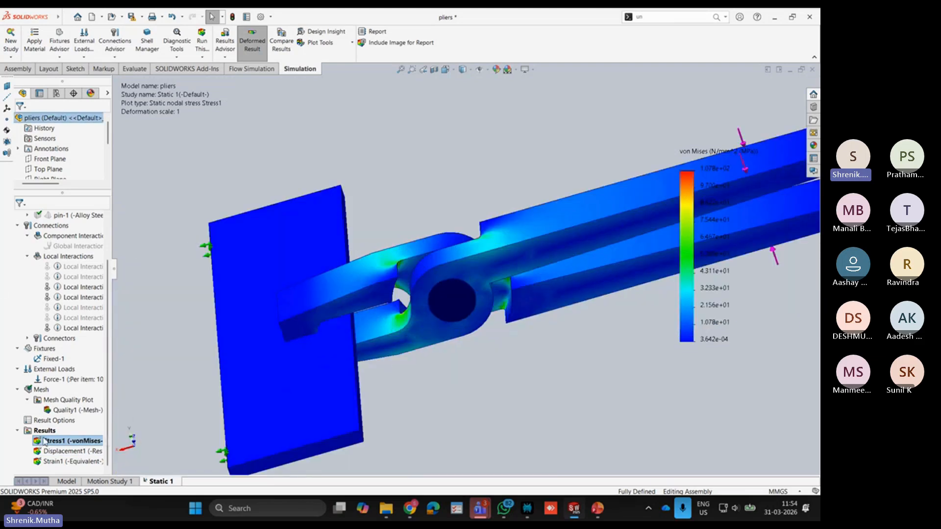
scroll(457, 266, "down", 2)
middle_click_drag(458, 266, 402, 293)
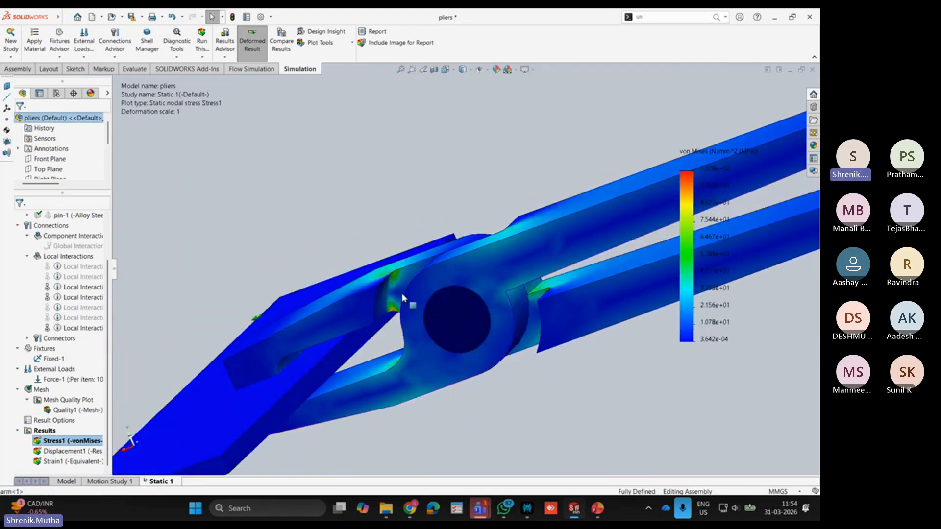
scroll(401, 293, "down", 5)
scroll(512, 324, "up", 5)
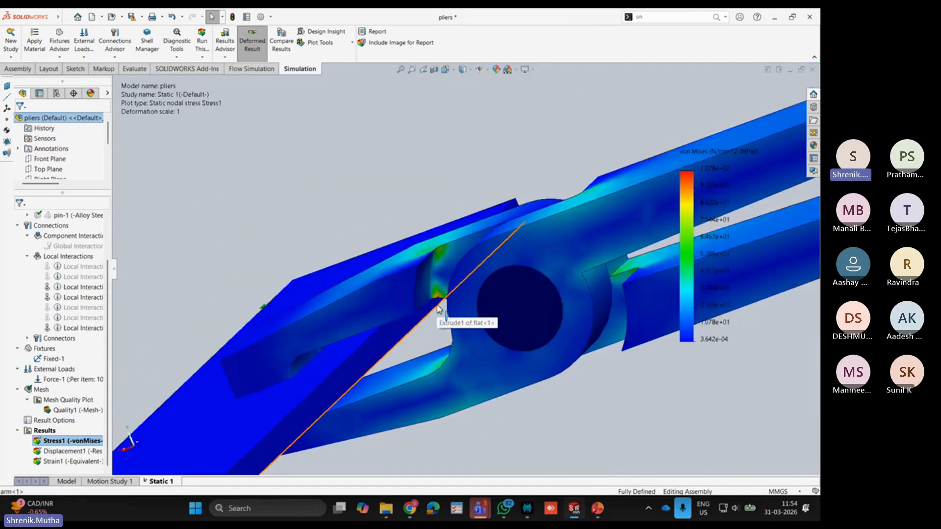
scroll(441, 288, "down", 5)
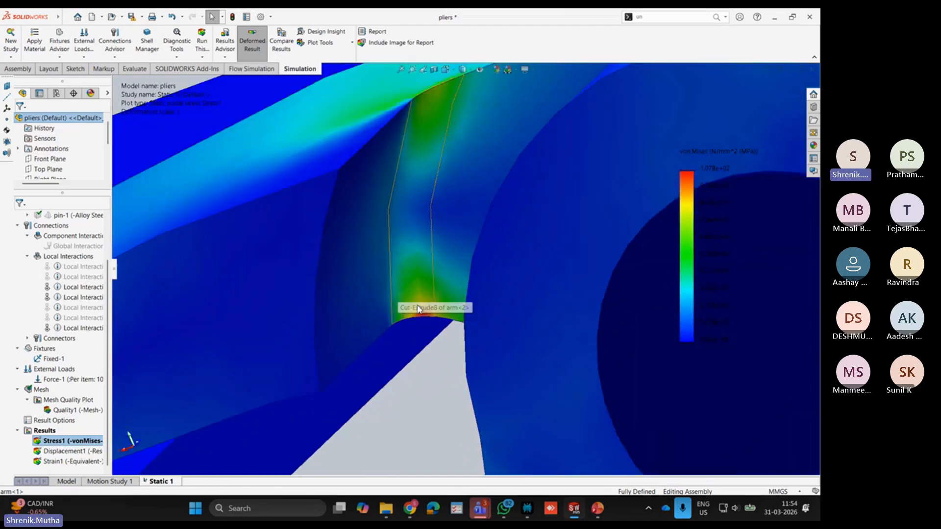
scroll(507, 317, "up", 8)
scroll(549, 319, "down", 8)
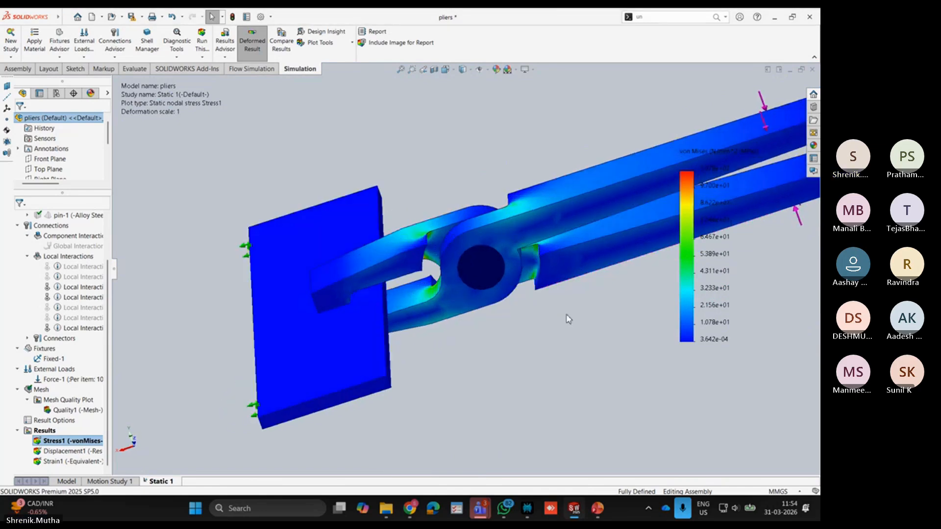
scroll(512, 301, "up", 8)
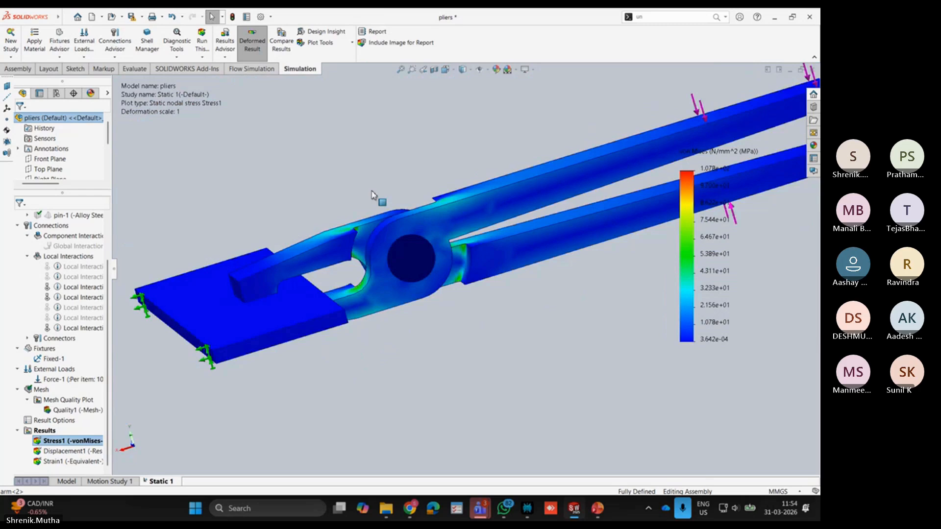
Step: Examine the stress on the flat plate and at the jaw tip contacting it, selecting the plate face for reference
middle_click_drag(512, 301, 512, 238)
scroll(518, 236, "up", 5)
scroll(437, 340, "down", 6)
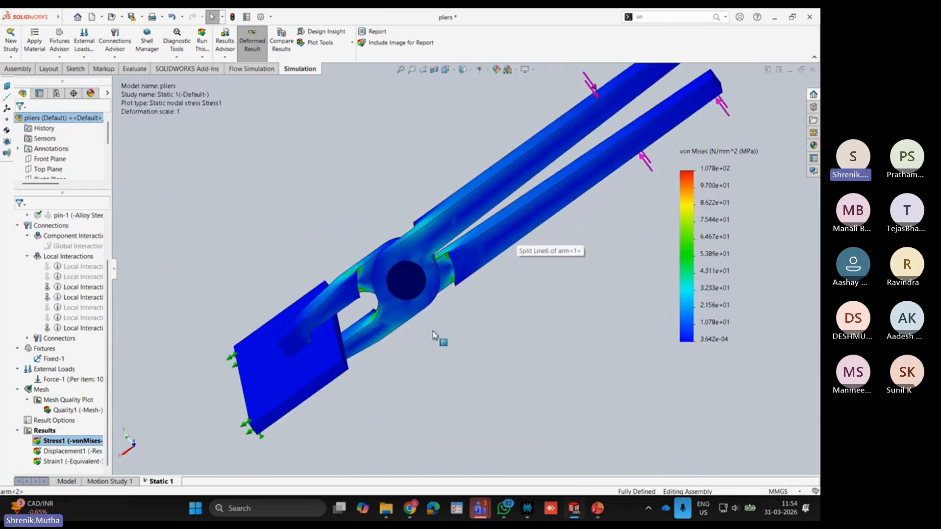
mouse_move(436, 340)
middle_mouse_down()
mouse_move(399, 325)
mouse_move(394, 342)
mouse_move(428, 339)
middle_mouse_up()
scroll(428, 339, "up", 5)
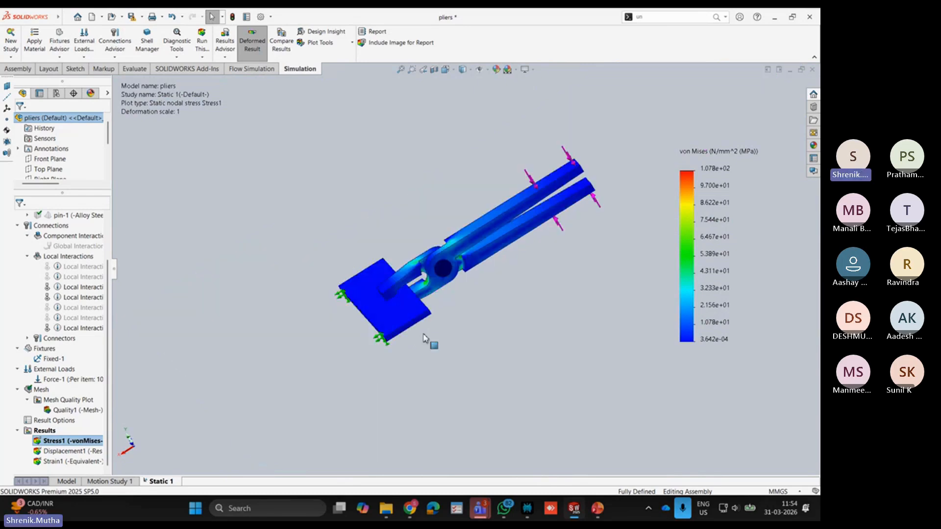
scroll(422, 315, "down", 4)
left_click(357, 313)
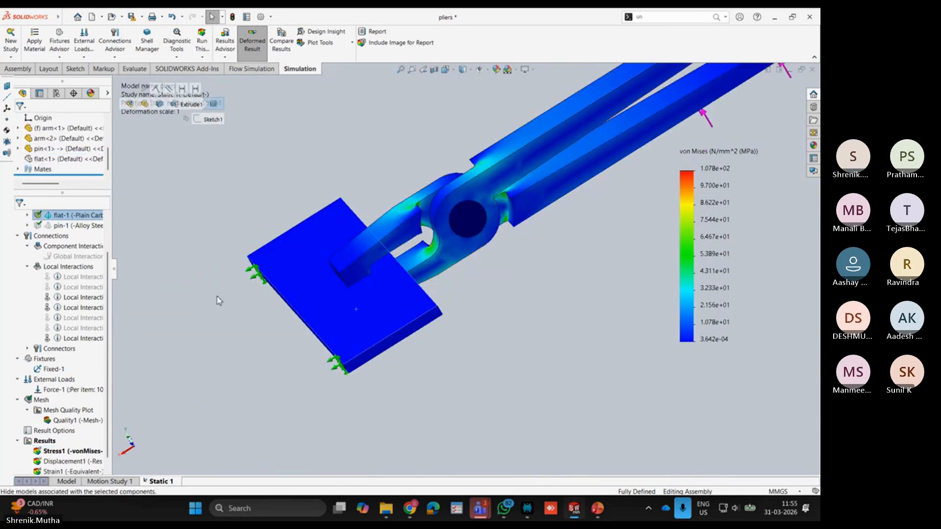
middle_click_drag(369, 310, 382, 295)
scroll(380, 267, "down", 5)
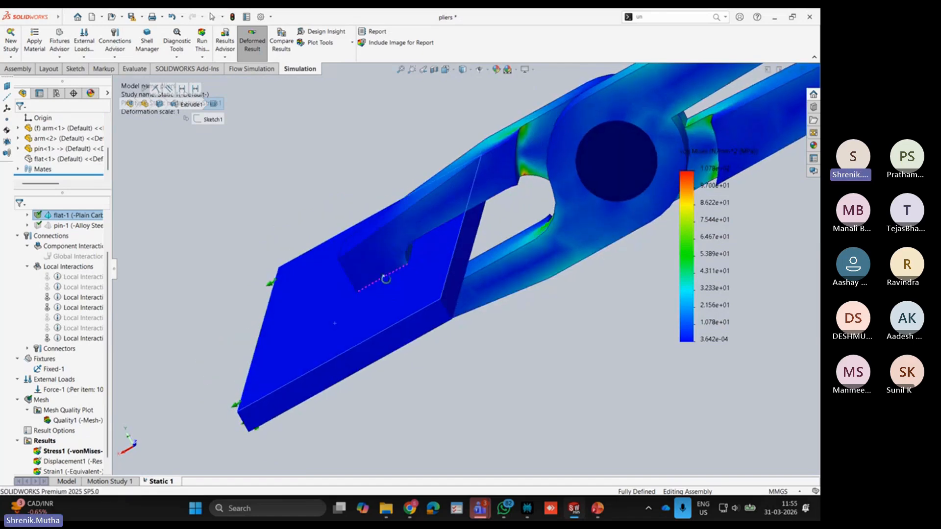
scroll(391, 278, "down", 3)
scroll(470, 286, "down", 5)
scroll(446, 279, "up", 4)
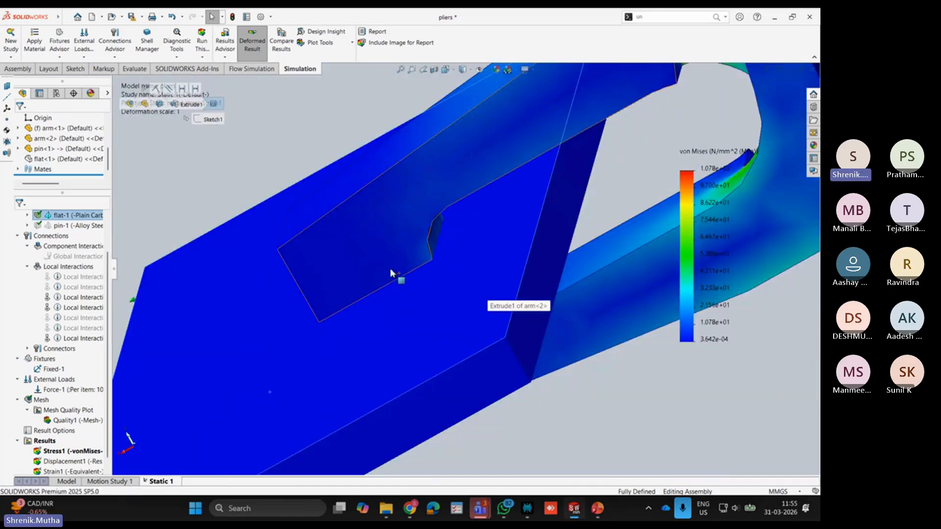
scroll(67, 426, "down", 1)
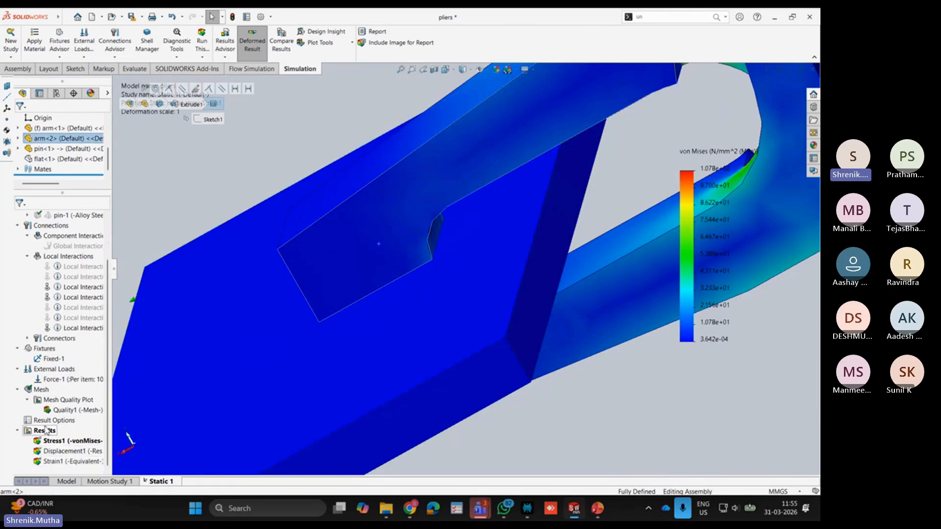
Step: Edit the Stress1 plot's chart options to show the minimum and maximum annotations
right_click(43, 431)
left_click(86, 441)
right_click(86, 441)
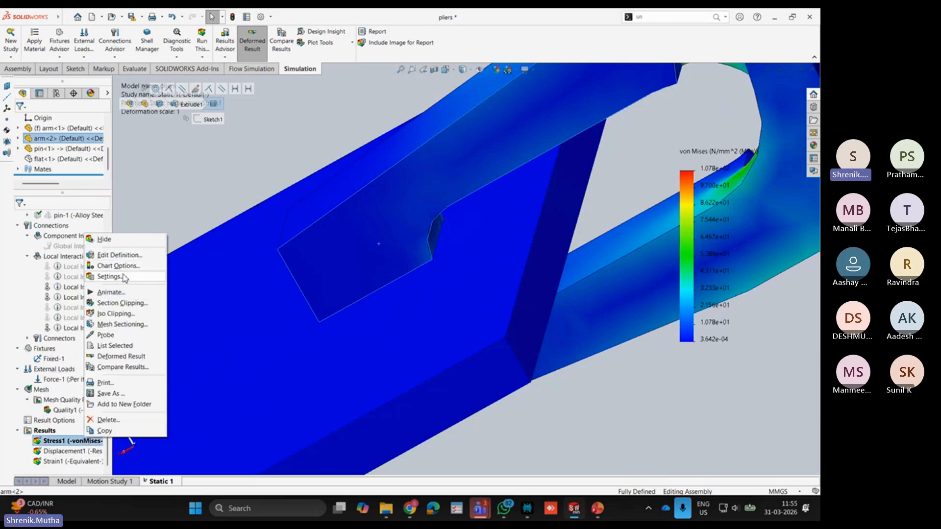
left_click(126, 255)
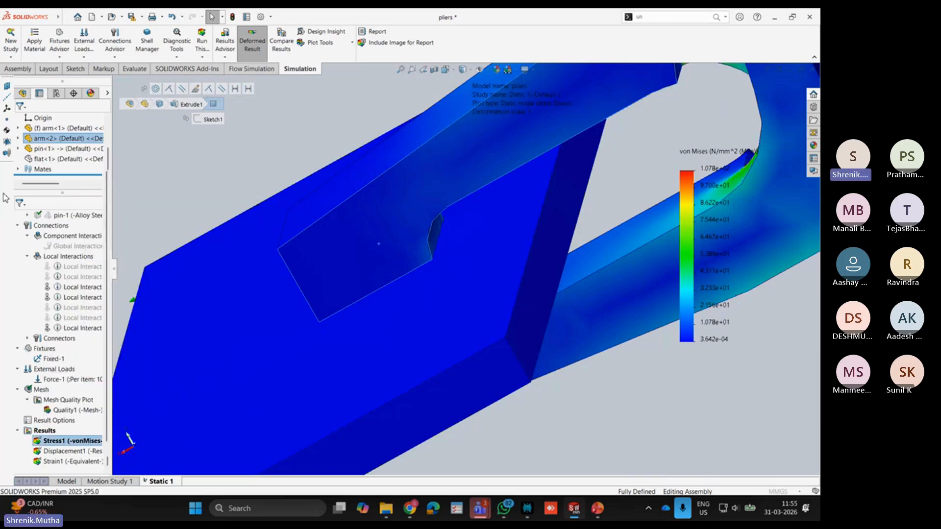
left_click(48, 141)
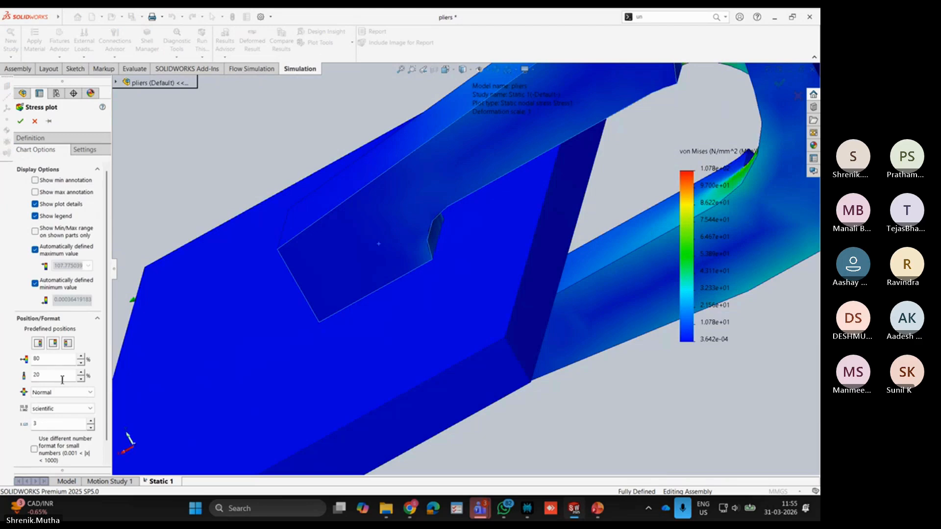
scroll(62, 379, "down", 1)
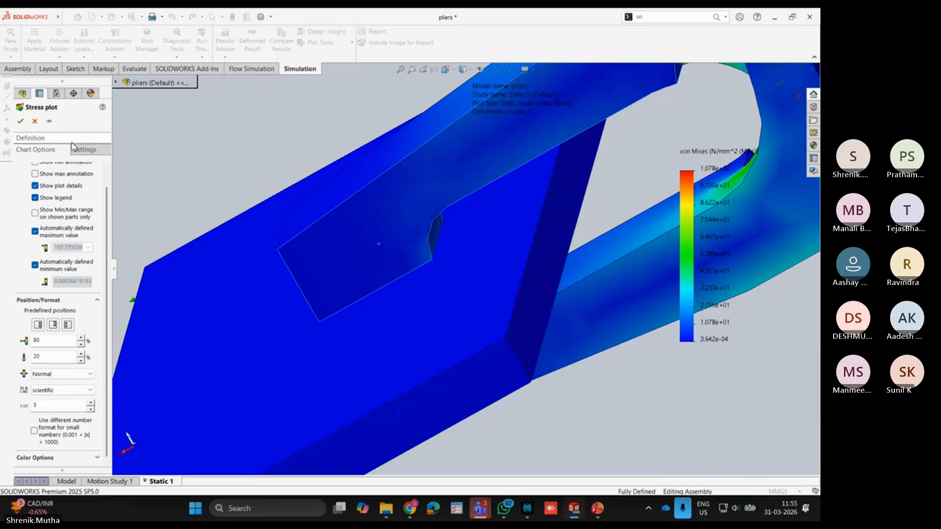
scroll(70, 214, "up", 1)
left_click(34, 180)
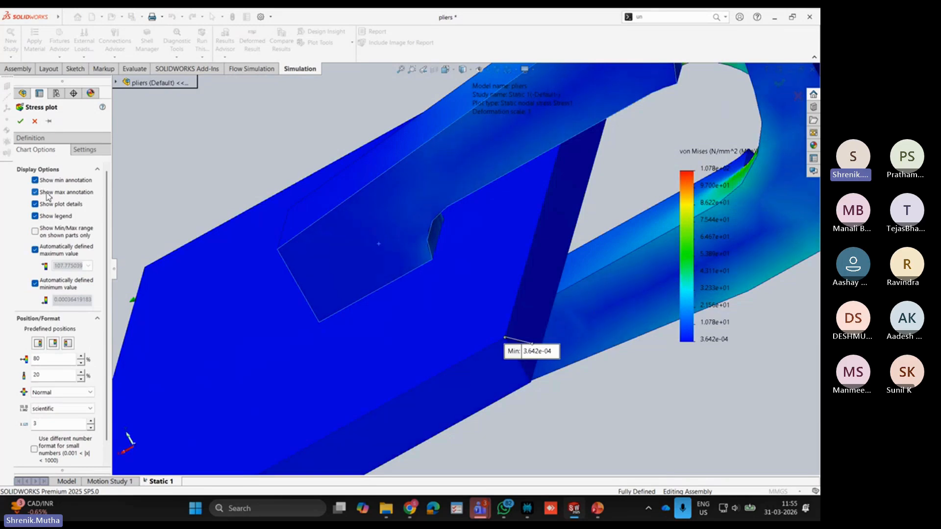
Step: Move the minimum stress annotation away from the plate's corner into clear space
scroll(310, 252, "up", 5)
middle_click_drag(441, 253, 455, 253)
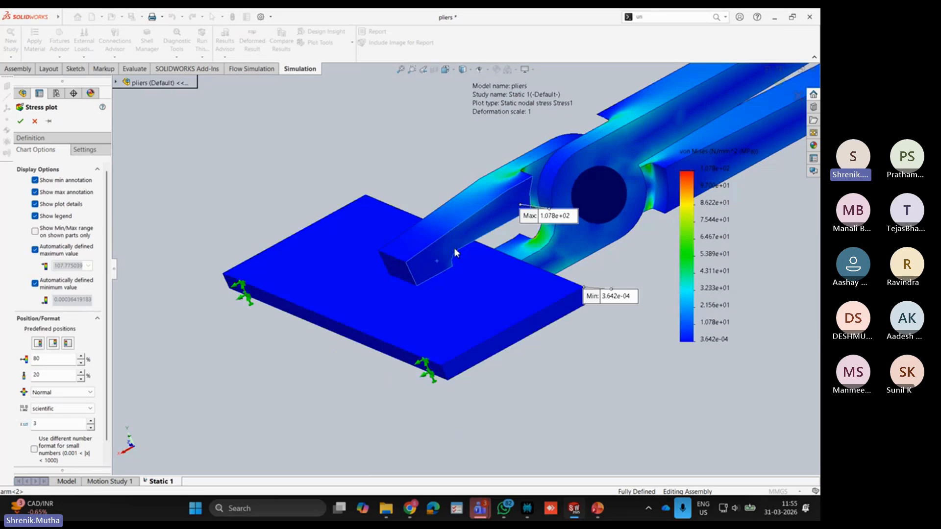
left_click_drag(631, 310, 658, 280)
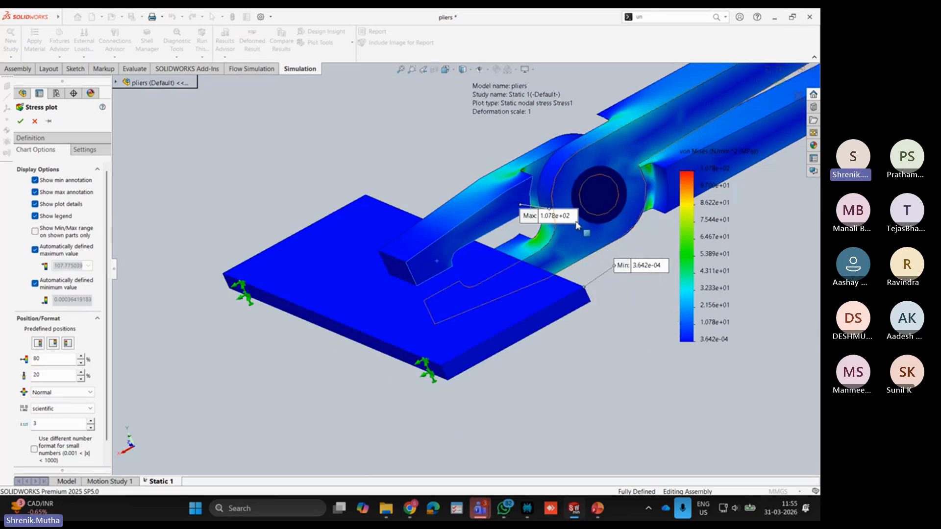
Step: Move the maximum stress annotation into clear space above the jaw and review the stress plot's hidden-body display settings
mouse_move(558, 218)
left_mouse_down()
mouse_move(539, 147)
mouse_move(504, 142)
left_mouse_up()
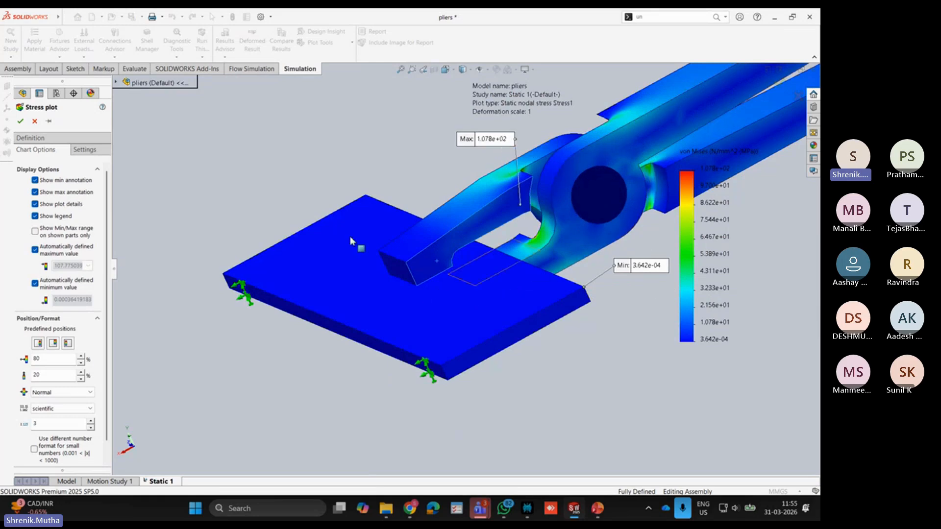
left_click(92, 155)
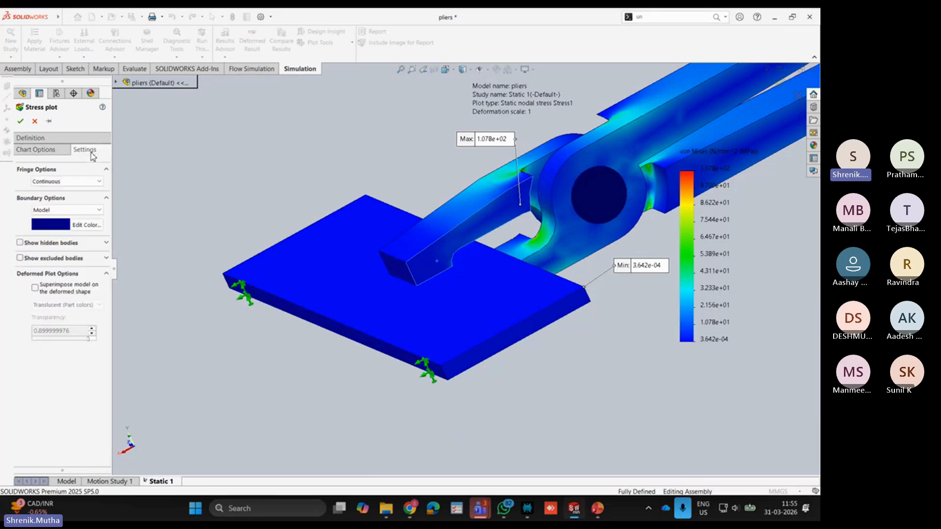
left_click(106, 244)
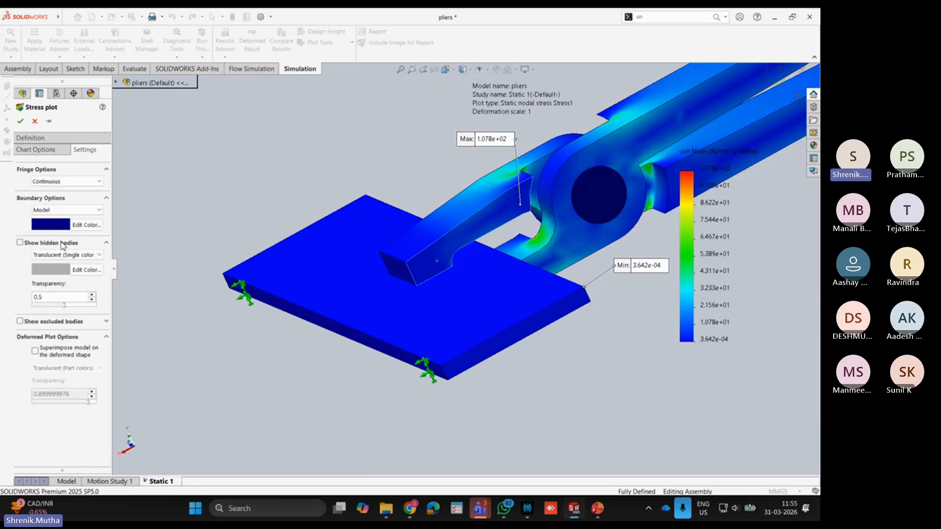
left_click(99, 243)
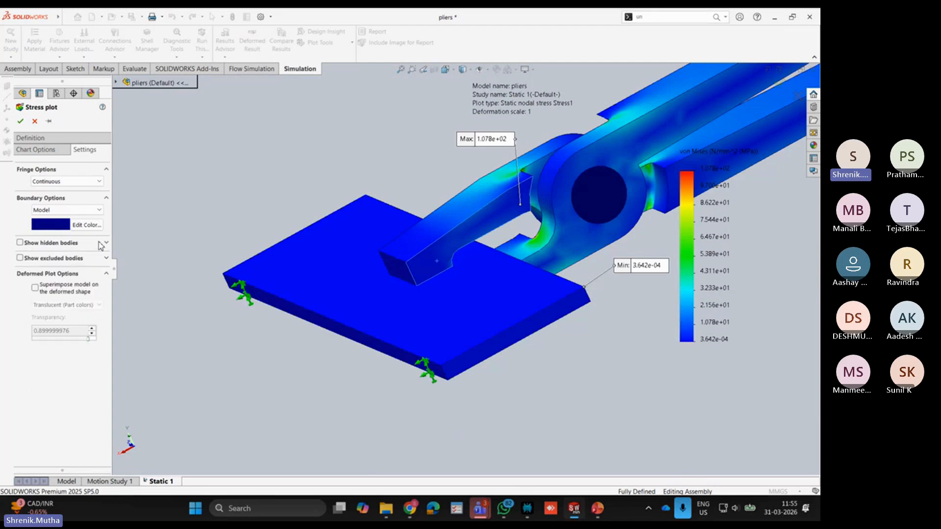
left_click(104, 244)
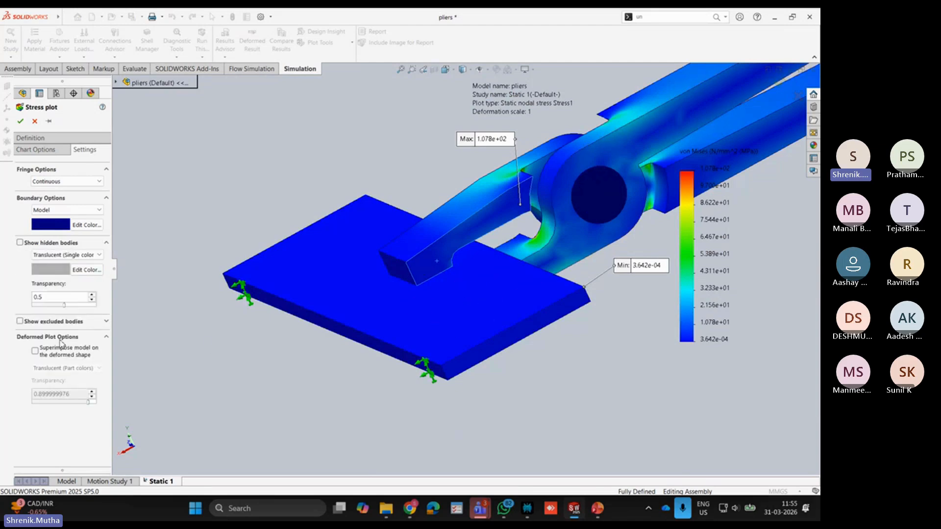
left_click(61, 158)
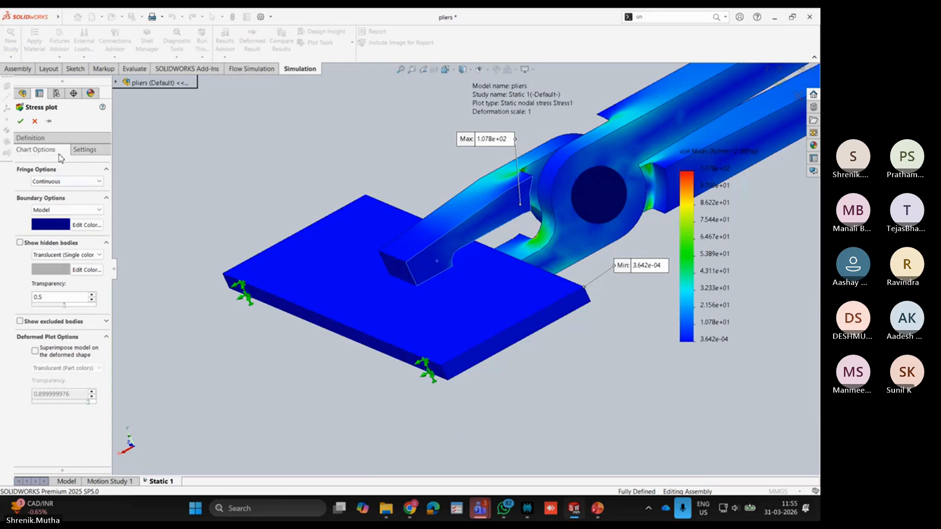
Step: Try the general number format for the stress legend and annotations, then restore the scientific format
scroll(98, 303, "down", 1)
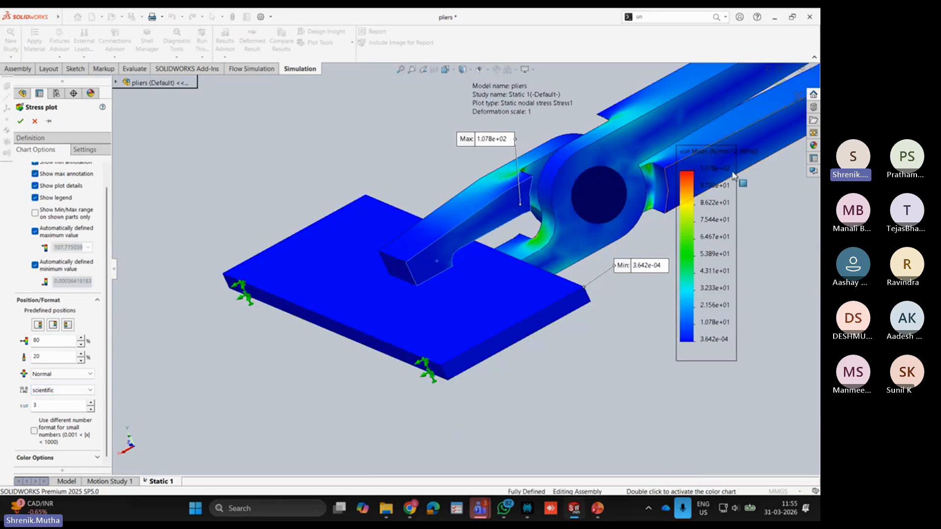
scroll(732, 172, "down", 3)
scroll(734, 171, "up", 8)
scroll(738, 159, "down", 4)
scroll(715, 183, "up", 2)
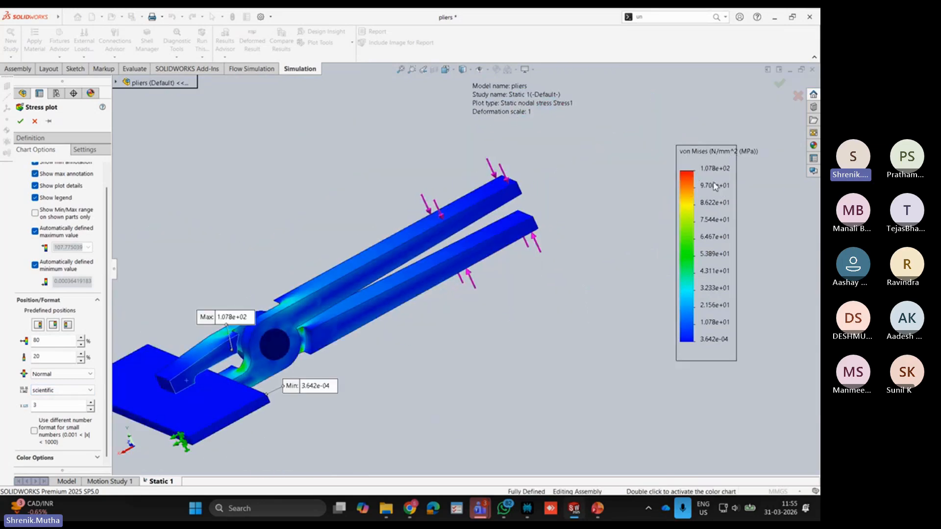
scroll(715, 180, "down", 1)
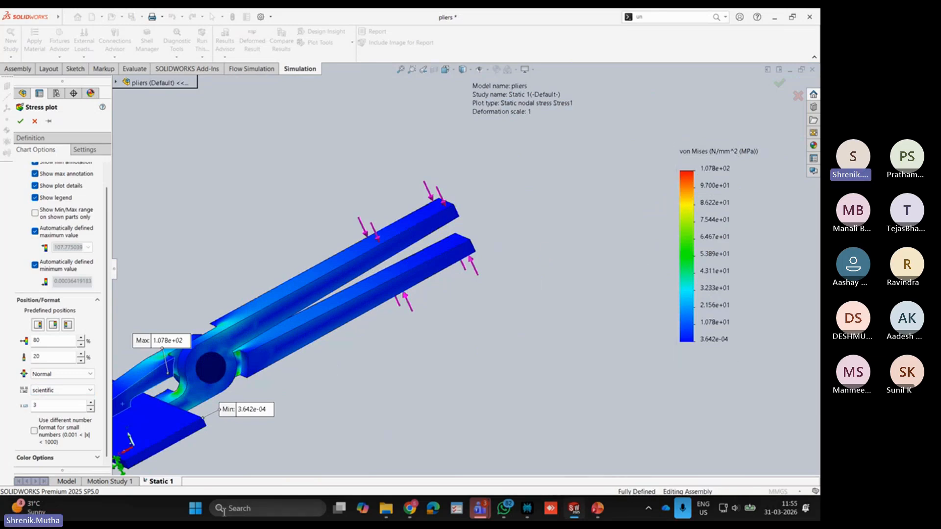
left_click(91, 390)
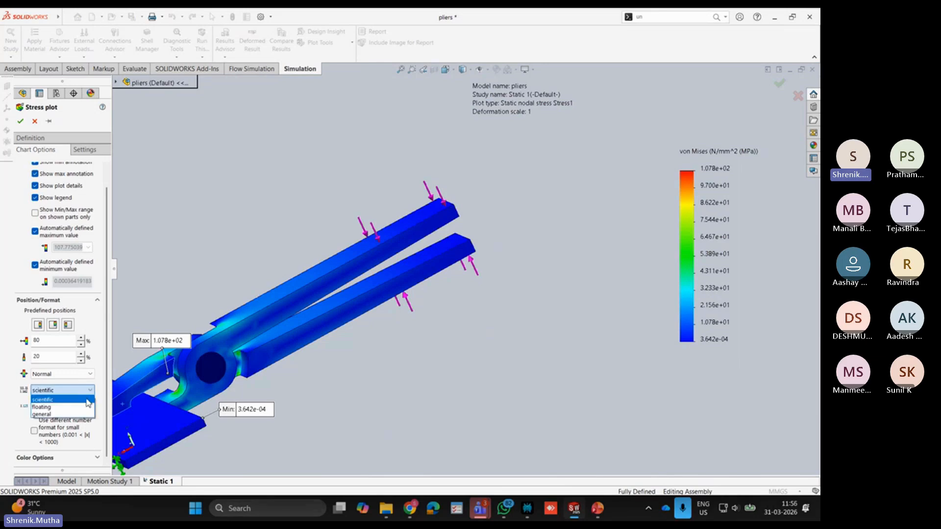
left_click(88, 414)
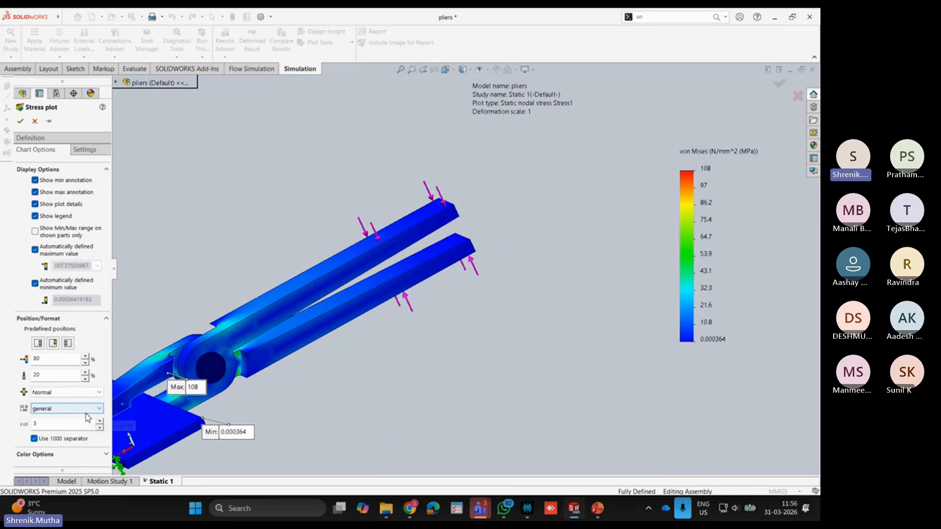
left_click(82, 412)
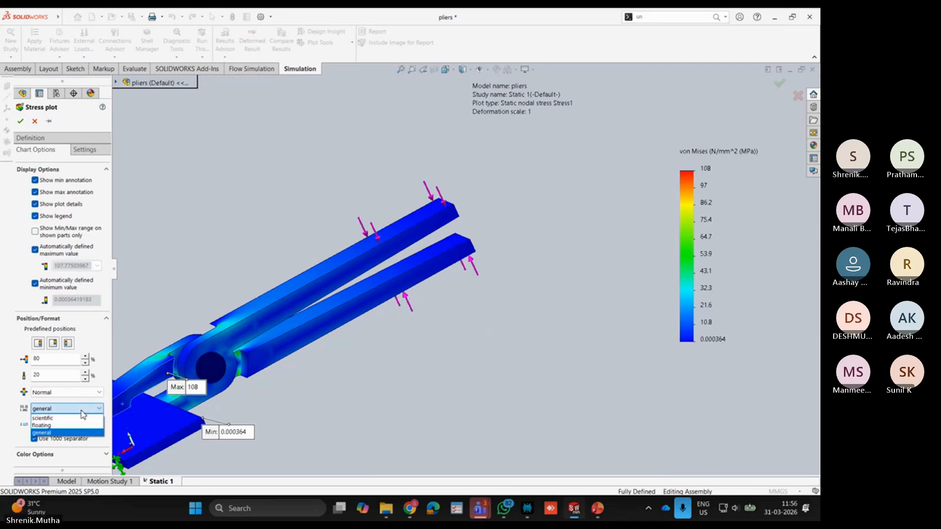
left_click(83, 419)
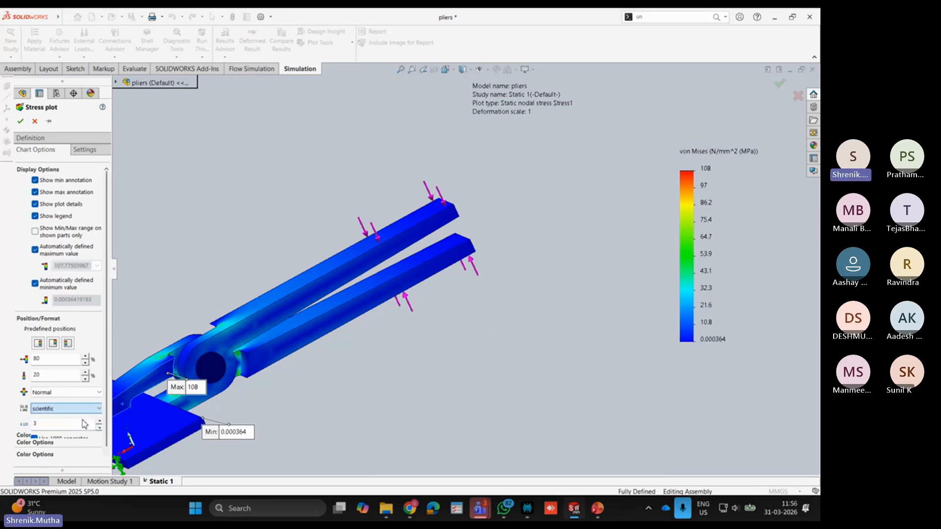
scroll(431, 381, "up", 5)
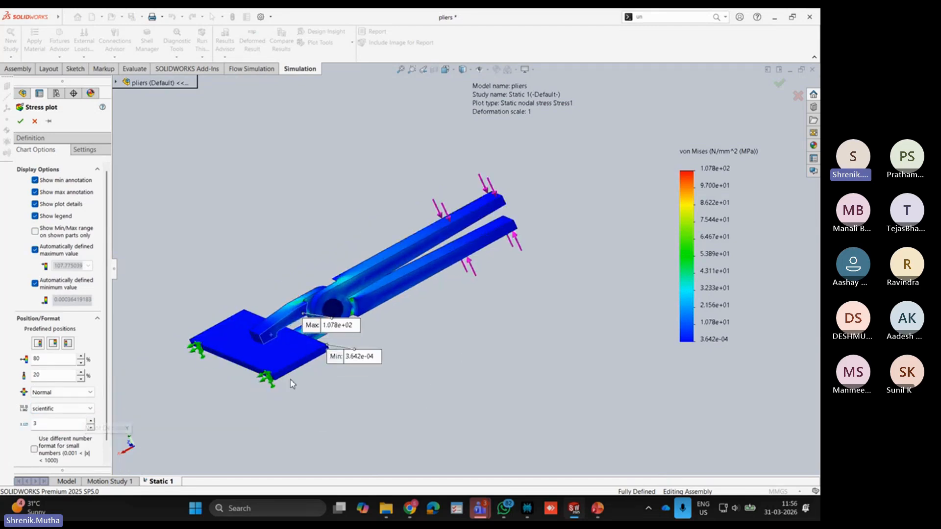
Step: Accept the Stress1 plot's chart options and hide the flat plate between the jaws
middle_click_drag(274, 307, 294, 281)
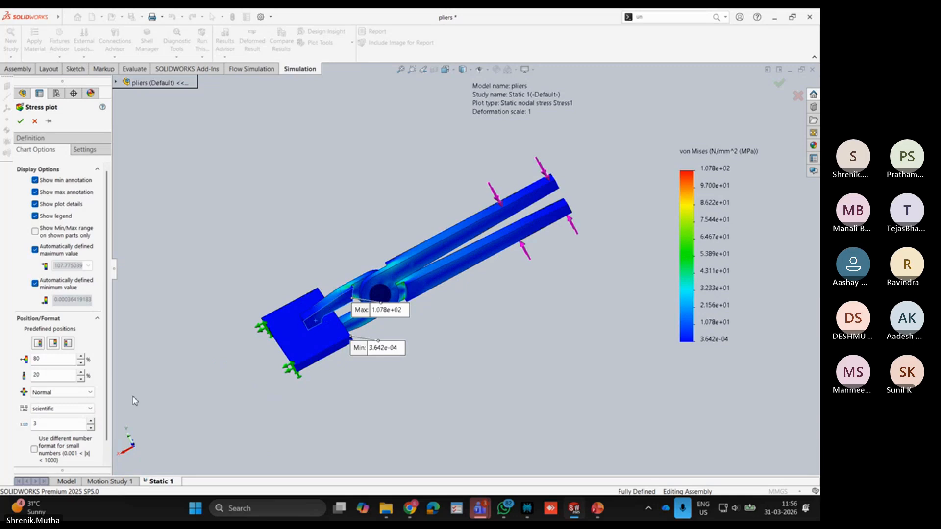
scroll(82, 444, "down", 1)
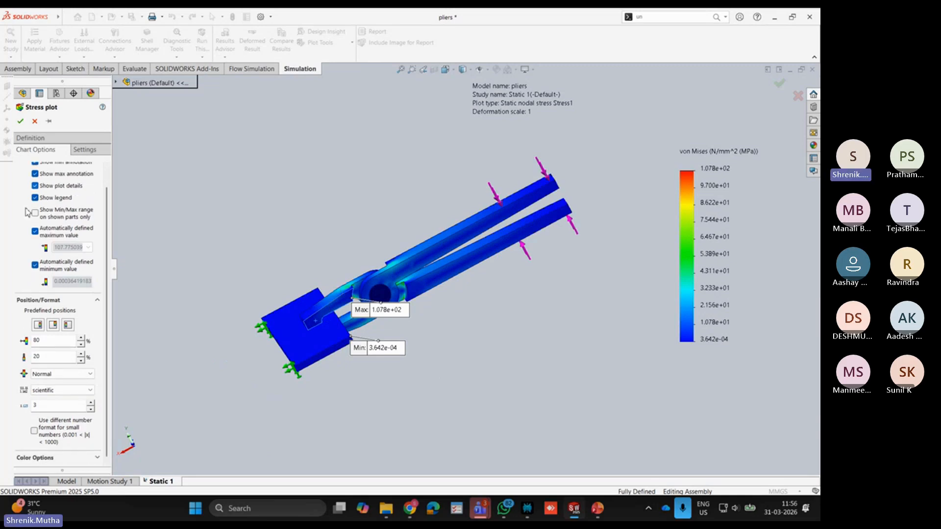
left_click(20, 121)
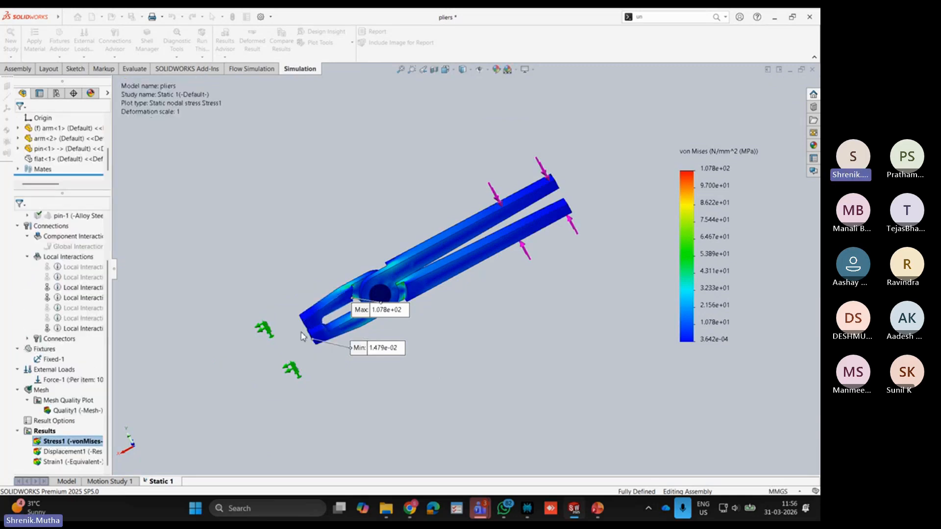
Step: Examine the stress on the jaws' gripping faces and at their inner edges beside the slot, from several angles
scroll(395, 274, "down", 3)
scroll(292, 278, "up", 3)
middle_click_drag(292, 278, 369, 324)
scroll(369, 324, "down", 8)
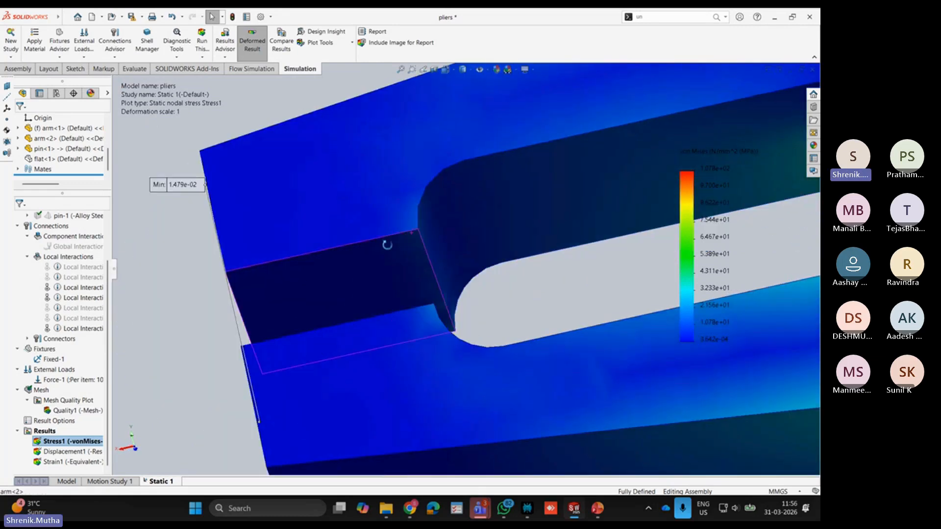
middle_click_drag(387, 244, 464, 247)
scroll(394, 231, "down", 4)
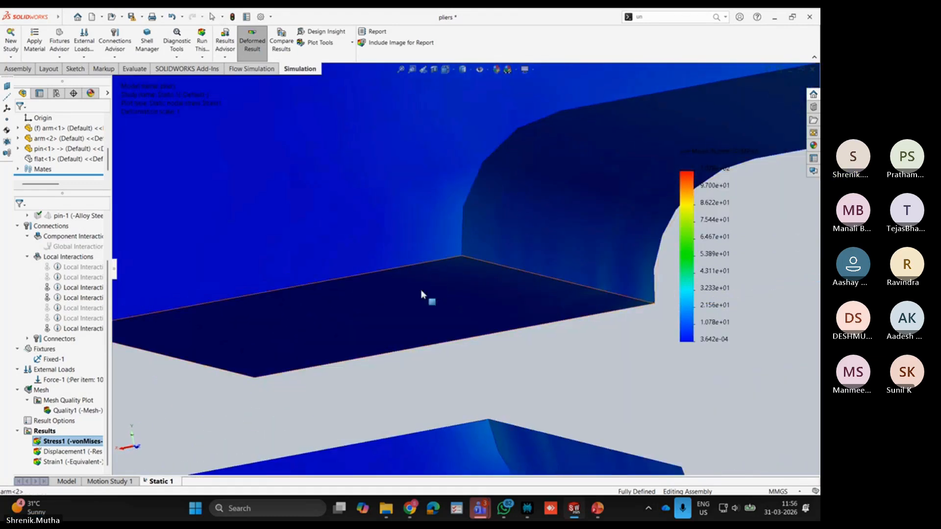
scroll(433, 300, "up", 5)
scroll(473, 400, "down", 6)
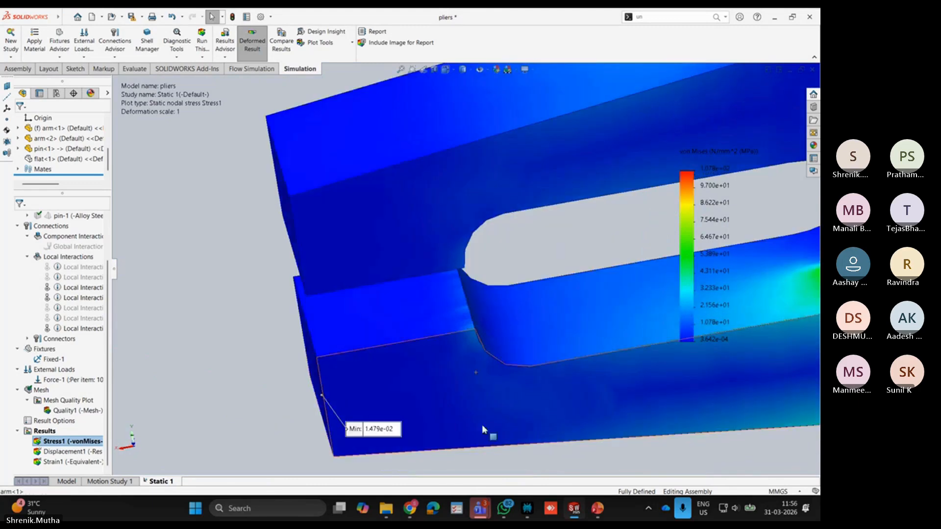
scroll(492, 383, "up", 4)
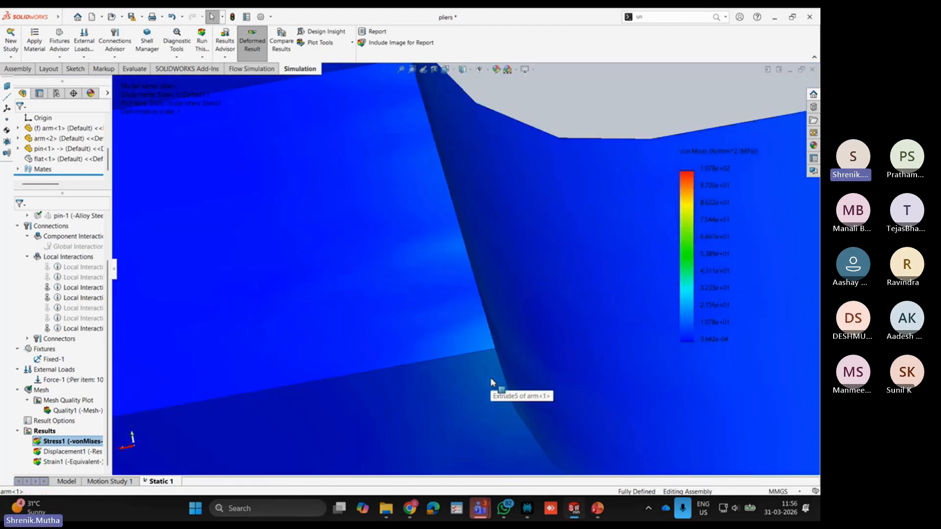
scroll(480, 312, "down", 1)
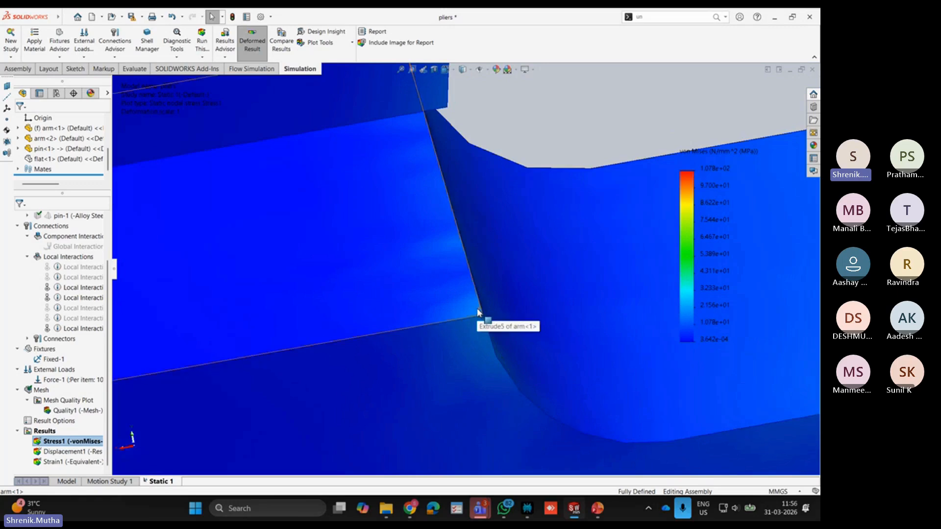
scroll(368, 275, "up", 6)
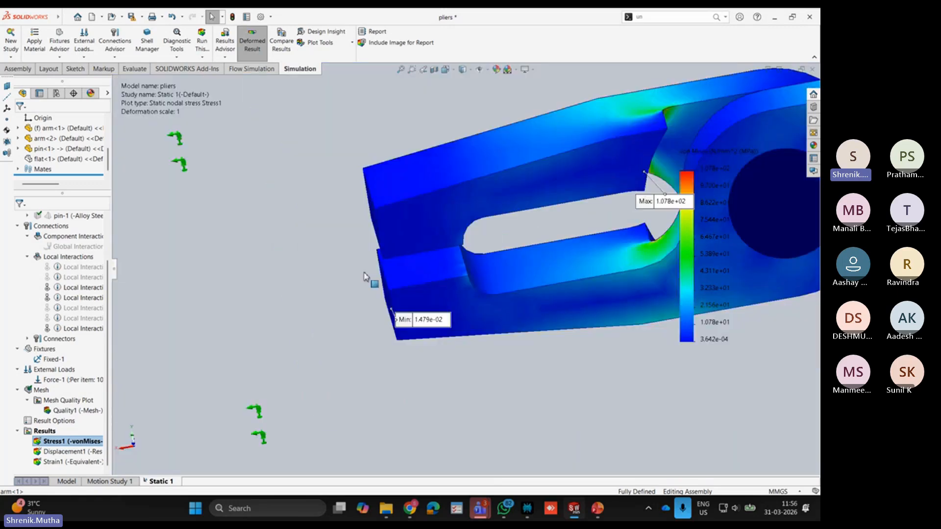
scroll(340, 280, "down", 1)
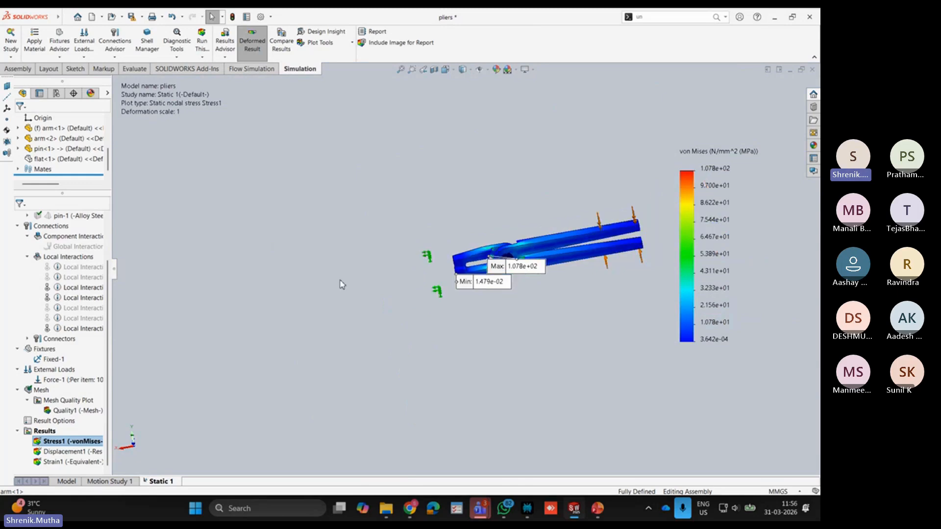
Step: Examine the stress distribution over the whole pliers, then close up around the pivot and the maximum stress location
scroll(603, 230, "down", 1)
scroll(603, 229, "down", 1)
middle_click_drag(396, 310, 371, 290)
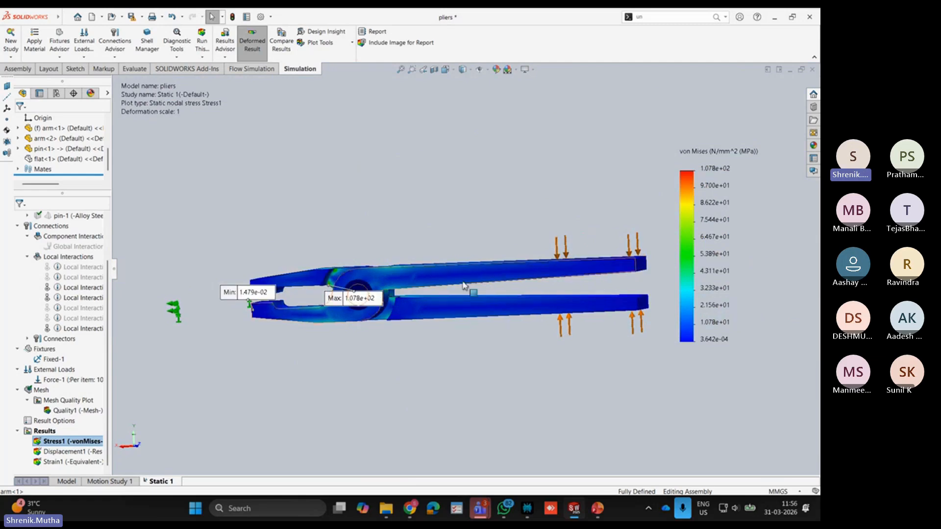
scroll(453, 326, "down", 2)
scroll(453, 325, "up", 1)
middle_click_drag(445, 329, 481, 335)
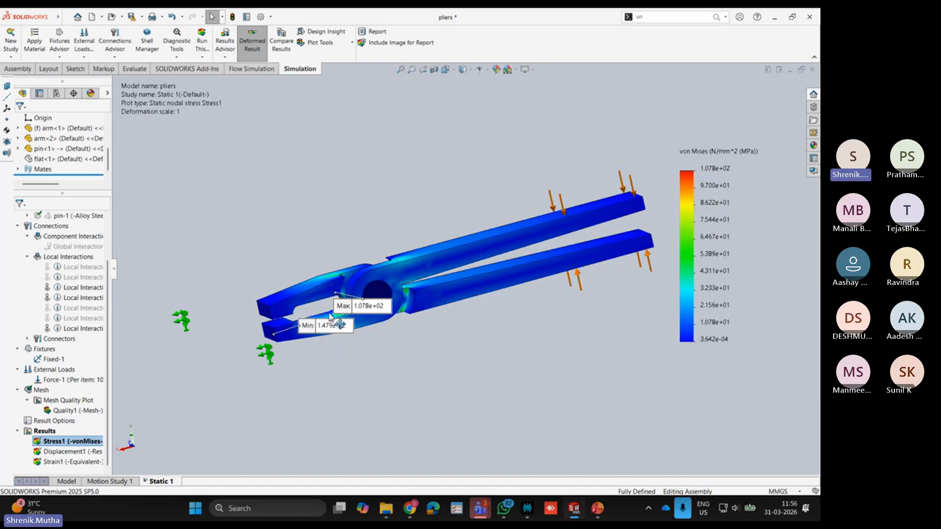
scroll(292, 283, "up", 8)
middle_click_drag(292, 283, 338, 305)
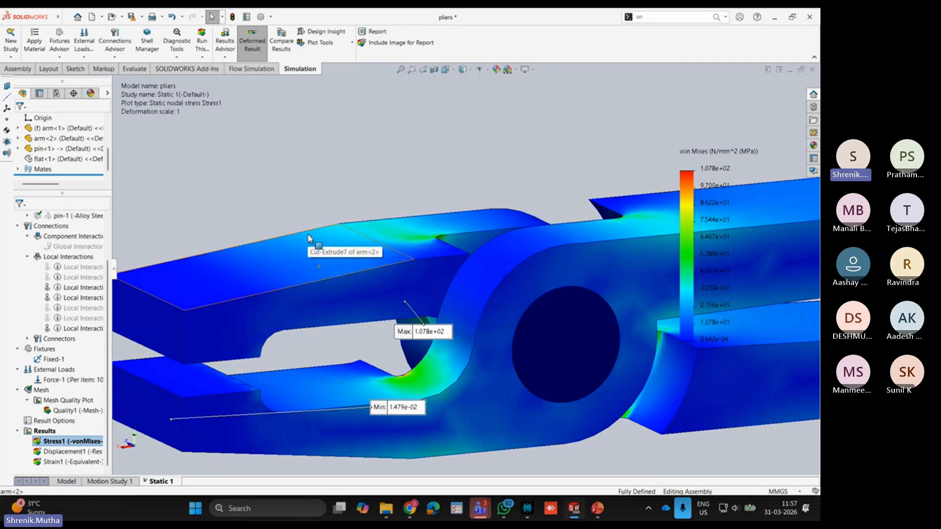
Step: Examine the stress along the jaws, pivot and loaded handles with the pliers turned to a side-on view
scroll(571, 220, "up", 5)
middle_click_drag(570, 221, 521, 225)
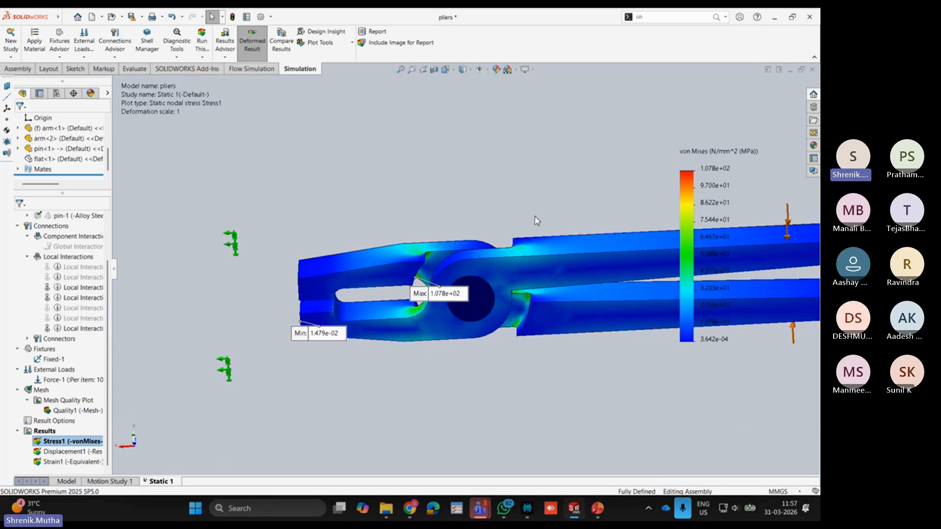
scroll(272, 356, "up", 2)
scroll(354, 314, "up", 2)
middle_click_drag(398, 294, 481, 241)
scroll(542, 251, "down", 2)
middle_click_drag(552, 252, 658, 256)
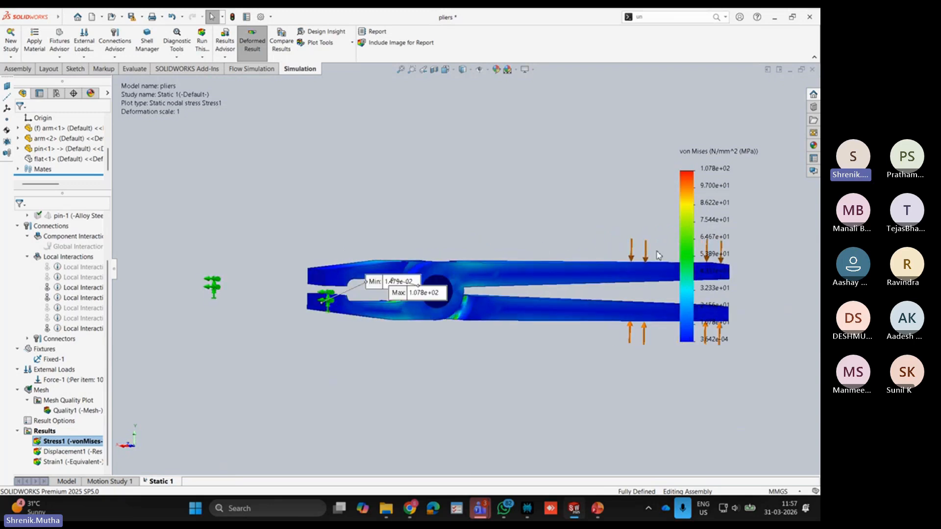
scroll(644, 263, "up", 2)
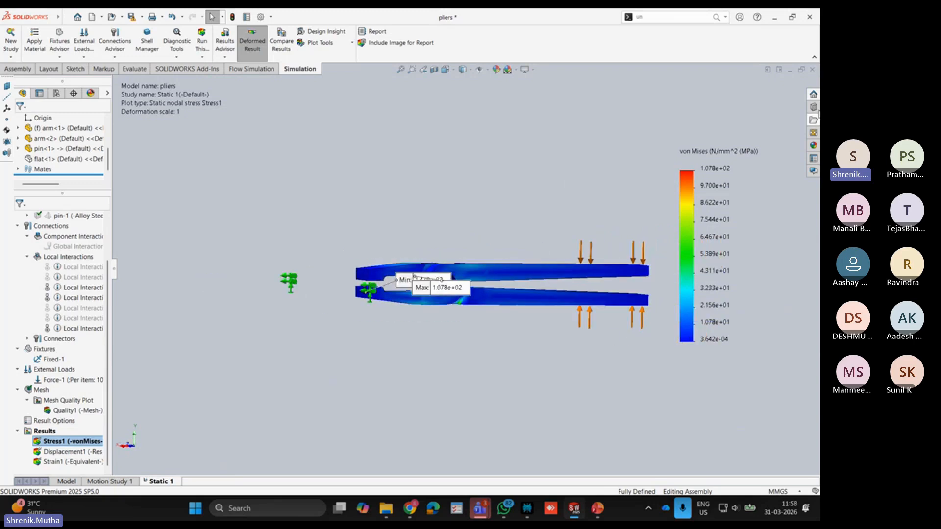
Step: Close the pliers assembly without saving its modified documents and open the rectangular hollow plate part
left_click(811, 70)
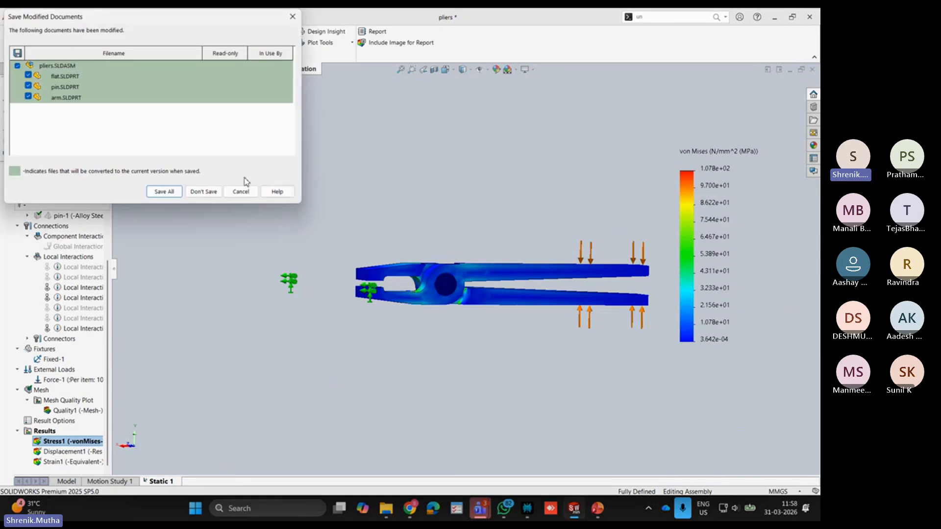
left_click(203, 191)
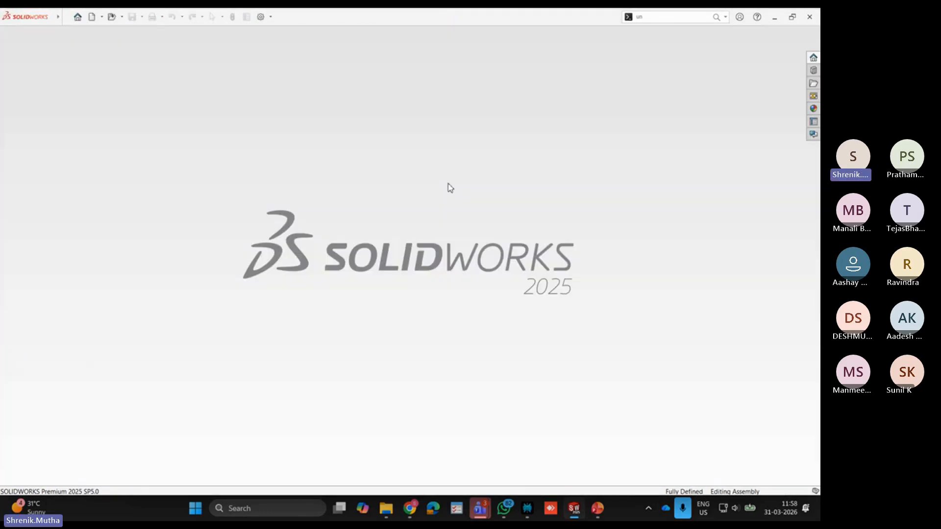
left_click(370, 196)
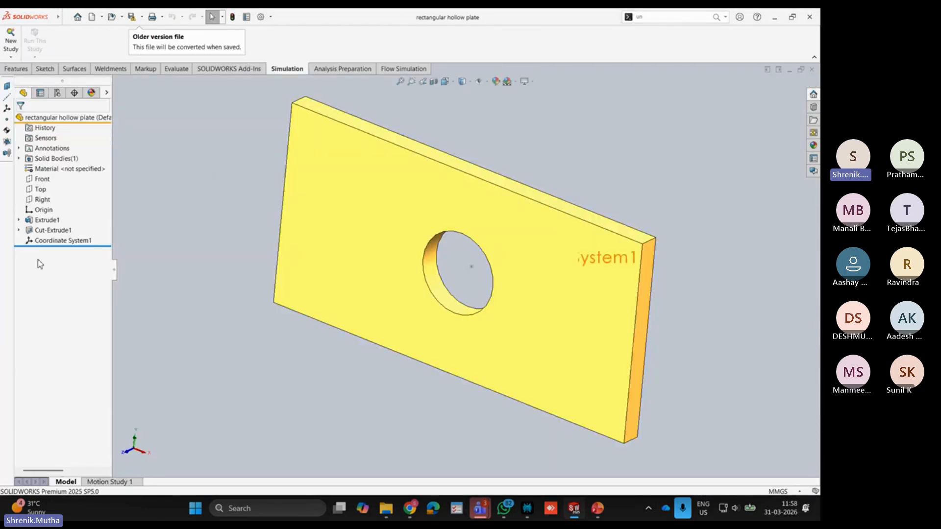
Step: Create a new static simulation study named Static 1 for the rectangular hollow plate
middle_click_drag(318, 273, 417, 296)
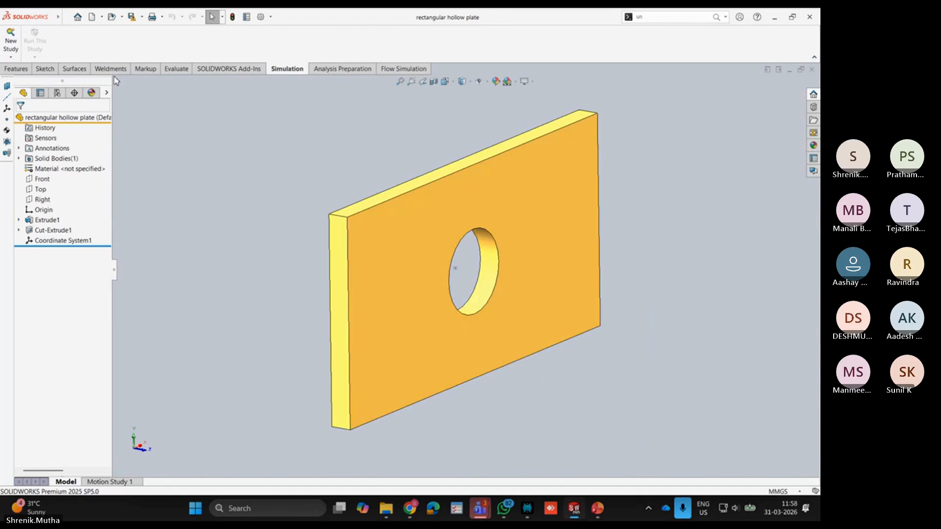
left_click(10, 44)
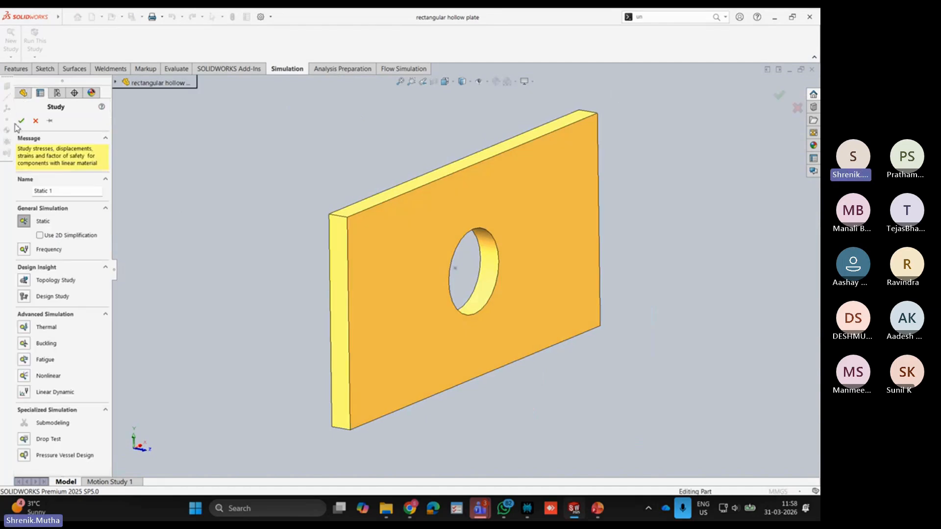
left_click(21, 121)
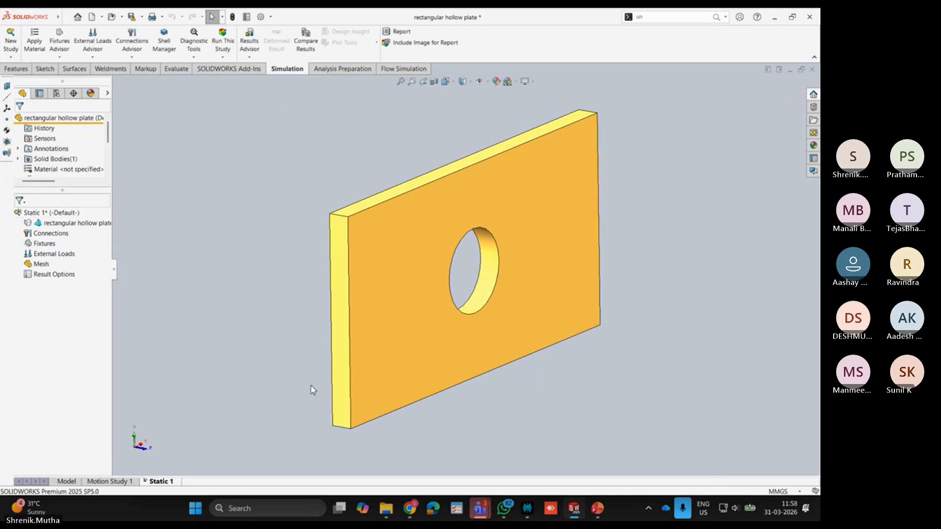
Step: Define the plate body as a thin shell from its large front face with the hole, with a 1 mm thickness
right_click(70, 224)
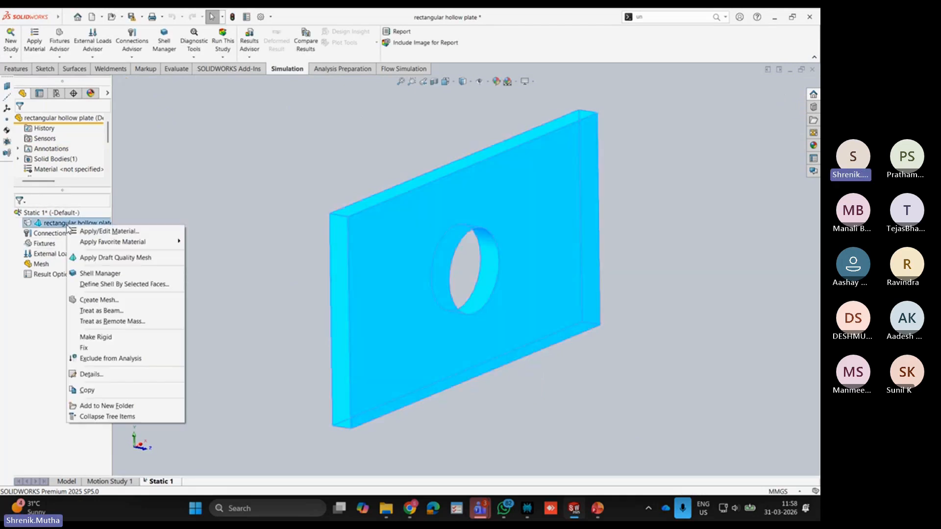
left_click(147, 284)
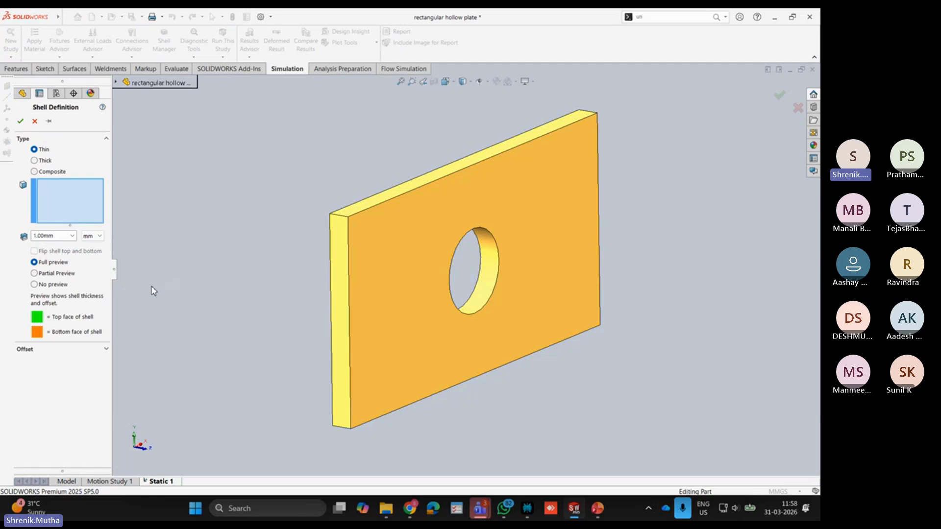
left_click(378, 291)
double_click(64, 238)
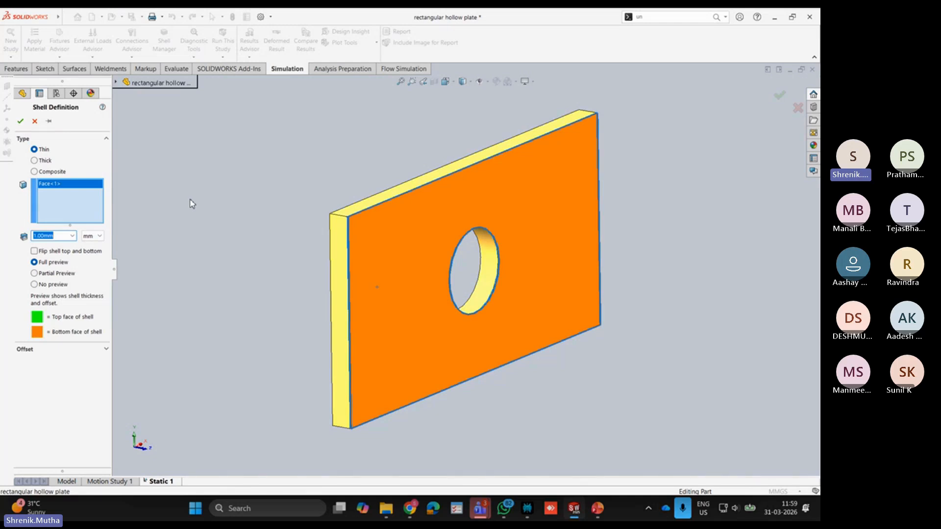
left_click(20, 122)
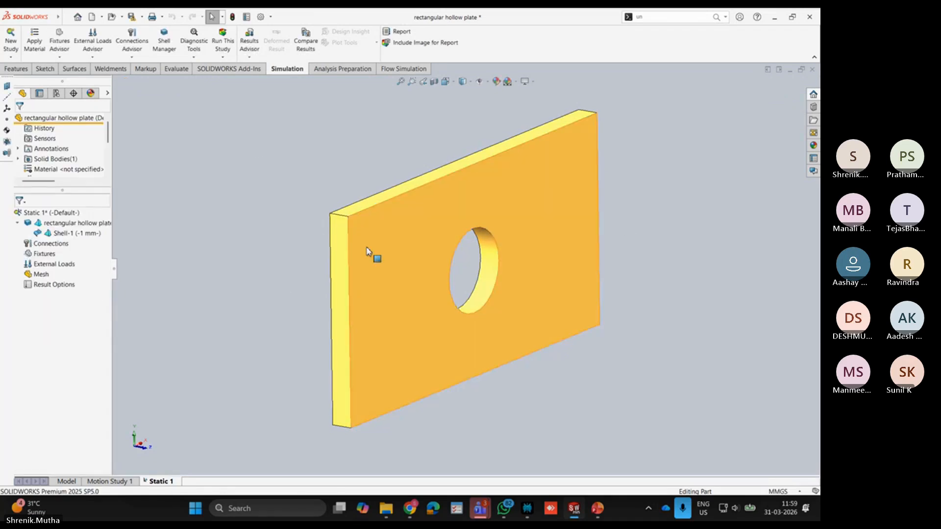
Step: Check the length of the short thickness edge at the plate's upper corner and set the shell definition's thickness to 10 mm
scroll(338, 206, "up", 3)
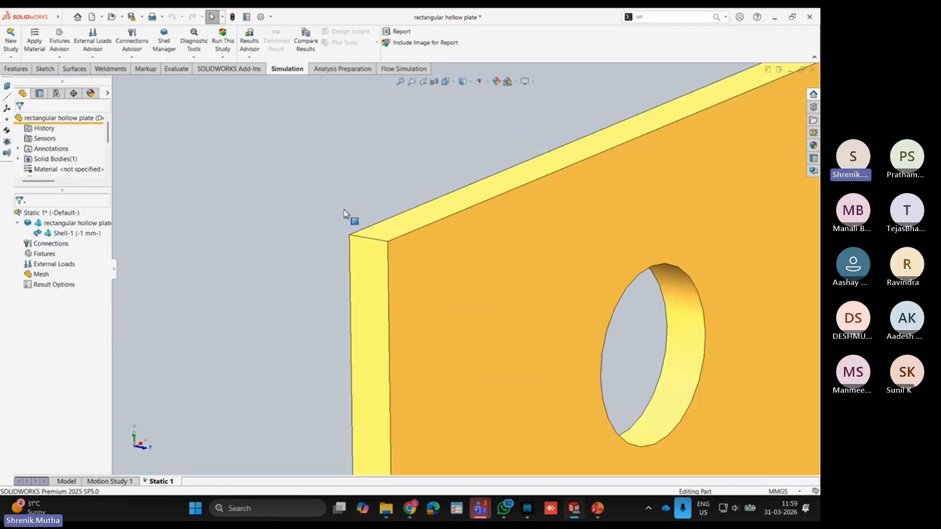
left_click(370, 240)
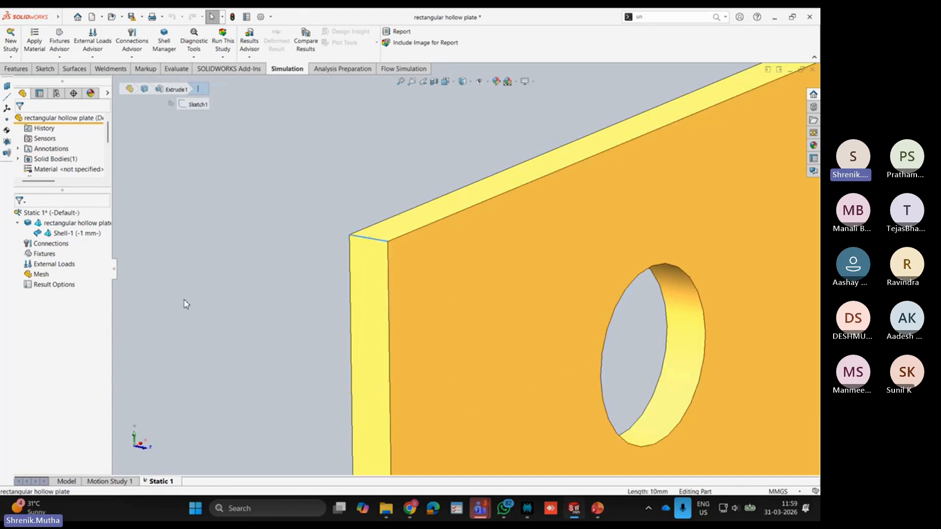
right_click(64, 233)
left_click(98, 256)
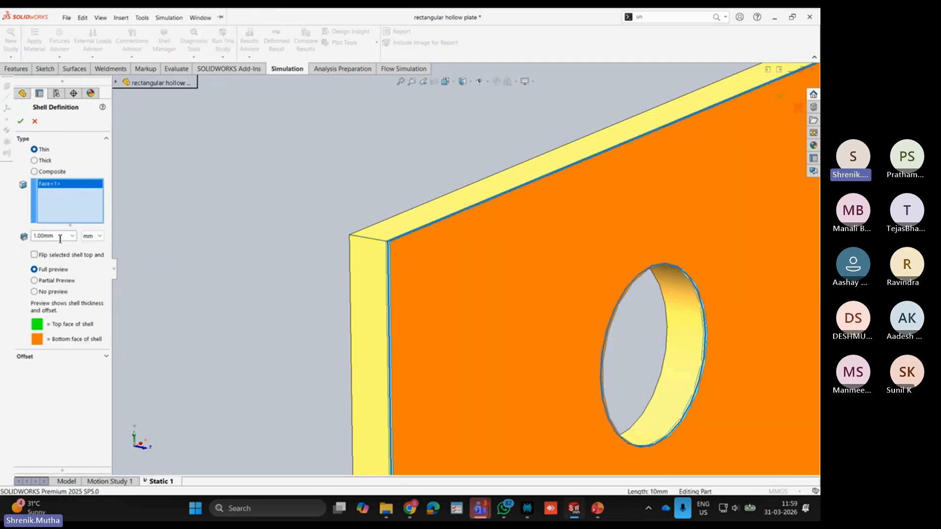
double_click(60, 236)
type("10")
key("Return")
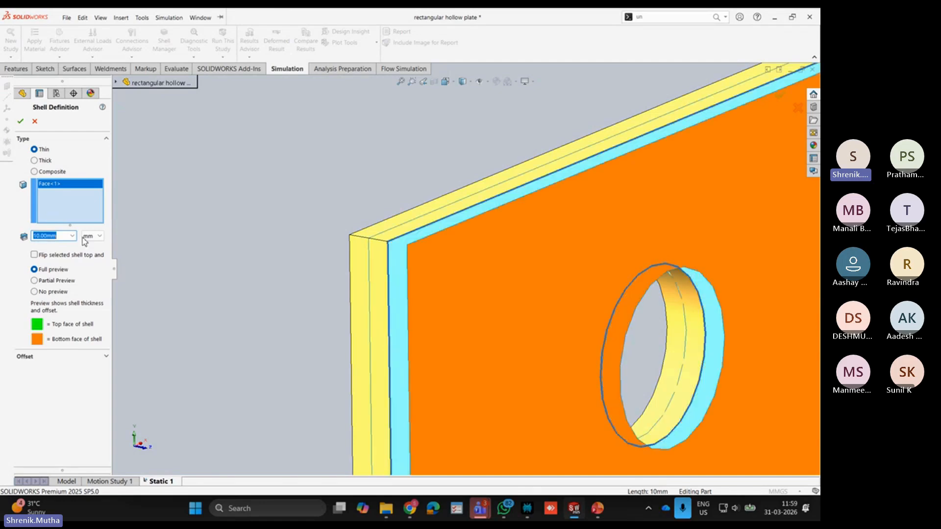
Step: Try a shell offset of 0.5 and inspect the full shell preview against the plate from several angles
scroll(476, 309, "up", 5)
mouse_move(476, 308)
middle_mouse_down()
mouse_move(505, 320)
mouse_move(487, 309)
middle_mouse_up()
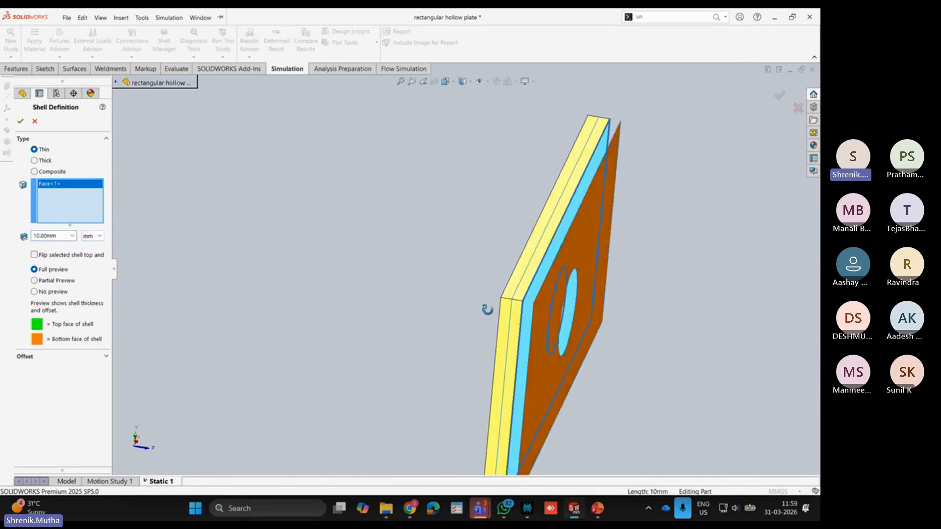
scroll(486, 310, "down", 3)
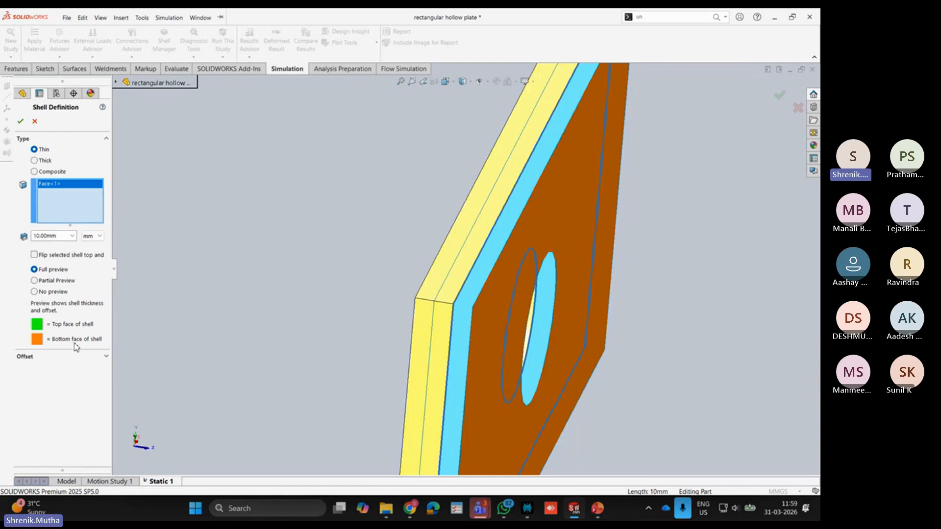
scroll(468, 283, "up", 3)
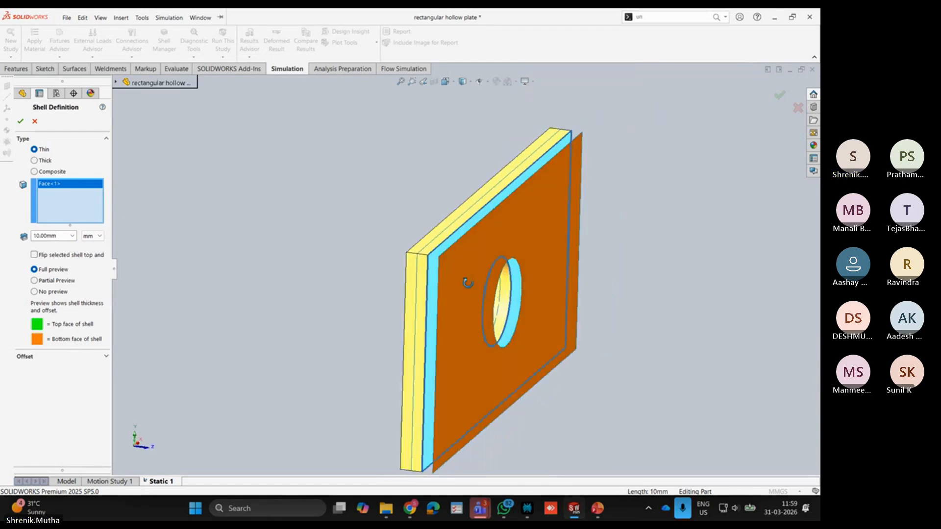
scroll(468, 283, "down", 3)
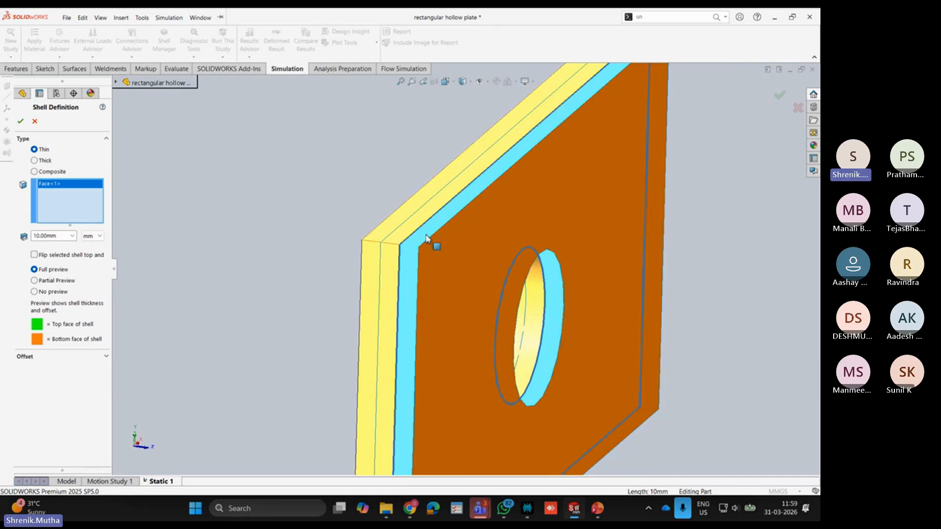
left_click(71, 357)
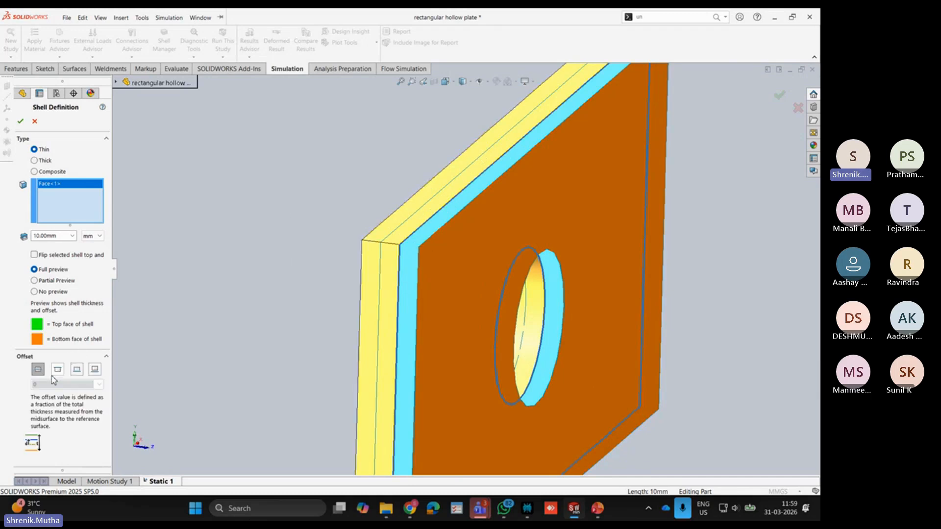
left_click(58, 370)
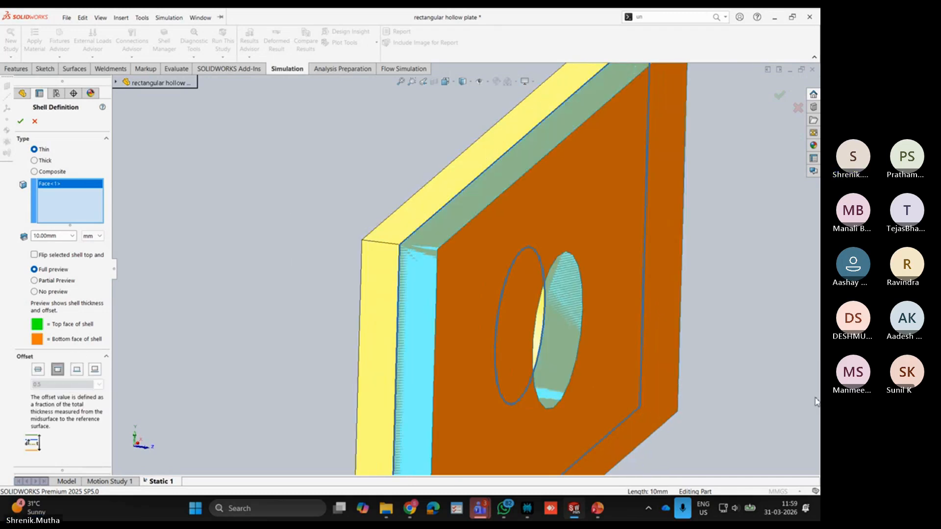
scroll(487, 338, "up", 4)
middle_click_drag(487, 337, 463, 249)
scroll(506, 282, "down", 4)
scroll(462, 249, "up", 2)
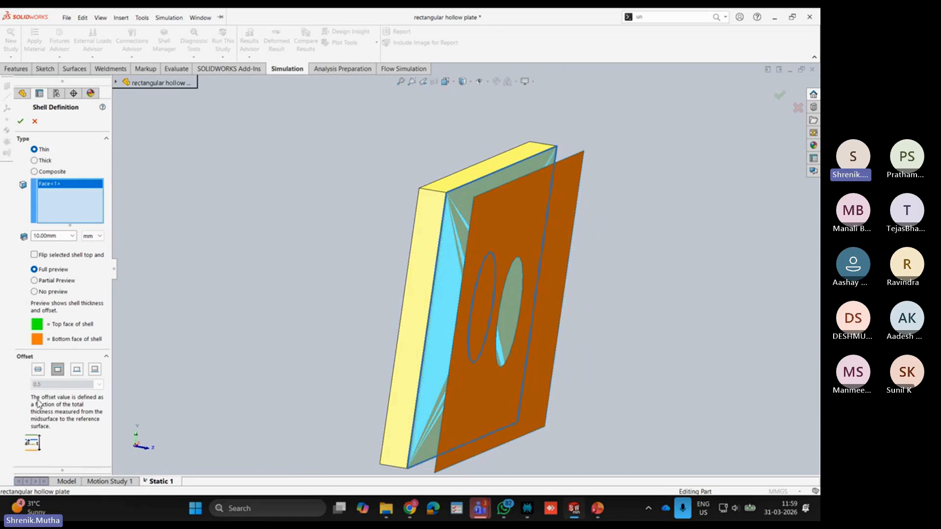
Step: Set the shell offset to -0.5 and inspect the preview against the plate's thickness from the side
left_click(77, 369)
middle_click_drag(357, 283, 401, 342)
scroll(354, 367, "up", 3)
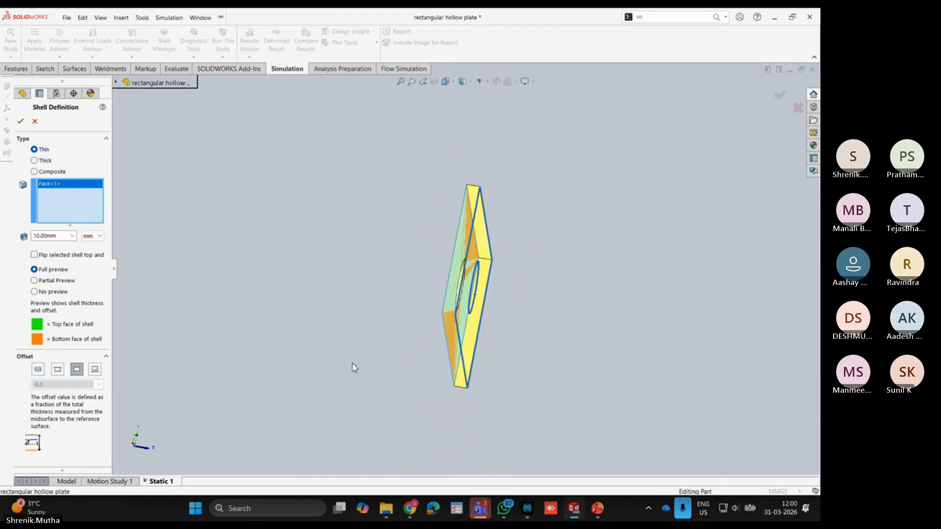
Step: Switch to the Teams meeting and enable the microphone of the first listed attendee
middle_click_drag(354, 368, 311, 343)
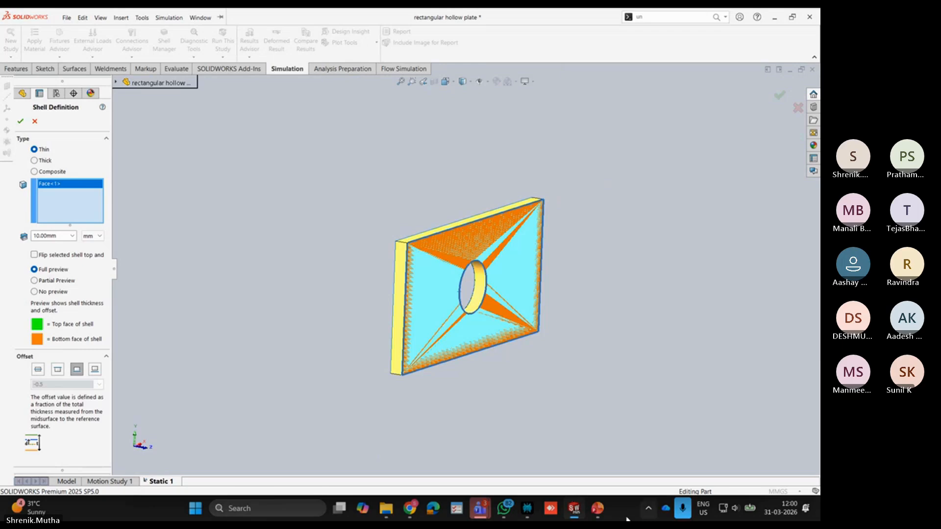
left_click(477, 510)
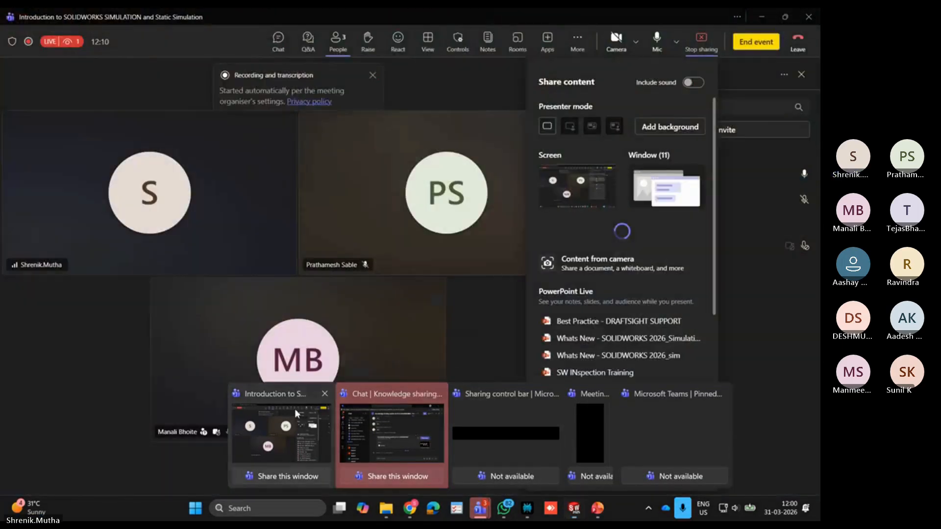
left_click(295, 409)
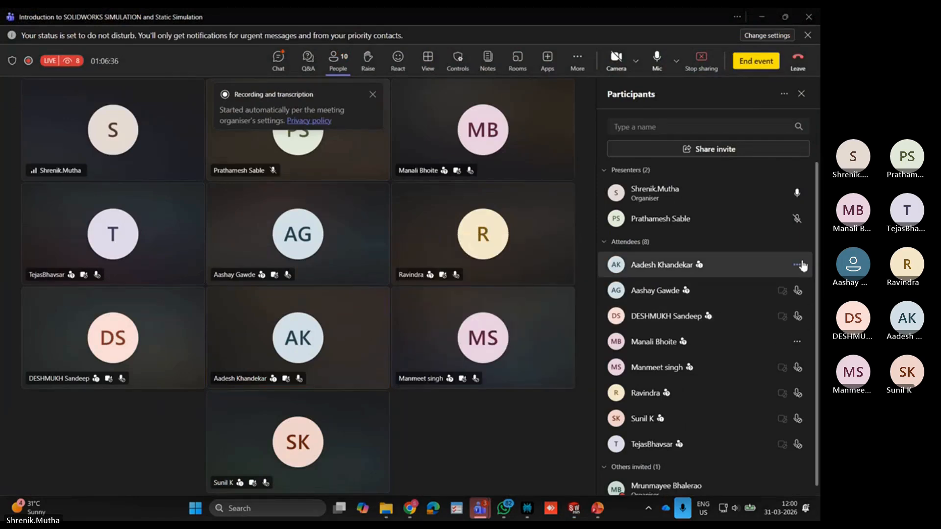
left_click(799, 268)
left_click(786, 311)
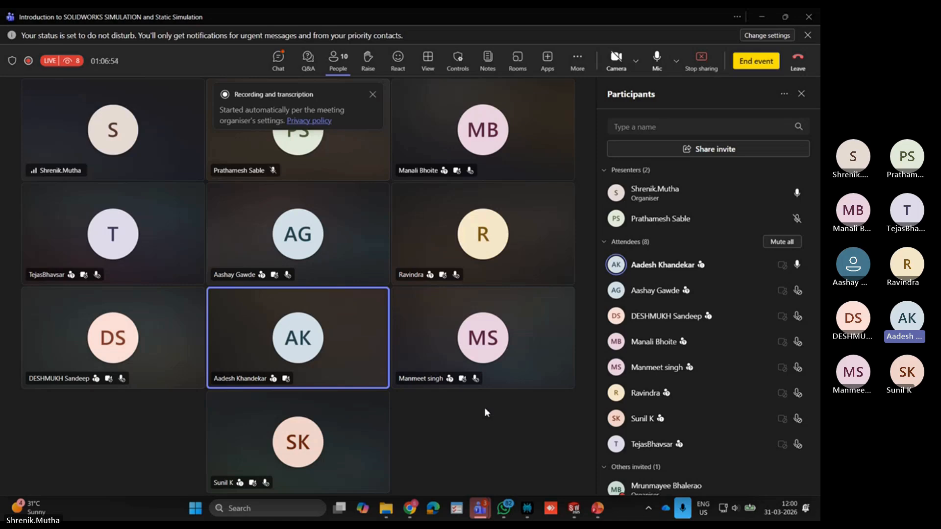
Step: Read the latest messages in the meeting chat, then minimise the meeting to return to SOLIDWORKS
left_click(285, 61)
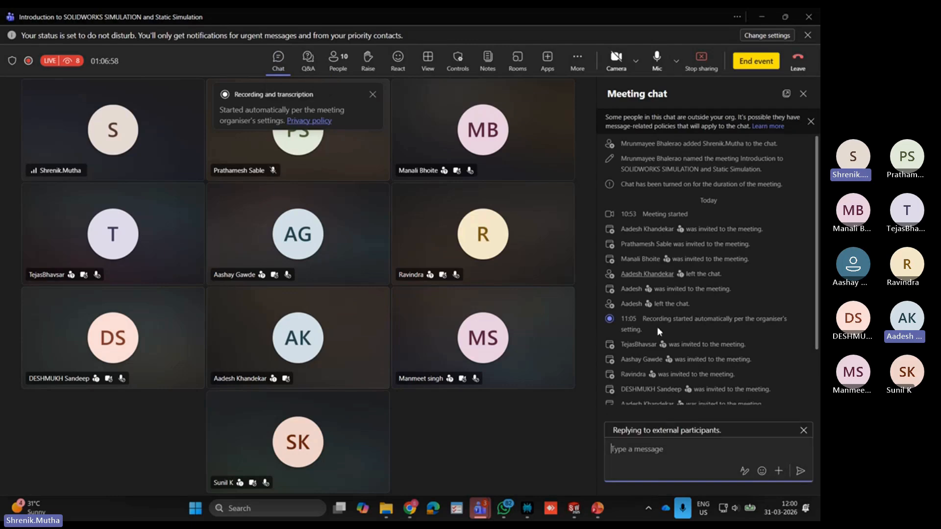
scroll(666, 306, "down", 3)
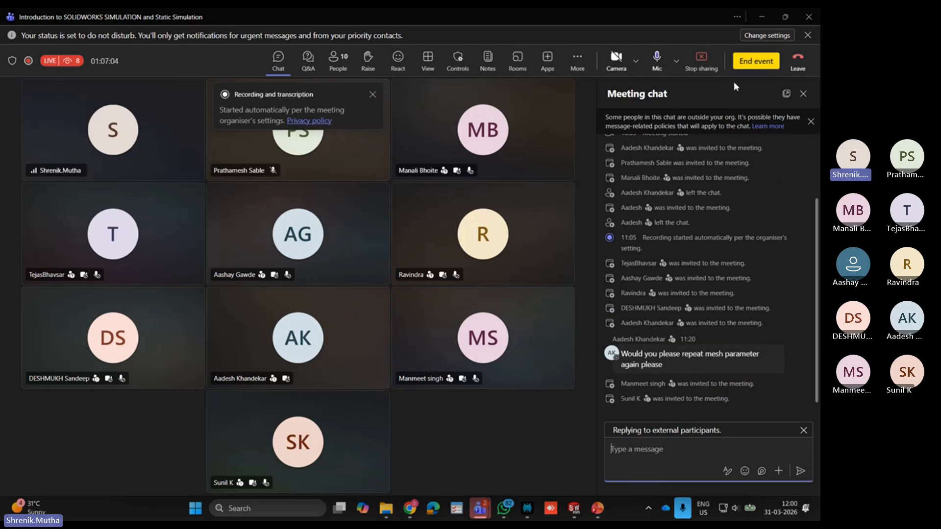
left_click(761, 16)
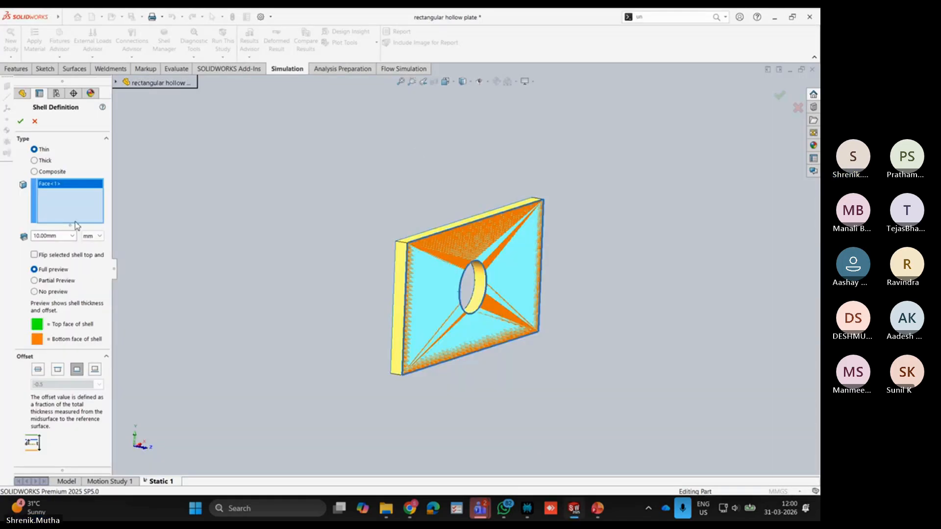
Step: Accept the thin shell definition on the plate's large face
left_click(20, 121)
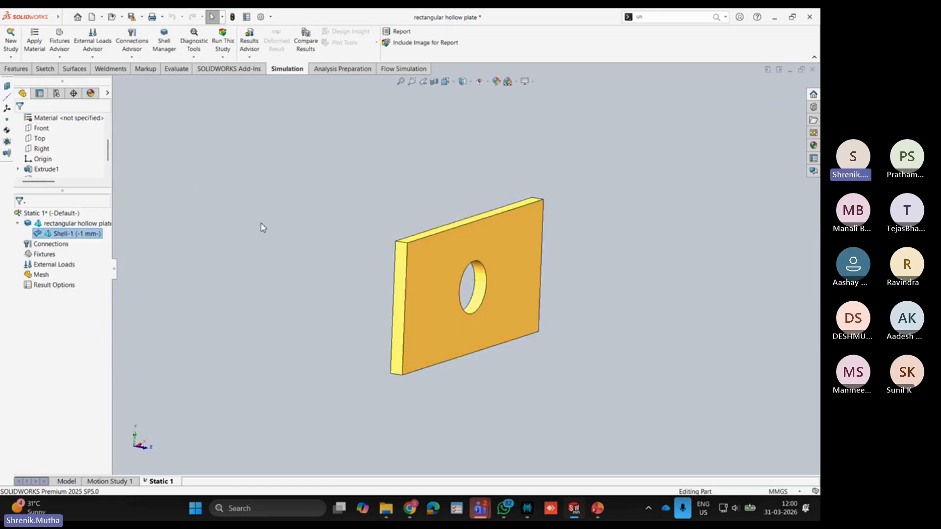
right_click(42, 280)
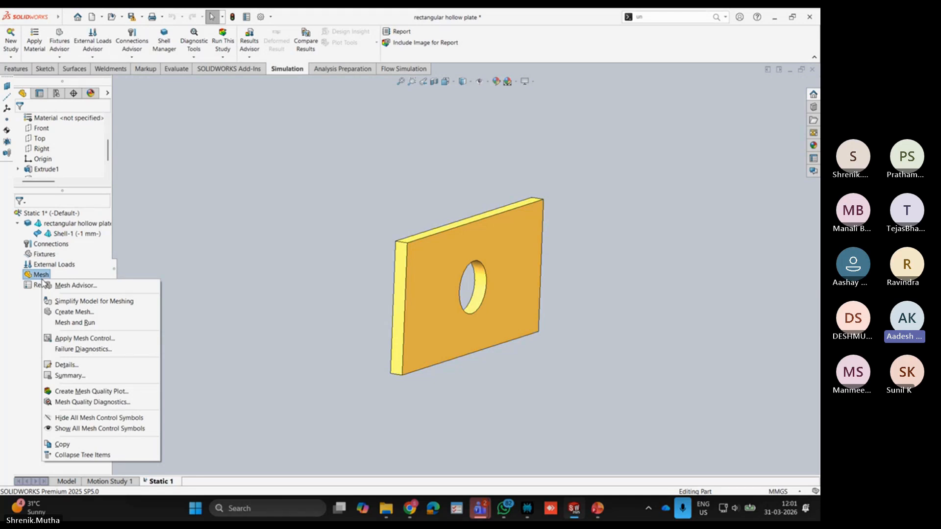
left_click(27, 325)
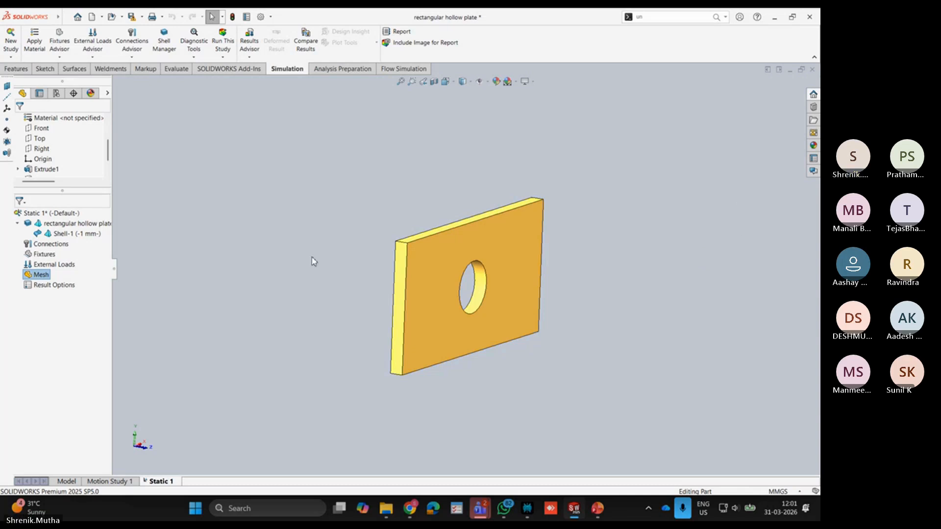
scroll(467, 270, "down", 2)
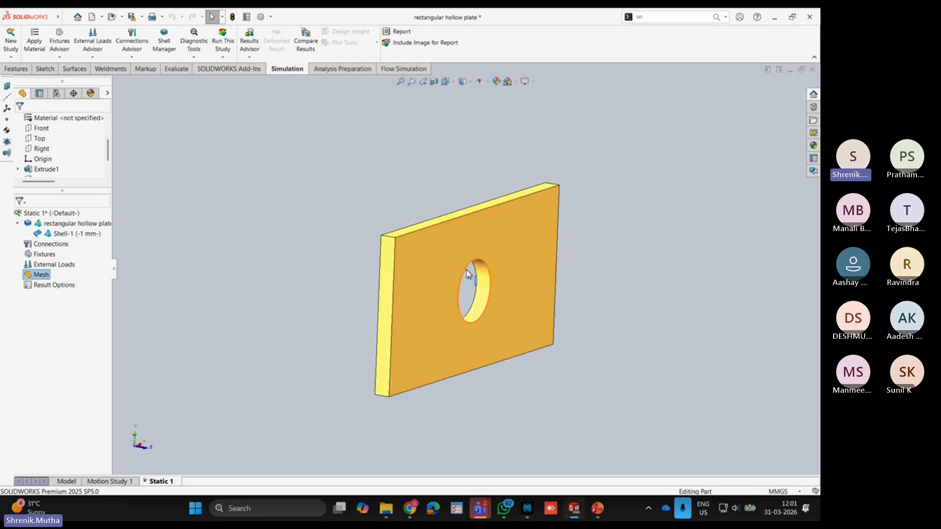
left_click(67, 234)
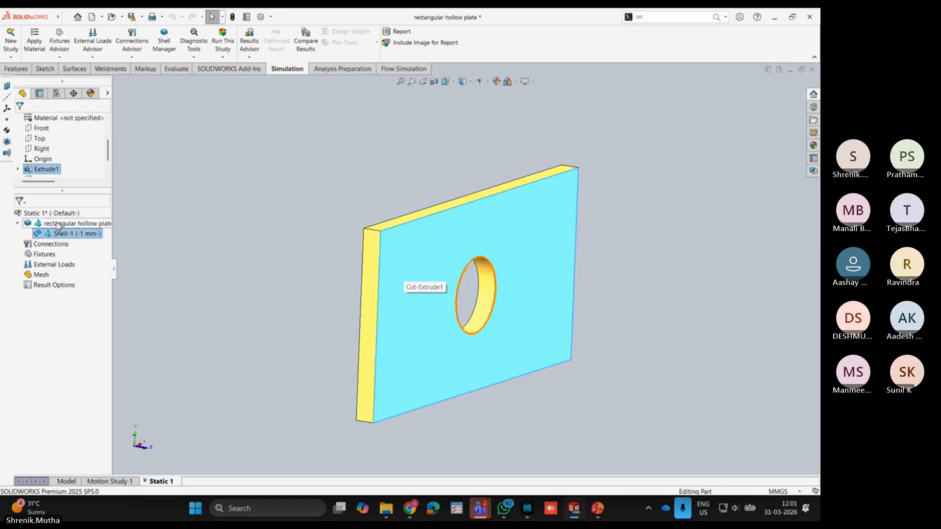
left_click(62, 225)
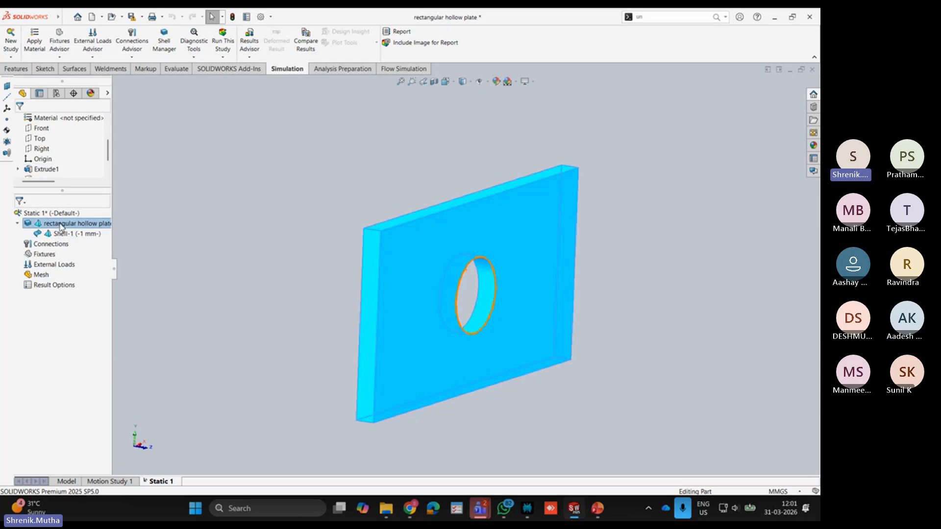
right_click(61, 226)
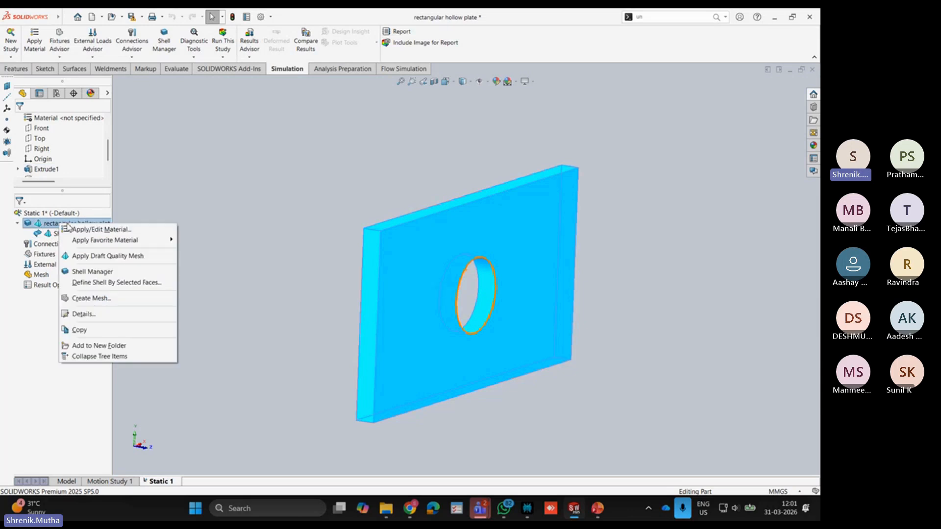
left_click(119, 284)
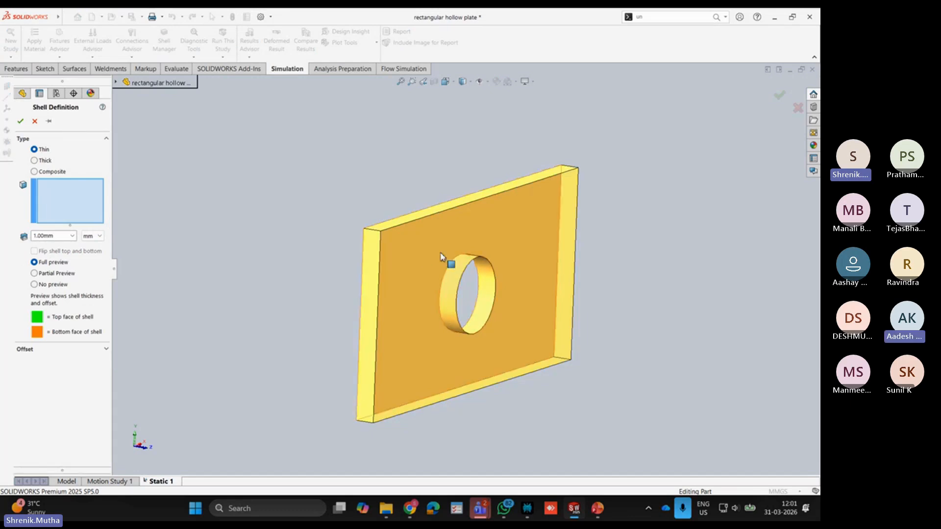
mouse_move(473, 285)
middle_mouse_down()
mouse_move(451, 275)
mouse_move(466, 284)
middle_mouse_up()
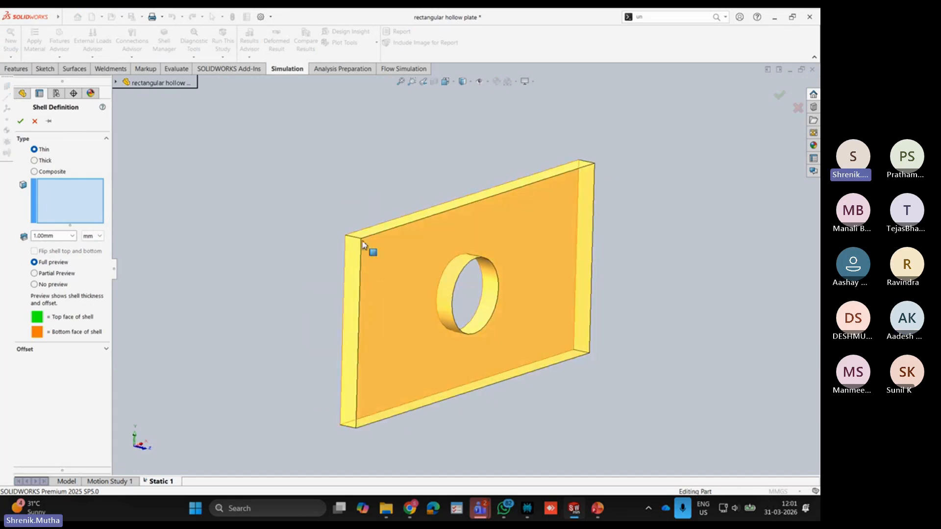
left_click(34, 121)
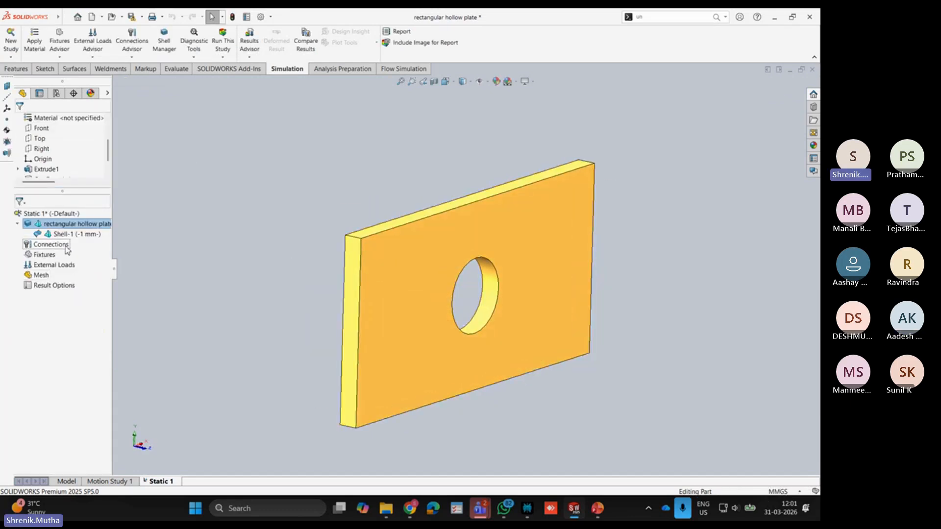
Step: Delete the Shell-1 definition from the Static 1 study
right_click(58, 235)
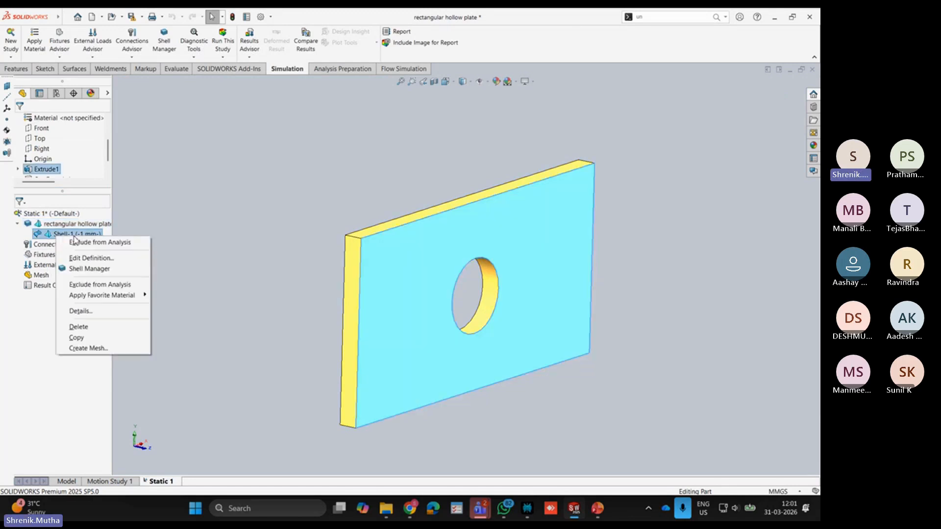
left_click(125, 325)
left_click(405, 280)
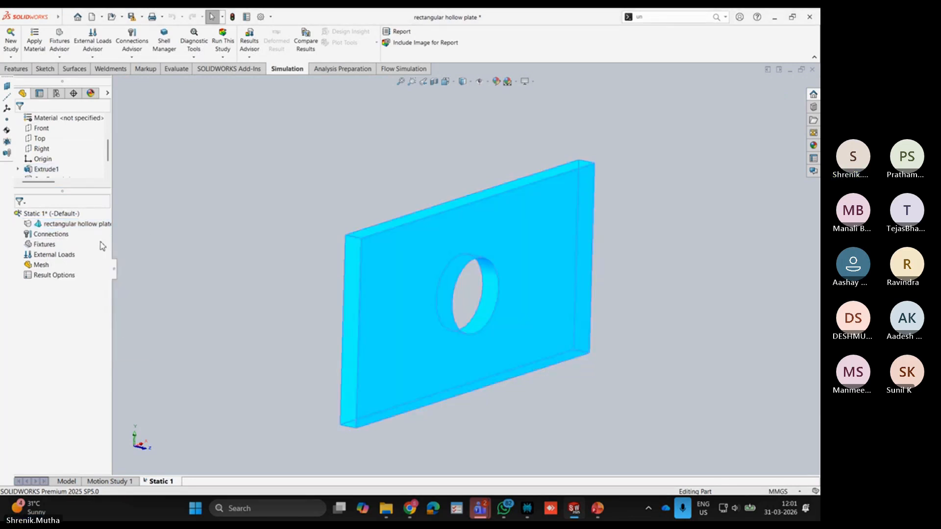
Step: Define a thin shell from the plate's large front face with a thickness of 10 mm and expand the offset options
left_click(62, 224)
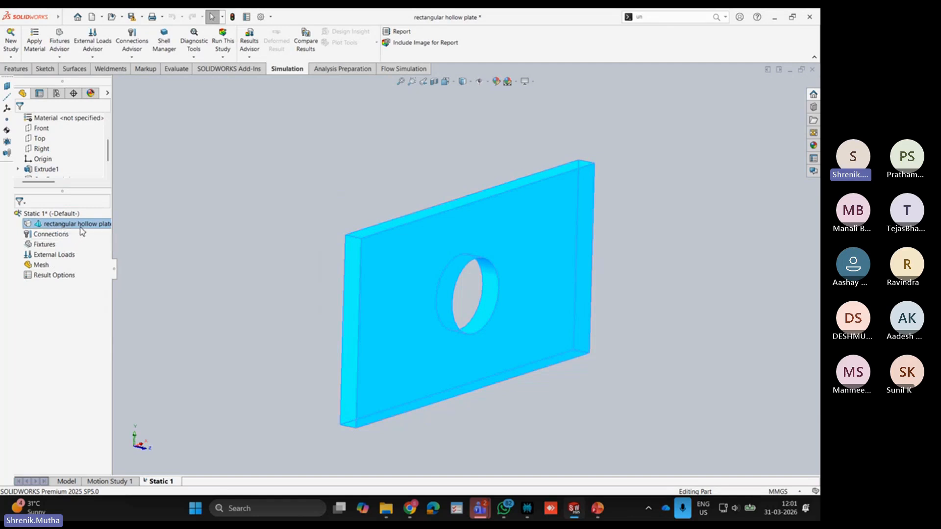
right_click(82, 230)
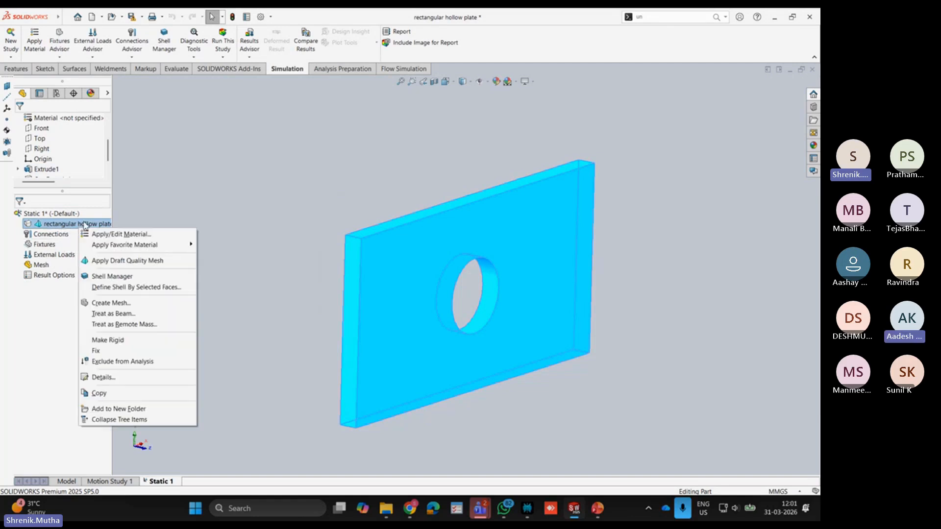
left_click(103, 289)
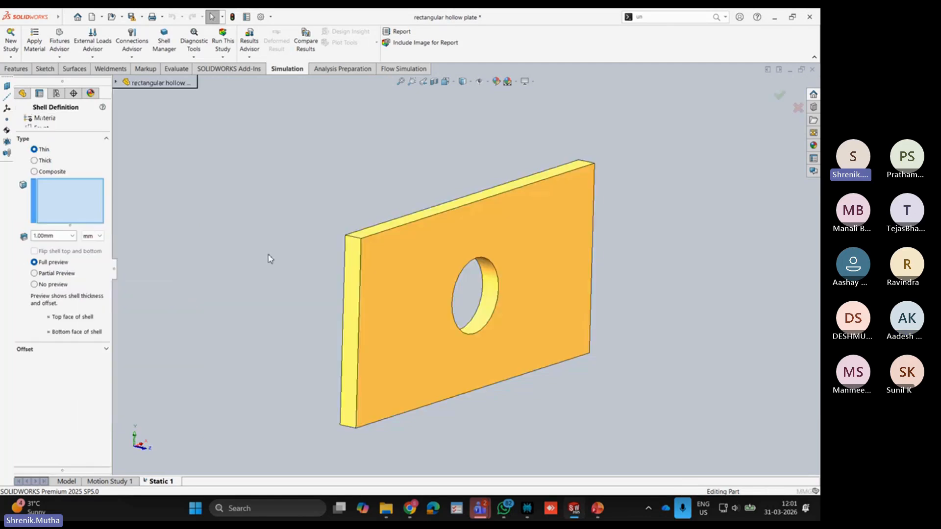
left_click(385, 268)
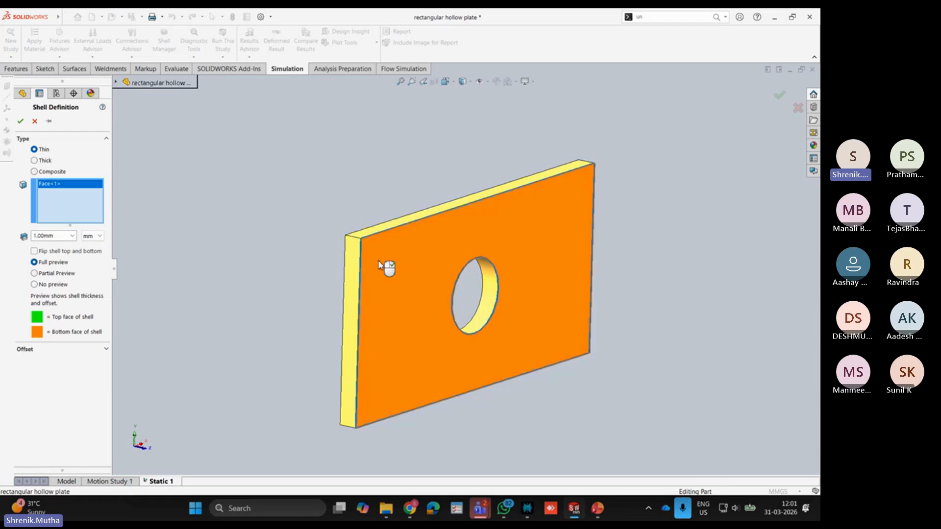
left_click_drag(57, 236, 17, 235)
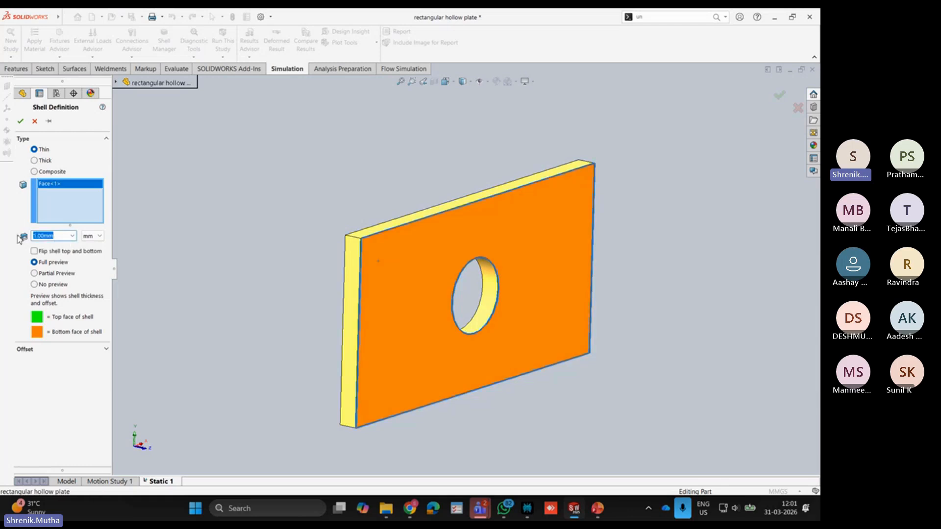
scroll(167, 275, "down", 1)
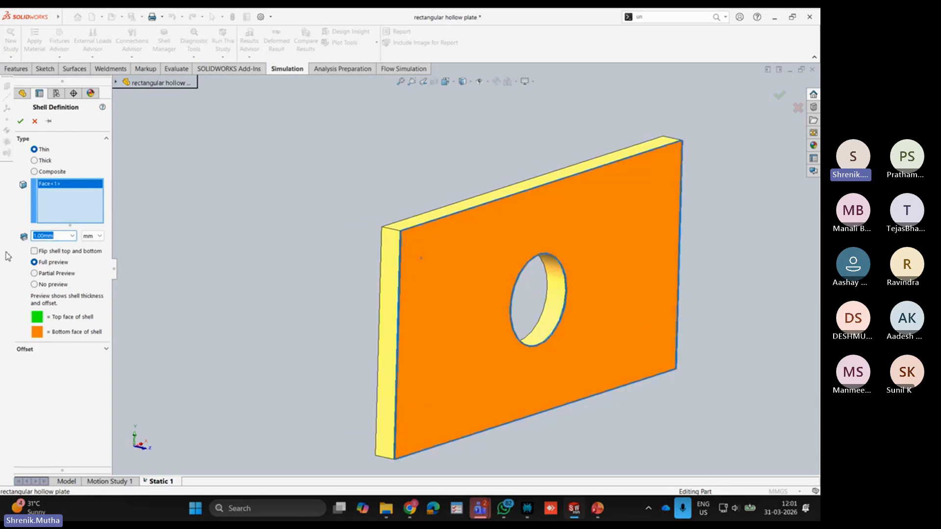
type("10")
left_click(39, 351)
scroll(378, 296, "up", 3)
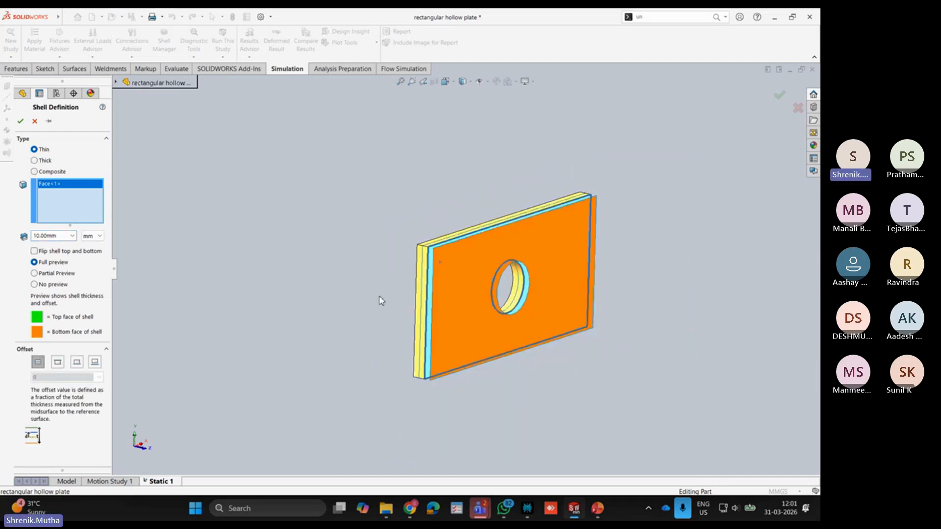
Step: Set the shell offset to the bottom surface (-0.5) and accept the shell definition
middle_click_drag(381, 300, 435, 275)
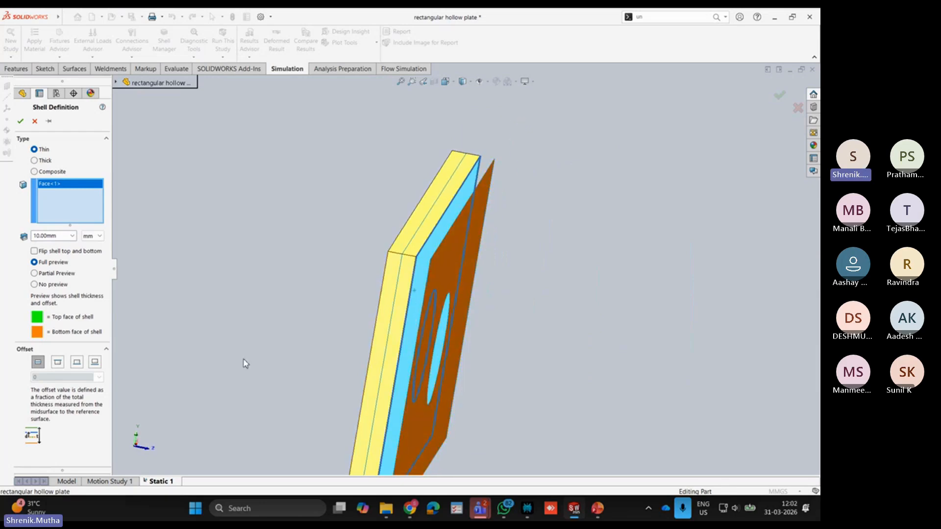
left_click(77, 363)
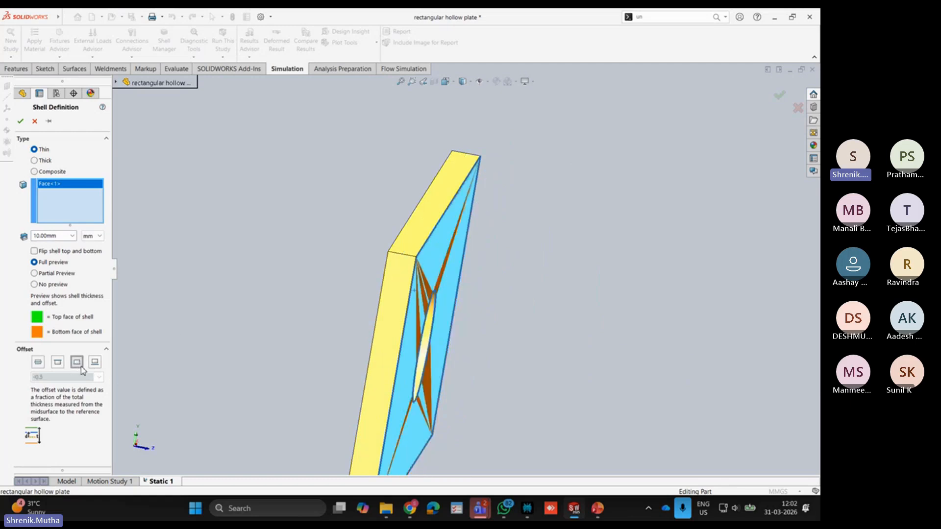
scroll(316, 312, "up", 2)
middle_click_drag(323, 310, 301, 303)
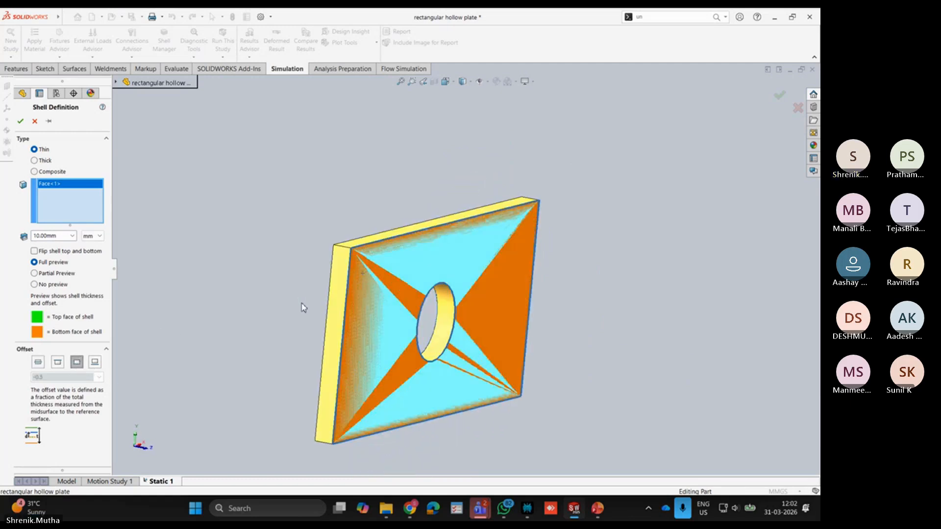
left_click(23, 125)
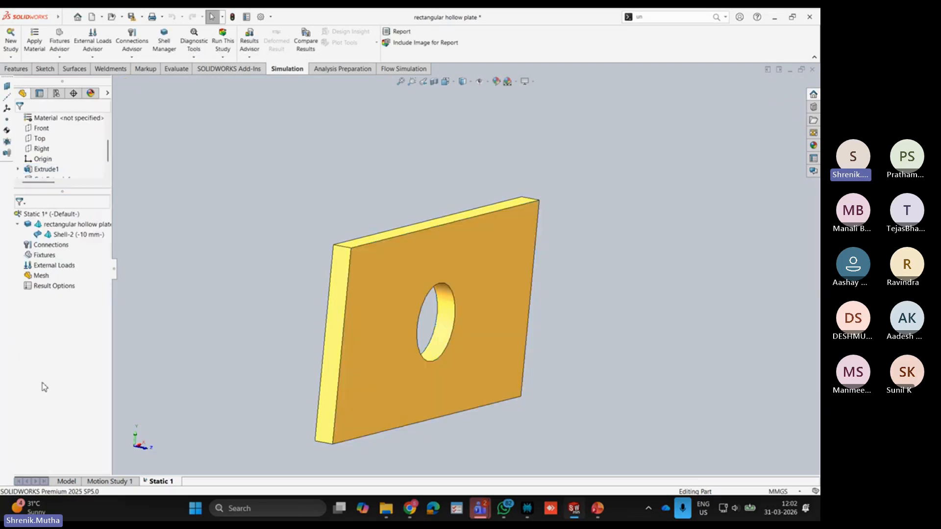
Step: Delete the 10 mm shell definition from the study
right_click(69, 235)
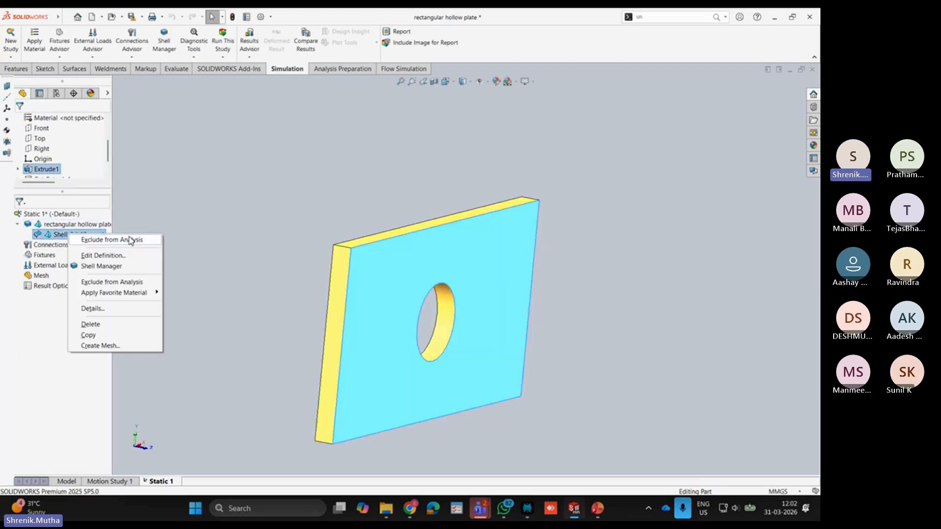
left_click(117, 326)
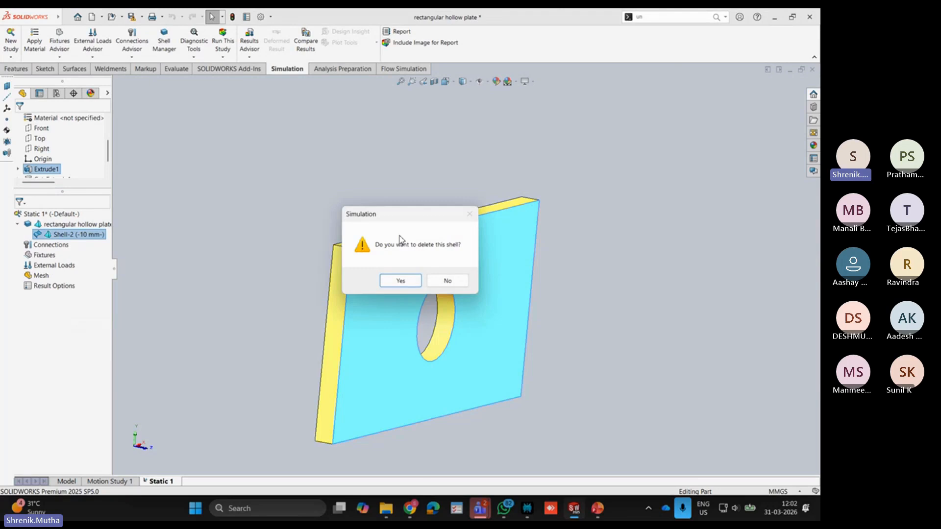
left_click(408, 281)
Step: Convert the plate in the part model to sheet metal, using its large front face as the fixed face and a thickness of 10 mm
left_click(67, 481)
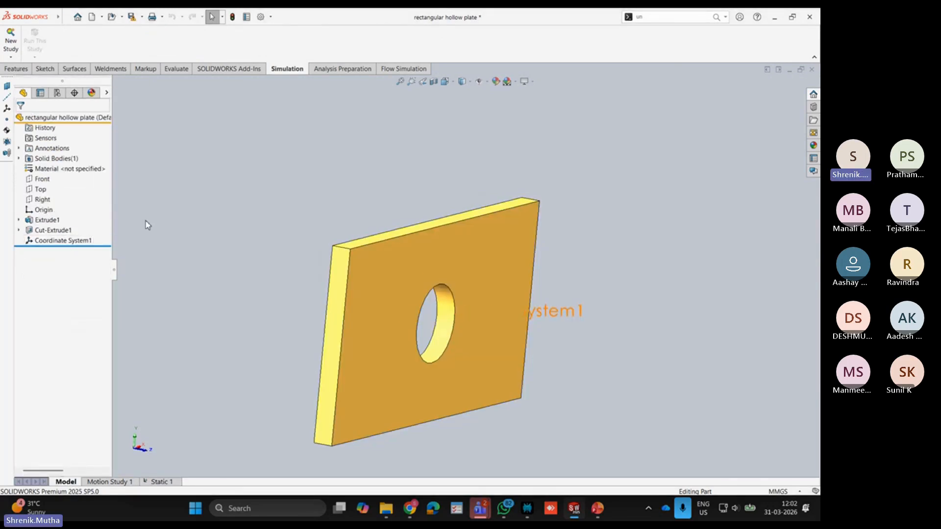
left_click(669, 17)
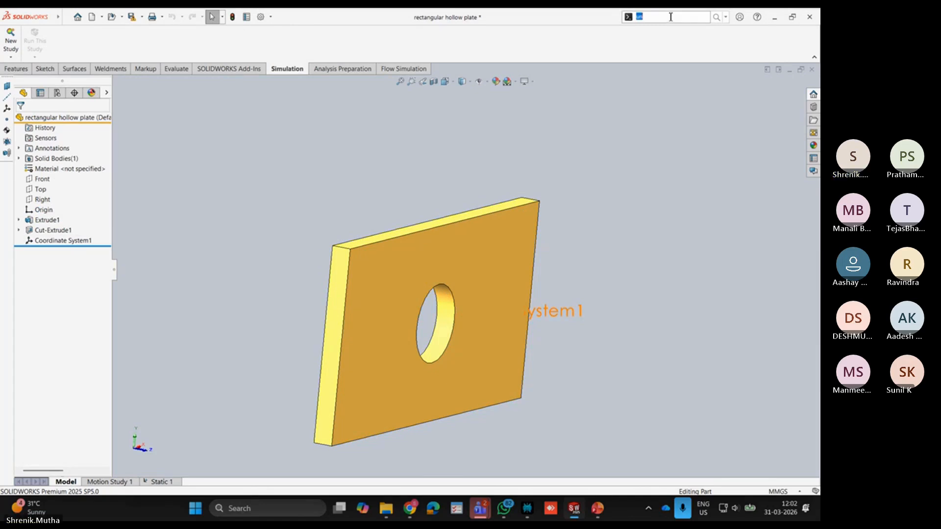
type("convert")
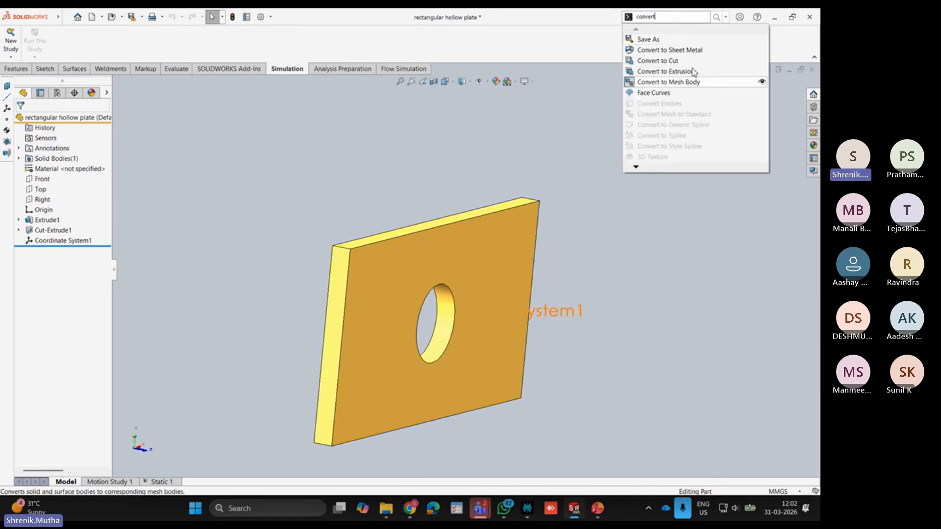
left_click(669, 49)
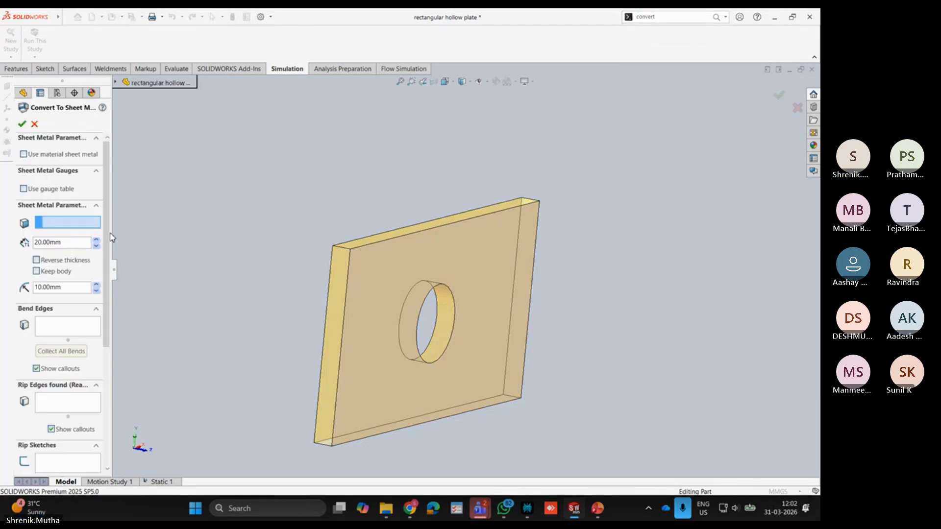
double_click(53, 243)
type("10")
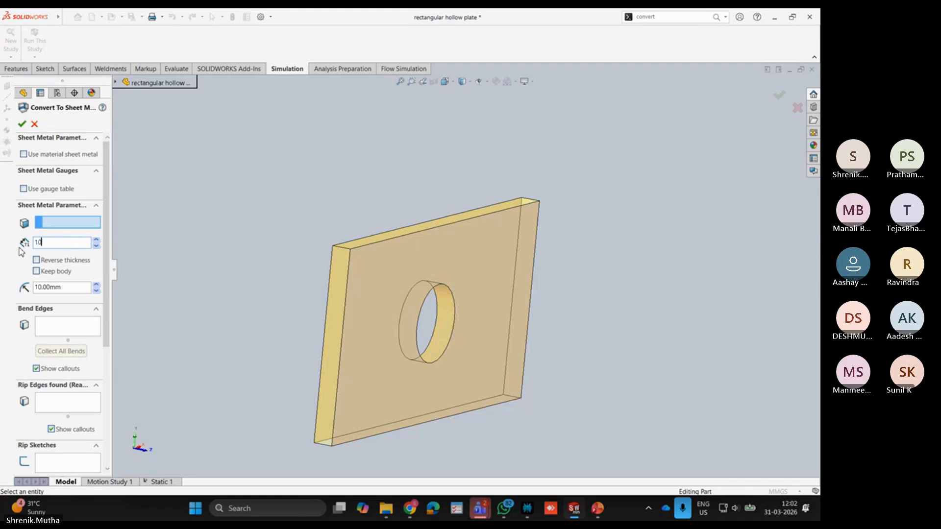
key("Return")
left_click(451, 263)
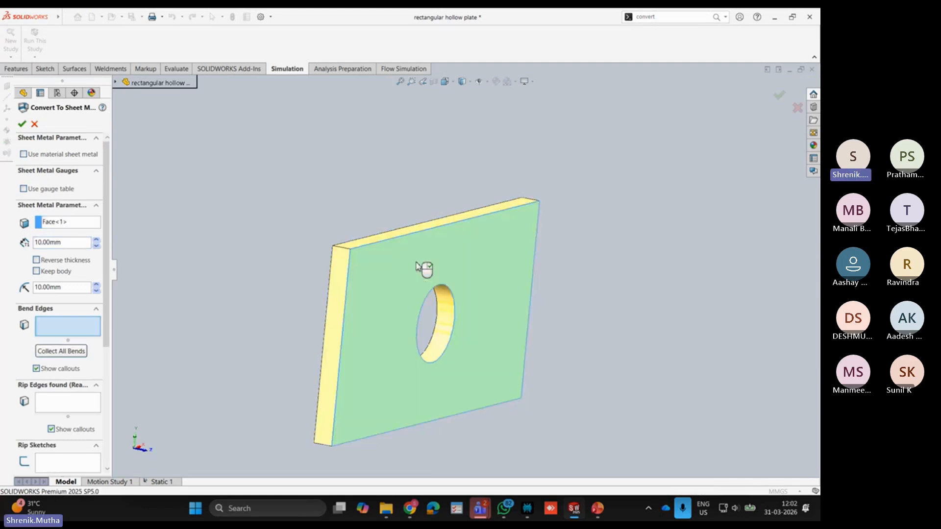
middle_click_drag(422, 265, 195, 245)
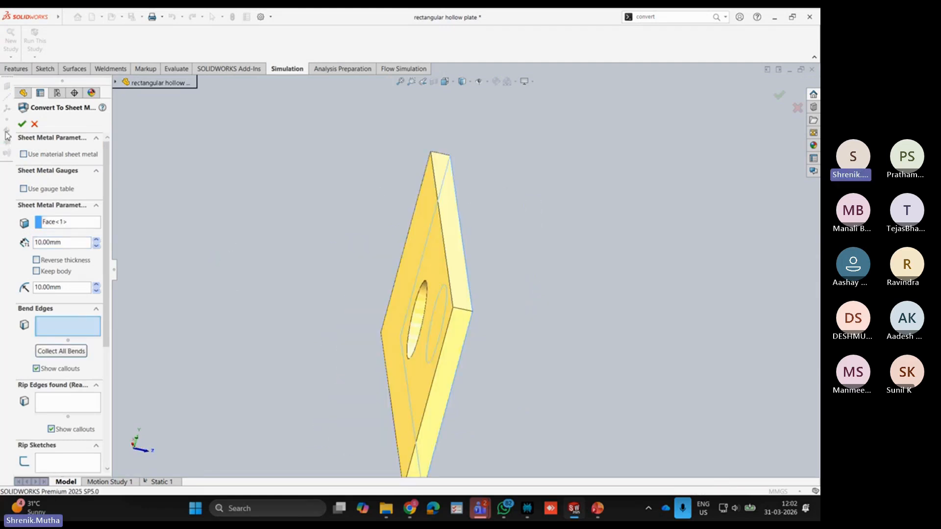
left_click(21, 123)
middle_click_drag(364, 234, 501, 267)
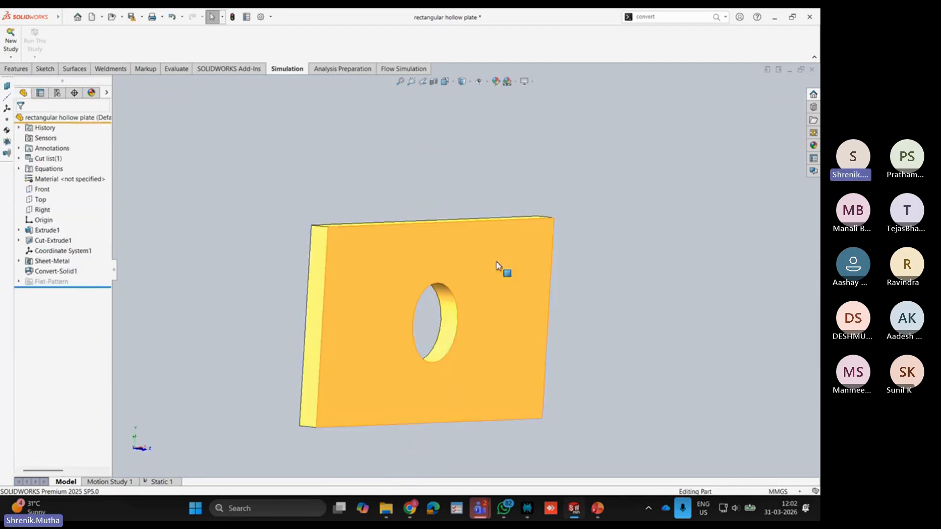
middle_click_drag(264, 251, 274, 273)
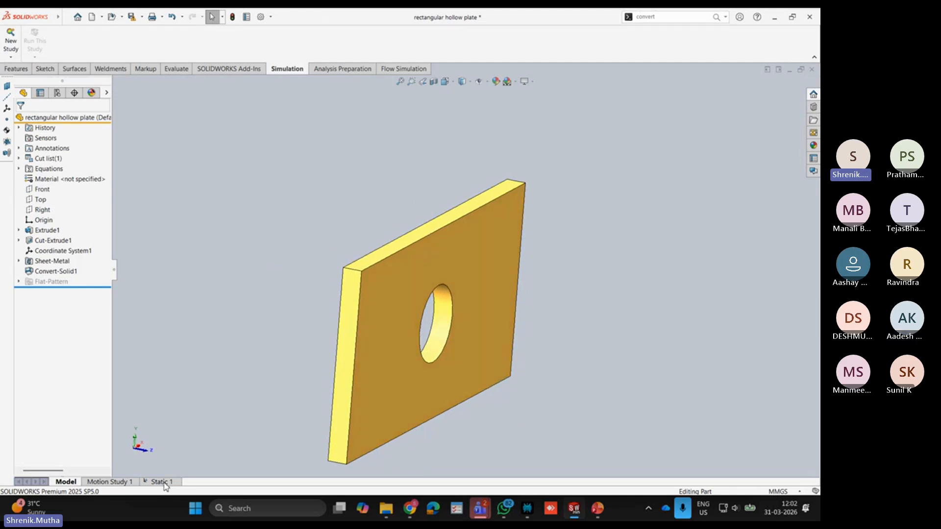
Step: Create a new static simulation study for the converted sheet metal plate and select its body in the study
left_click(11, 41)
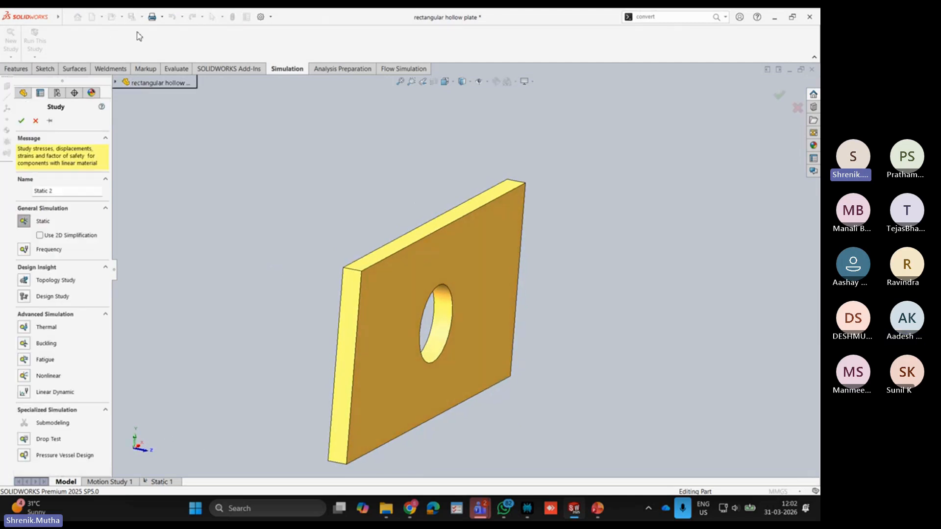
left_click(21, 121)
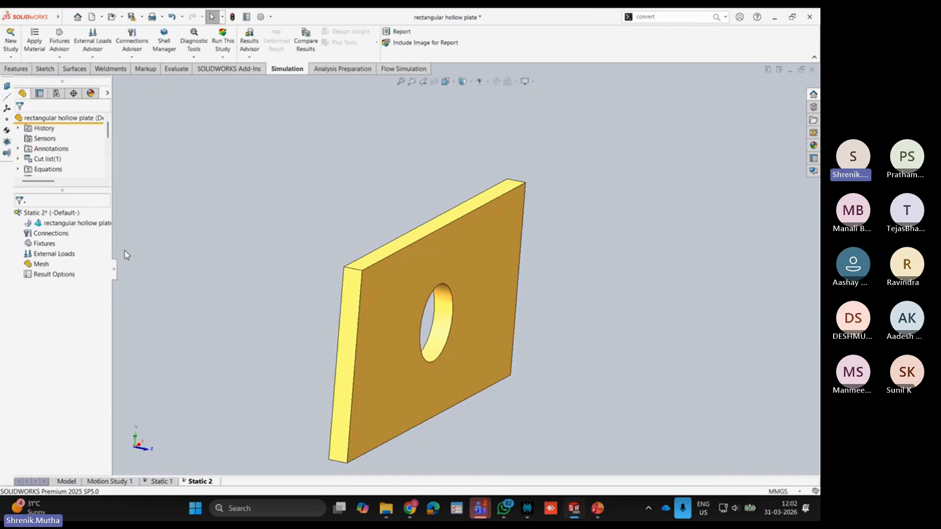
left_click(91, 225)
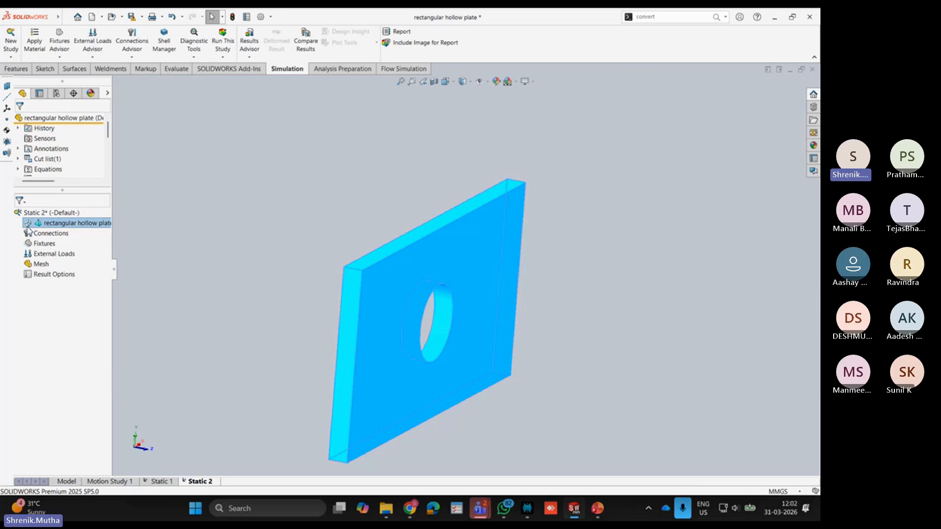
left_click(209, 279)
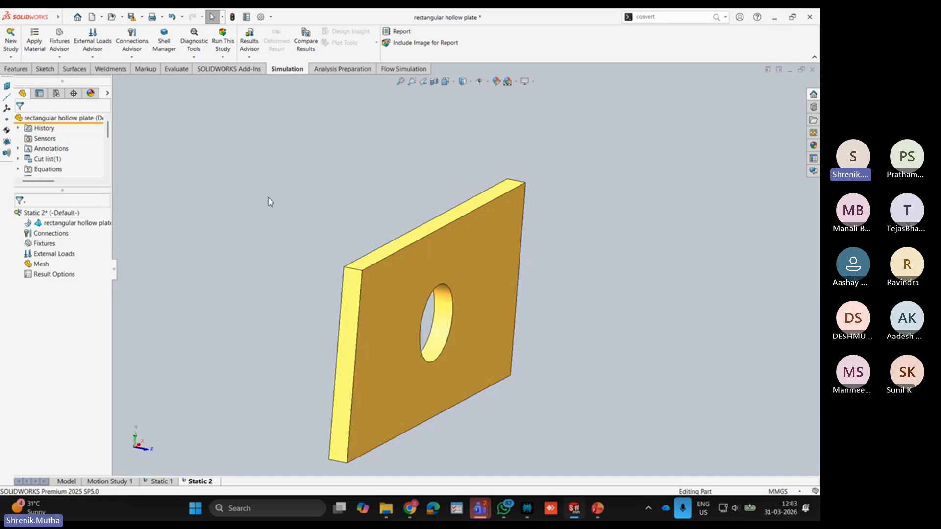
scroll(510, 314, "up", 3)
middle_click_drag(510, 314, 498, 312)
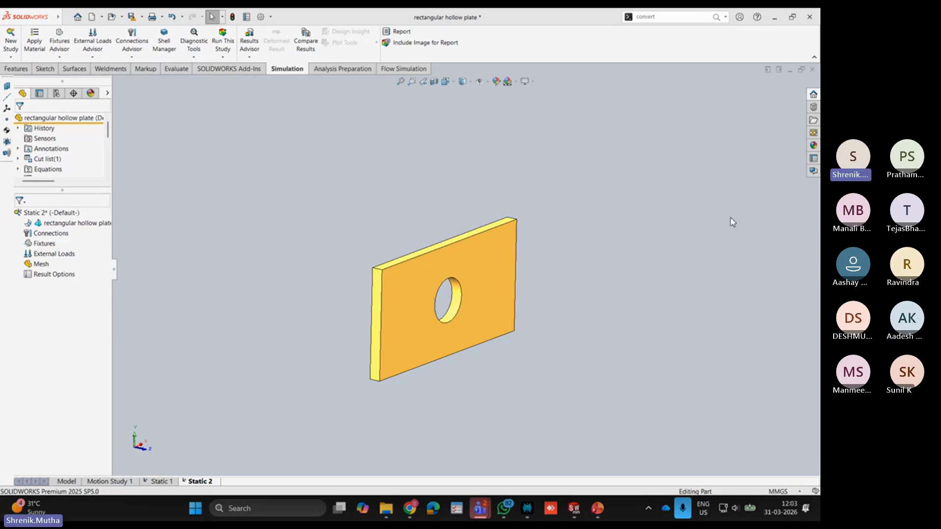
Step: Switch to the Microsoft Teams meeting to check the chat, dismiss the recording notice, and return to SOLIDWORKS
key("alt+Tab")
left_click(811, 122)
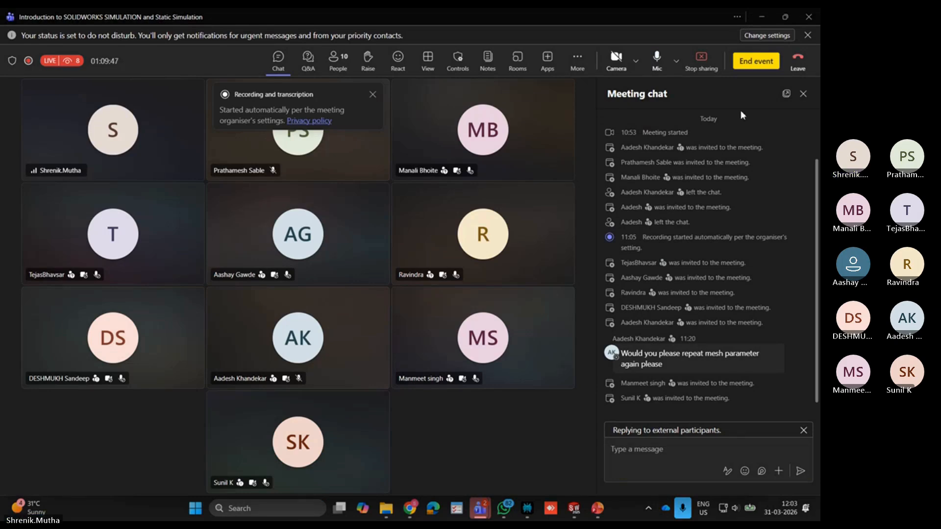
left_click(373, 94)
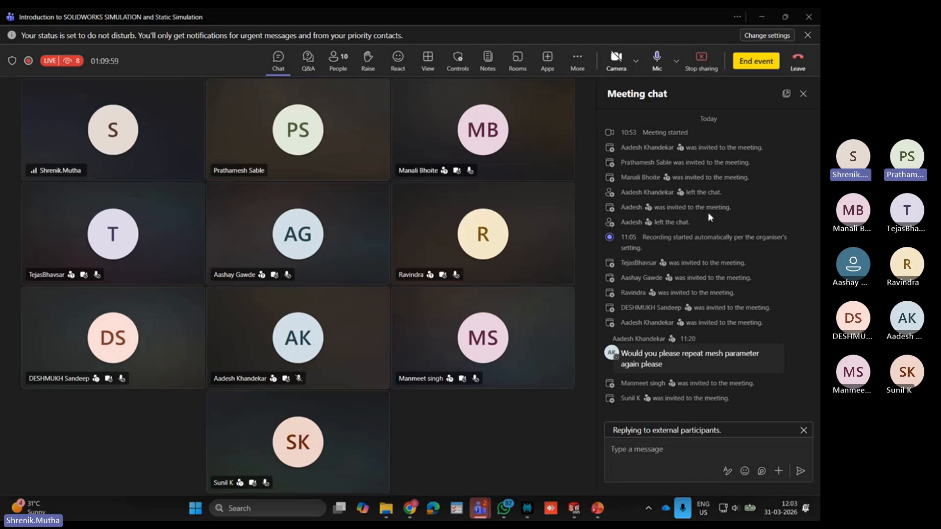
left_click(768, 18)
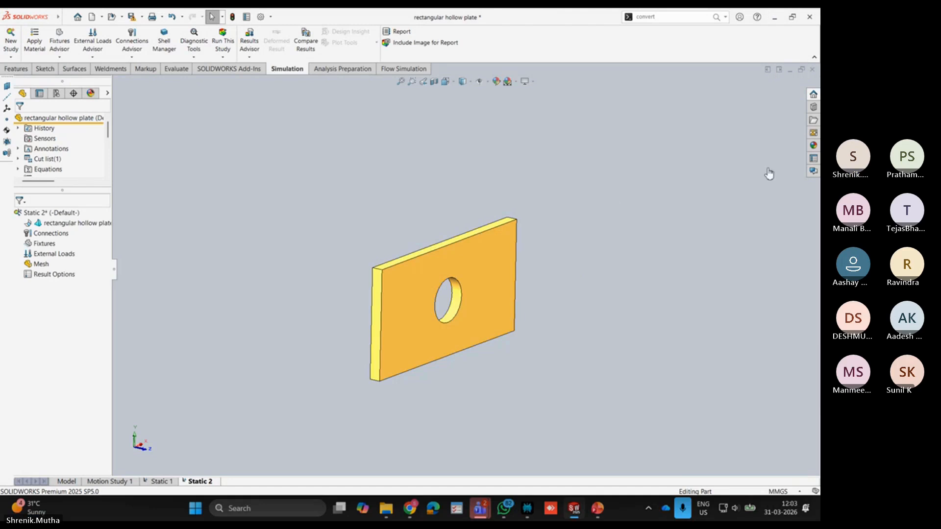
scroll(492, 305, "up", 2)
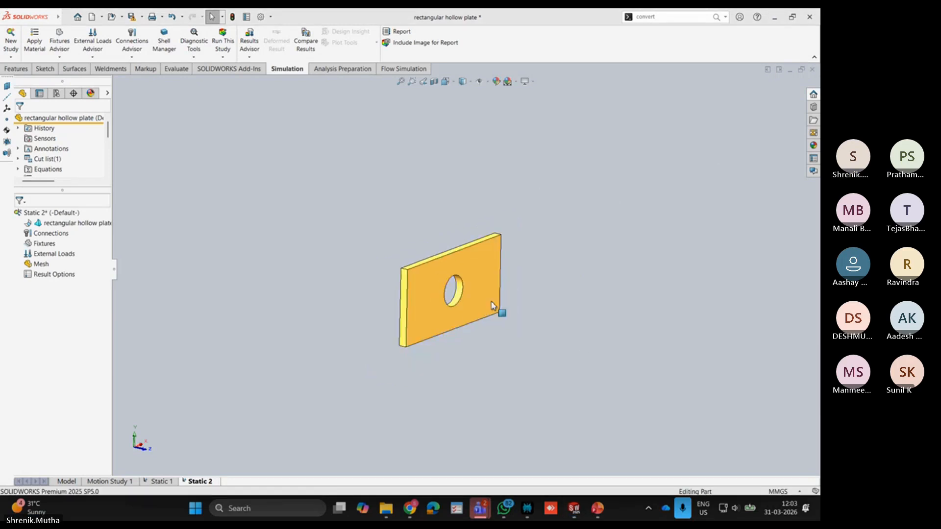
middle_click_drag(492, 305, 475, 288)
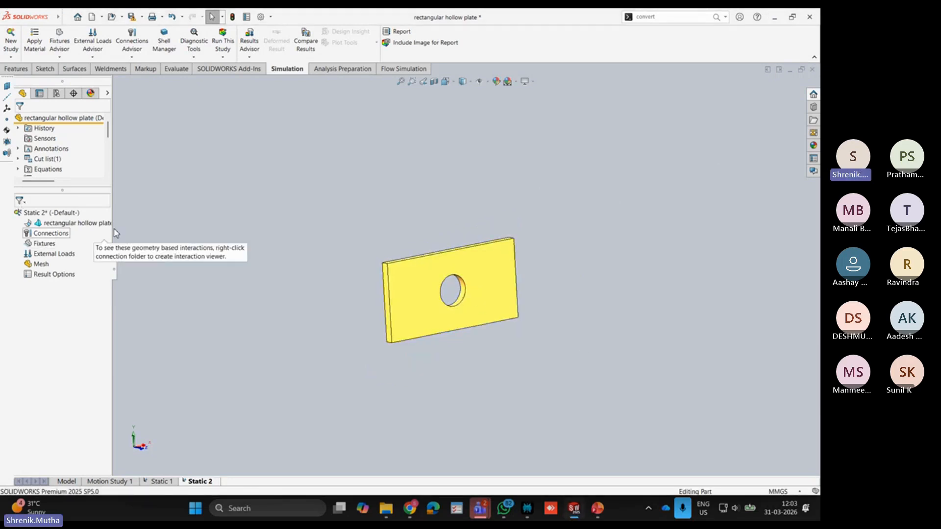
scroll(438, 306, "down", 3)
middle_click_drag(485, 278, 477, 254)
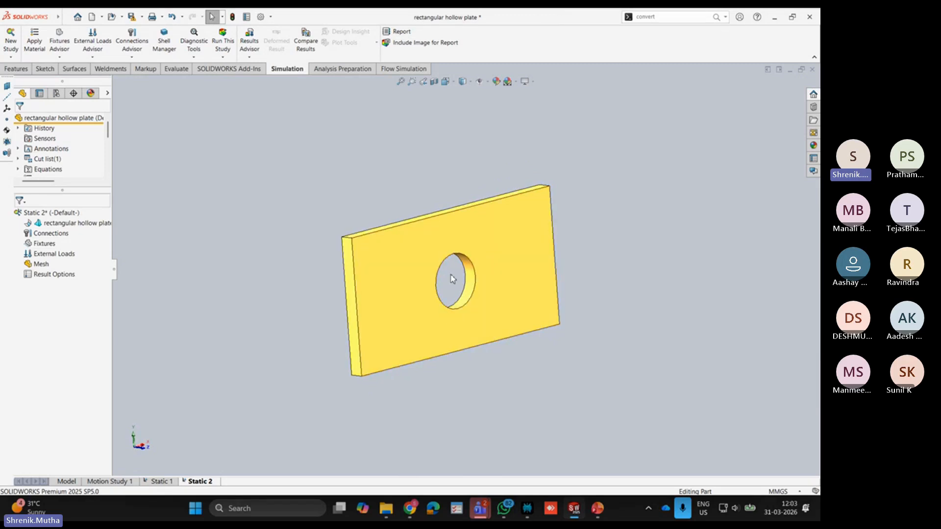
right_click(56, 225)
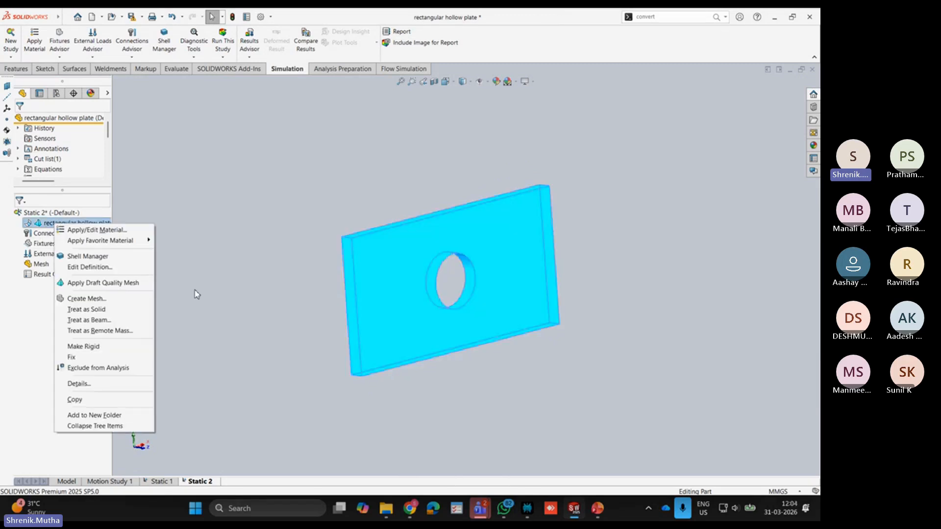
left_click(204, 226)
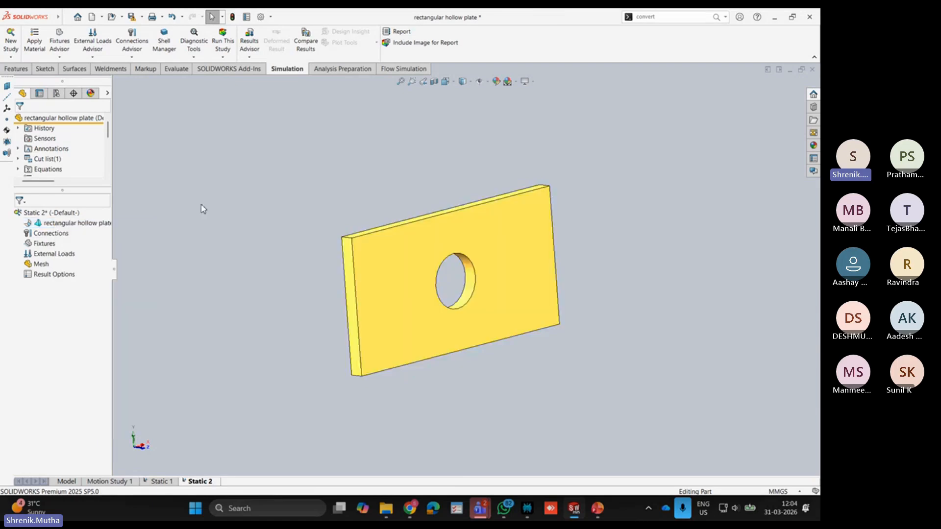
scroll(443, 264, "down", 3)
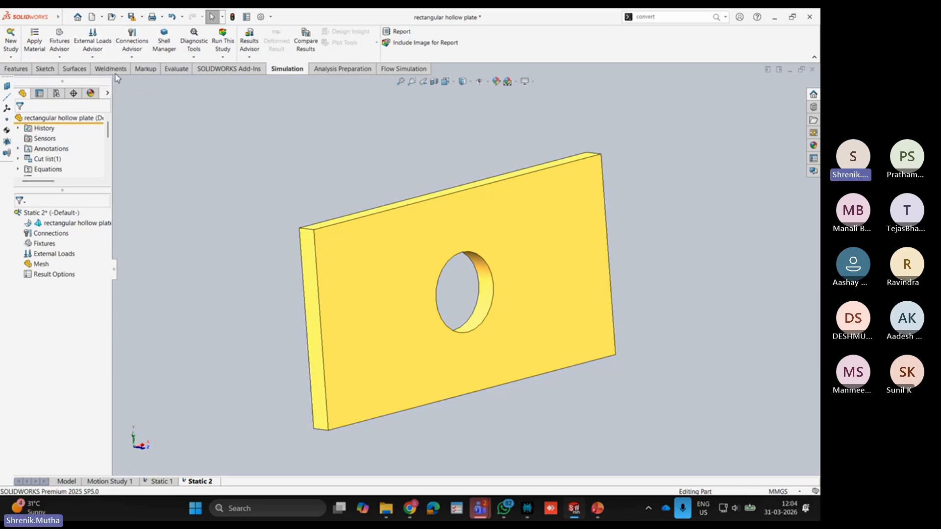
Step: Review the sheet metal plate's shell definition and its Thin and Thick type options in the Shell Manager, and leave without changes
left_click(164, 43)
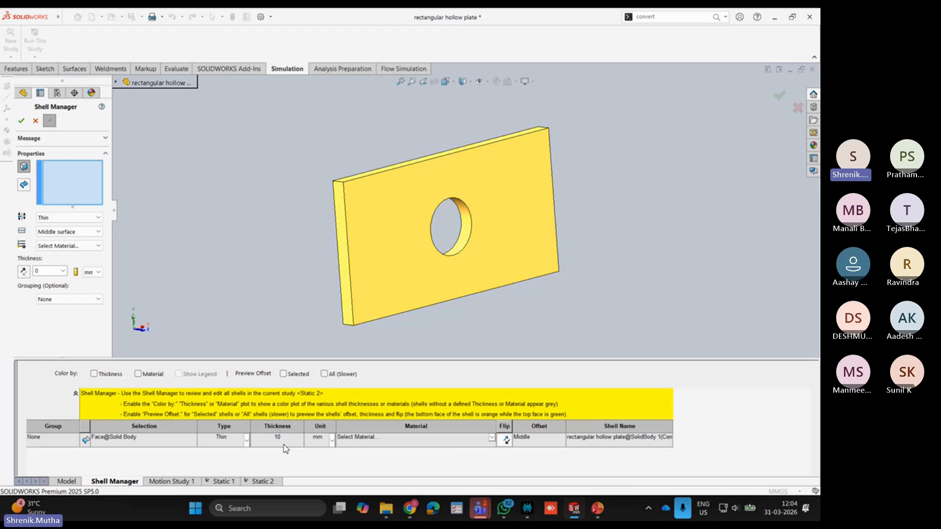
left_click(247, 441)
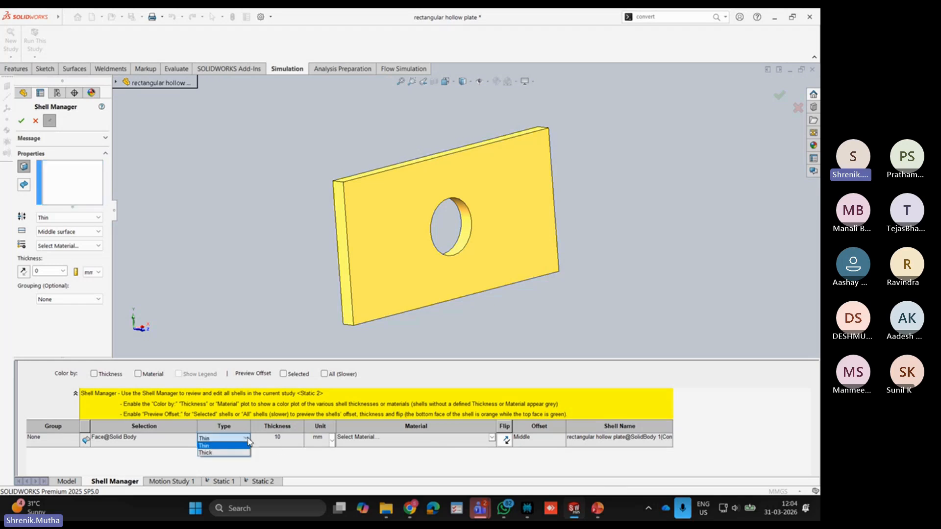
left_click(245, 445)
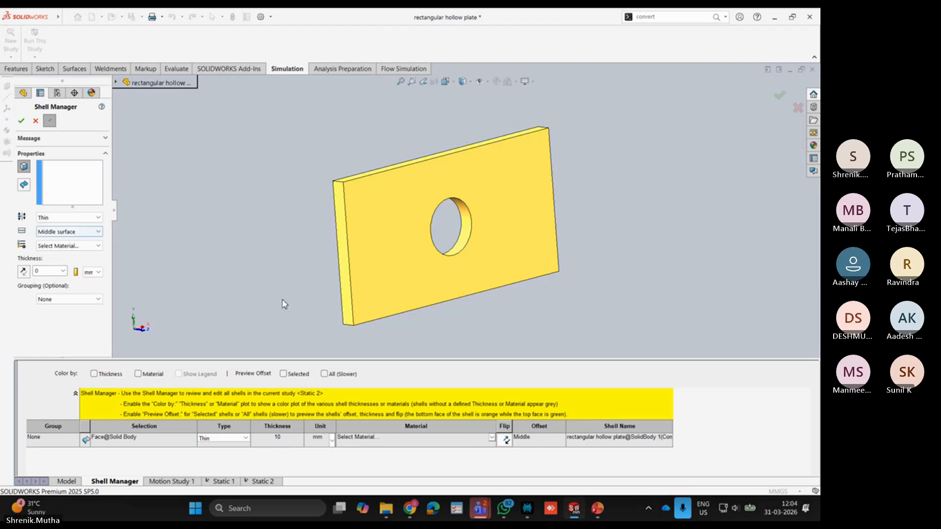
left_click(41, 126)
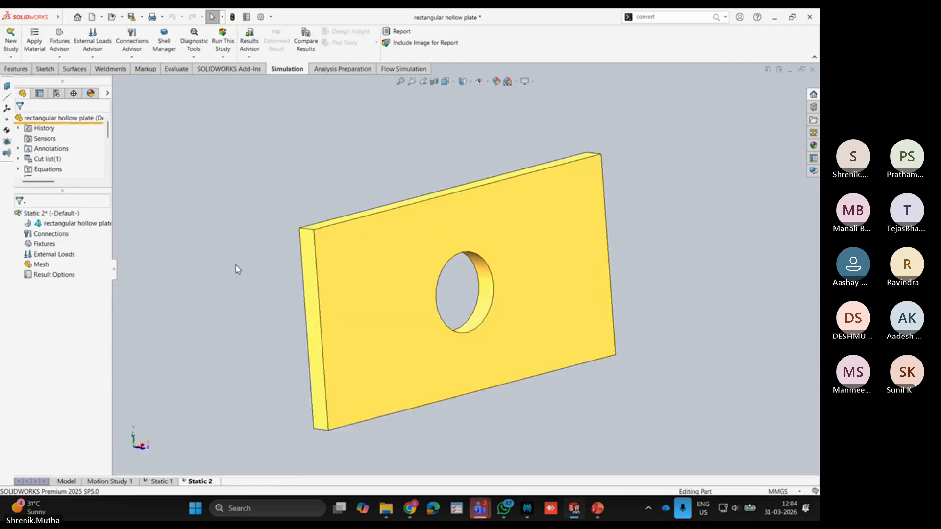
Step: Apply the Alloy Steel material to the plate body in the new static study
mouse_move(460, 293)
middle_mouse_down()
mouse_move(431, 297)
mouse_move(469, 294)
middle_mouse_up()
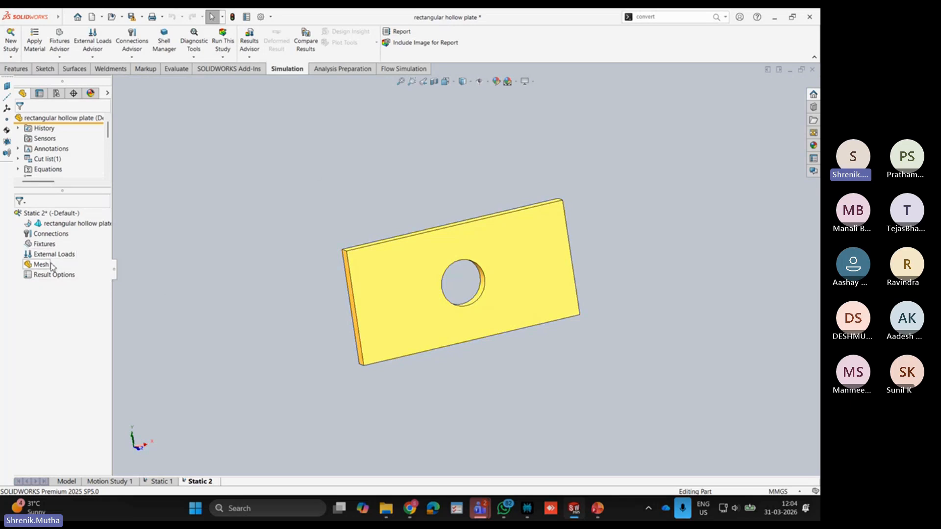
right_click(51, 224)
left_click(64, 233)
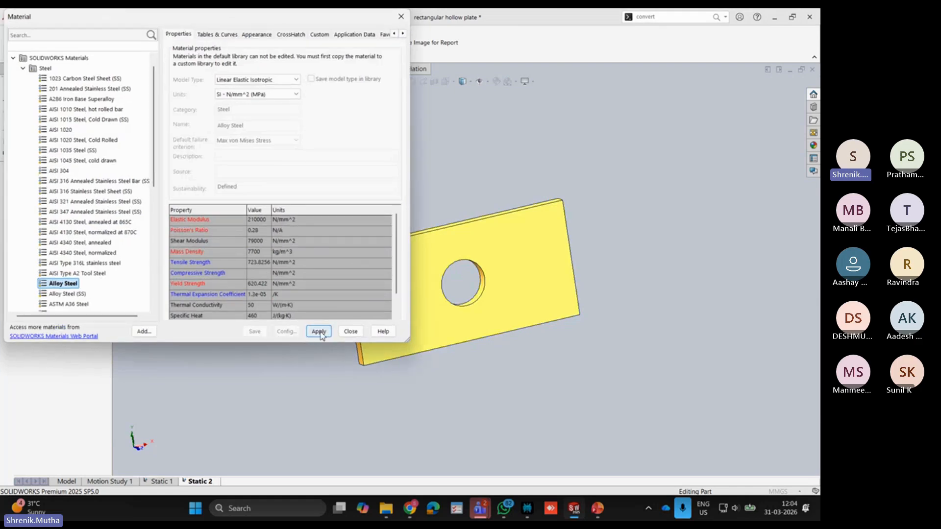
left_click(318, 331)
left_click(350, 331)
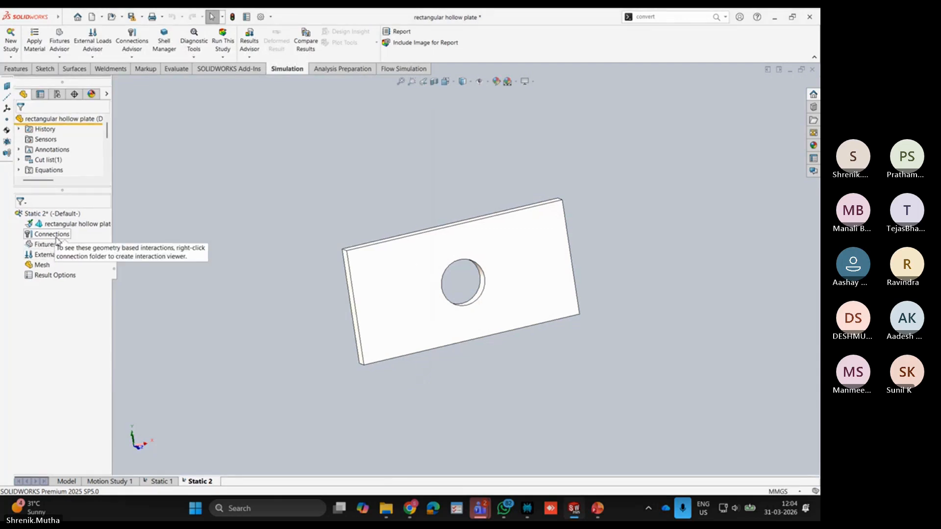
left_click(63, 255)
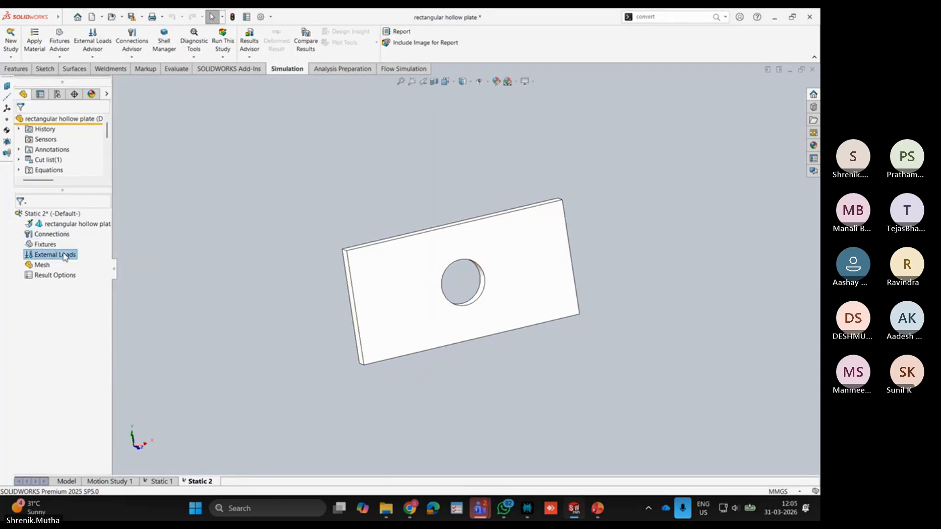
right_click(64, 256)
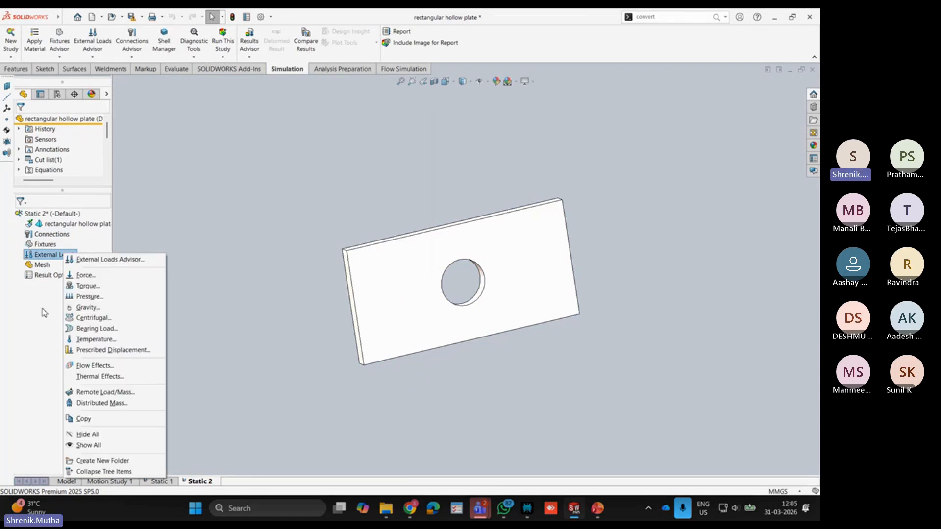
key("Escape")
Step: Apply a Fixed Geometry fixture to the plate's narrow end face opposite the end to be pulled, clearing the mistaken edge and face selections
left_click(44, 244)
right_click(44, 244)
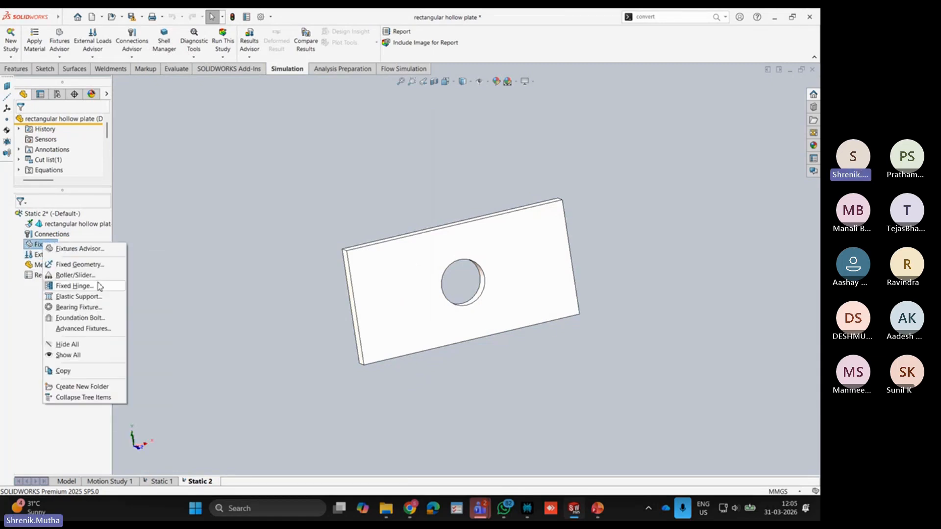
left_click(76, 264)
scroll(377, 280, "up", 5)
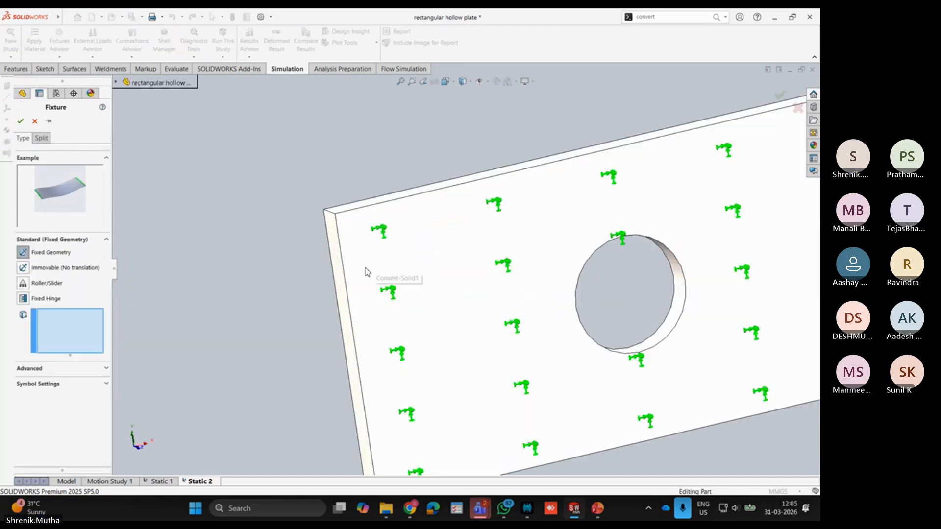
left_click(340, 235)
left_click(339, 235)
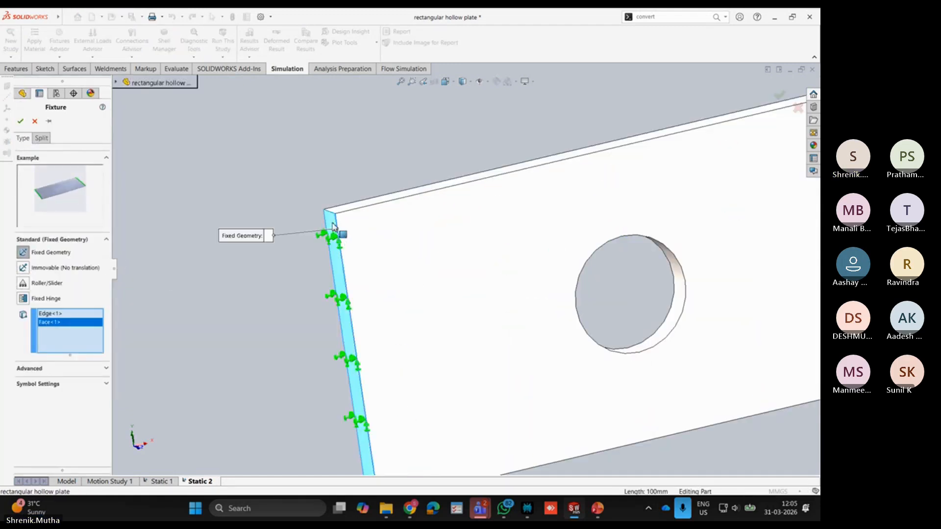
right_click(75, 340)
left_click(88, 342)
scroll(245, 230, "up", 2)
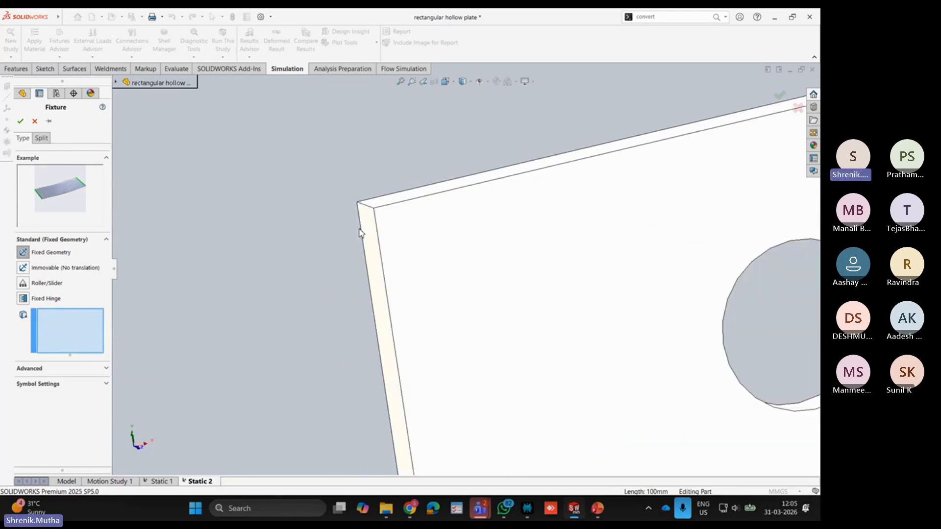
left_click(368, 228)
left_click(20, 121)
Step: Apply a 500 N normal force to the narrow end face opposite the fixture, reversed so it pulls outward
scroll(273, 219, "up", 6)
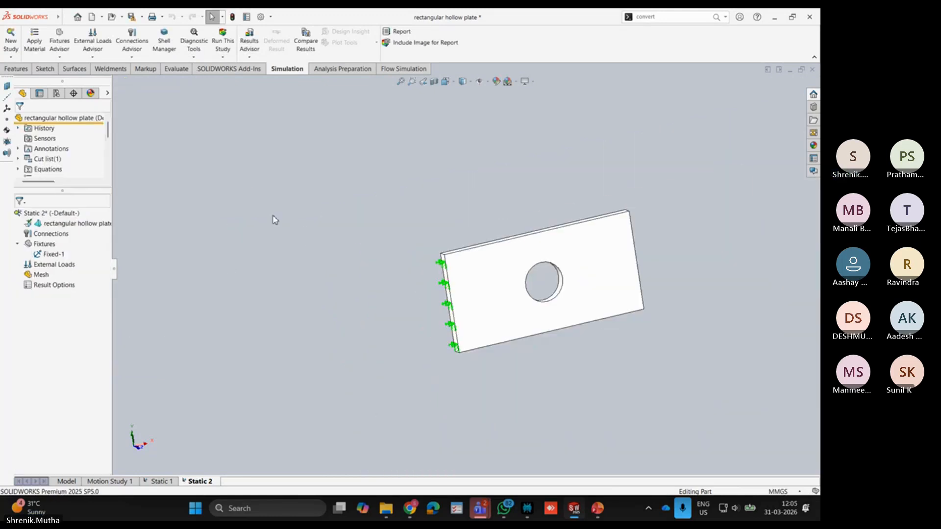
middle_click_drag(625, 264, 539, 269)
scroll(616, 252, "down", 3)
scroll(617, 253, "down", 2)
scroll(59, 156, "down", 3)
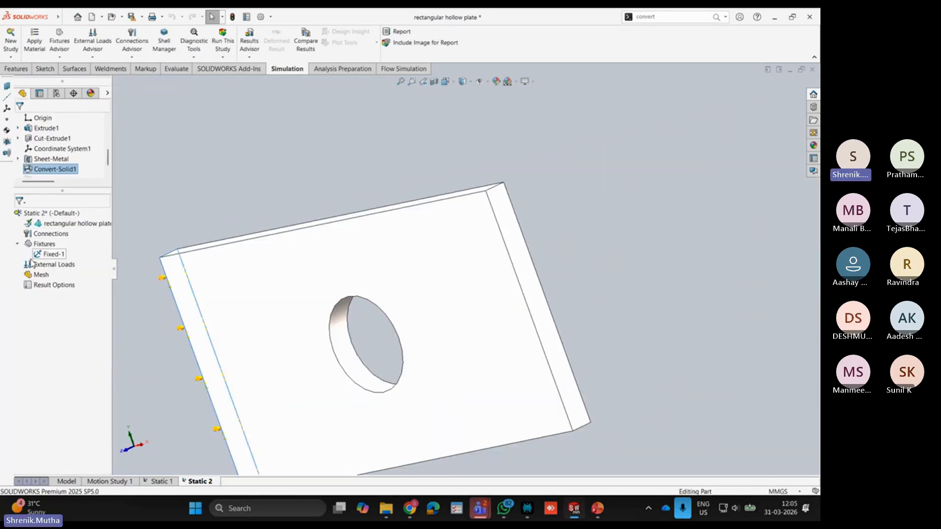
right_click(54, 264)
left_click(57, 286)
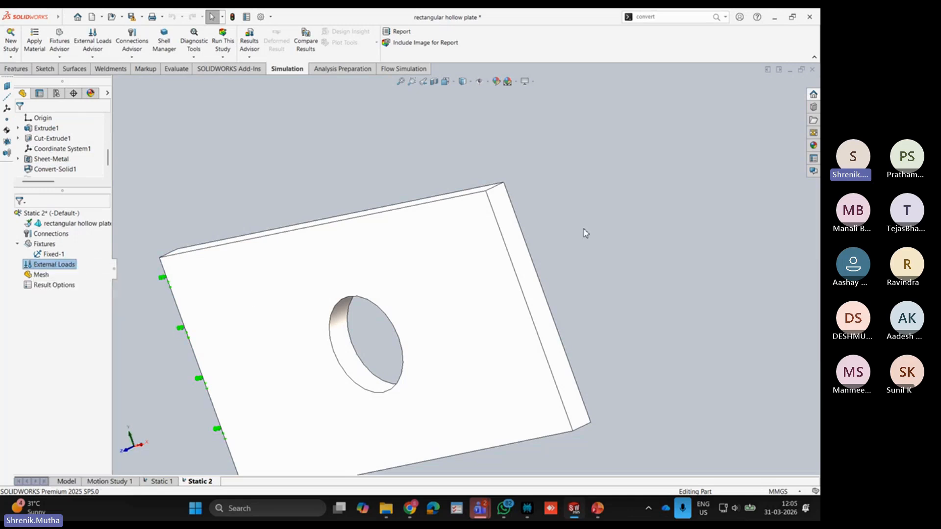
left_click(521, 262)
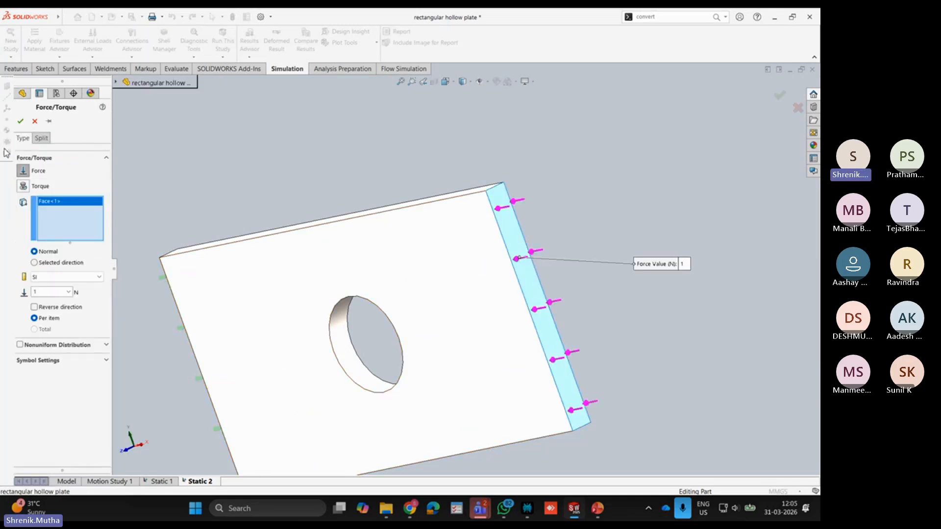
left_click(34, 307)
left_click(43, 293)
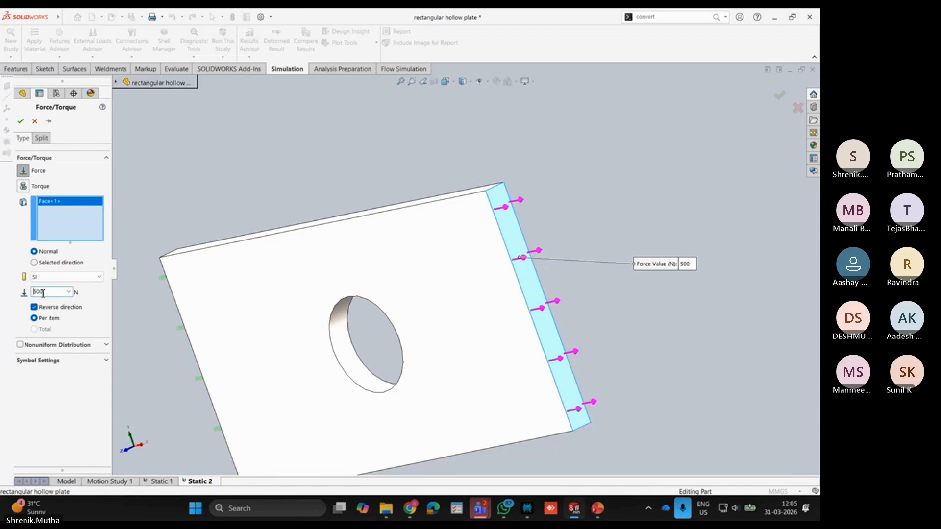
left_click(20, 121)
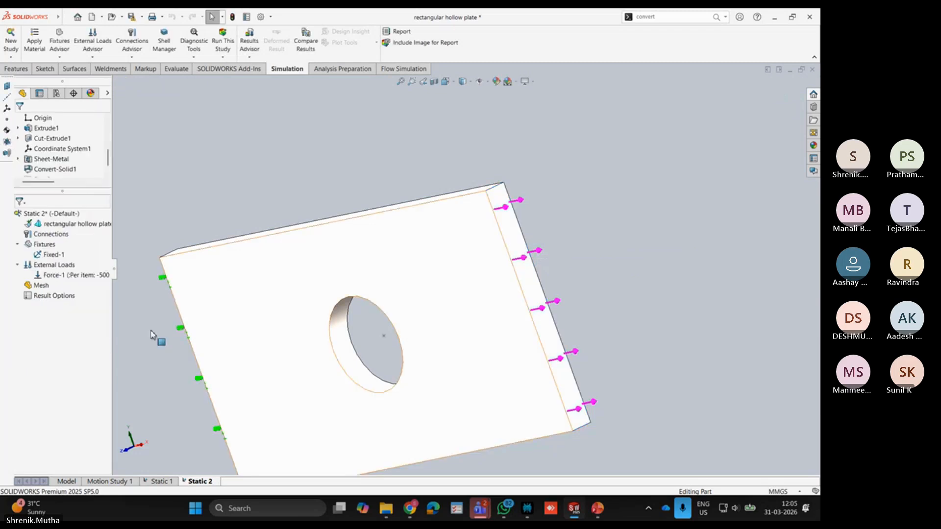
Step: Enable blended curvature-based mesh parameters and calculate the minimum element size from the geometry's minimum radius of curvature, without applying it
right_click(49, 285)
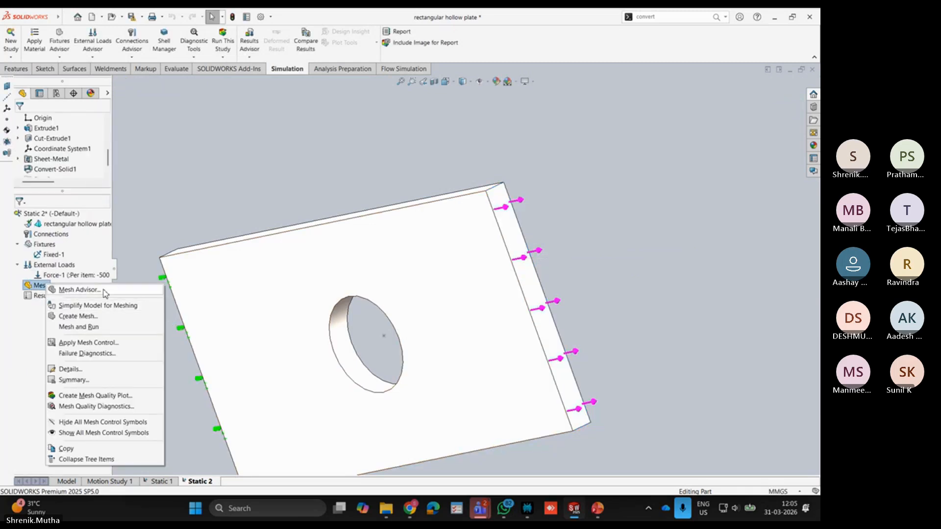
left_click(92, 318)
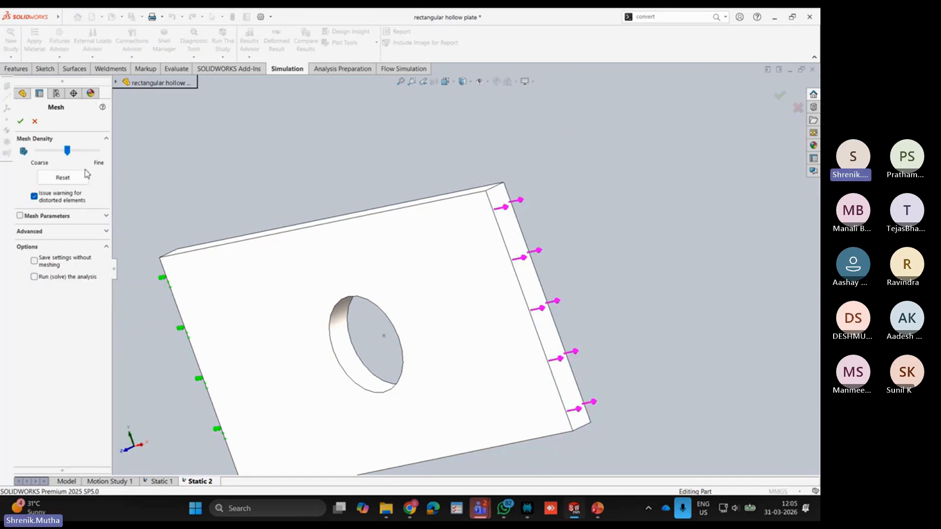
left_click(105, 216)
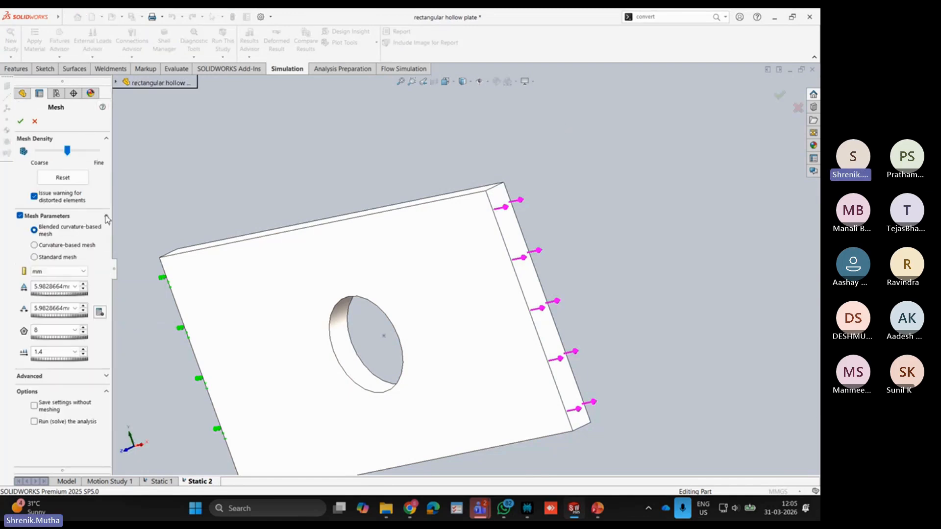
left_click(101, 313)
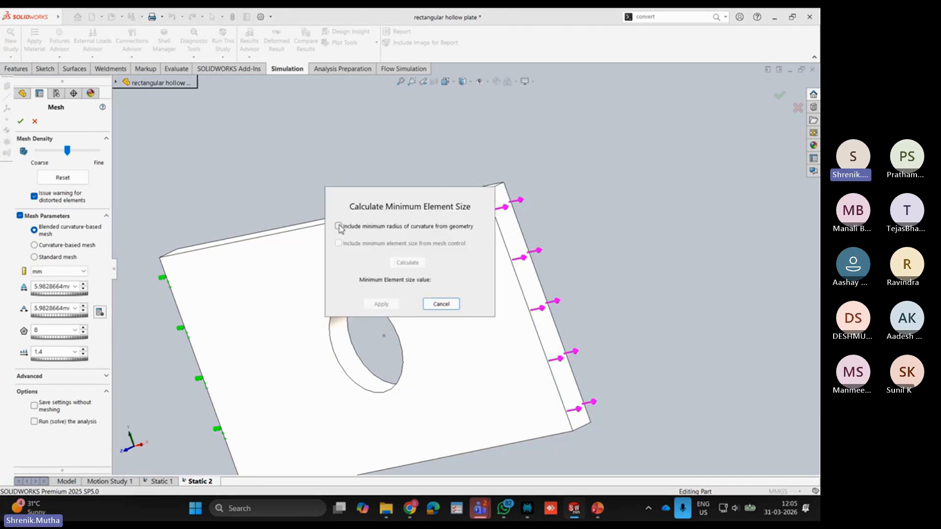
left_click(338, 226)
left_click(410, 263)
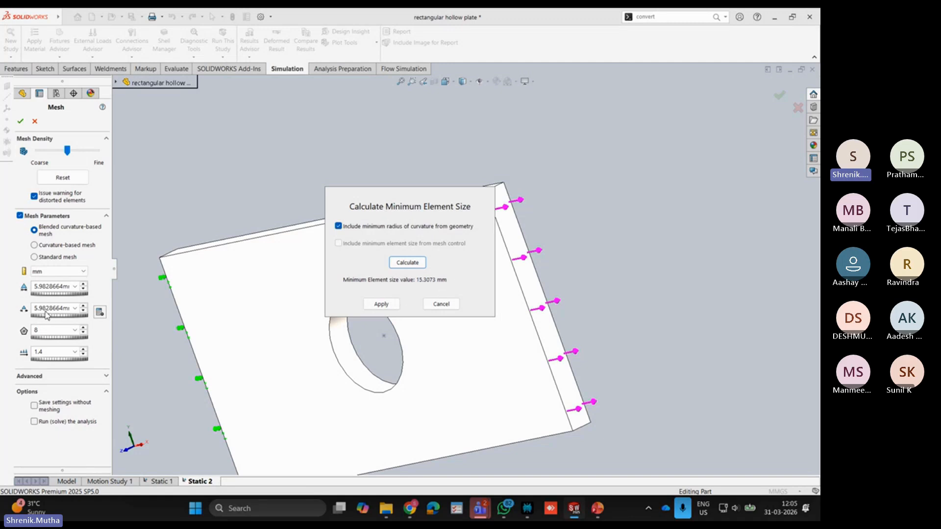
left_click(441, 305)
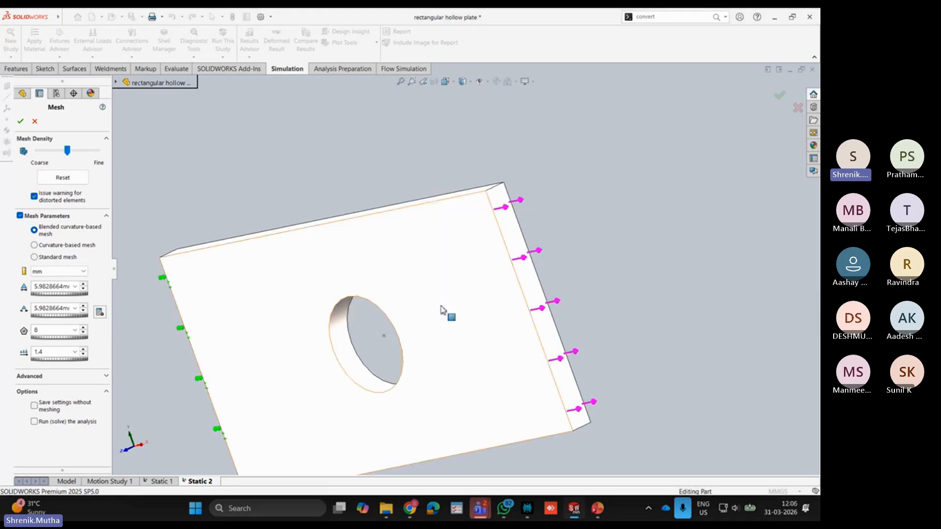
Step: Generate the blended curvature-based mesh at the default density and inspect the meshed plate from several angles
scroll(438, 307, "up", 5)
middle_click_drag(433, 306, 427, 257)
scroll(439, 290, "down", 5)
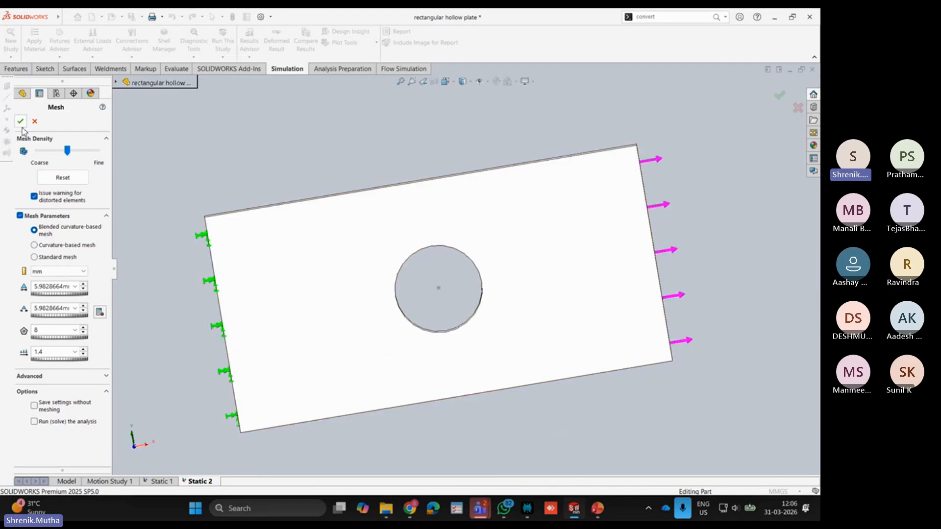
left_click(21, 125)
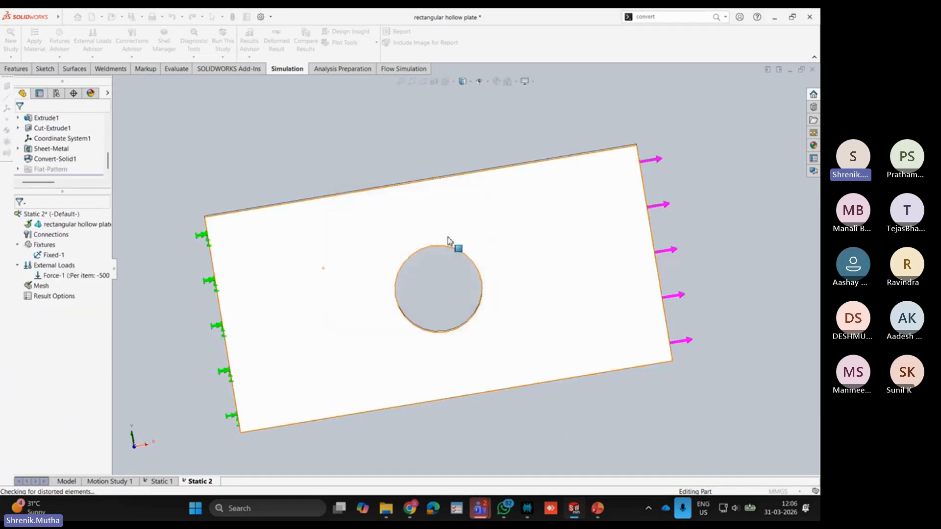
middle_click_drag(455, 324, 449, 263)
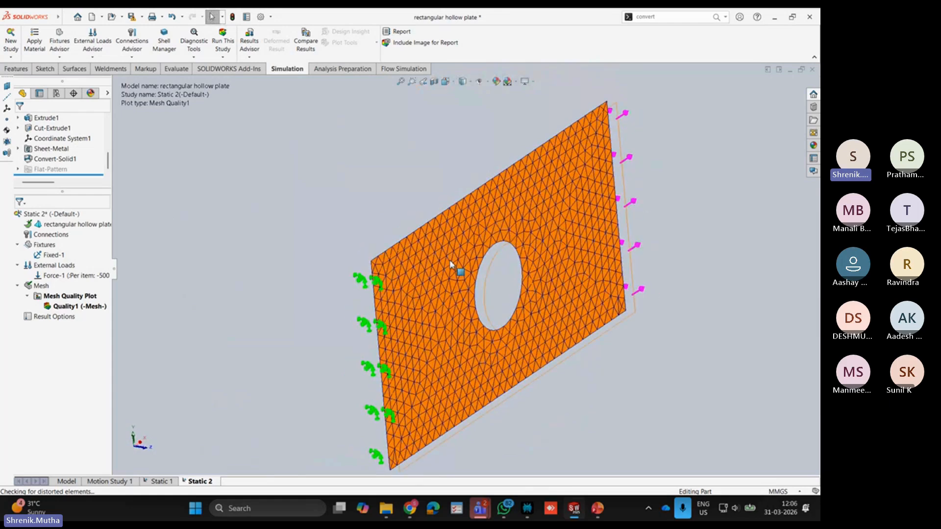
middle_click_drag(450, 263, 520, 298)
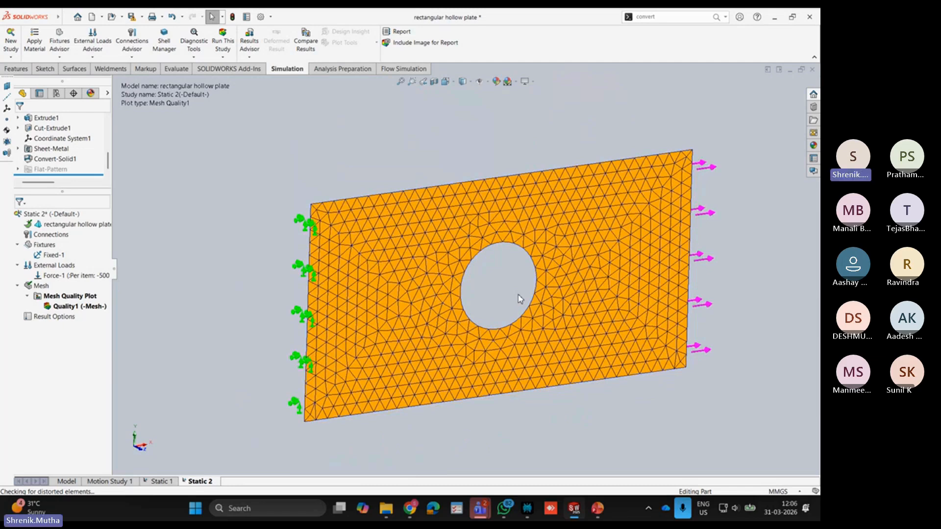
scroll(519, 298, "down", 2)
scroll(460, 268, "up", 3)
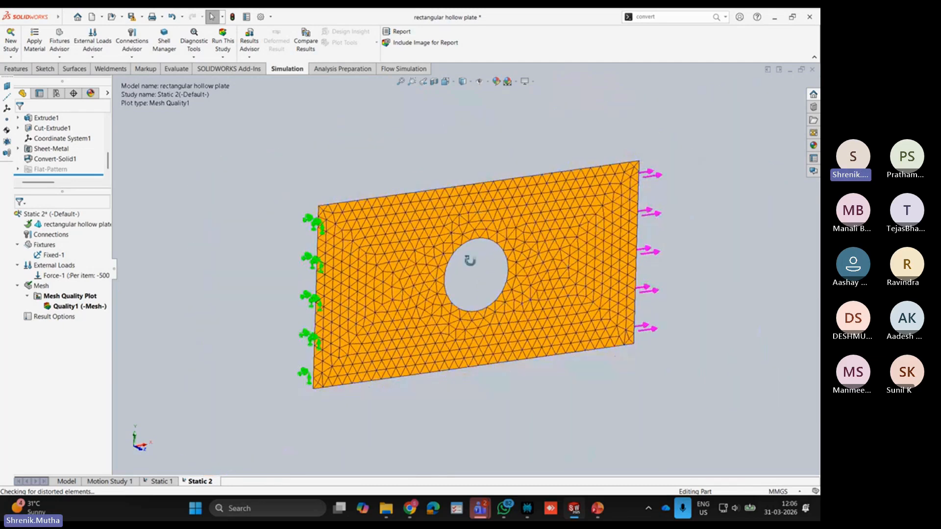
mouse_move(471, 260)
middle_mouse_down()
mouse_move(446, 267)
mouse_move(463, 256)
middle_mouse_up()
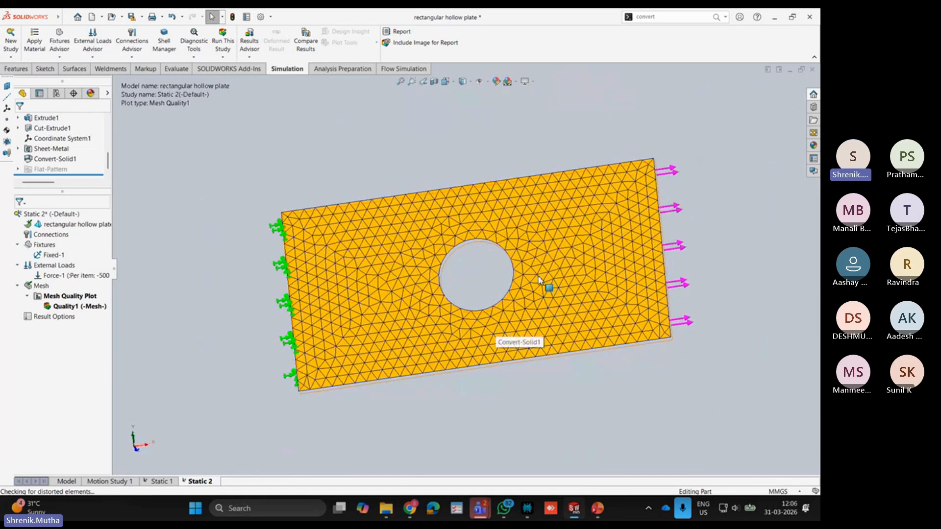
Step: Run the Static 2 study and examine the von Mises stress distribution around the plate's hole
left_click(223, 36)
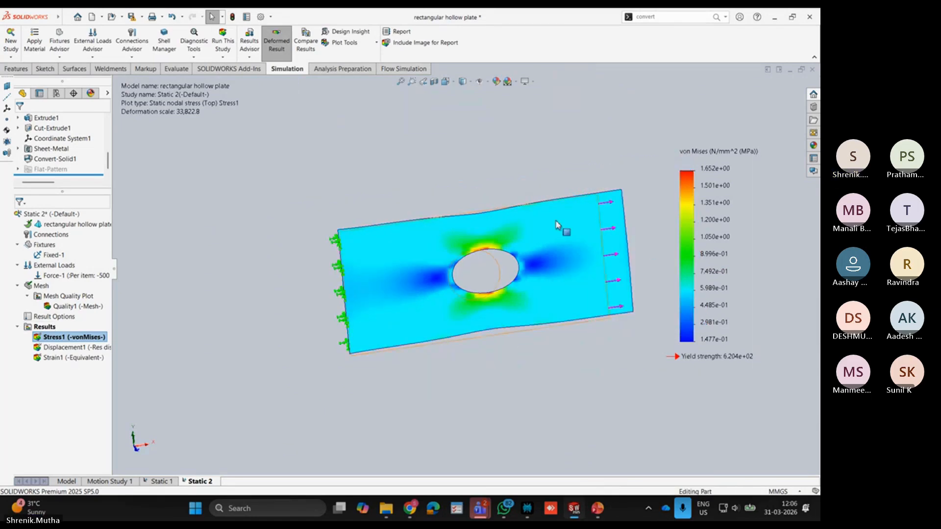
scroll(563, 224, "down", 3)
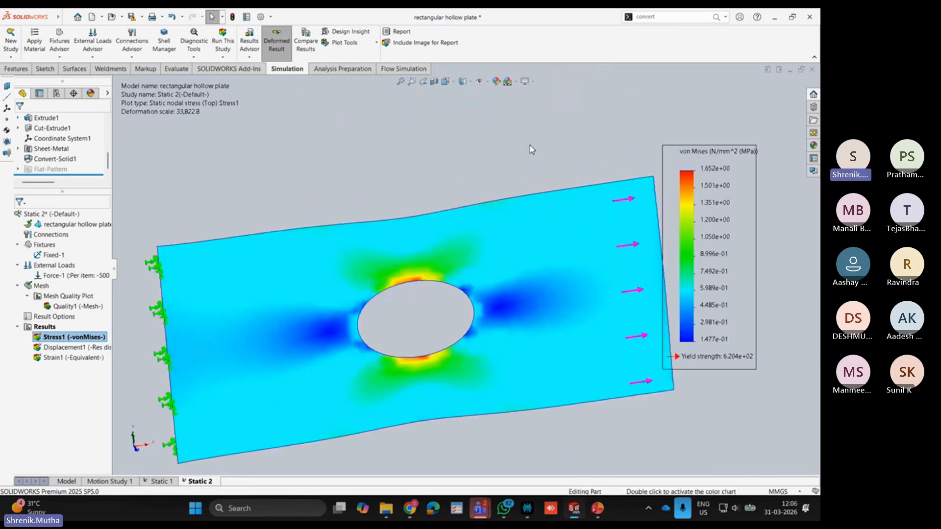
right_click(337, 99)
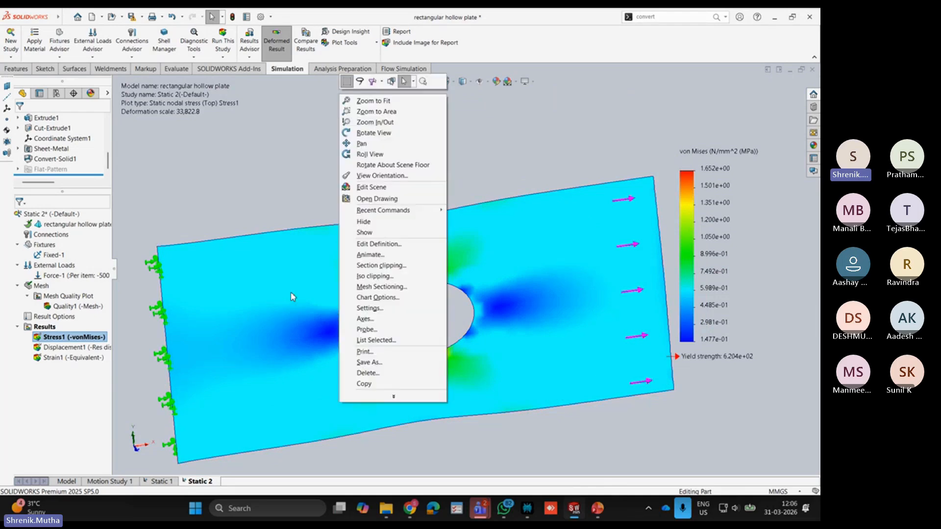
left_click(360, 100)
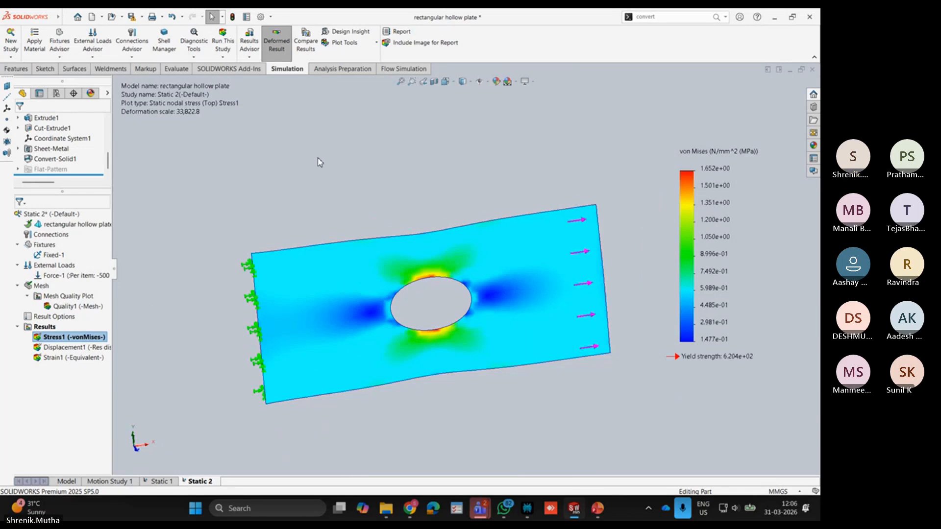
scroll(391, 343, "up", 4)
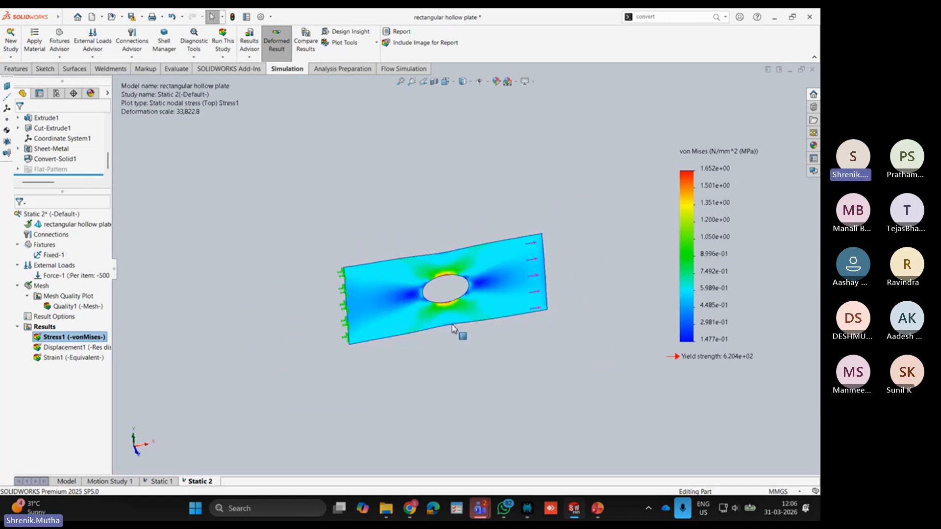
middle_click_drag(444, 302, 442, 239)
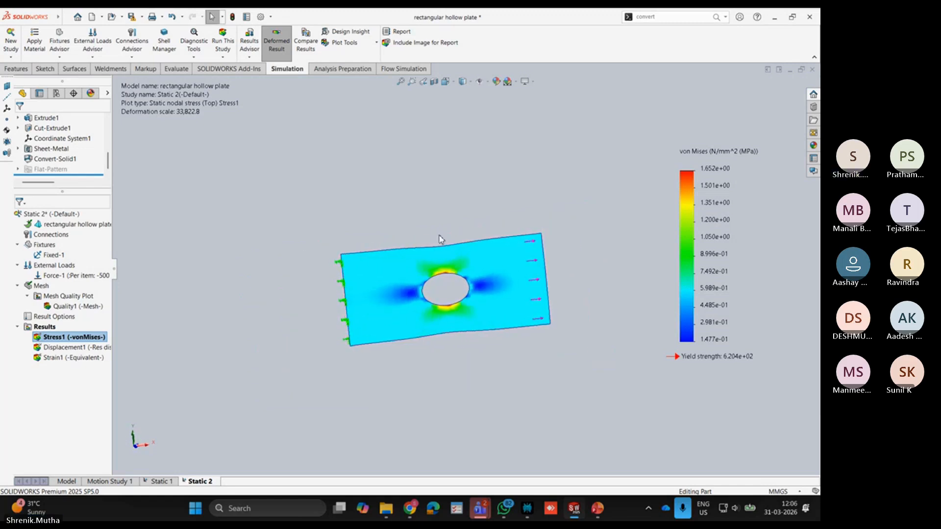
scroll(442, 296, "down", 2)
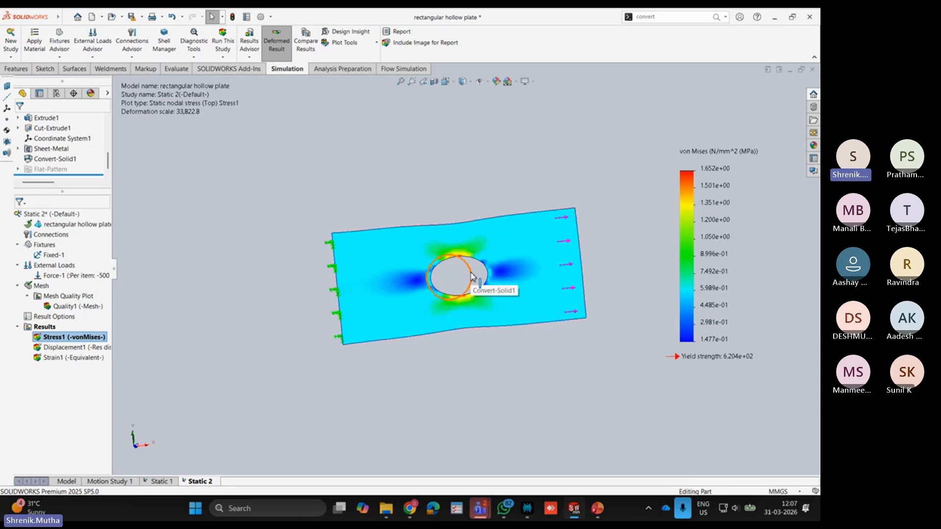
mouse_move(472, 277)
middle_mouse_down()
mouse_move(438, 283)
mouse_move(457, 269)
middle_mouse_up()
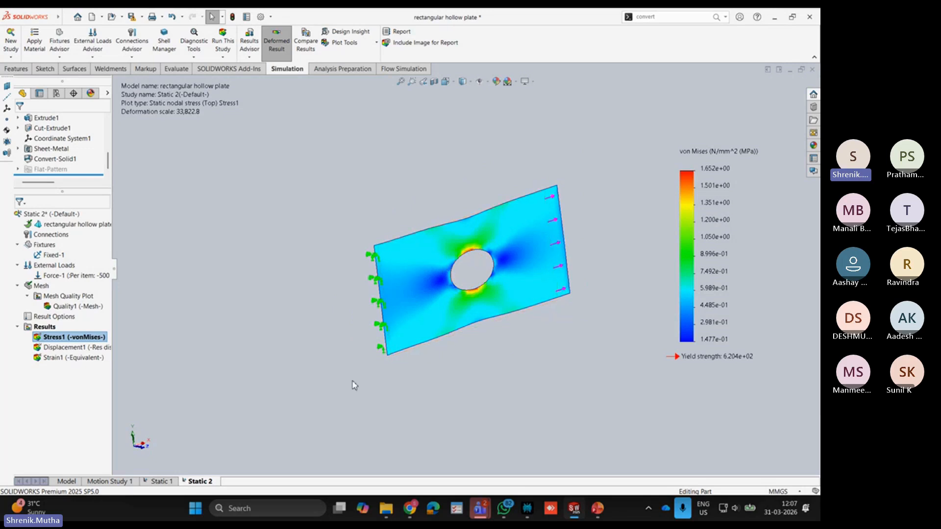
Step: Check the Static 1 study, return to Static 2, and show its mesh quality plot to examine the shell mesh
left_click(160, 481)
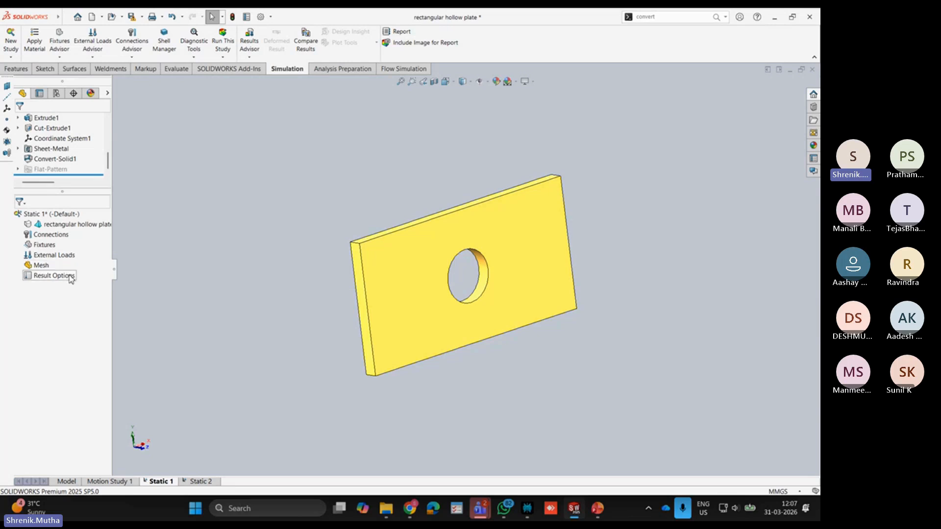
left_click(199, 481)
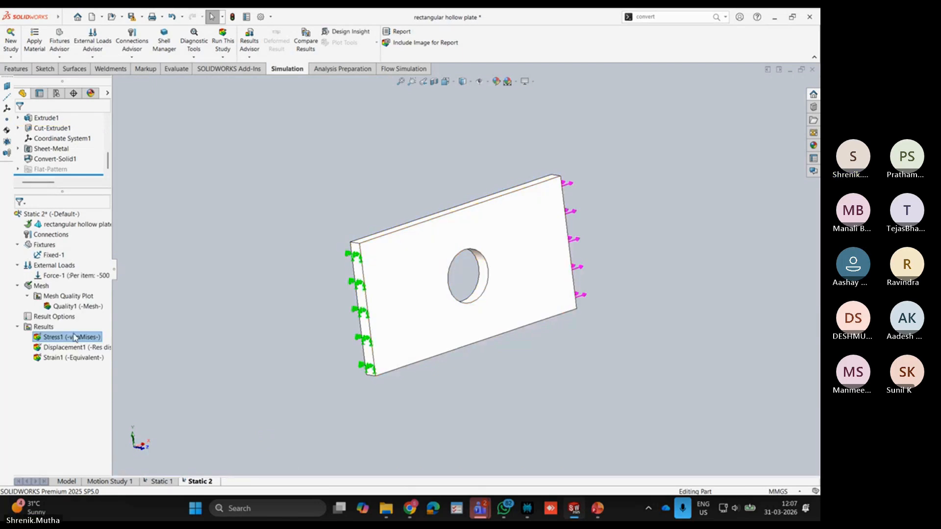
right_click(51, 306)
left_click(78, 315)
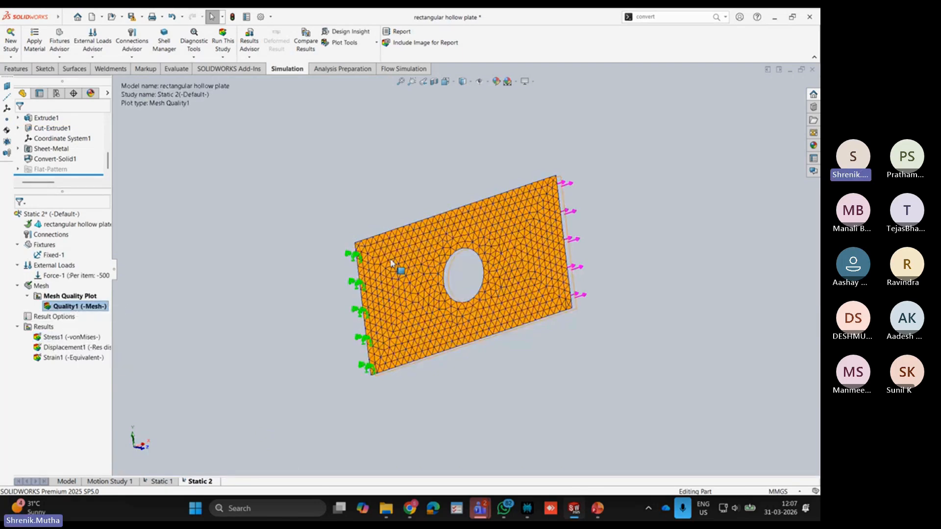
scroll(397, 270, "down", 3)
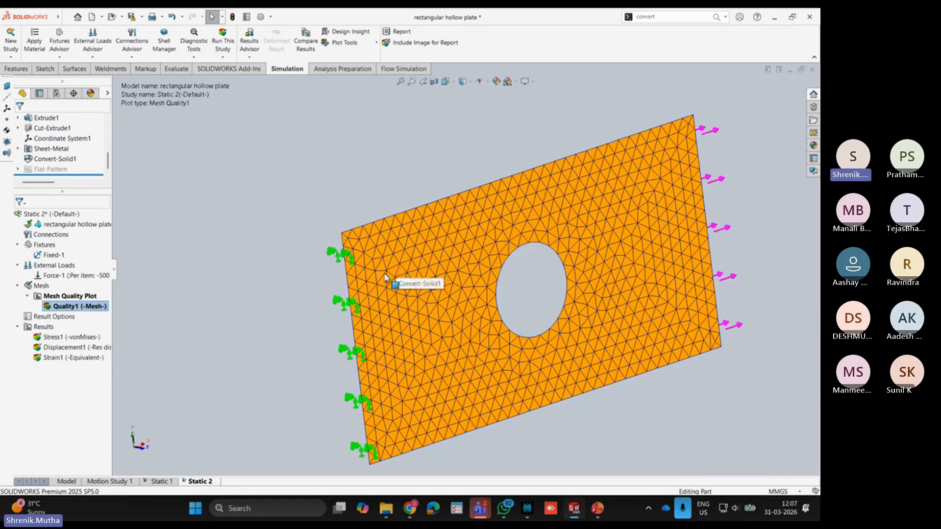
scroll(235, 280, "up", 3)
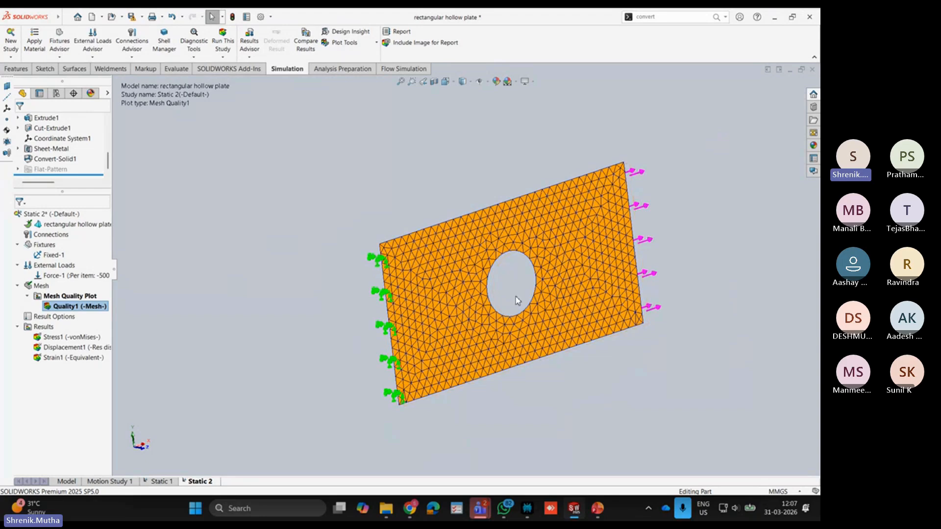
Step: Examine the shell mesh on the rectangular hollow plate and around its hole from several angles
middle_click_drag(518, 284, 530, 293)
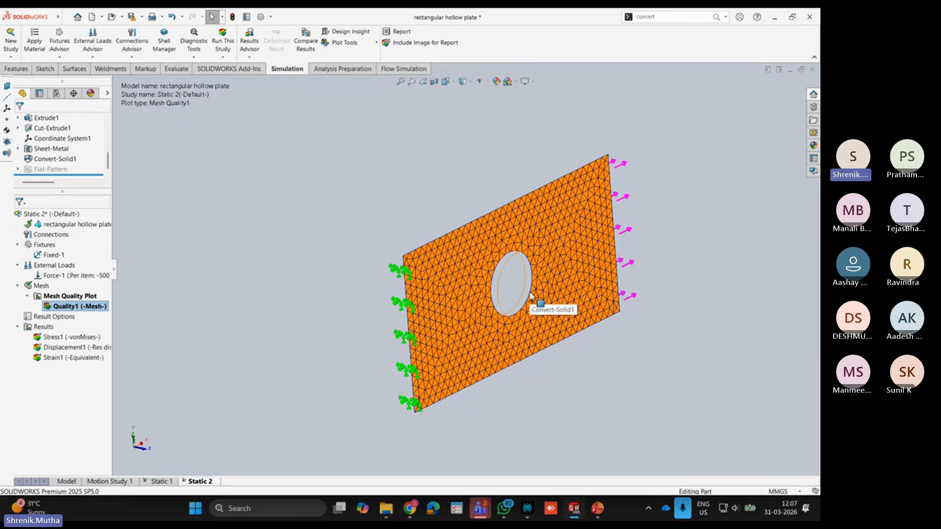
middle_click_drag(530, 293, 616, 354)
middle_click_drag(603, 316, 533, 312)
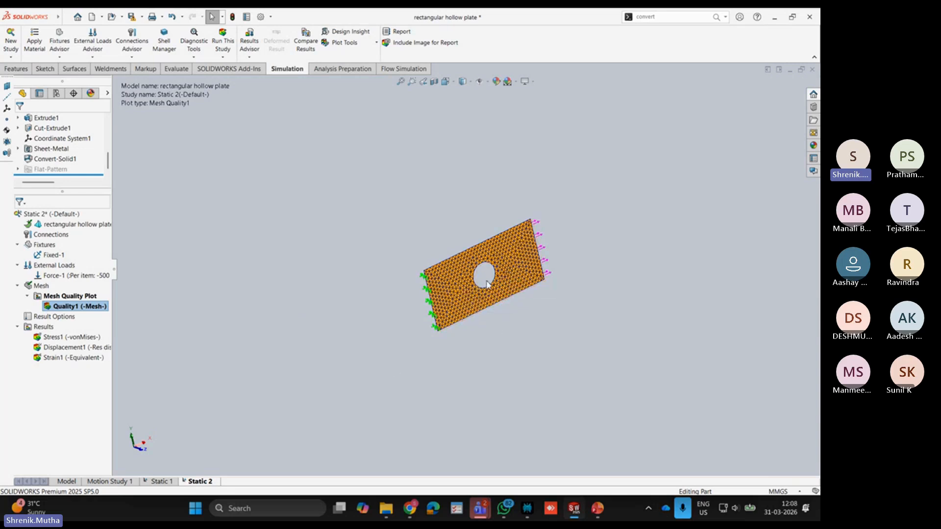
scroll(503, 293, "down", 2)
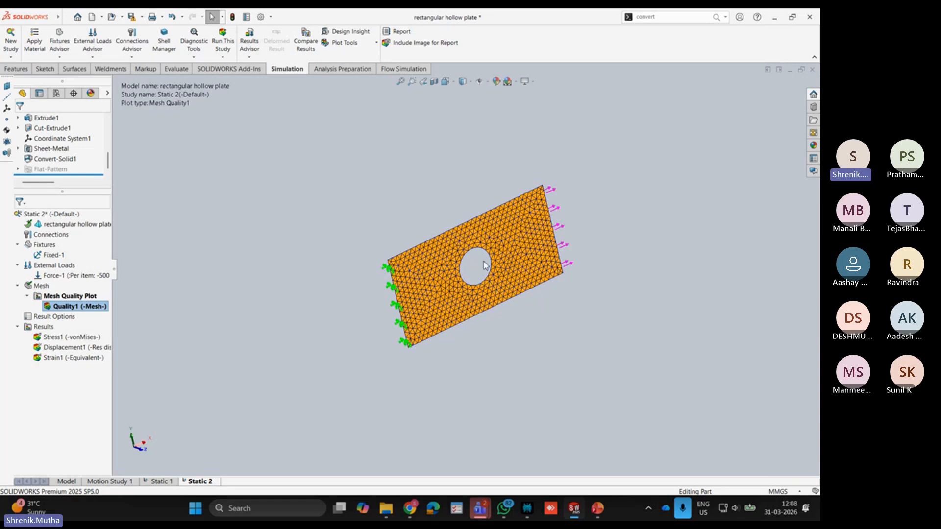
middle_click_drag(482, 277, 493, 298)
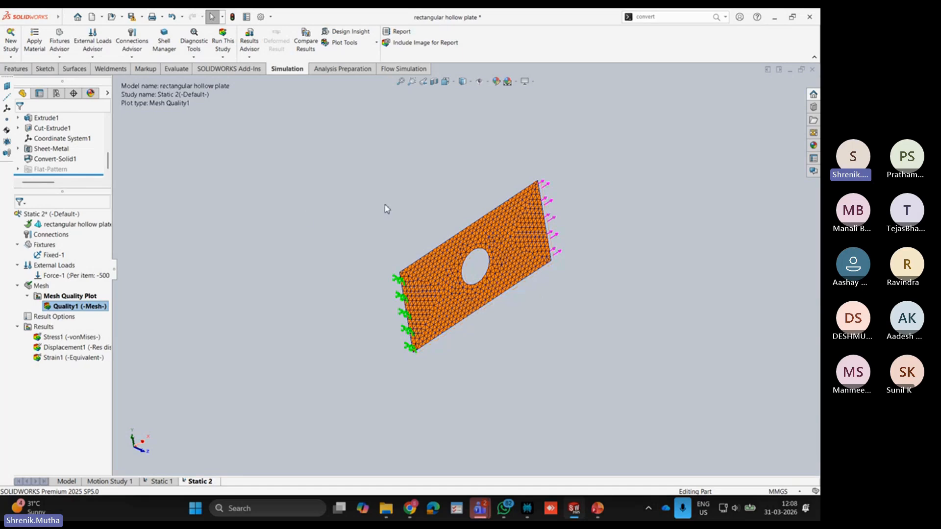
scroll(434, 214, "up", 4)
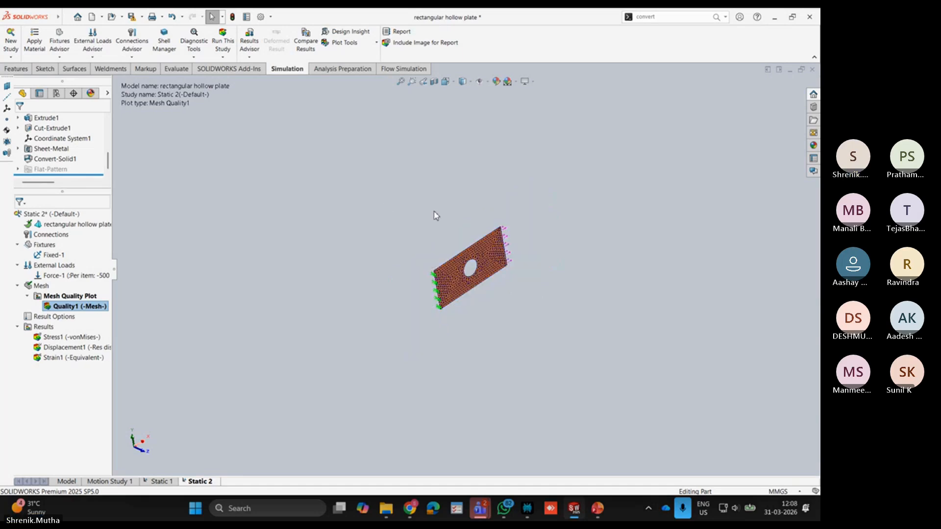
Step: Close the hollow plate part and open Conveyor Frame from the Lesson09 > Case Study > Conveyor Frame - Beam Elements folder
left_click(812, 70)
left_click(431, 271)
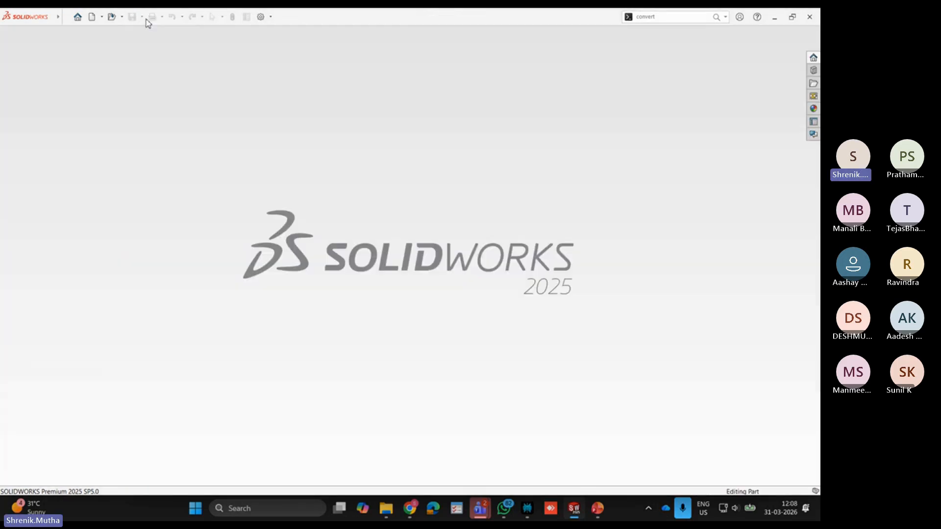
key("ctrl+o")
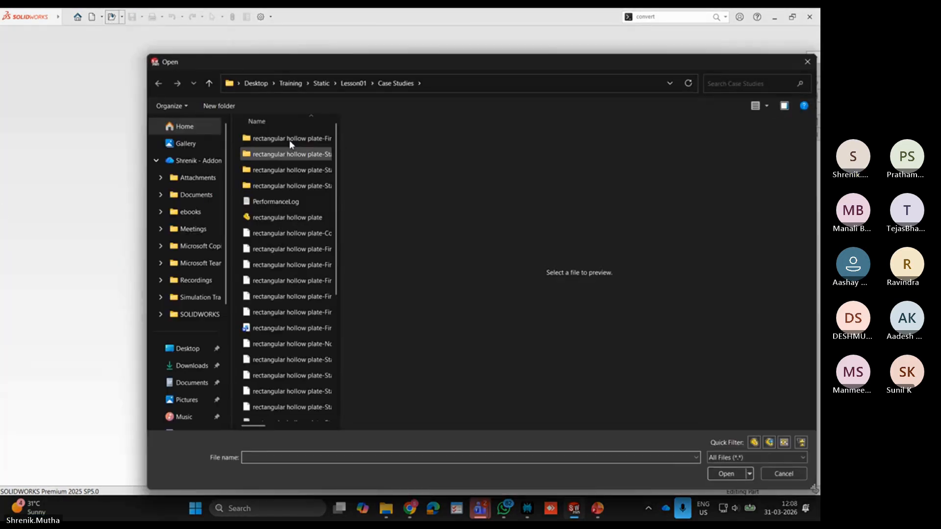
left_click(353, 84)
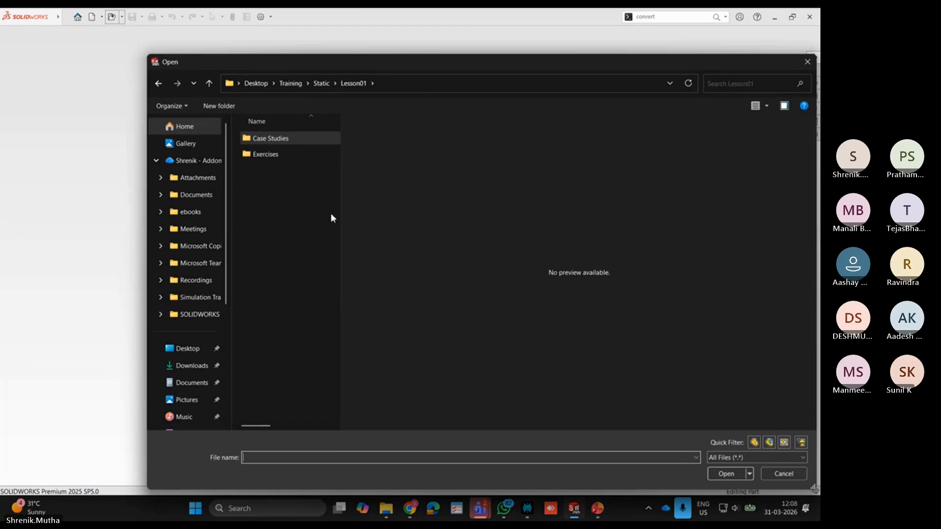
left_click(321, 83)
double_click(262, 200)
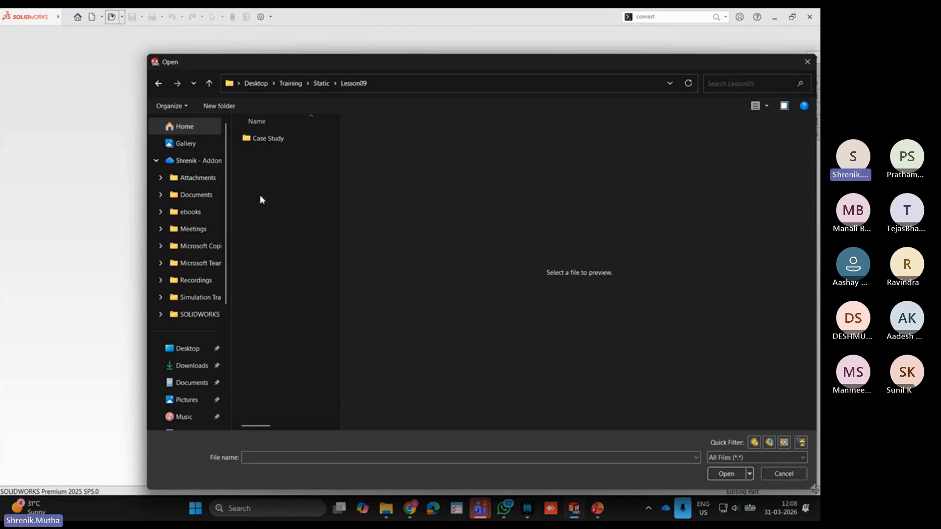
double_click(274, 143)
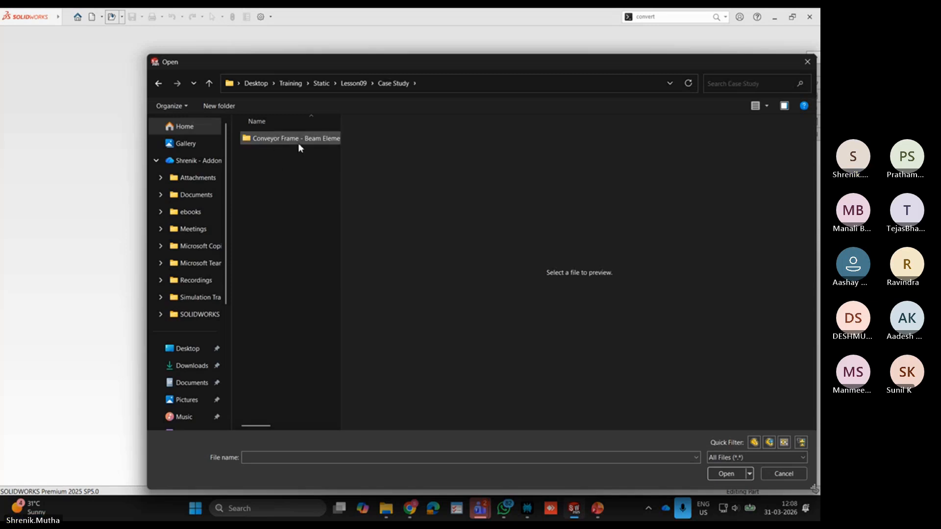
left_click(297, 142)
double_click(298, 142)
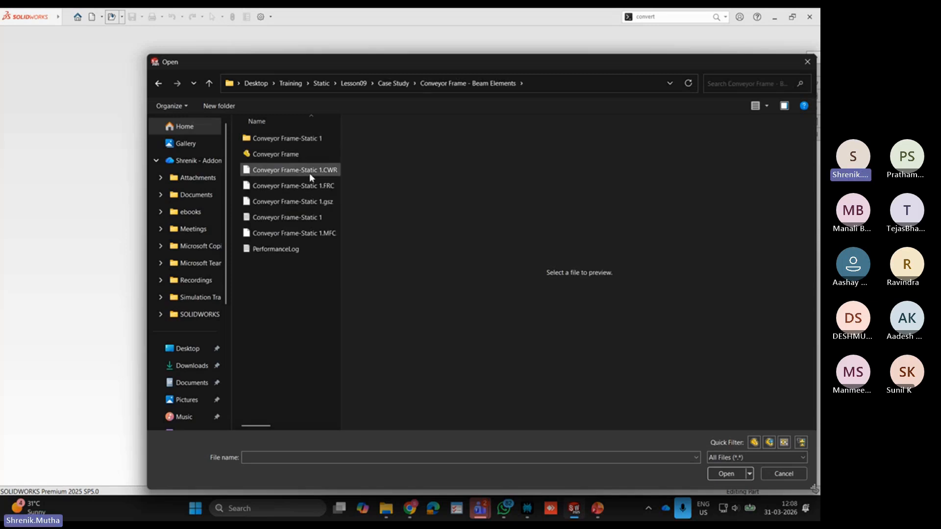
left_click(308, 171)
left_click(299, 154)
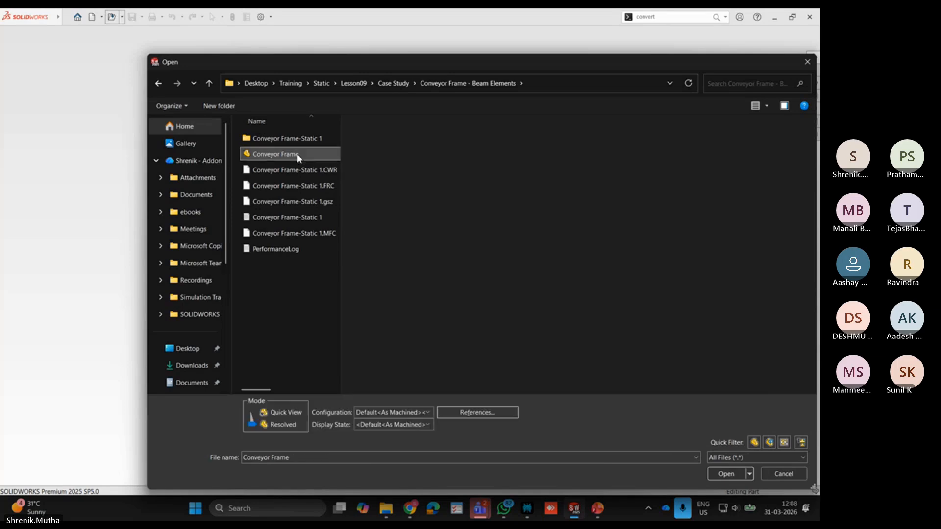
left_click(718, 474)
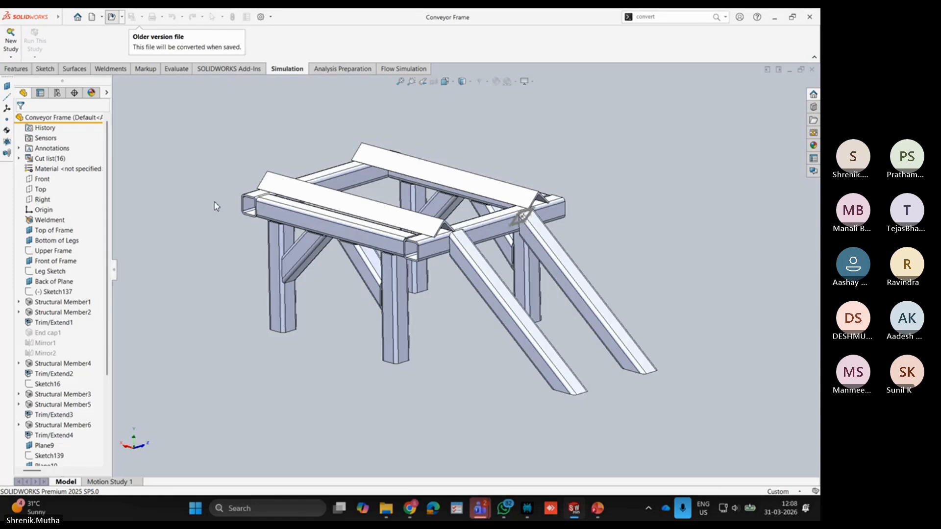
Step: Examine the conveyor frame's structural members, including the open tube end and the angle section resting on the upper frame
middle_click_drag(414, 267, 431, 315)
scroll(447, 310, "down", 5)
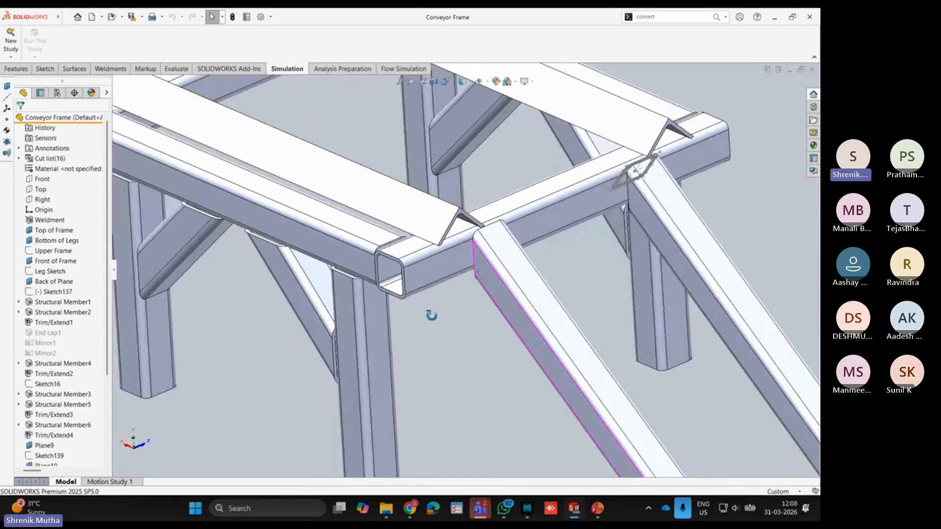
scroll(431, 315, "up", 5)
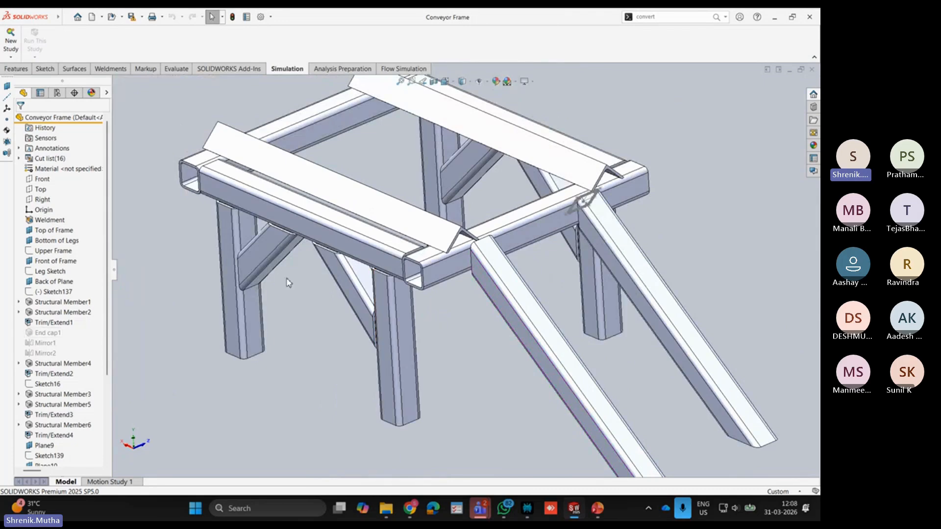
middle_click_drag(287, 282, 473, 296)
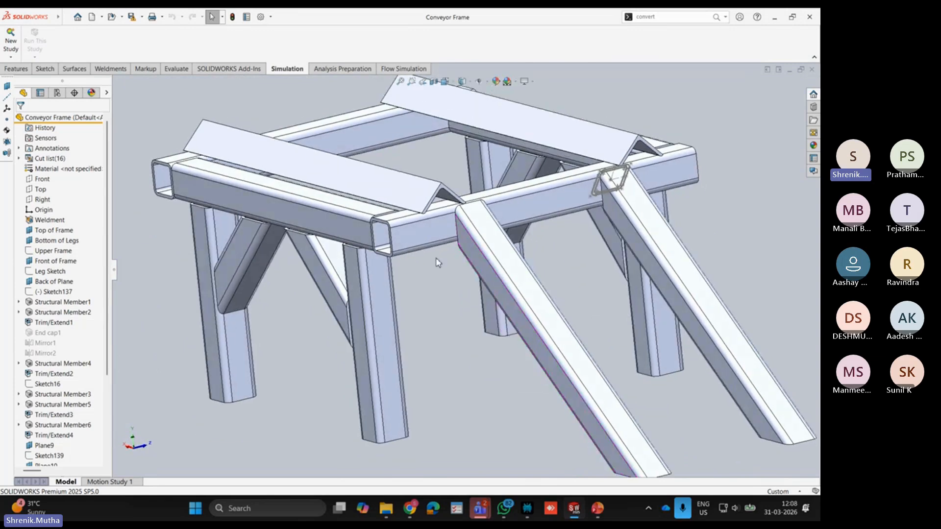
scroll(437, 262, "down", 1)
middle_click_drag(430, 248, 414, 234)
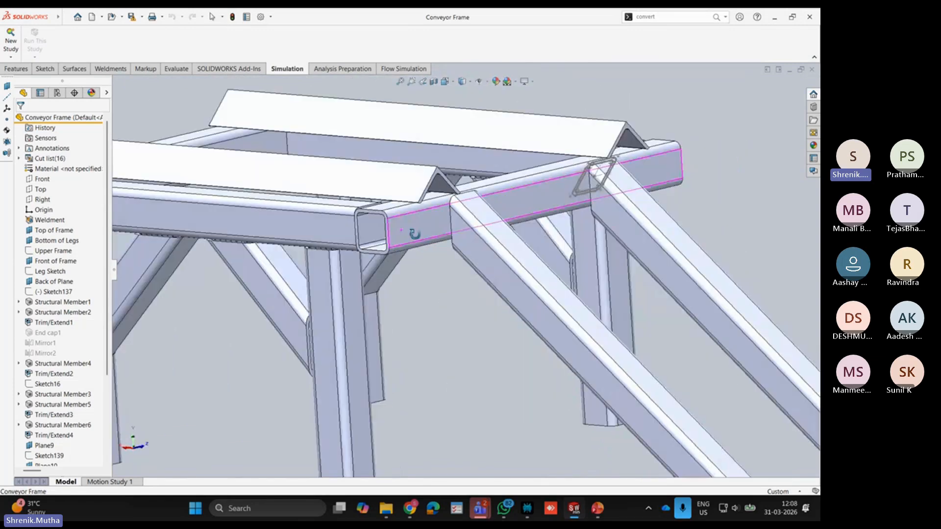
scroll(406, 237, "down", 5)
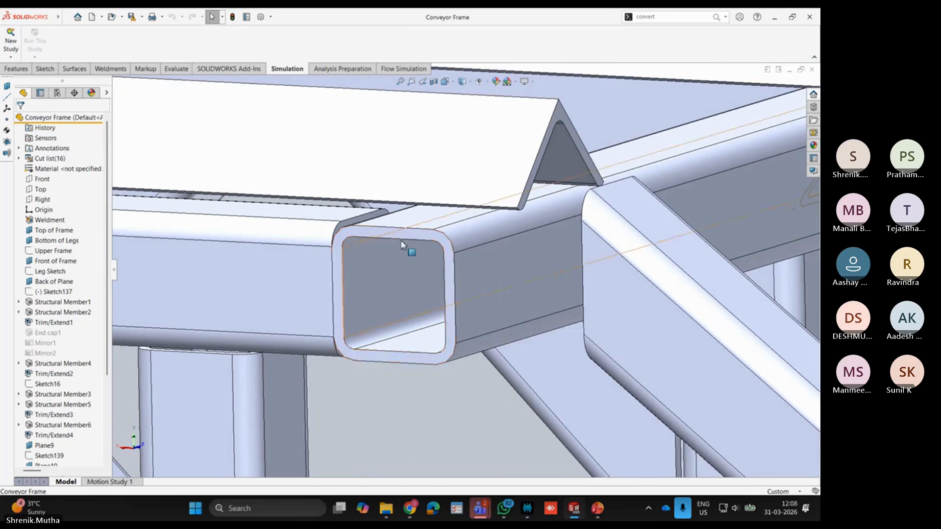
scroll(411, 242, "up", 4)
middle_click_drag(417, 231, 400, 238)
scroll(504, 183, "down", 4)
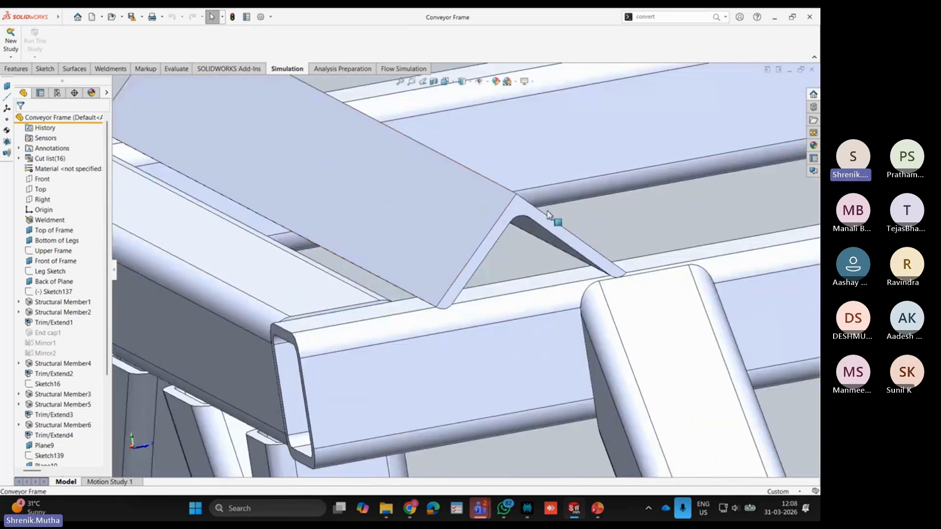
scroll(541, 216, "up", 8)
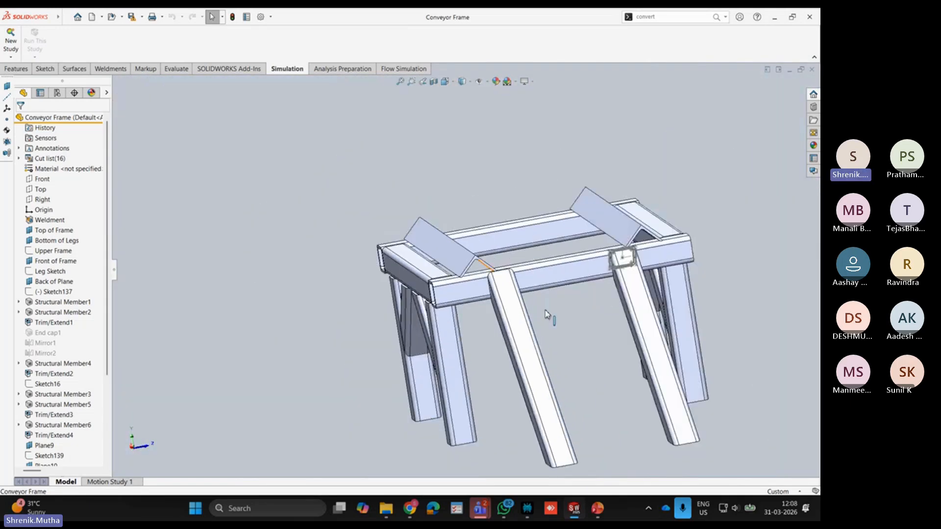
Step: Inspect the hollow square tube's cross-section and wall thickness at the frame's corner joint
middle_click_drag(489, 283, 517, 267)
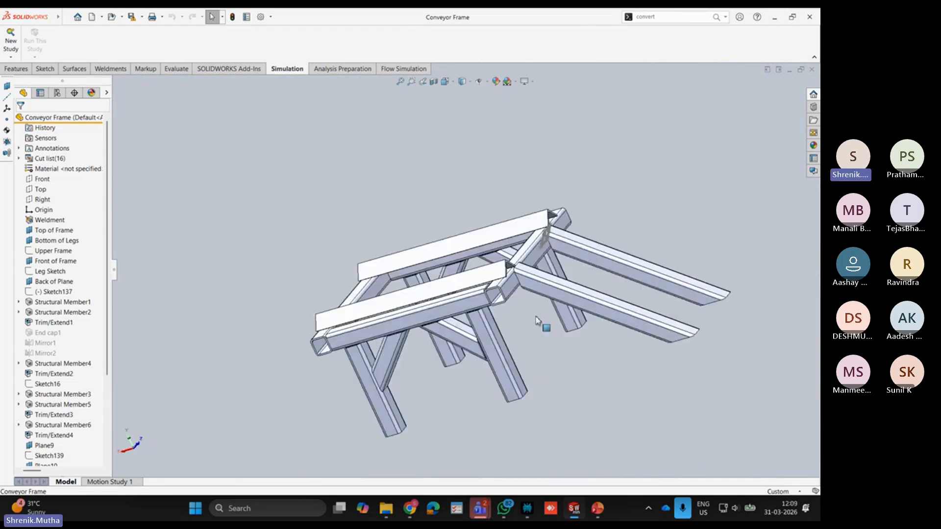
scroll(517, 268, "down", 5)
scroll(434, 300, "up", 3)
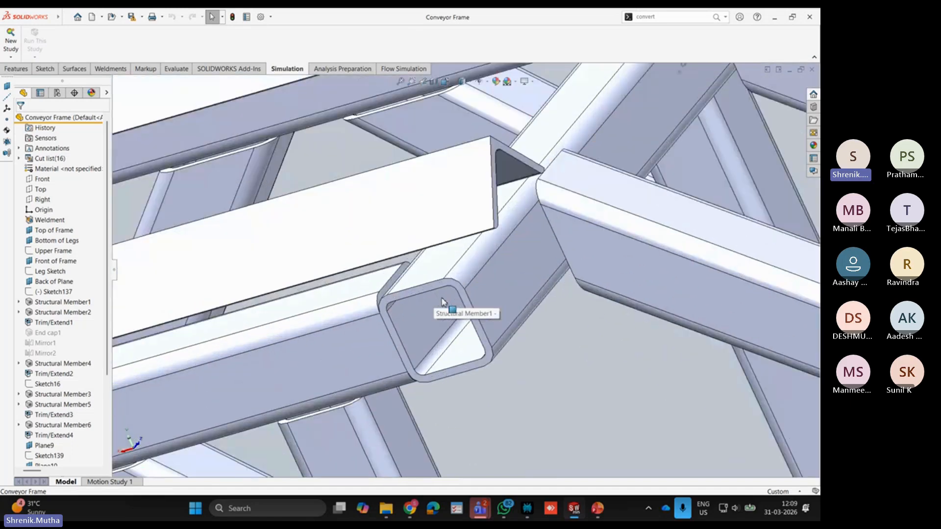
middle_click_drag(472, 315, 481, 280)
scroll(443, 286, "up", 5)
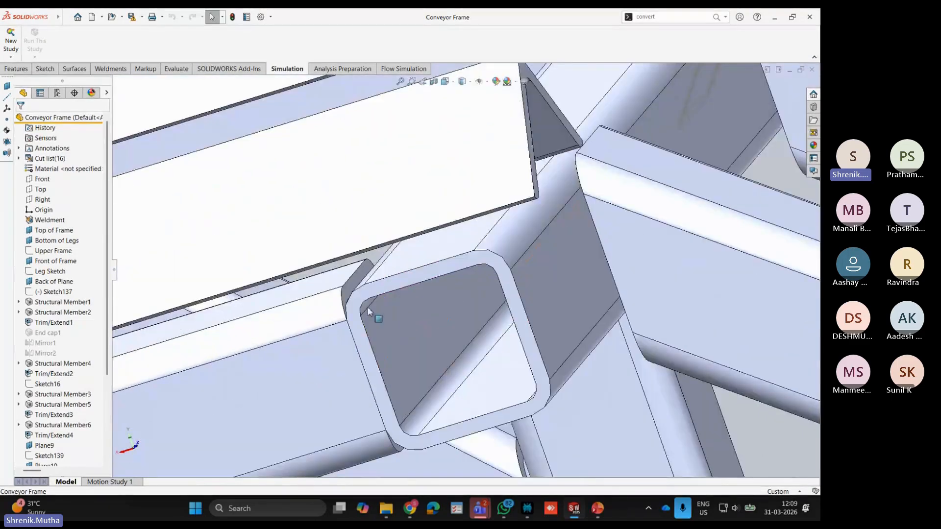
scroll(441, 279, "down", 3)
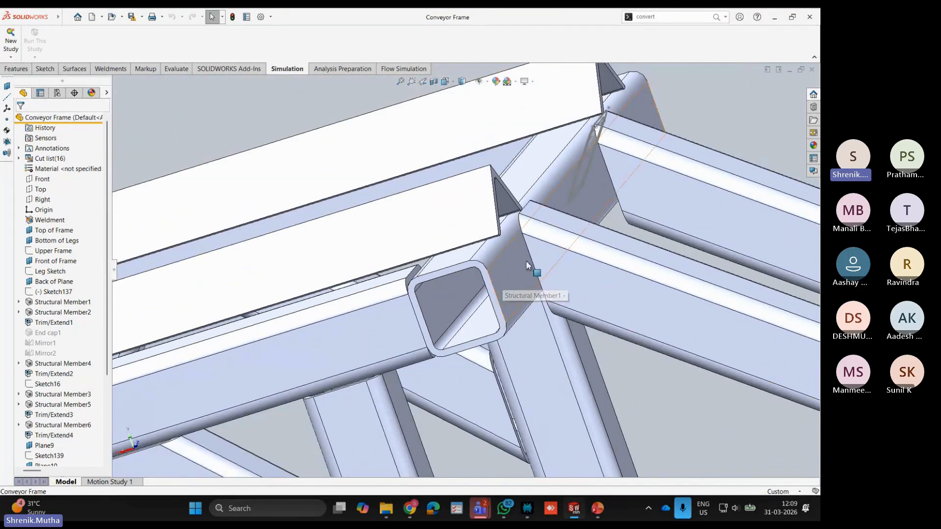
scroll(463, 269, "up", 2)
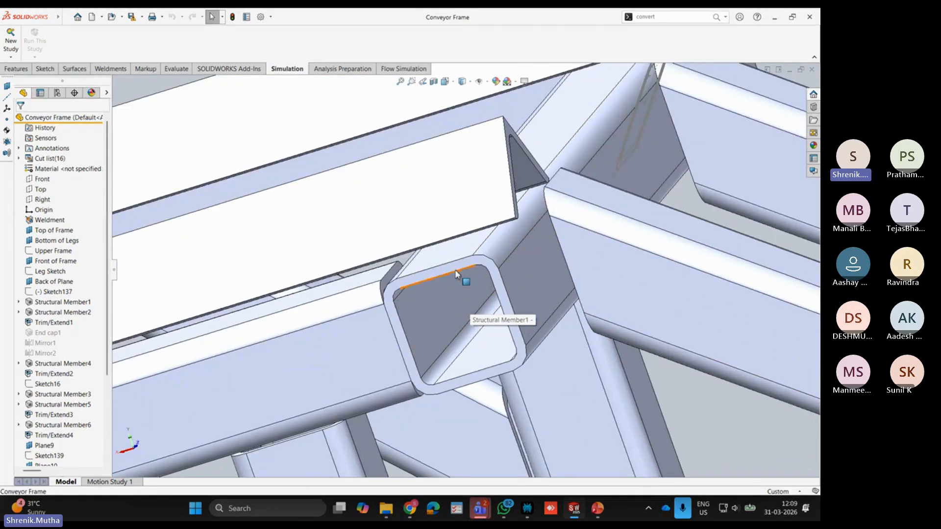
middle_click_drag(473, 275, 486, 172)
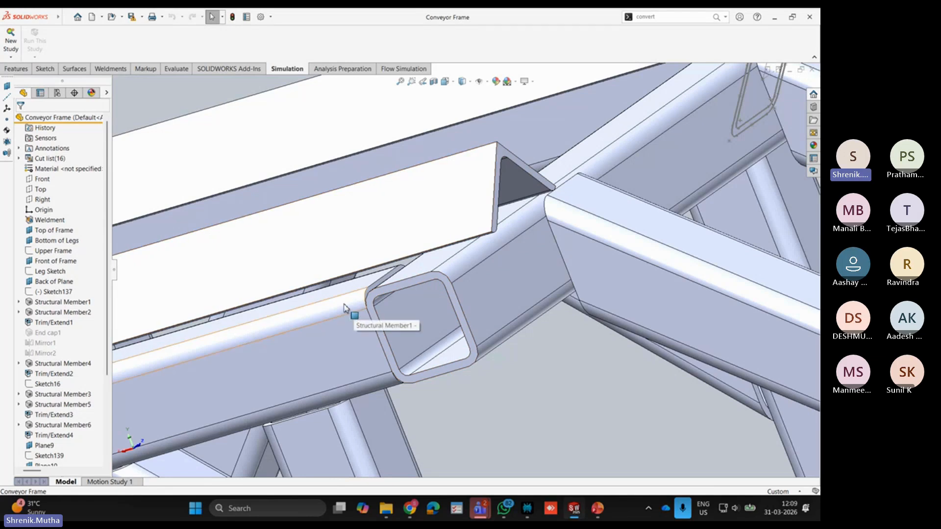
scroll(507, 245, "up", 5)
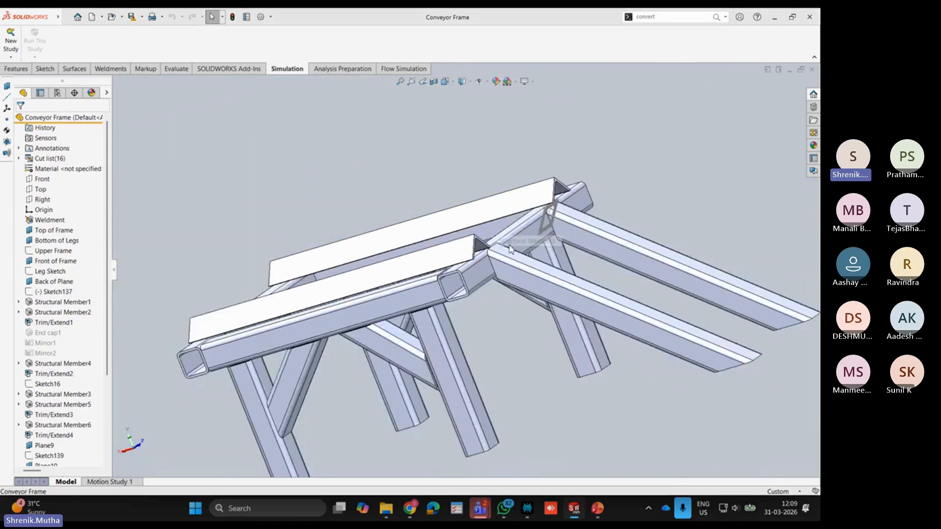
Step: Review the conveyor frame's legs, diagonal braces and sloping members from different sides
middle_click_drag(506, 332, 510, 361)
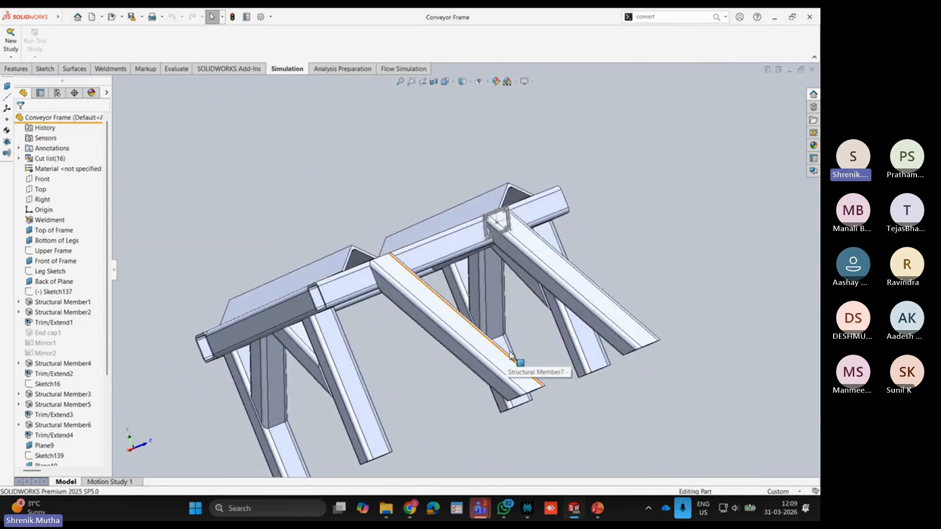
scroll(424, 333, "up", 3)
middle_click_drag(424, 333, 506, 384)
scroll(506, 283, "down", 3)
middle_click_drag(506, 283, 513, 273)
middle_click_drag(494, 216, 425, 275)
scroll(425, 276, "down", 3)
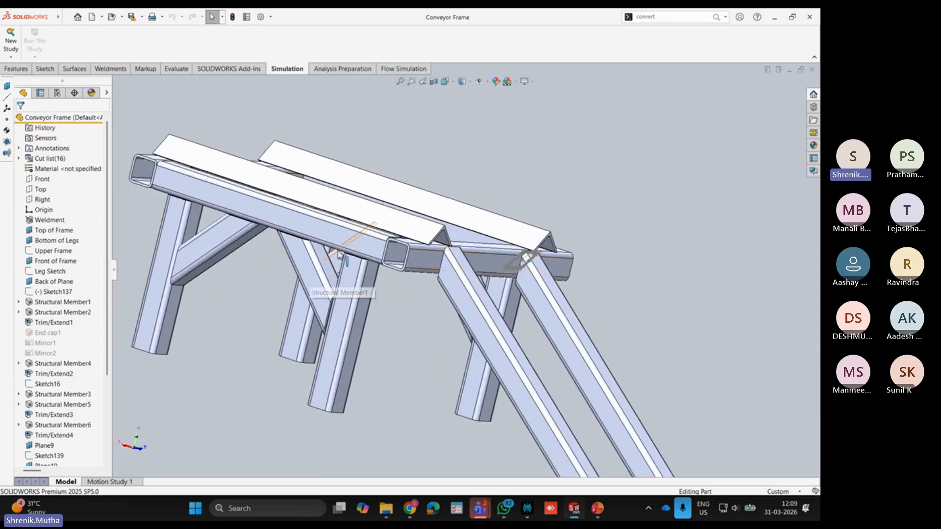
Step: Create a new static simulation study named Static 1 for the conveyor frame
scroll(340, 258, "up", 4)
left_click(15, 36)
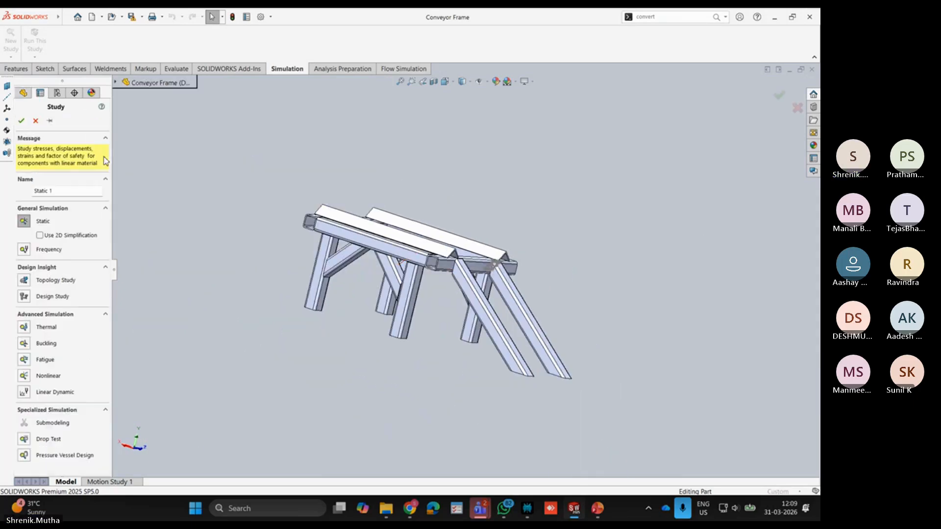
left_click(20, 121)
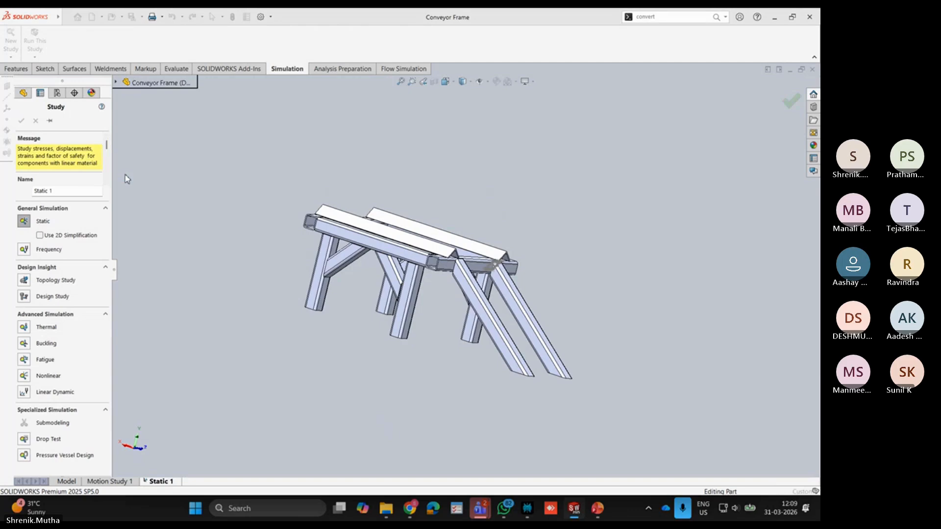
Step: Examine the beam joints shown on the conveyor frame's legs, braces, top rails and sloping members
middle_click_drag(544, 333, 443, 336)
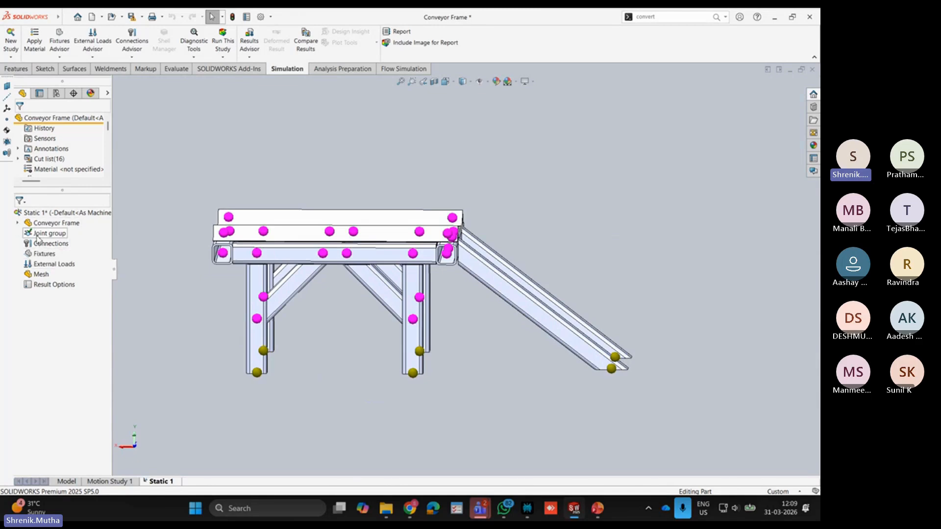
middle_click_drag(297, 348, 267, 354)
scroll(252, 315, "down", 4)
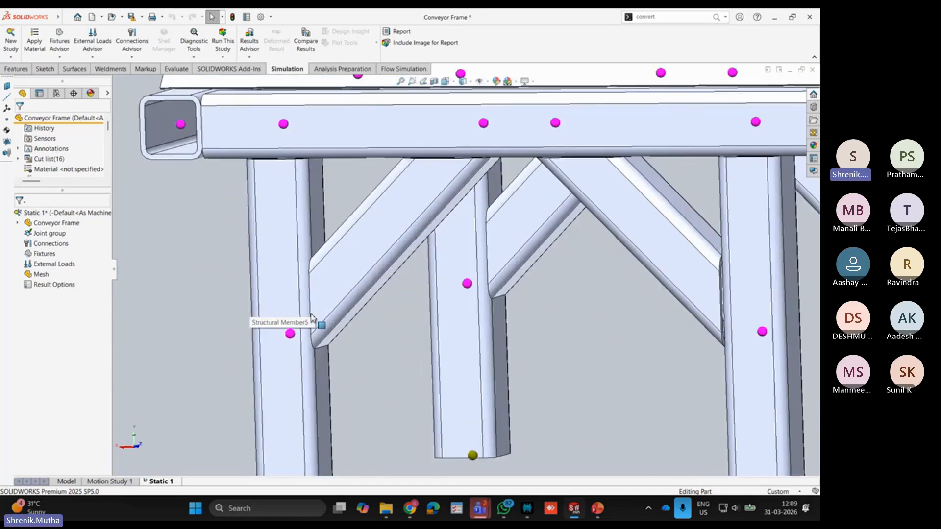
middle_click_drag(393, 295, 384, 288)
scroll(639, 225, "up", 2)
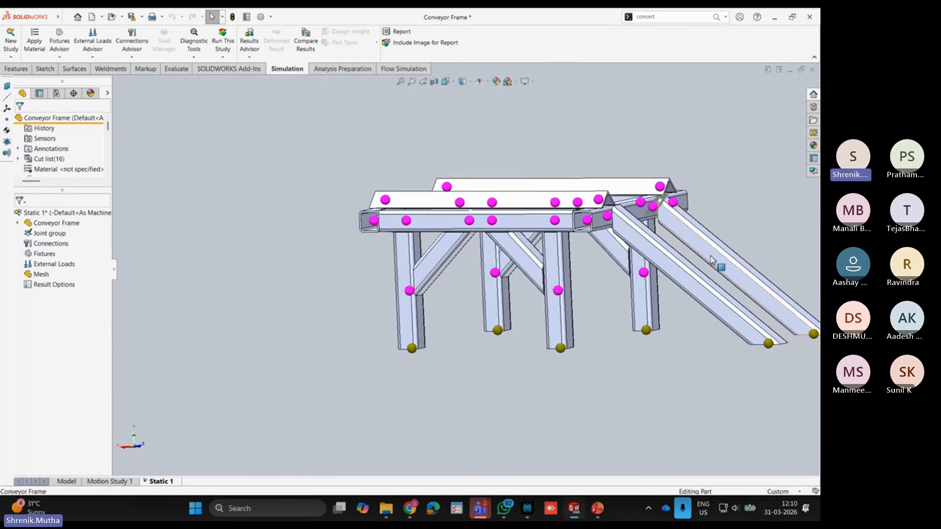
middle_click_drag(721, 266, 690, 260)
scroll(531, 187, "down", 5)
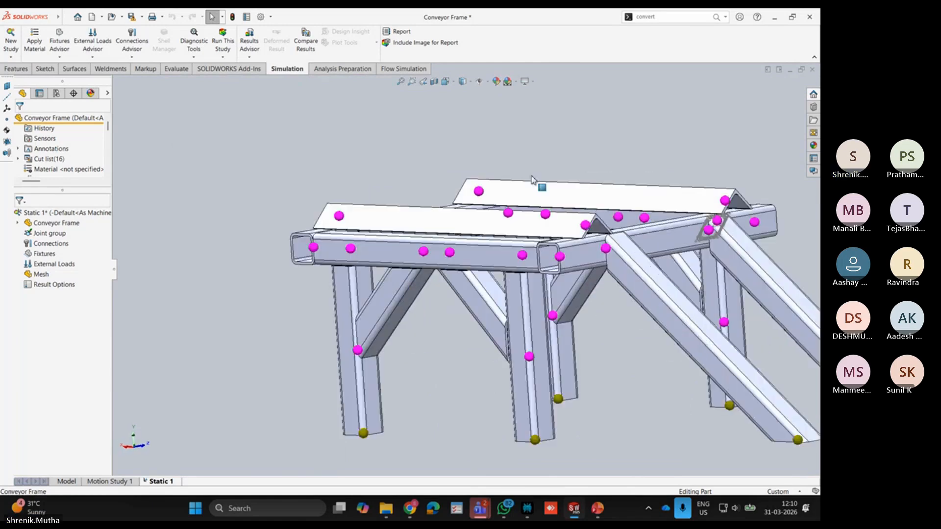
Step: Check which members the joints belong to by selecting a diagonal brace, its adjoining leg and the top tube above
scroll(255, 290, "up", 4)
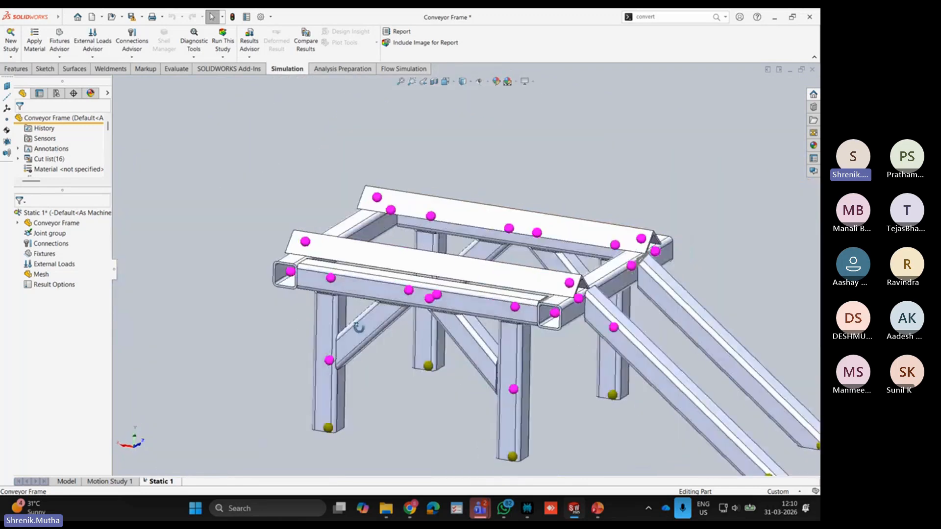
middle_click_drag(359, 327, 354, 318)
scroll(343, 332, "down", 4)
scroll(483, 262, "up", 3)
left_click(484, 262)
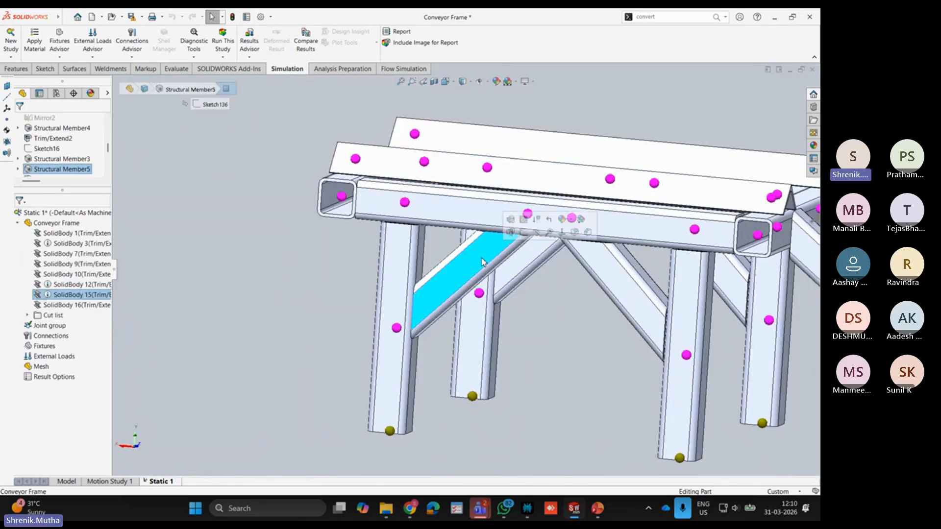
scroll(402, 248, "down", 3)
scroll(524, 147, "up", 2)
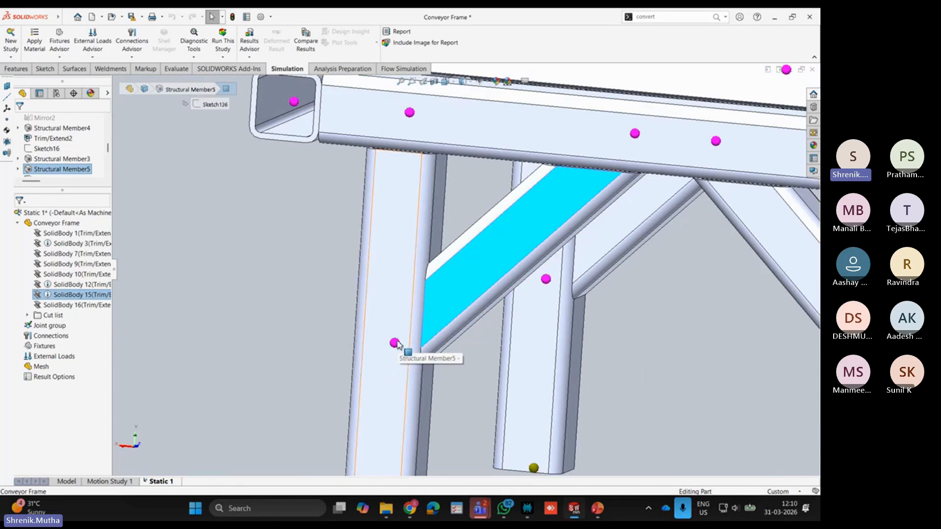
left_click(397, 347)
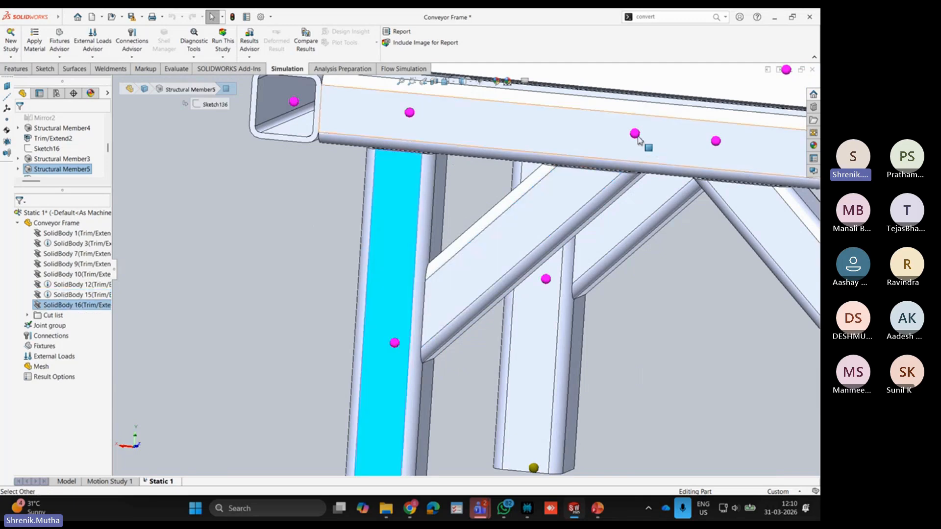
left_click(647, 147)
scroll(334, 253, "up", 3)
middle_click_drag(334, 254, 304, 264)
left_click(305, 265)
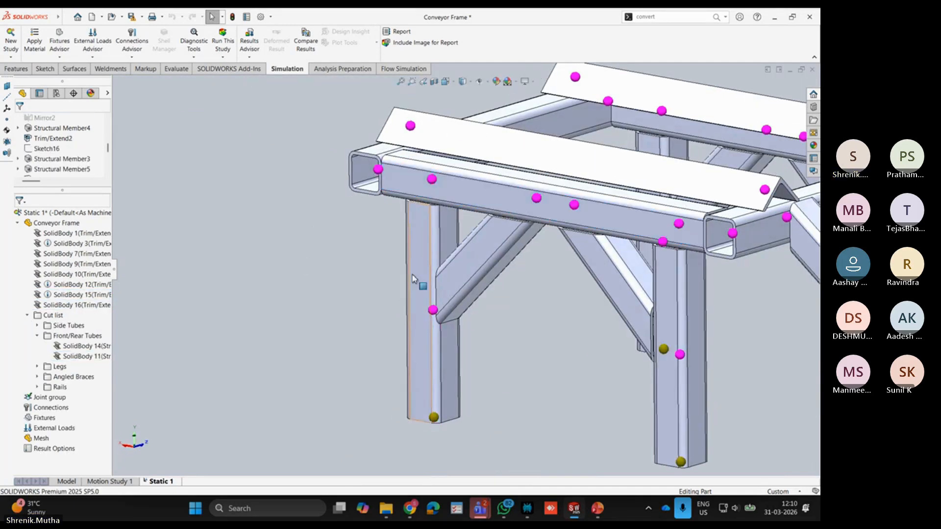
Step: Examine the connections where the diagonal braces meet the legs and the underside of the top tube
middle_click_drag(545, 208, 569, 235)
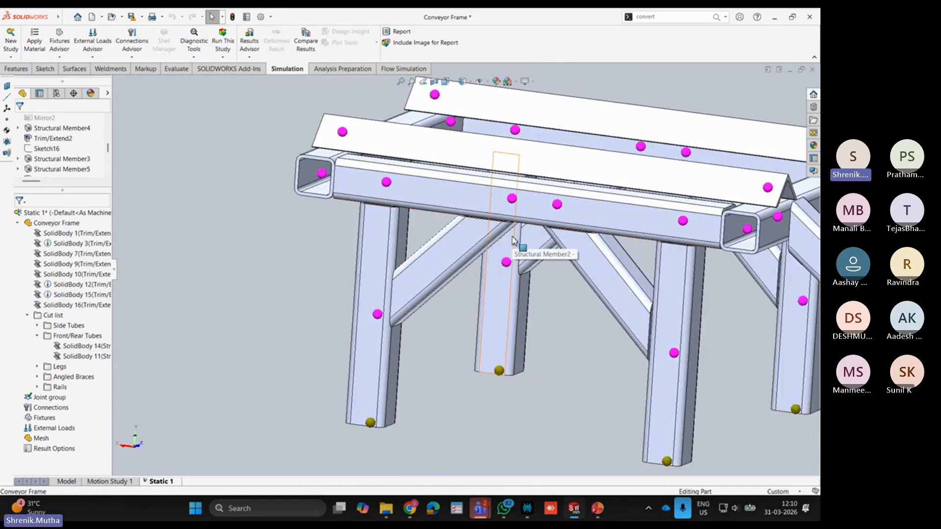
middle_click_drag(500, 248, 410, 219)
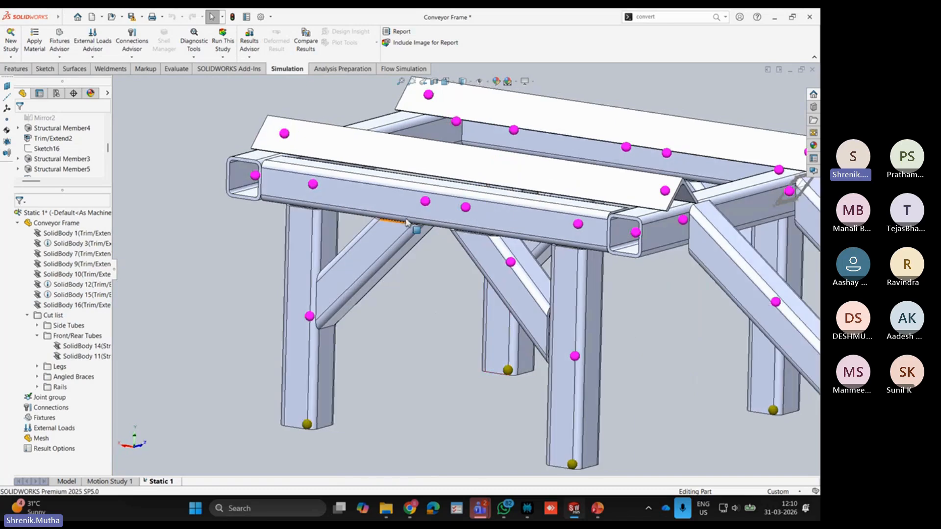
scroll(405, 218, "down", 6)
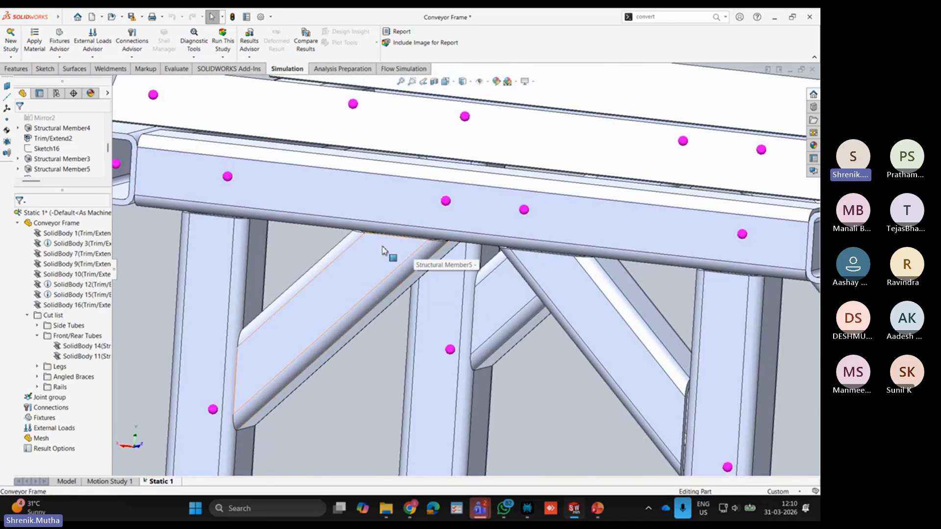
scroll(384, 251, "up", 5)
middle_click_drag(399, 262, 485, 270)
scroll(504, 264, "down", 1)
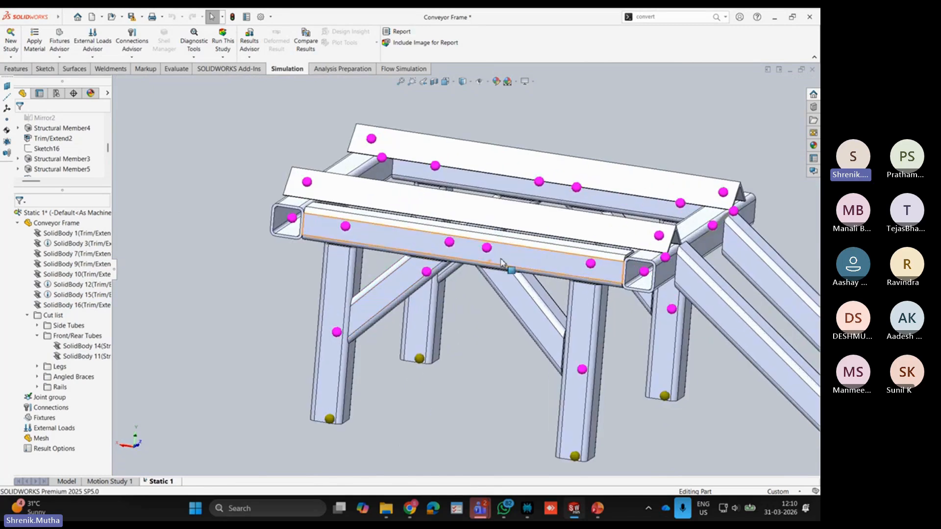
middle_click_drag(411, 321, 400, 319)
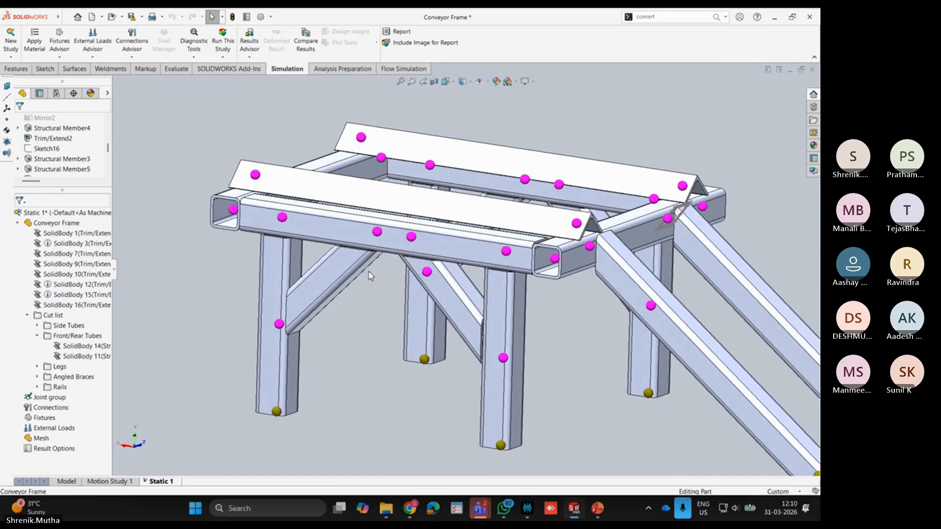
scroll(543, 249, "up", 4)
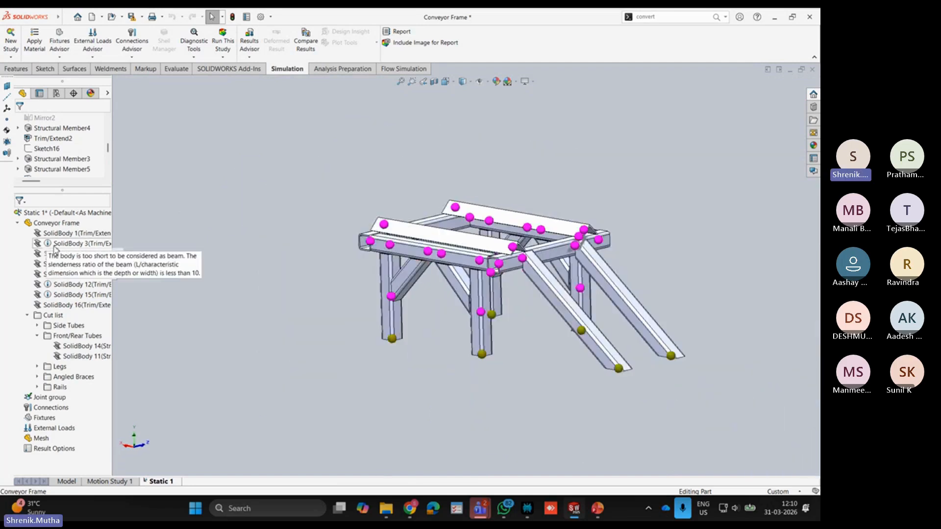
Step: Collapse the Conveyor Frame body list, open the joint group for editing and examine the joints across all beams
left_click(18, 224)
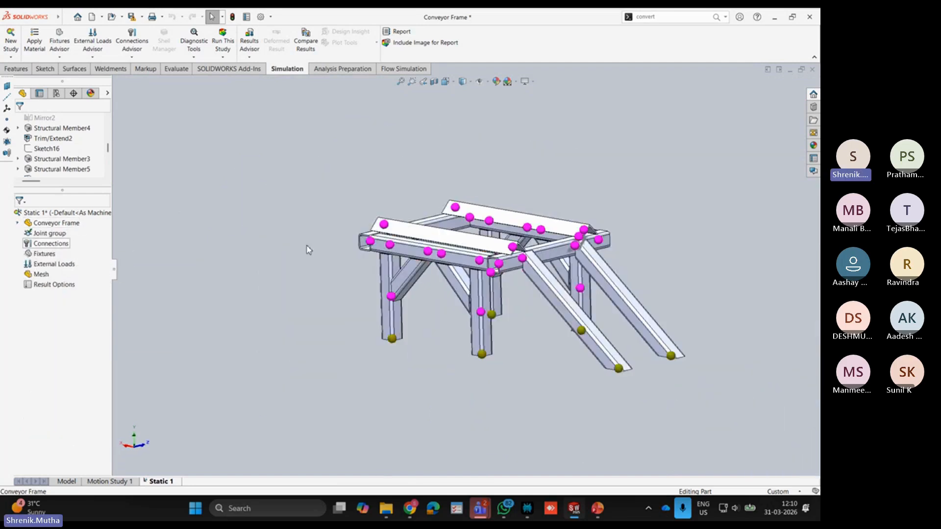
scroll(441, 253, "down", 5)
scroll(432, 287, "down", 4)
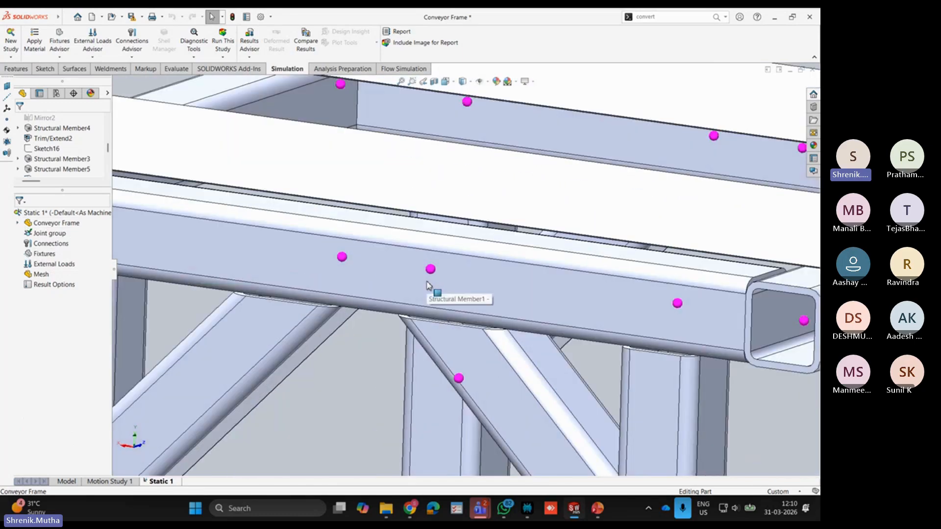
scroll(363, 343, "up", 3)
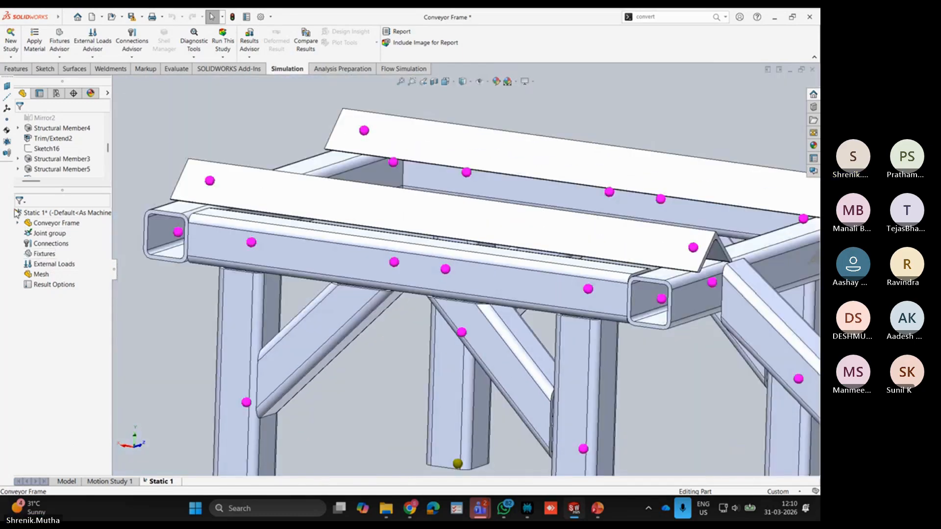
right_click(42, 234)
left_click(54, 254)
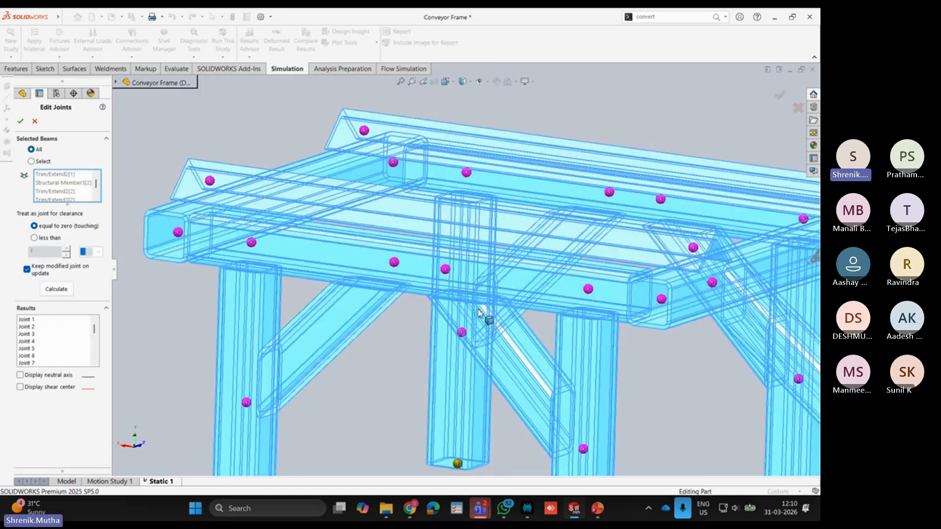
scroll(458, 377, "up", 5)
middle_click_drag(449, 373, 426, 367)
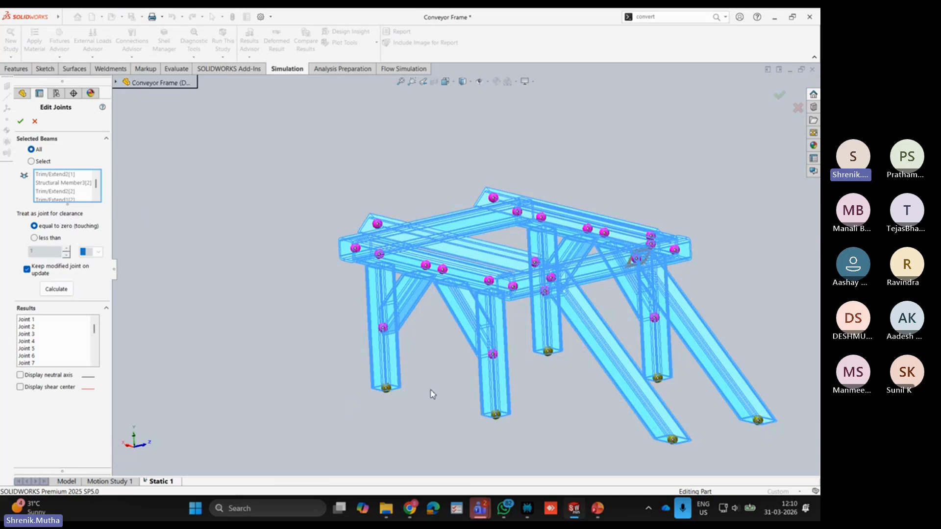
scroll(447, 266, "down", 8)
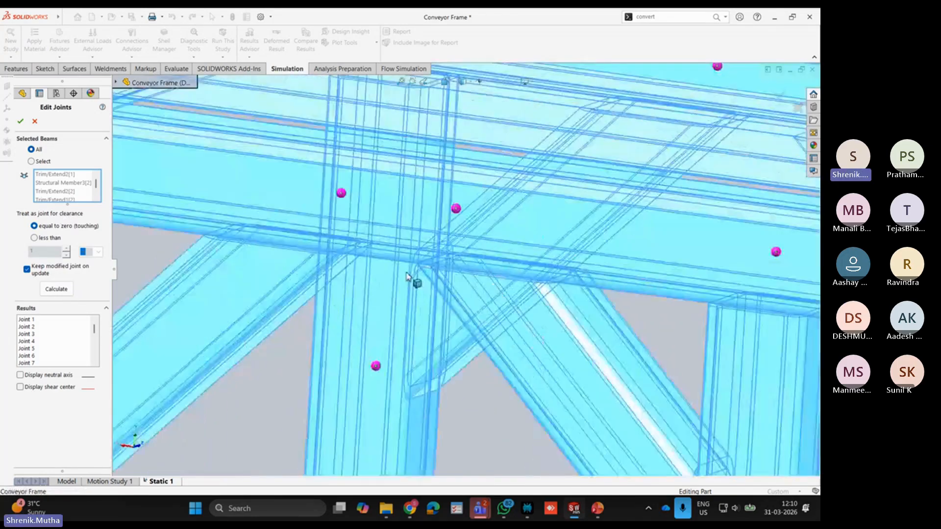
scroll(392, 281, "up", 8)
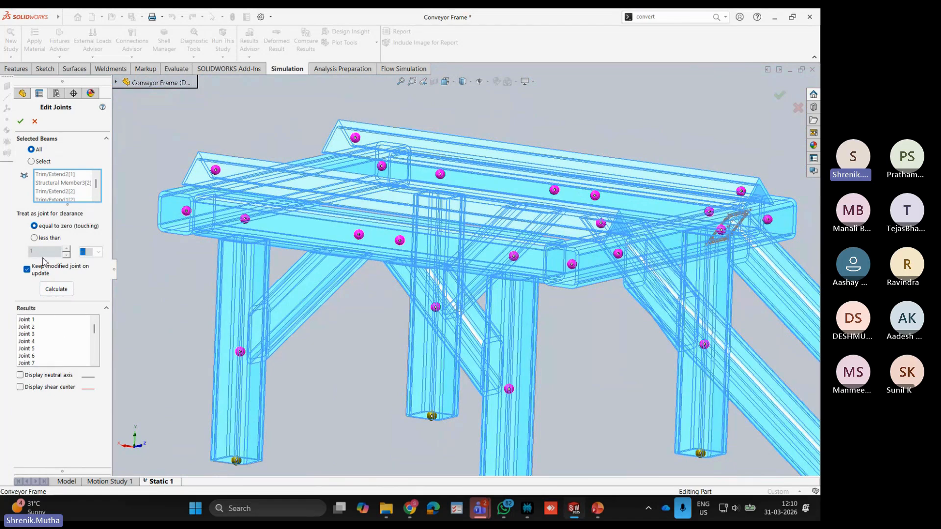
Step: Treat beam clearances of less than 1 as joints, discard the existing joint calculations and recalculate
left_click(49, 238)
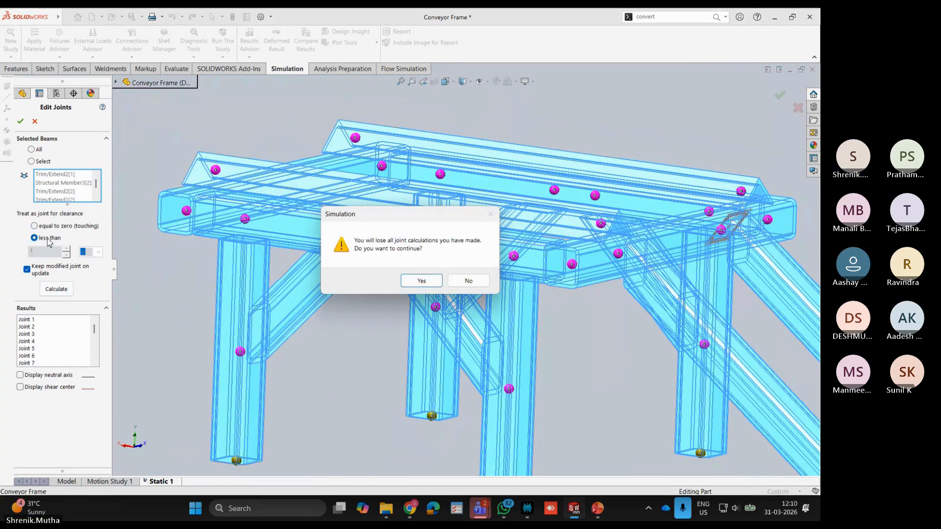
left_click(421, 281)
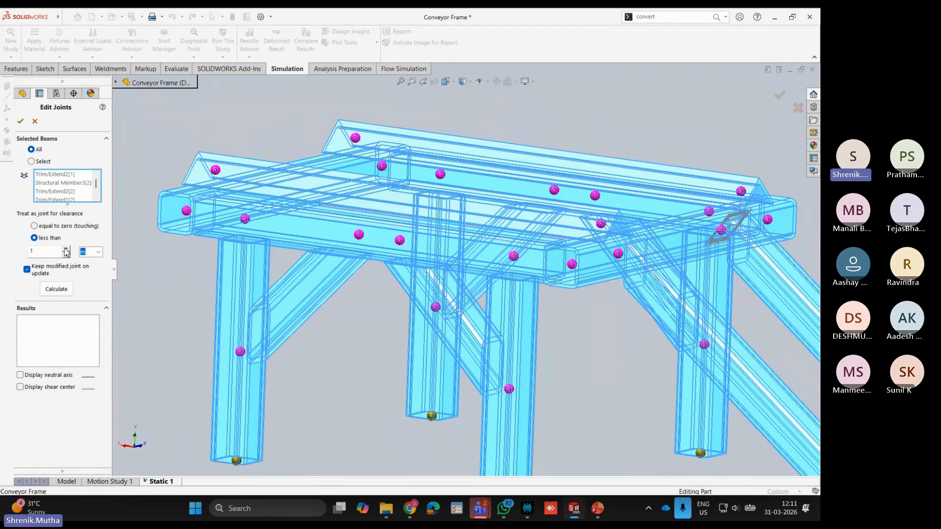
left_click(40, 252)
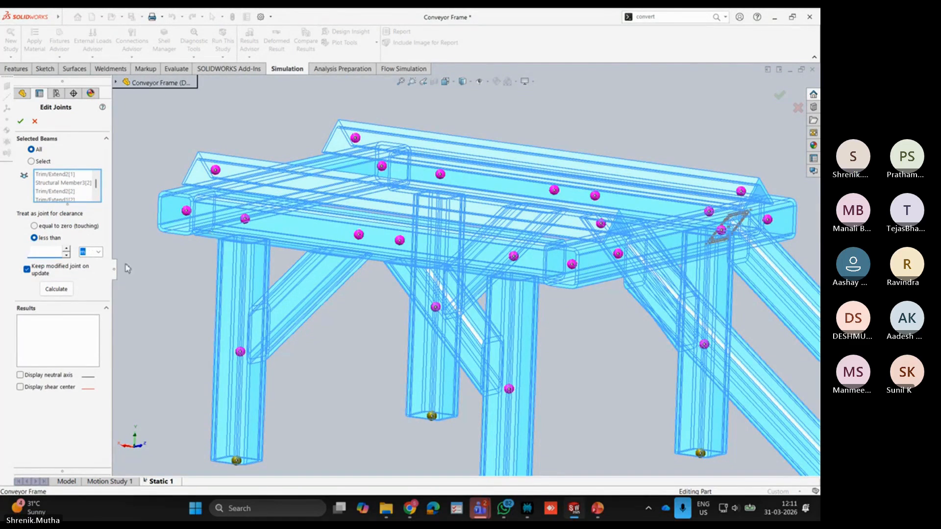
key("BackSpace")
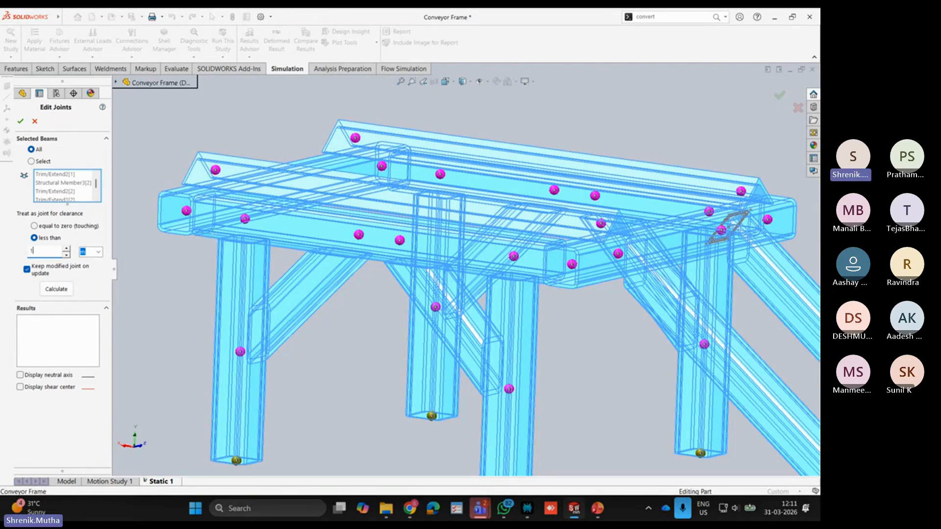
left_click(56, 289)
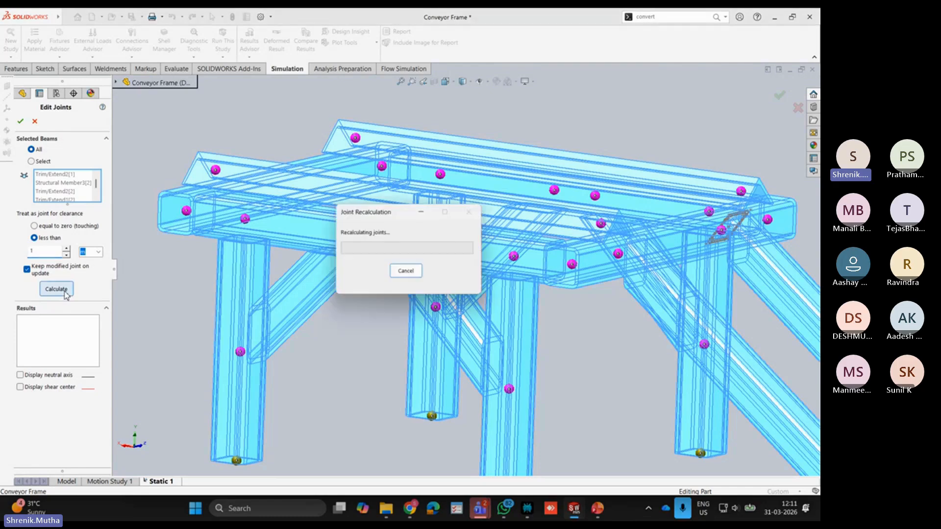
Step: Inspect the joints produced by the less-than clearance around the legs, braces and the frame's corner tube
scroll(385, 359, "up", 4)
middle_click_drag(386, 359, 418, 342)
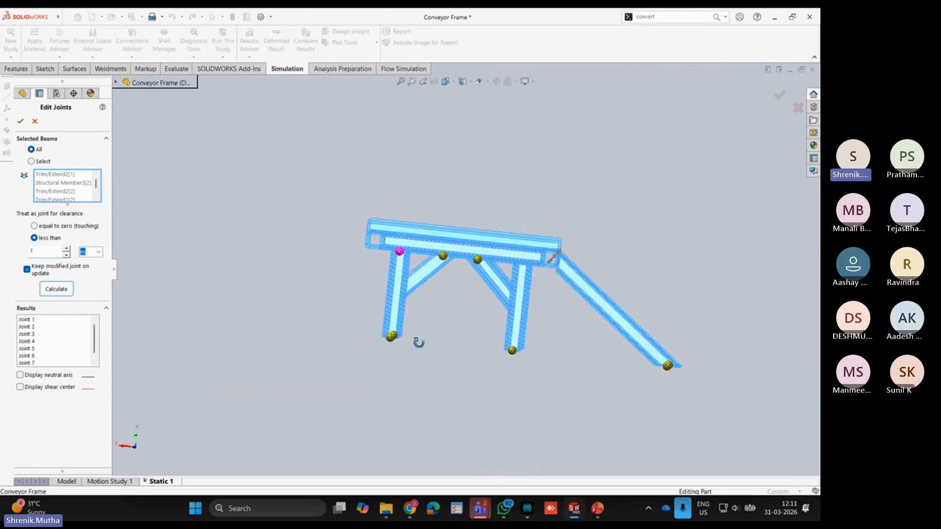
scroll(441, 293, "down", 3)
mouse_move(441, 293)
middle_mouse_down()
mouse_move(456, 287)
mouse_move(437, 302)
middle_mouse_up()
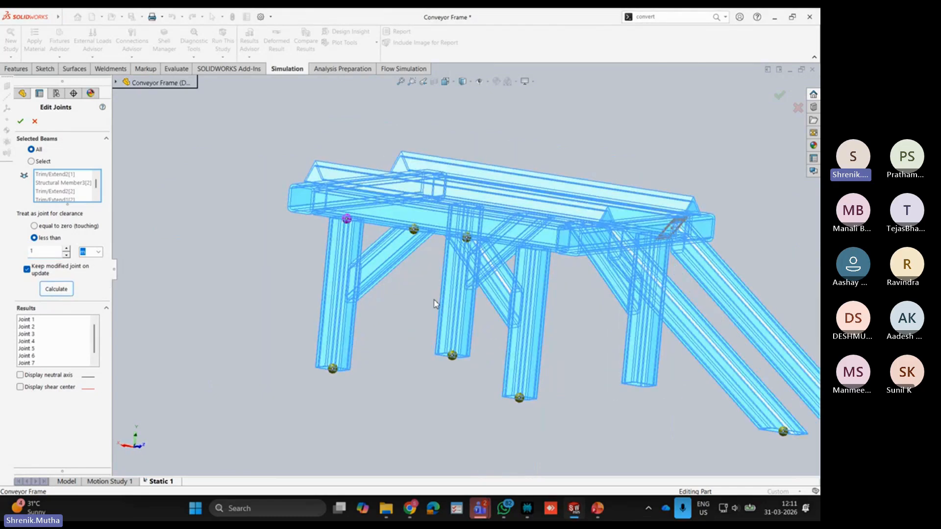
scroll(478, 253, "up", 3)
scroll(363, 272, "down", 4)
middle_click_drag(363, 272, 366, 327)
scroll(274, 166, "down", 4)
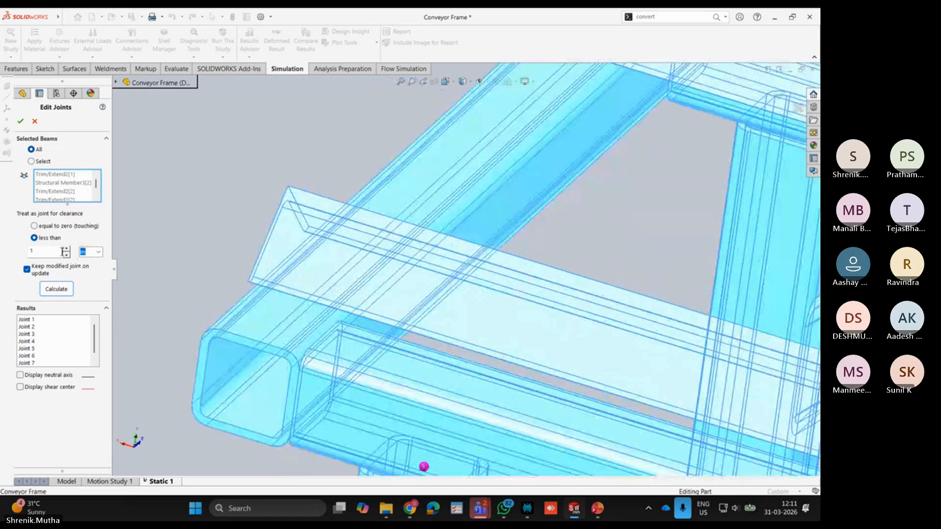
Step: Set the joint clearance to equal to zero (touching), accept losing the previous calculations and recalculate the joints
left_click(34, 226)
left_click(422, 279)
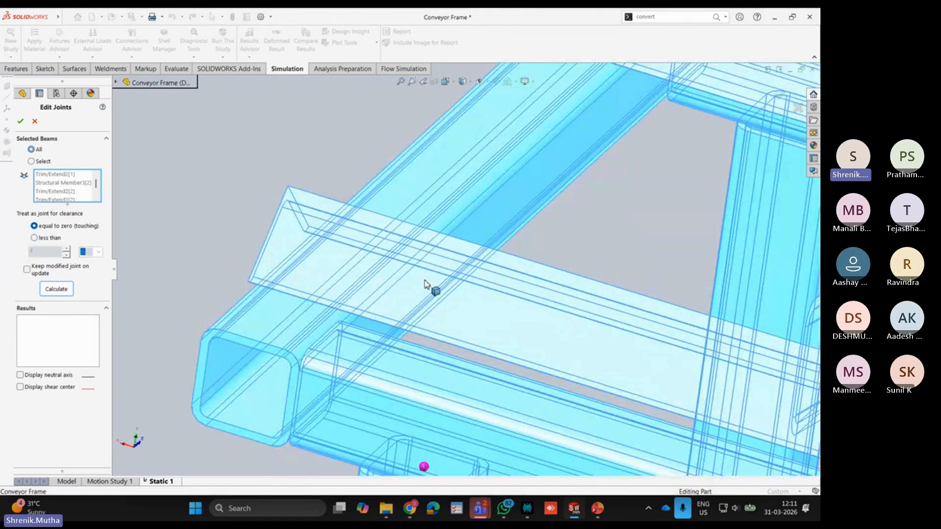
scroll(389, 351, "up", 10)
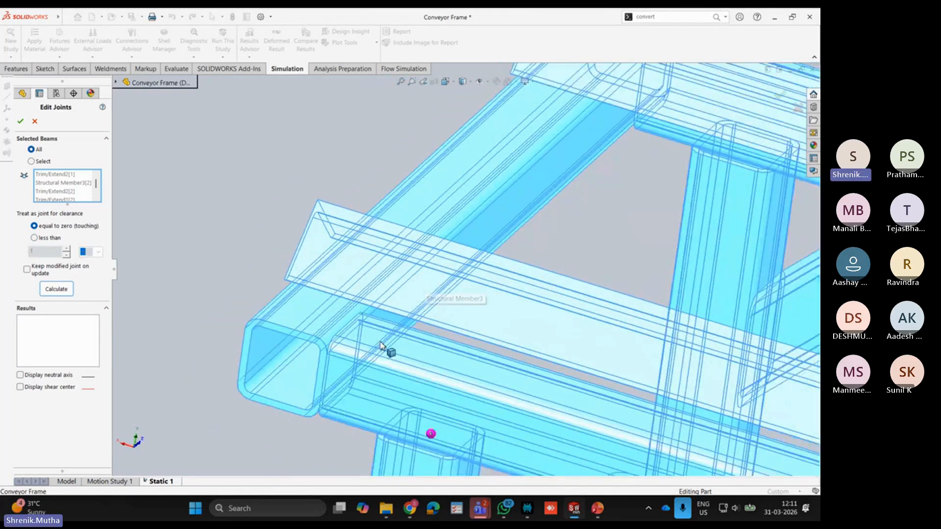
scroll(466, 313, "down", 5)
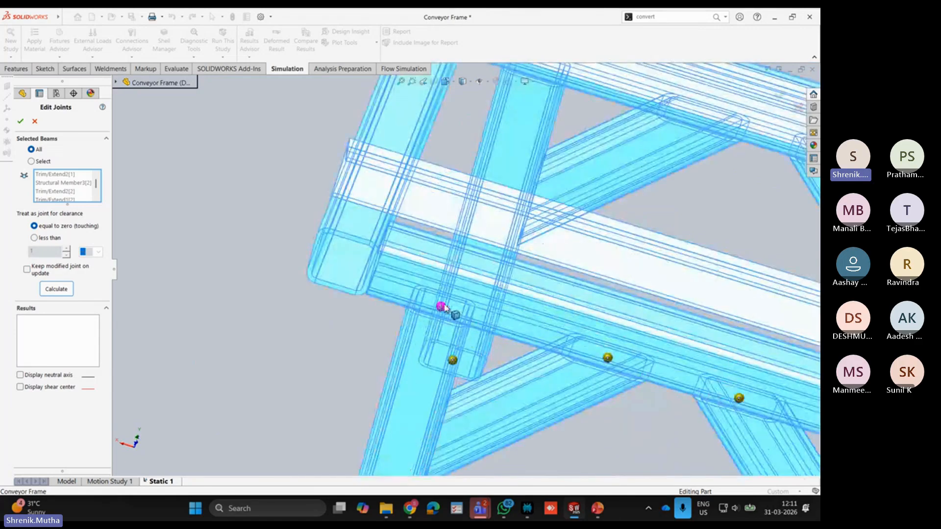
scroll(457, 313, "down", 3)
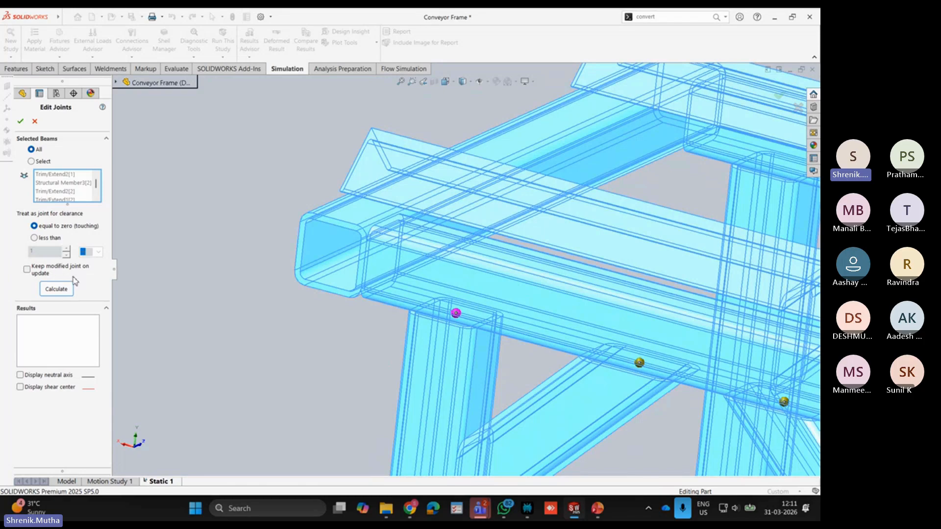
left_click(57, 289)
Step: Inspect the touching-beam joints over the whole frame and close up at the corner tube and leg top
scroll(438, 293, "up", 5)
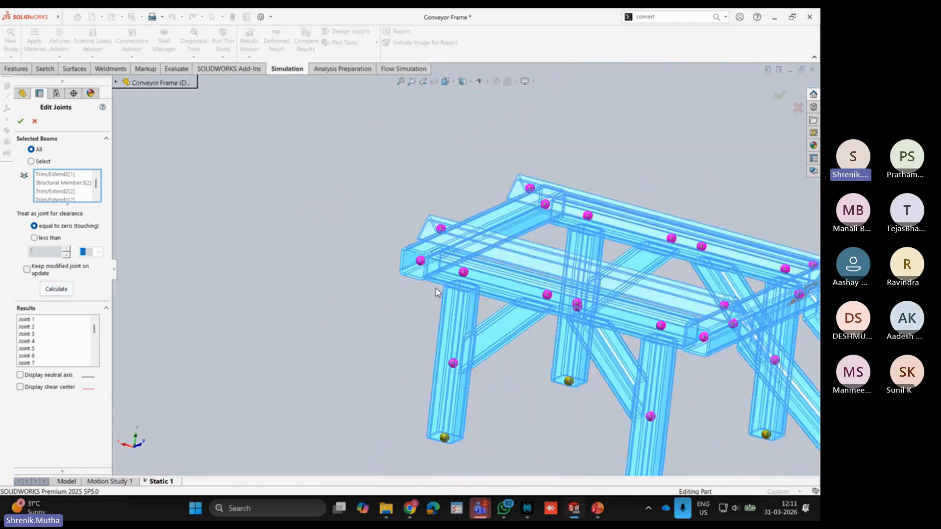
scroll(438, 292, "up", 6)
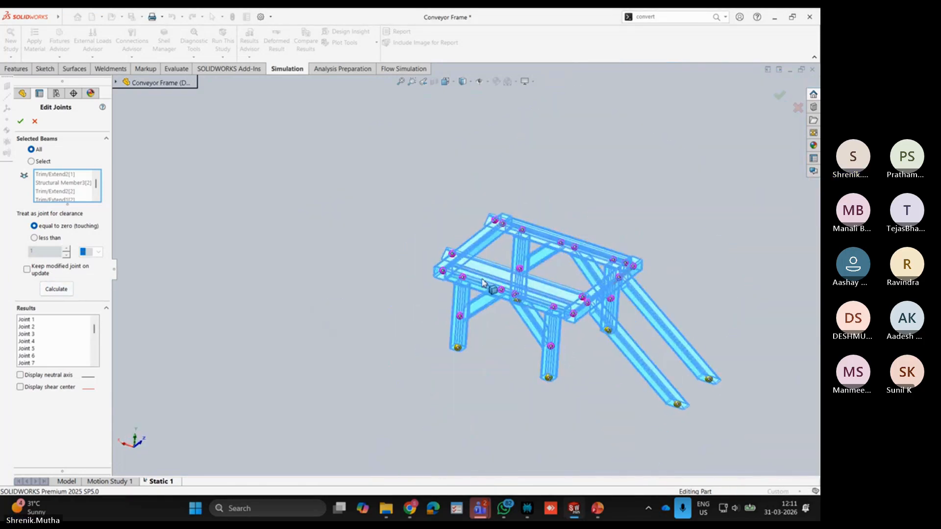
scroll(482, 283, "down", 8)
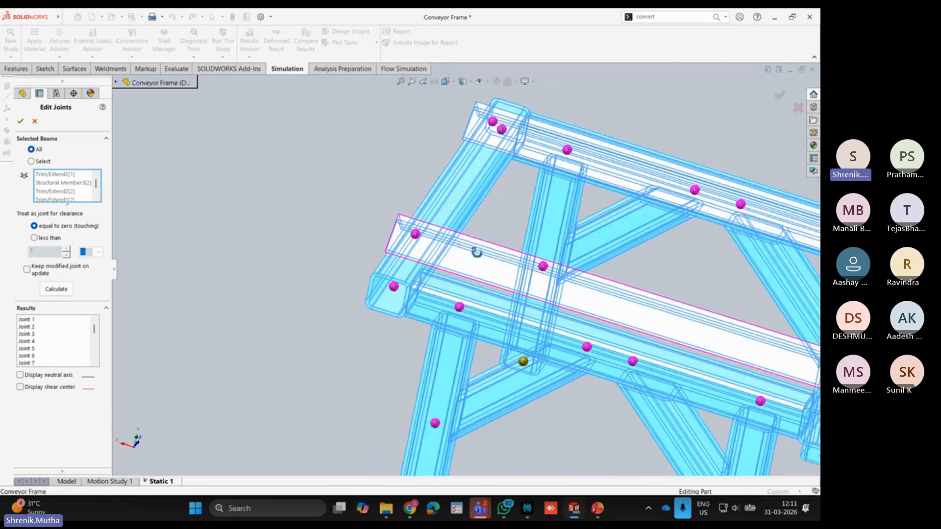
middle_click_drag(476, 252, 473, 287)
scroll(461, 328, "down", 6)
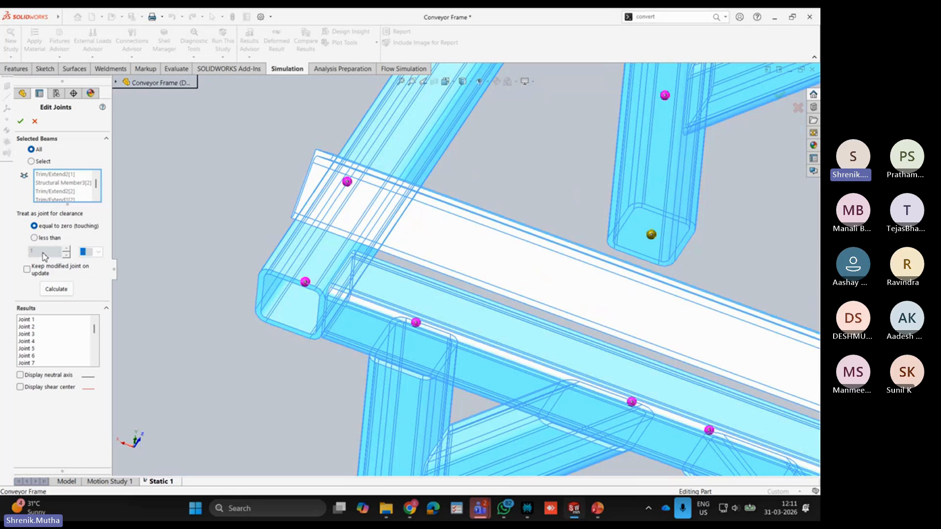
scroll(420, 312, "up", 1)
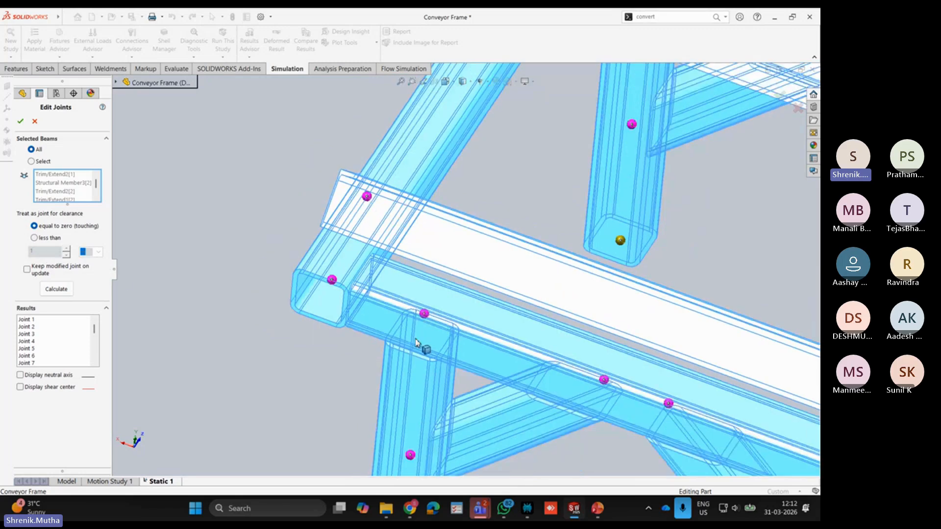
Step: Recalculate the touching-beam joints, accept the joint edits and acknowledge the recalculation notice
middle_click_drag(419, 344, 425, 322)
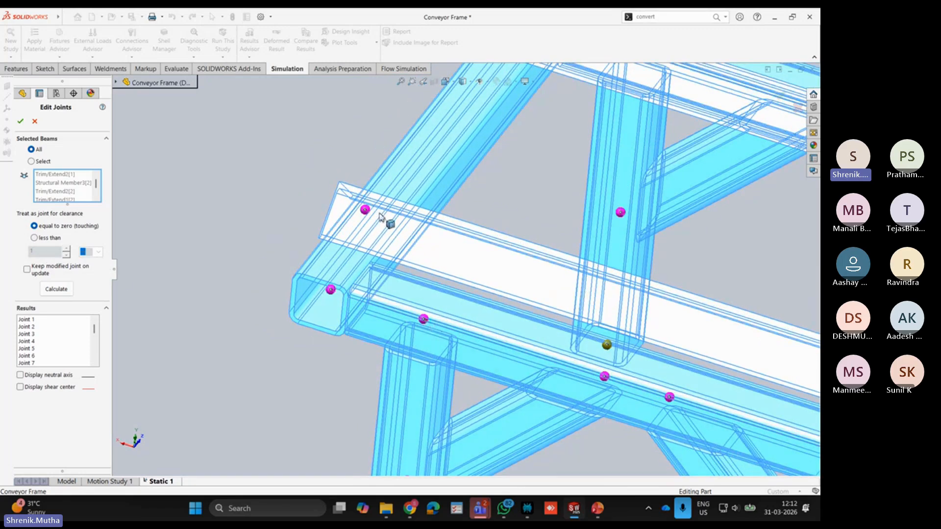
scroll(455, 363, "up", 1)
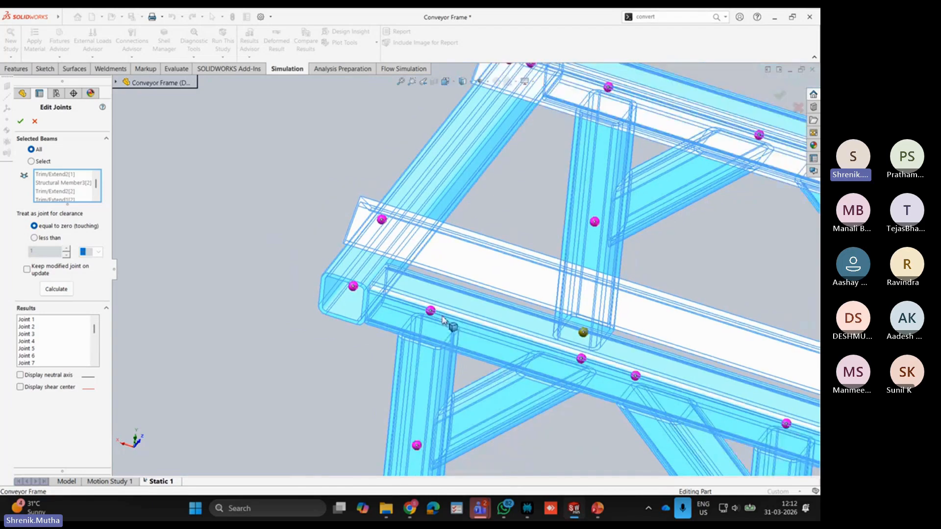
scroll(438, 315, "up", 1)
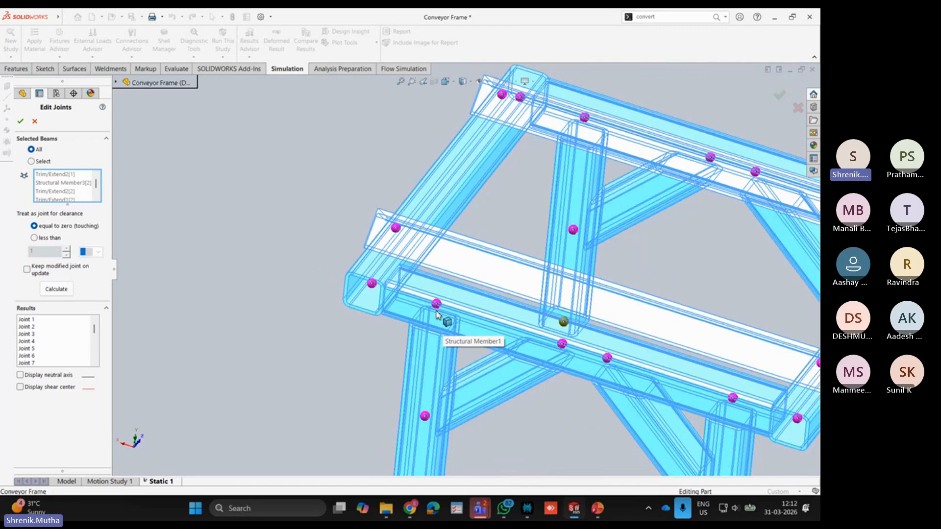
mouse_move(438, 314)
middle_mouse_down()
mouse_move(437, 300)
mouse_move(441, 314)
middle_mouse_up()
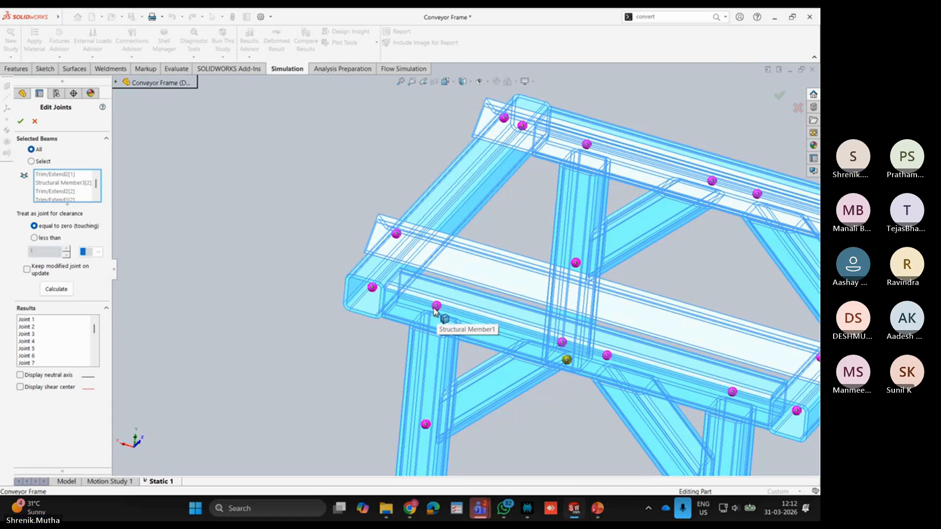
left_click(56, 289)
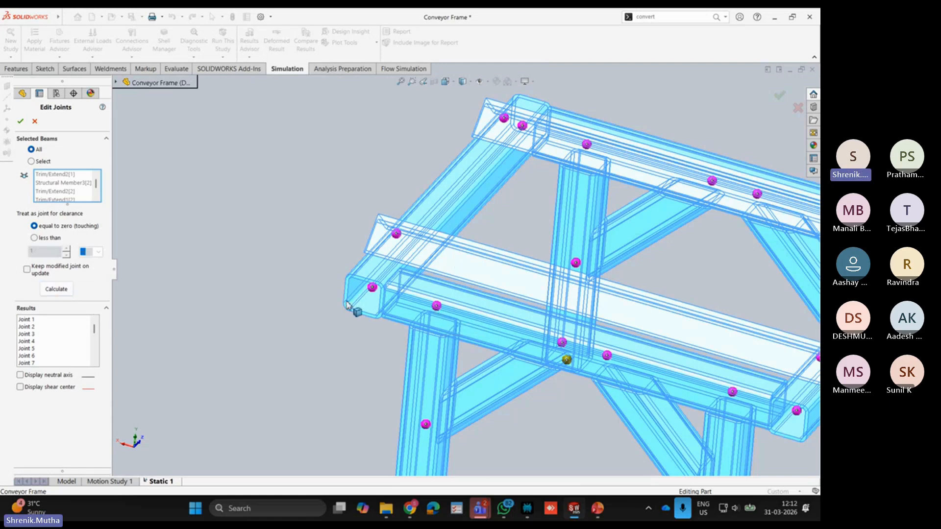
left_click(24, 125)
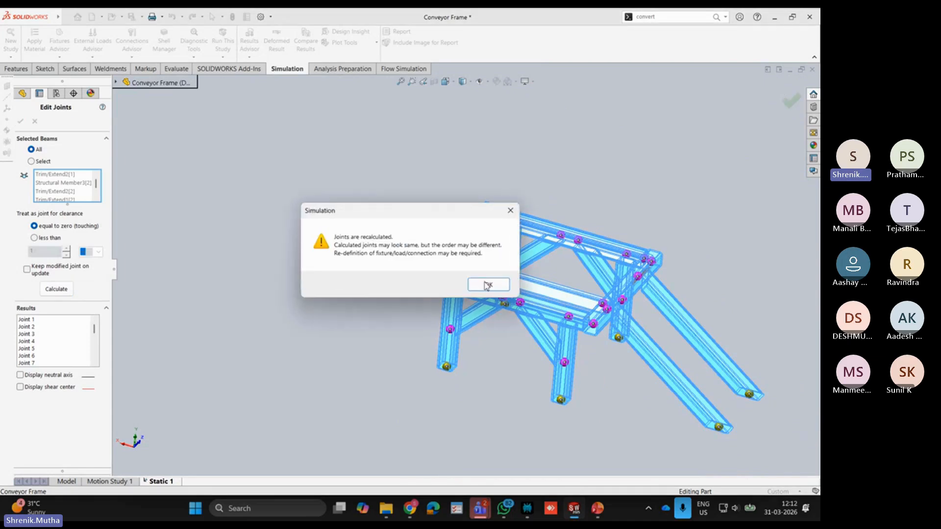
left_click(485, 282)
Step: Examine the calculated joints across the whole conveyor frame and check which options the study's connections offer
scroll(591, 336, "down", 3)
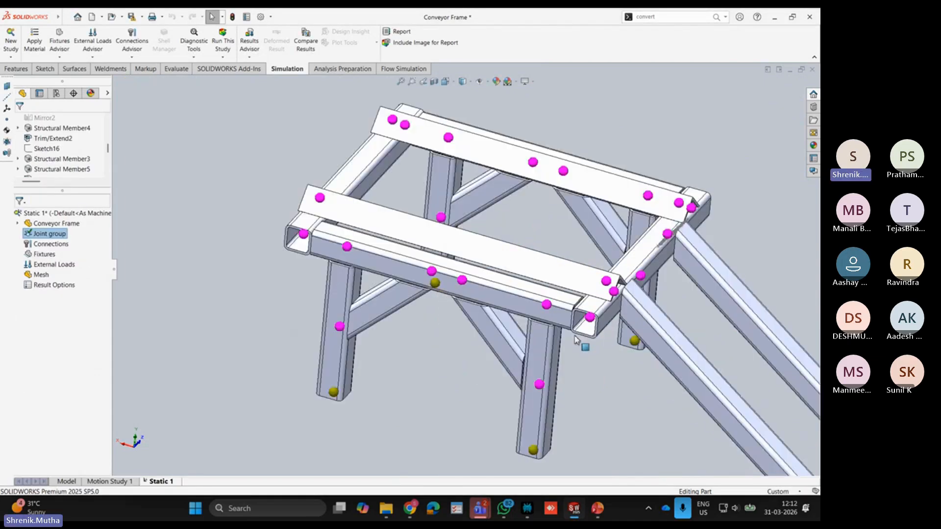
middle_click_drag(581, 340, 566, 281)
scroll(567, 280, "up", 1)
middle_click_drag(487, 333, 529, 334)
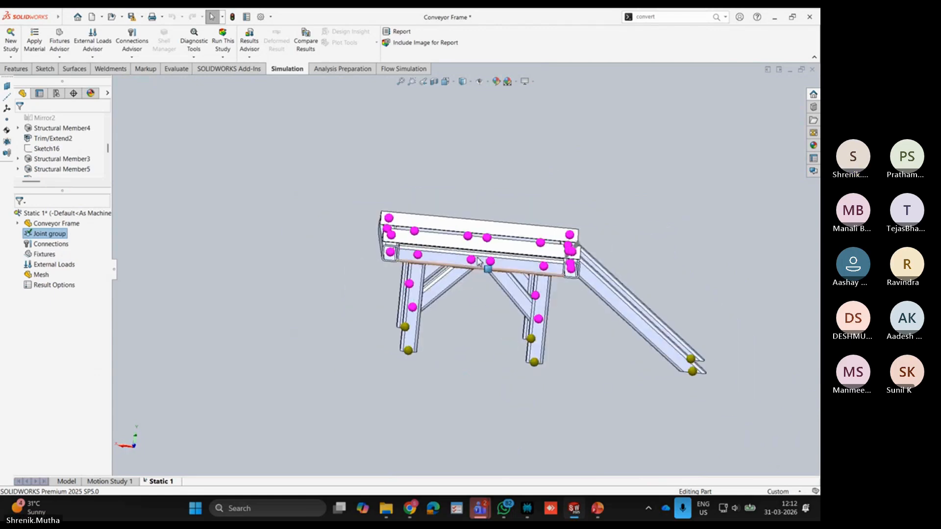
scroll(475, 241, "down", 4)
middle_click_drag(478, 242, 453, 263)
scroll(456, 264, "up", 2)
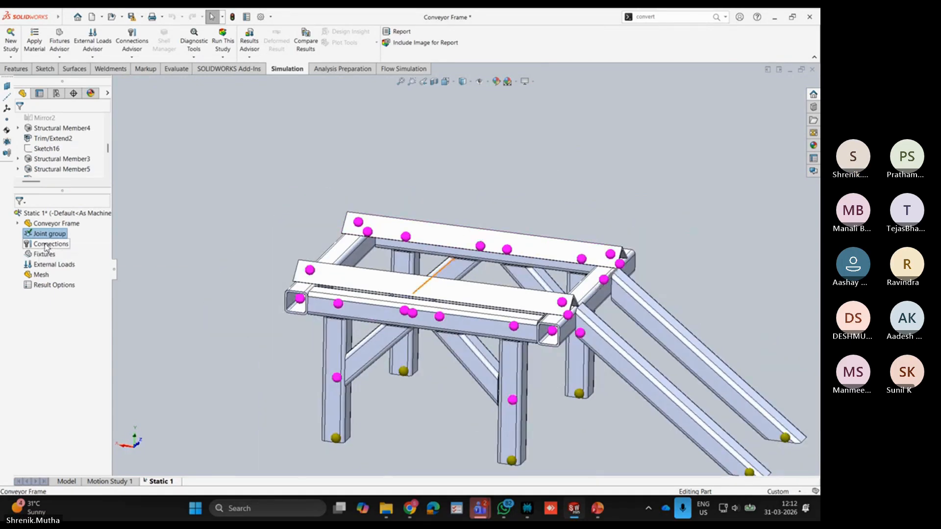
right_click(50, 244)
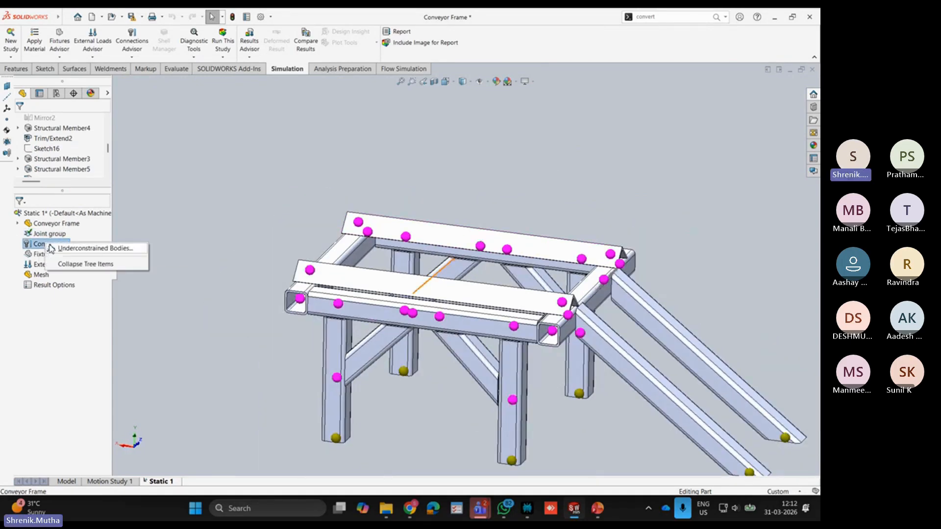
left_click(201, 222)
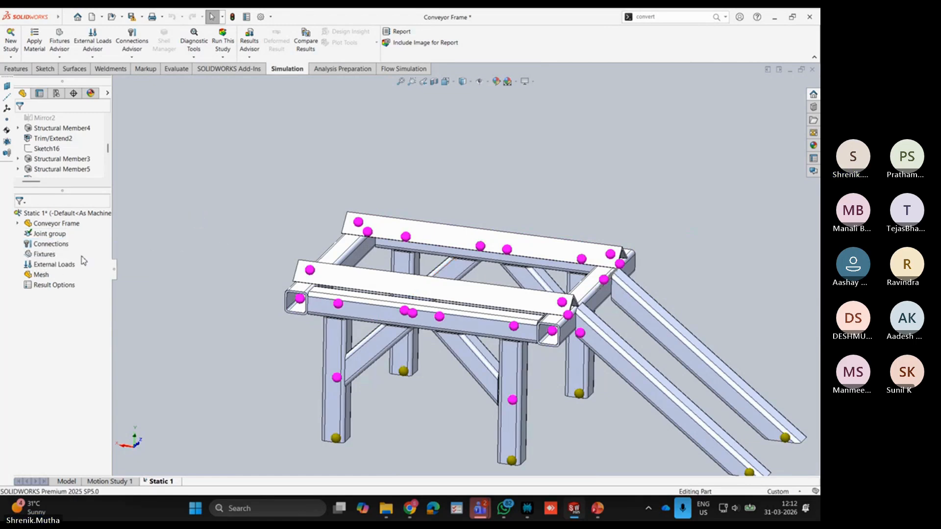
Step: Start a Fixed Geometry fixture for the static study with the whole frame in view
right_click(49, 264)
right_click(44, 254)
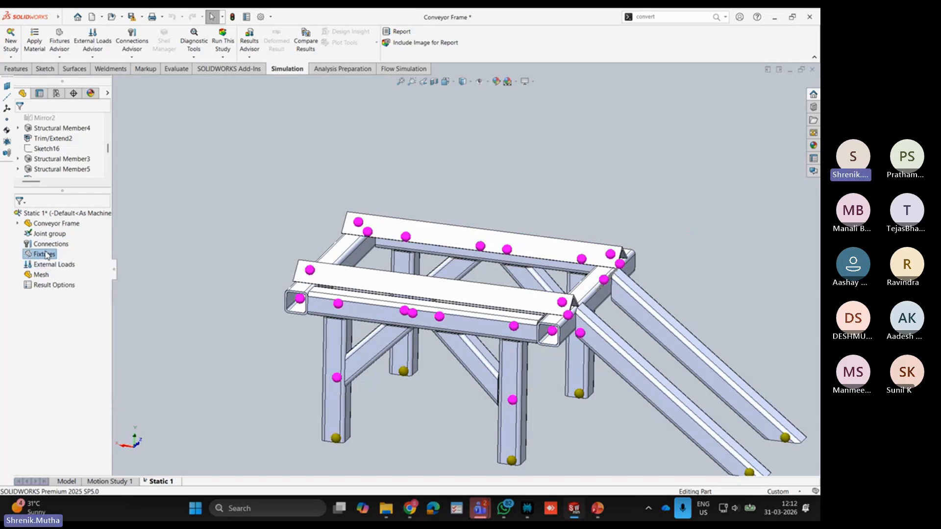
left_click(80, 272)
key("z")
middle_click_drag(398, 393, 478, 353)
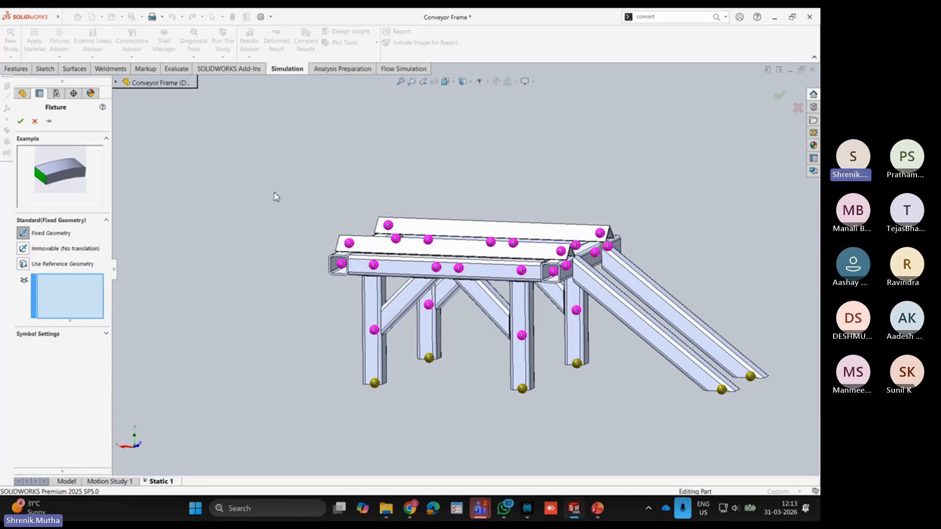
Step: Open the fixture help page, read the standard and advanced restraint types, and return to the fixture definition
left_click(103, 108)
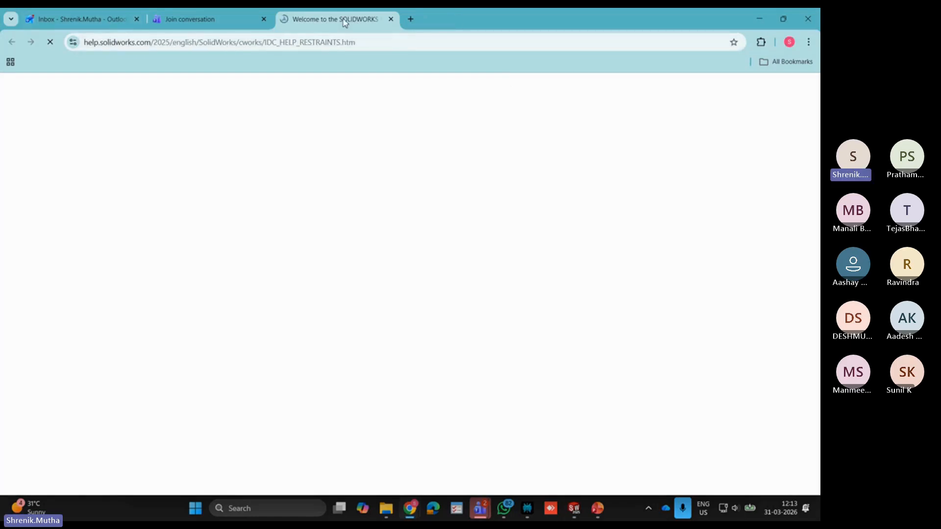
scroll(461, 311, "down", 5)
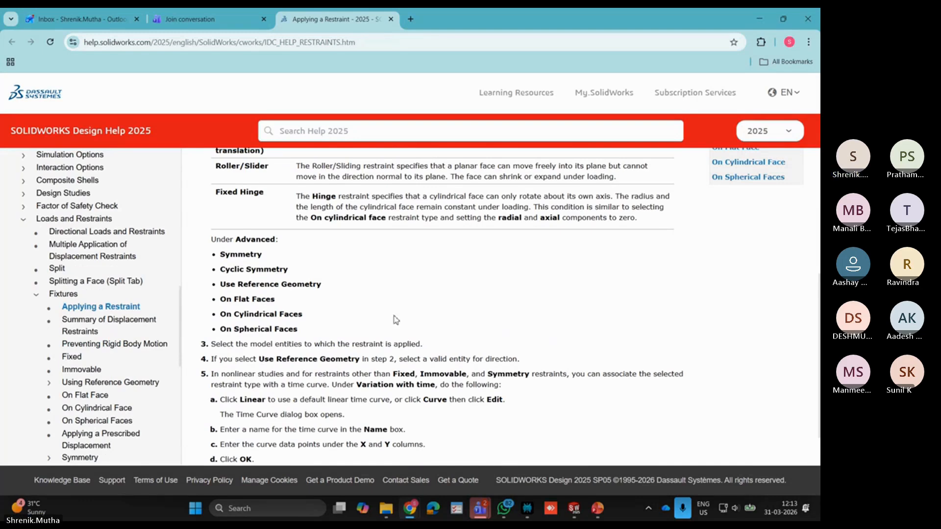
scroll(405, 311, "up", 1)
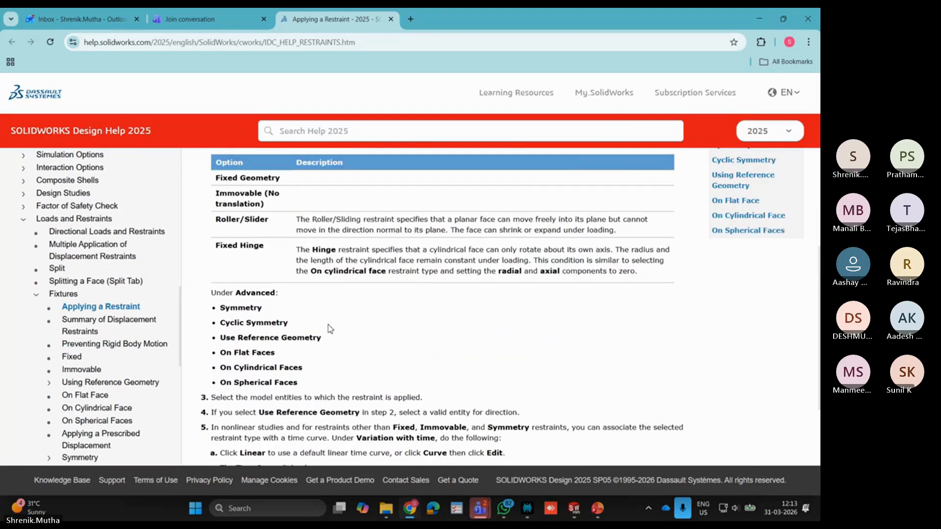
scroll(326, 216, "down", 2)
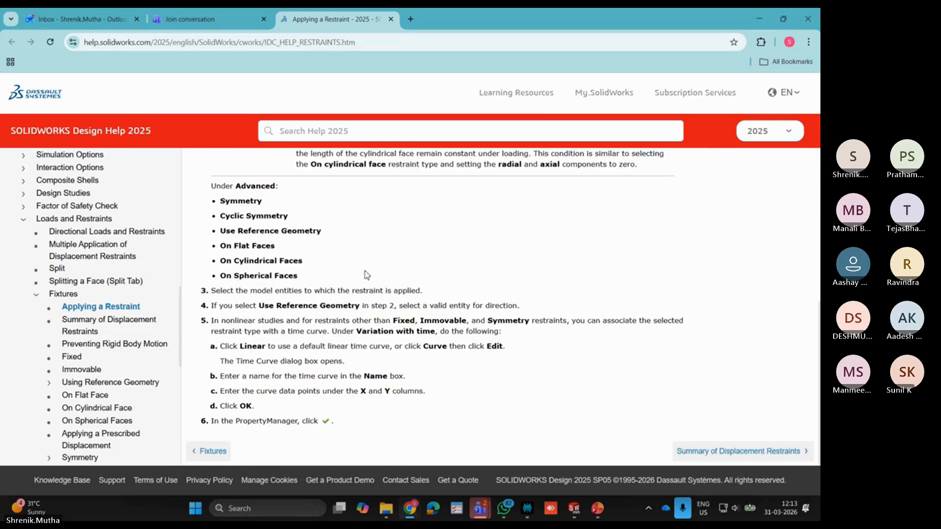
scroll(367, 274, "up", 2)
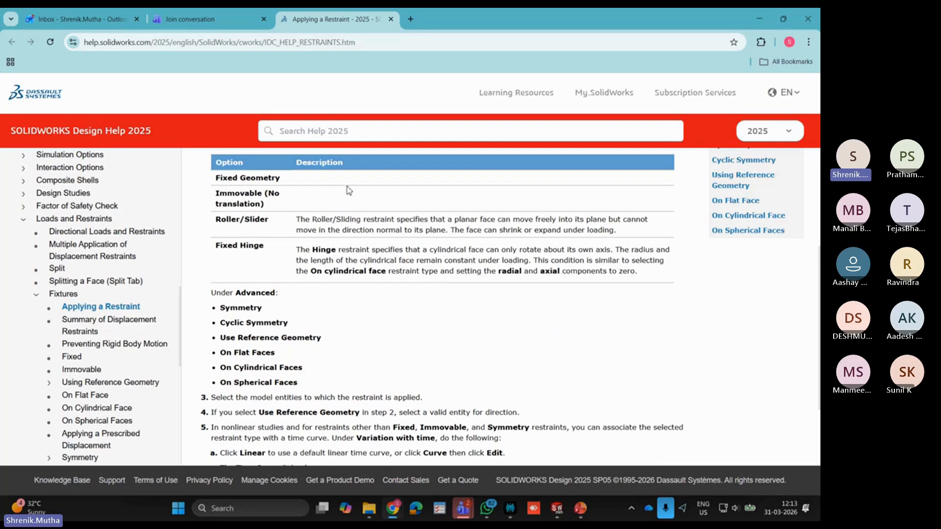
scroll(349, 190, "up", 4)
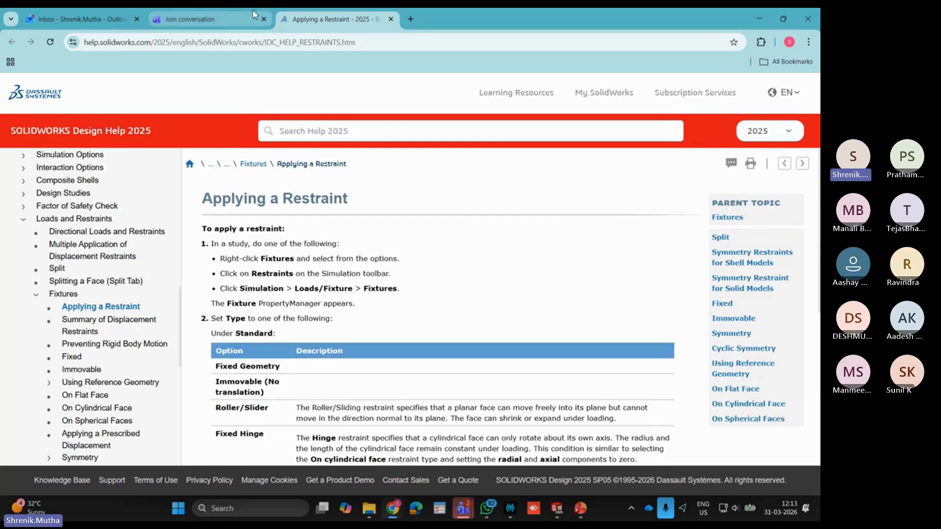
left_click(759, 20)
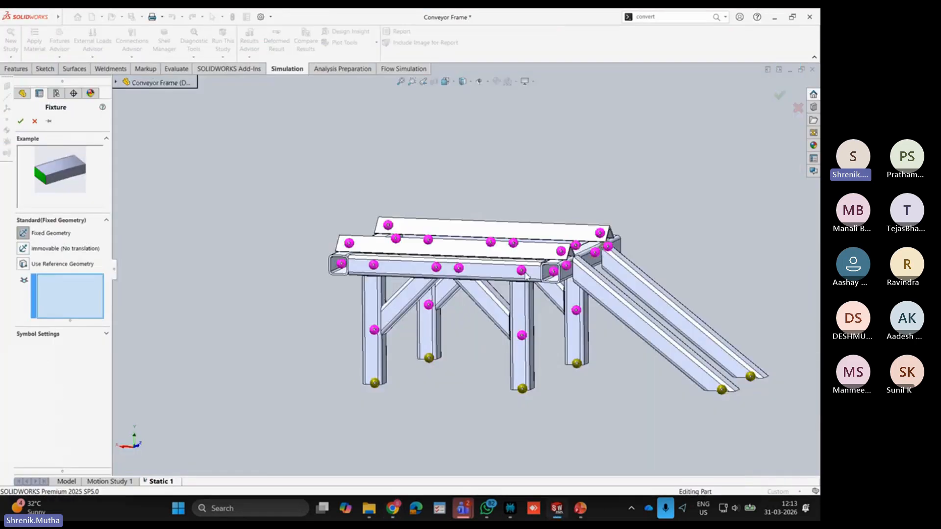
Step: Switch back to the Applying a Restraint help page in Chrome and show the browser window maximized
scroll(526, 275, "down", 3)
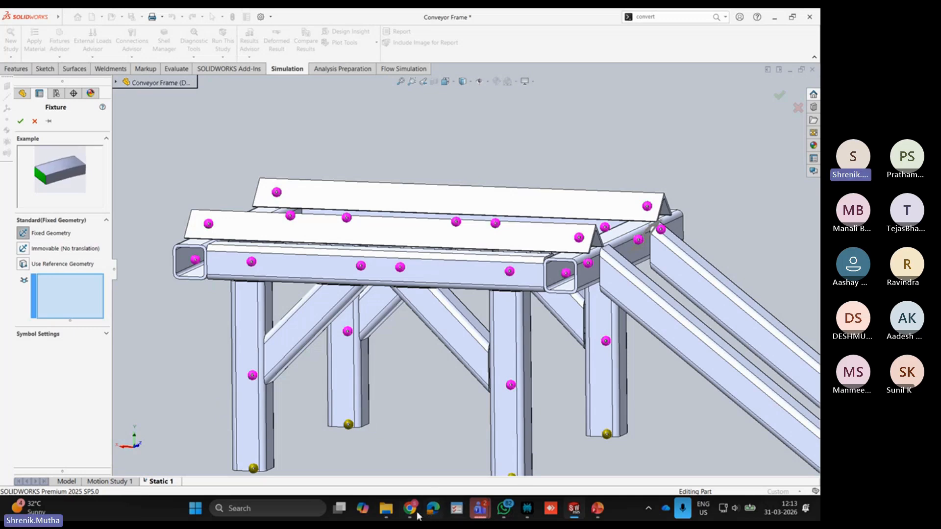
mouse_move(411, 514)
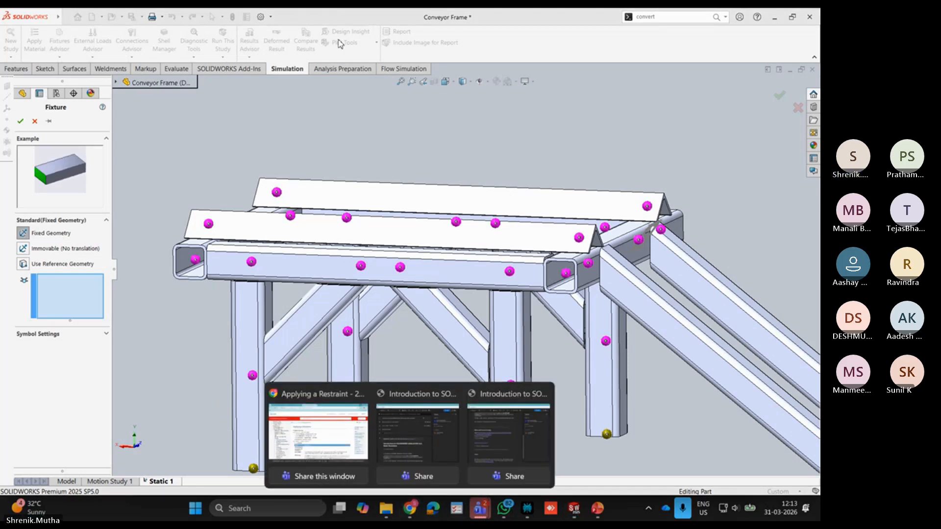
left_click(323, 431)
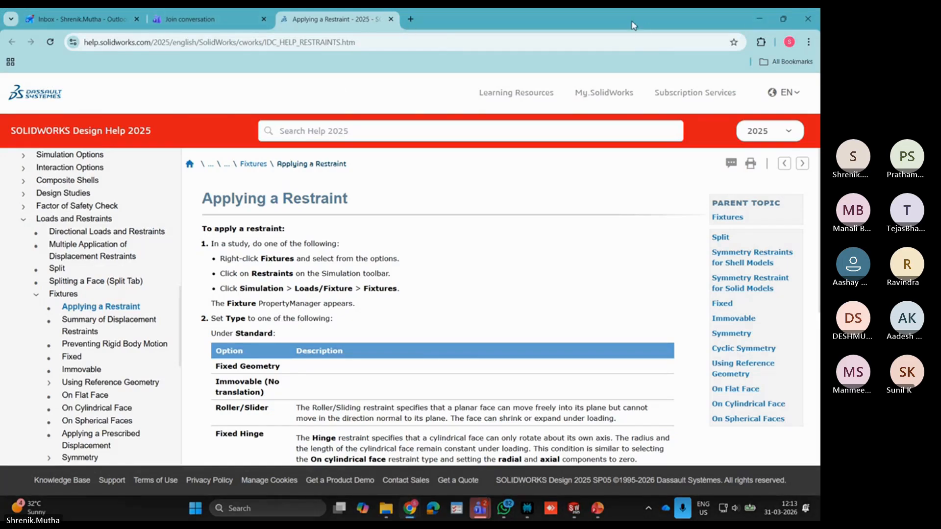
left_click_drag(632, 25, 301, 49)
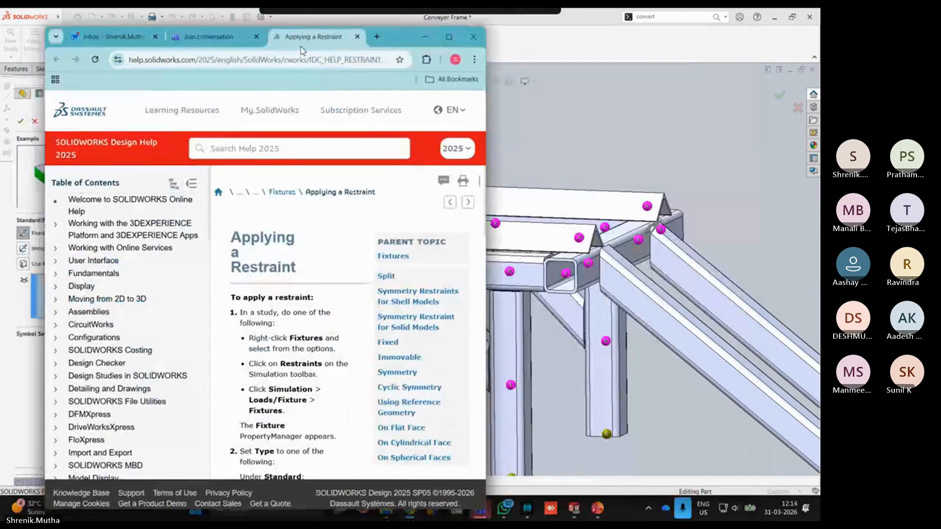
left_click(612, 32)
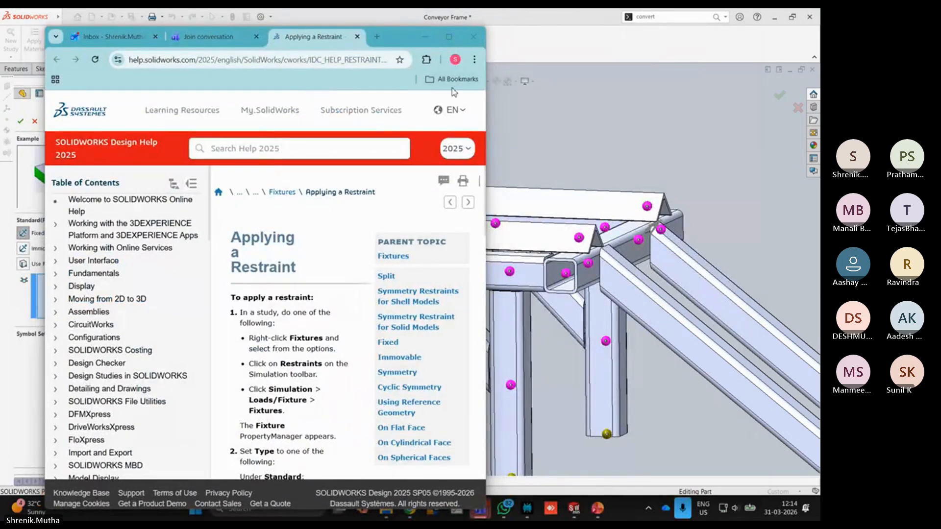
left_click(448, 37)
Step: Search Google in a new tab for "immovable and fixed geometry fixtures solidworks"
left_click(410, 21)
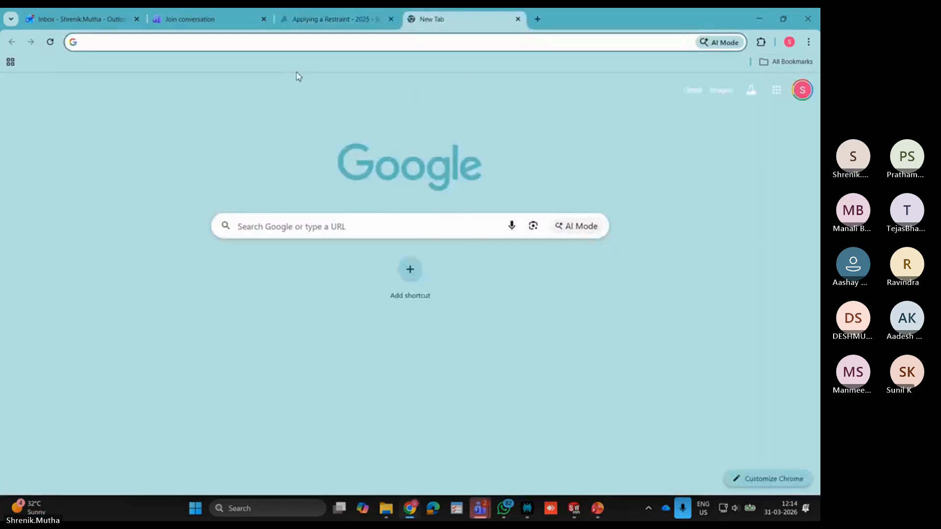
type("immova")
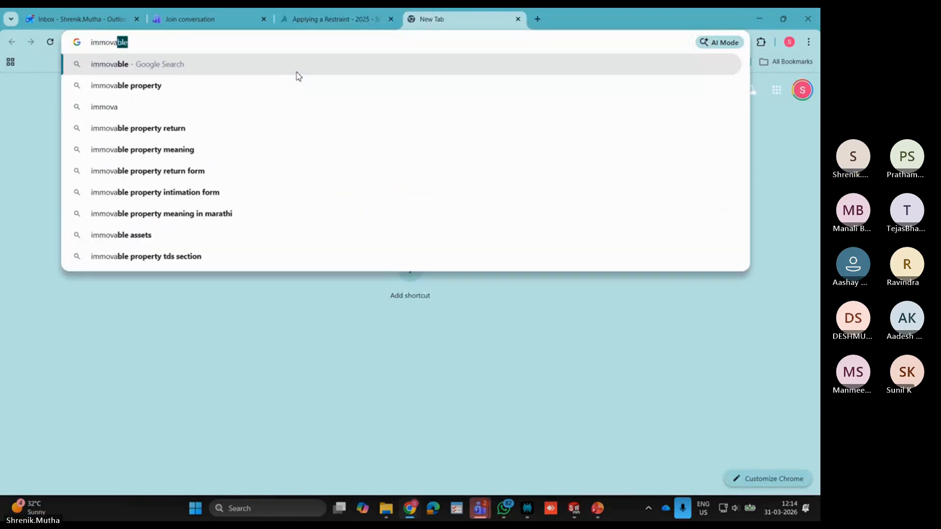
type("ble and fi")
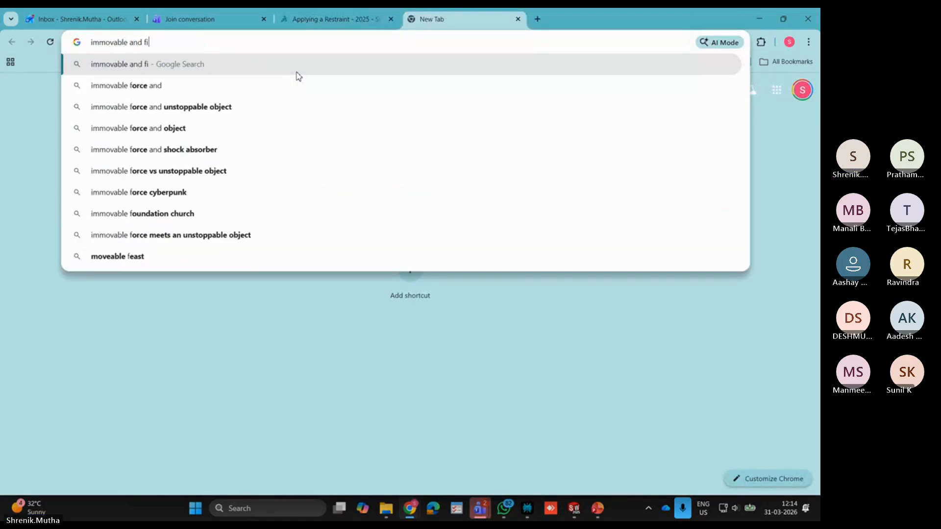
type("xed")
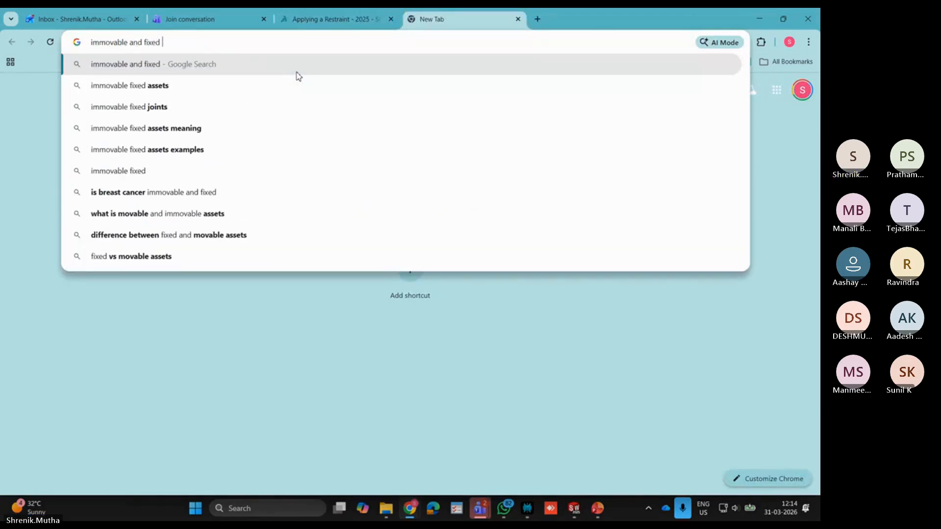
type(" fi")
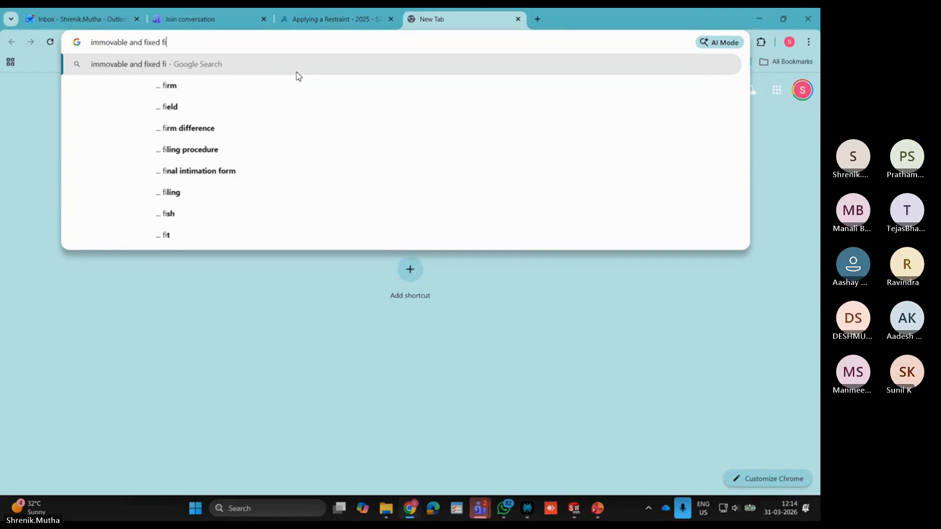
key("BackSpace")
key("BackSpace")
type("geome")
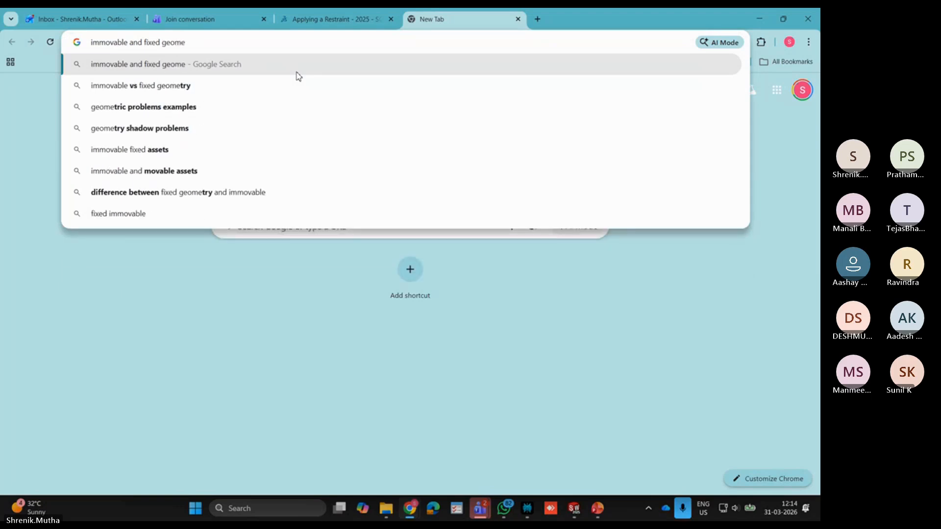
type("try")
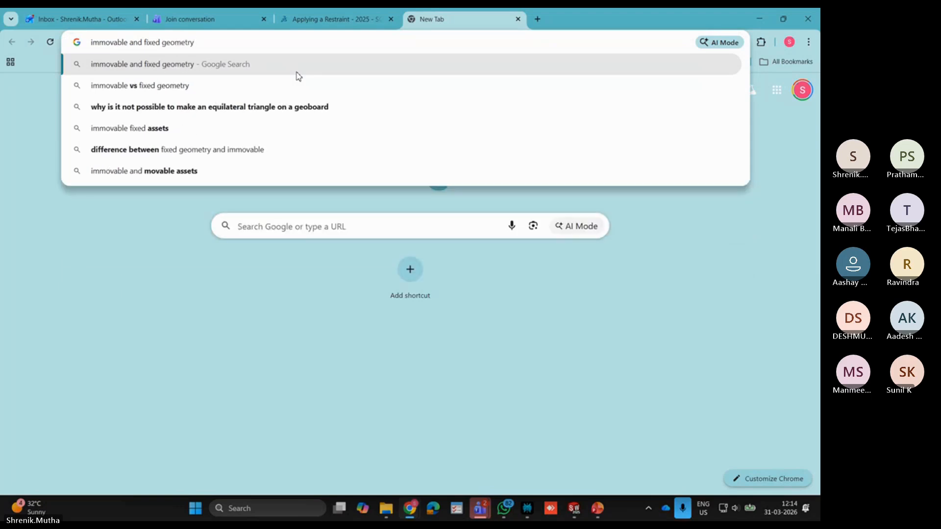
type(" fixtur")
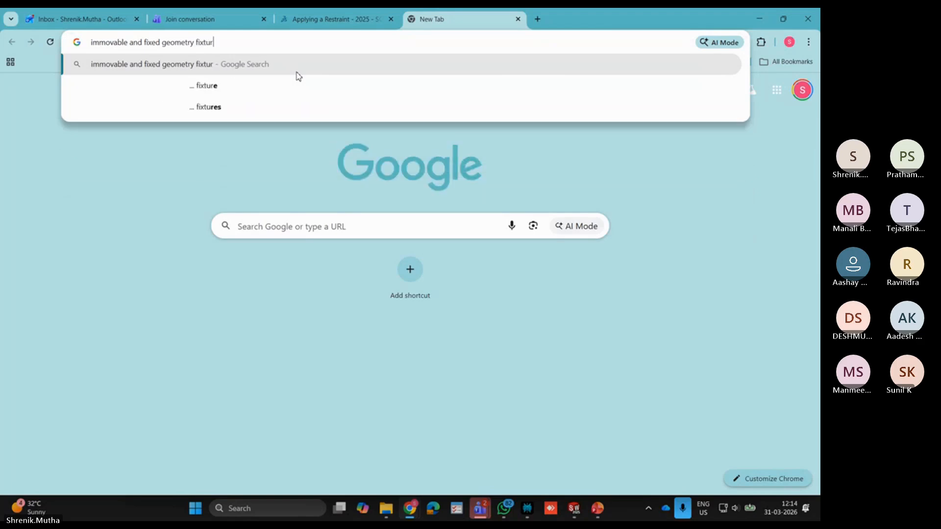
type("es solidworks")
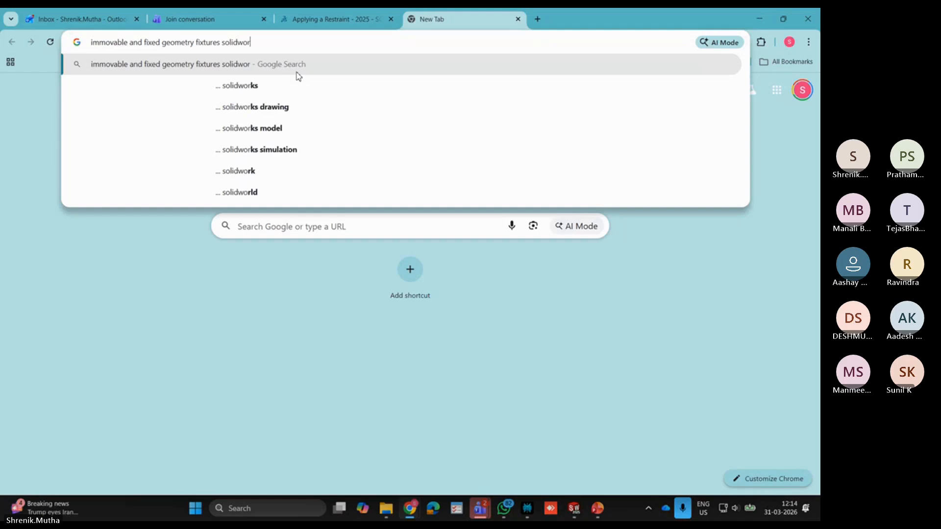
key("Return")
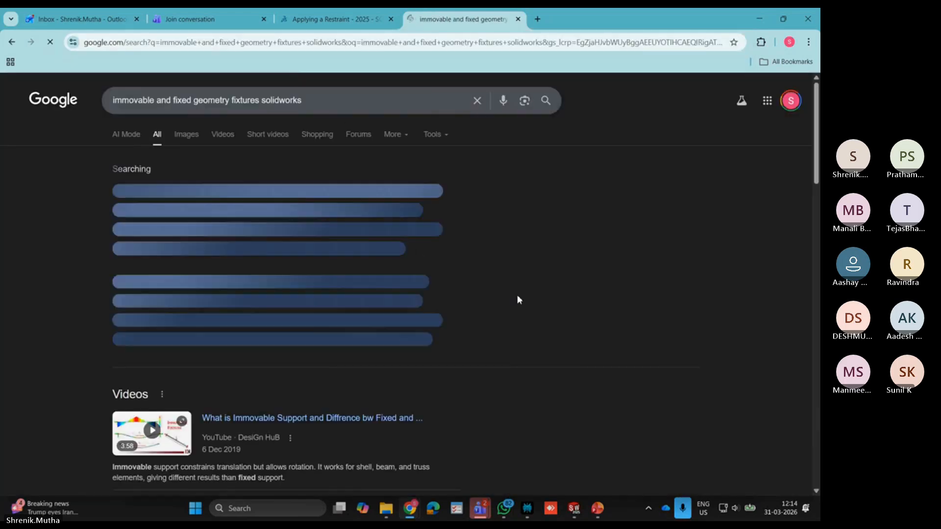
Step: Open the SOLIDWORKS Help page on the Immovable restraint from the image results showing the fixed-end beam diagram
left_click(188, 135)
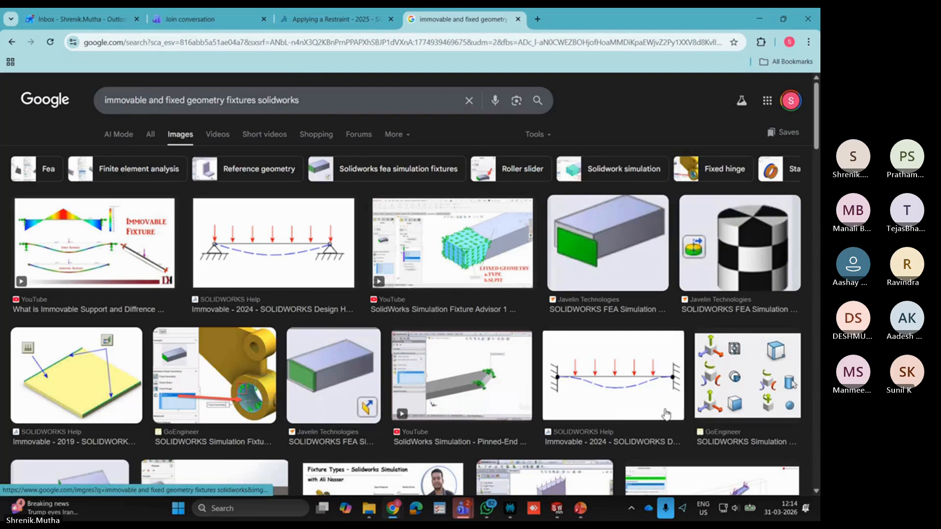
scroll(631, 408, "down", 1)
left_click(607, 329)
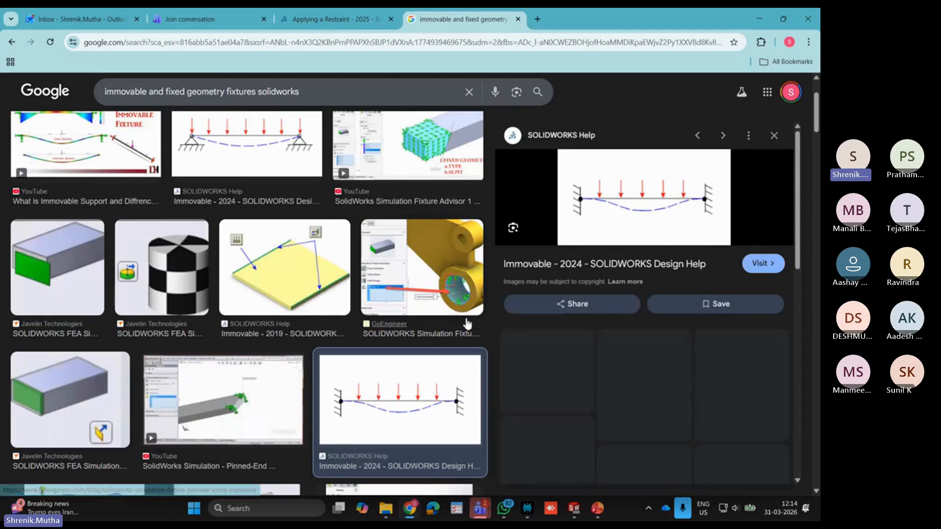
left_click(681, 221)
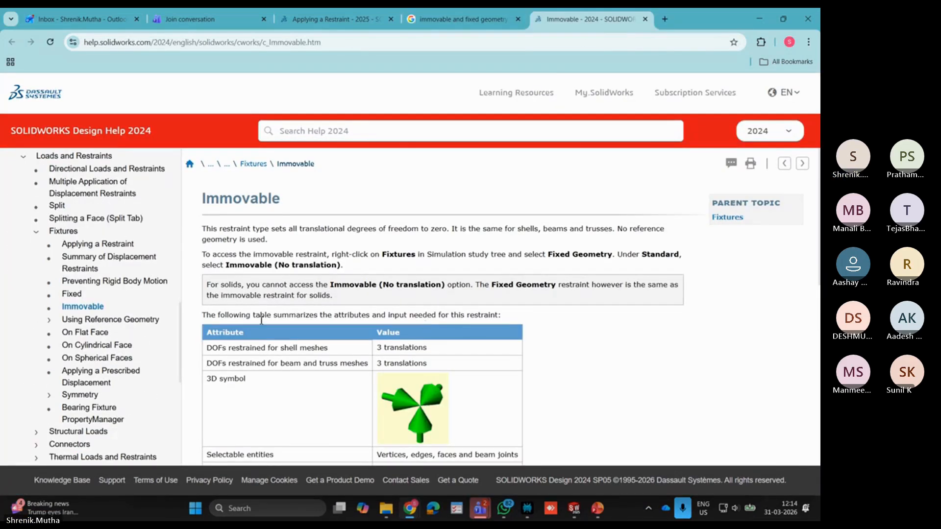
Step: Read the Immovable help page down to the Immovable and Fixed deformed-shape comparison, and return to the fixture definition in SOLIDWORKS
scroll(340, 314, "down", 3)
scroll(340, 314, "down", 5)
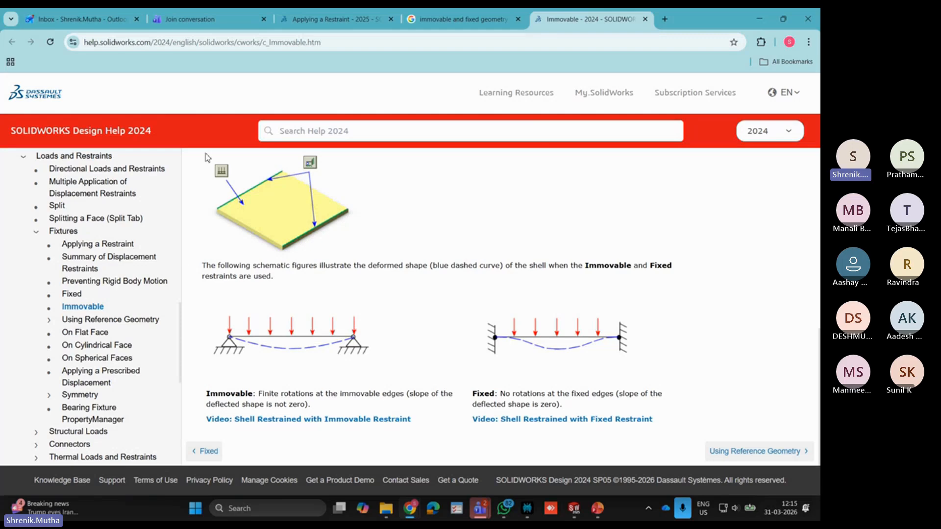
mouse_move(484, 23)
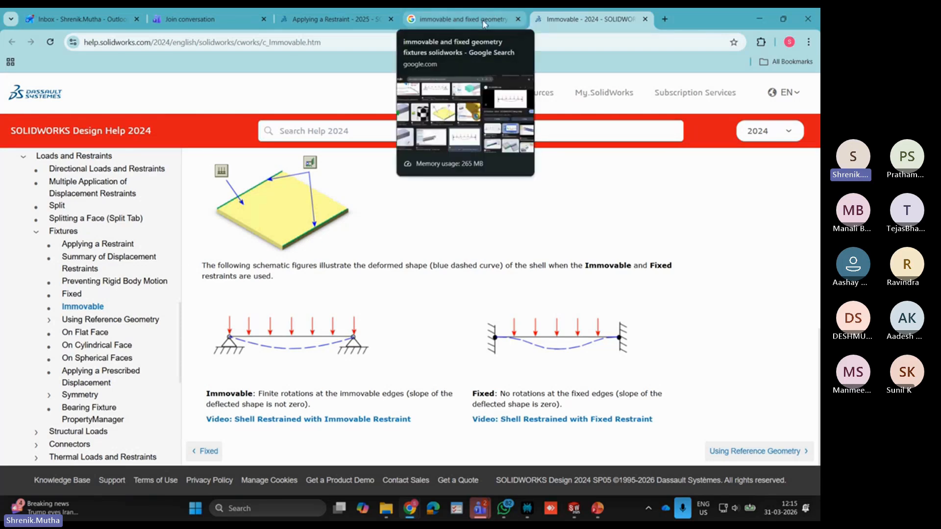
left_click(759, 19)
Step: Select the bottom end joints of the four legs and the two inclined beams as the Fixed Geometry fixture's joints
scroll(515, 276, "up", 6)
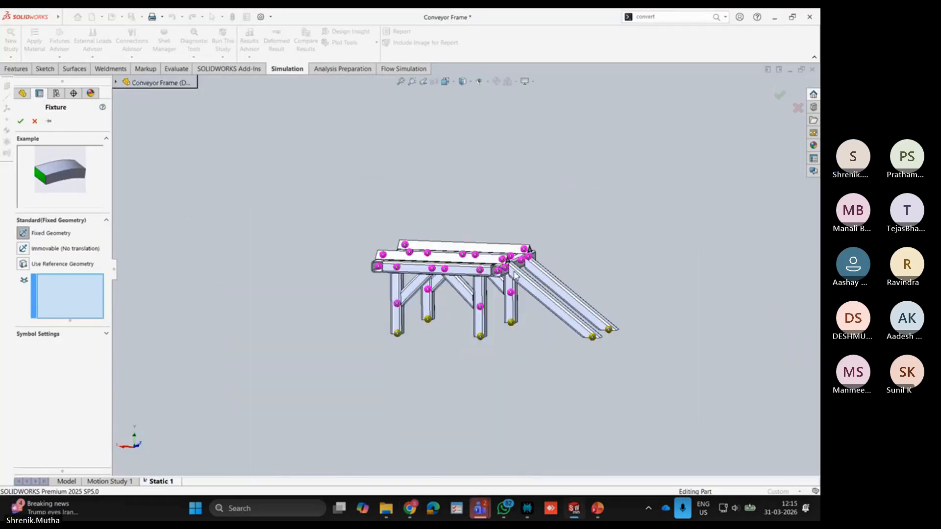
middle_click_drag(515, 276, 523, 324)
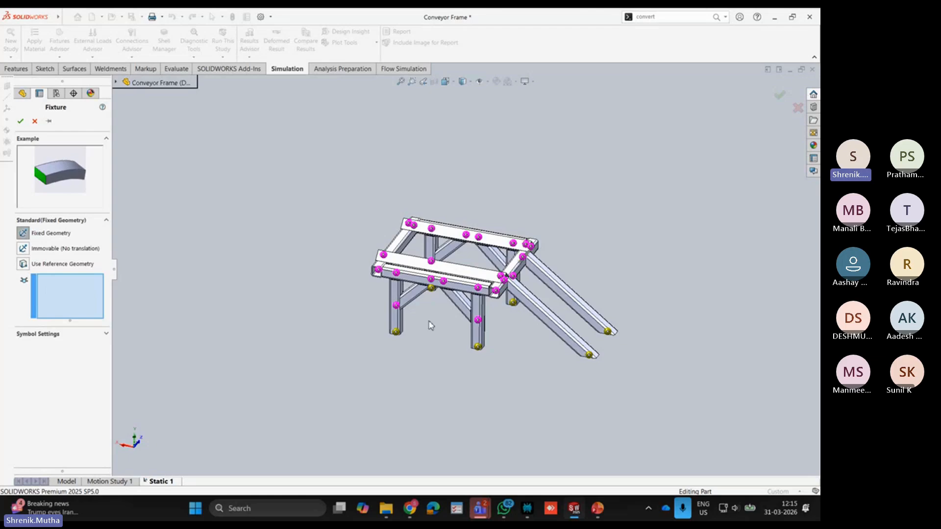
middle_click_drag(430, 325, 441, 288)
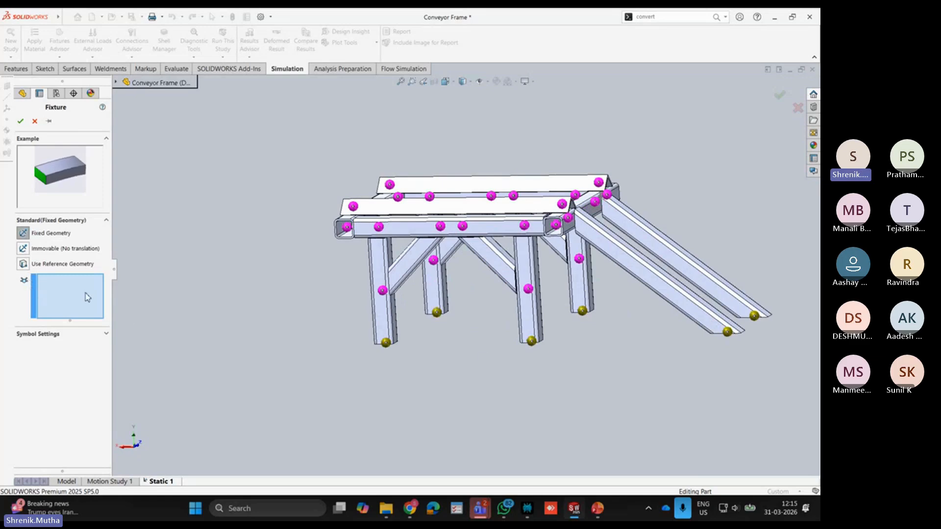
left_click(389, 347)
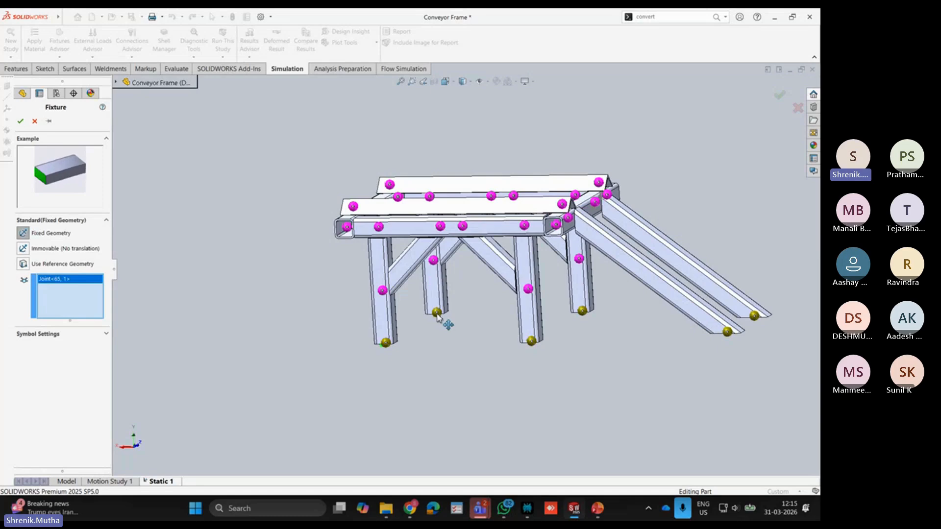
left_click(437, 314)
left_click(531, 340)
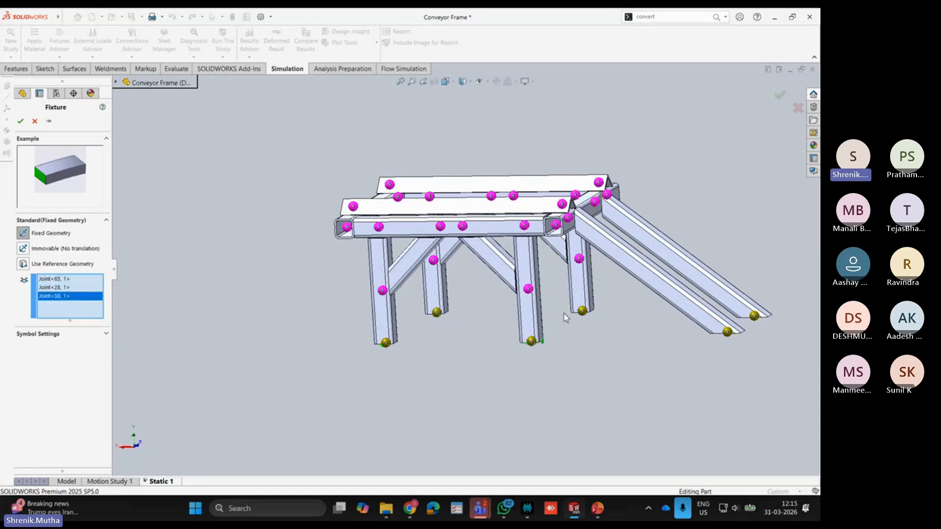
left_click(588, 312)
left_click(755, 316)
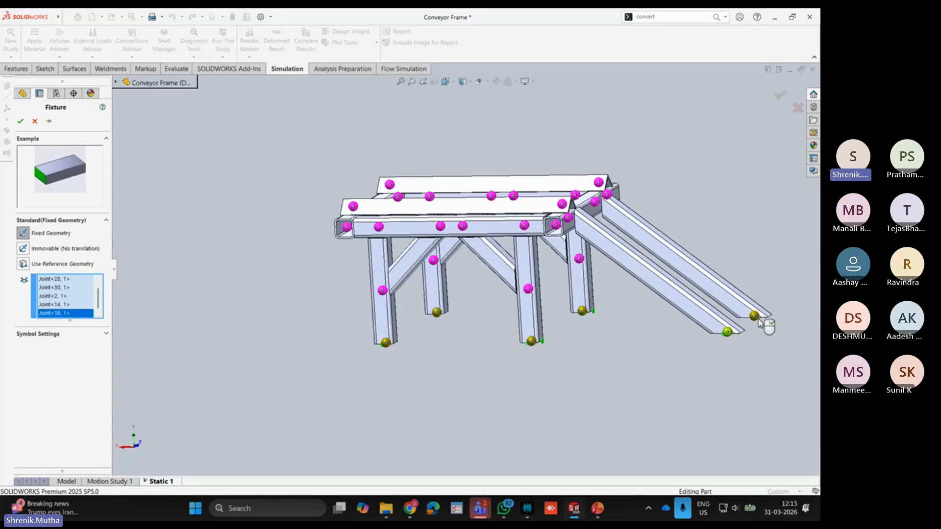
left_click(728, 332)
Step: Examine the fixture symbols at the leg and inclined beam ends from below and close up
scroll(645, 316, "down", 3)
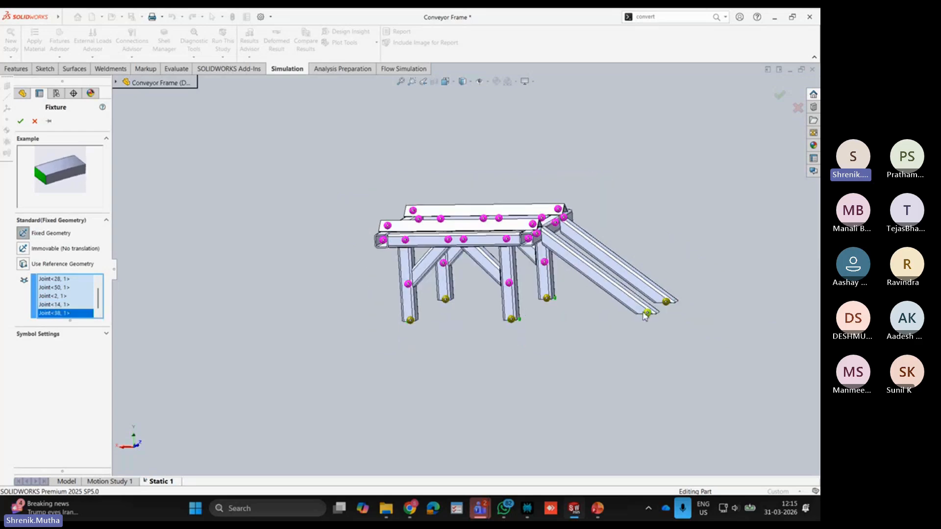
scroll(605, 292, "down", 3)
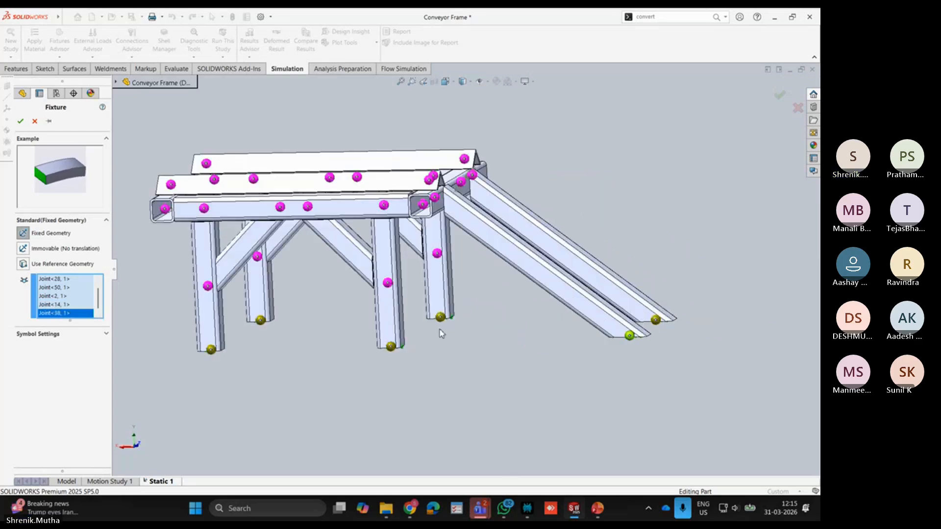
middle_click_drag(439, 328, 462, 300)
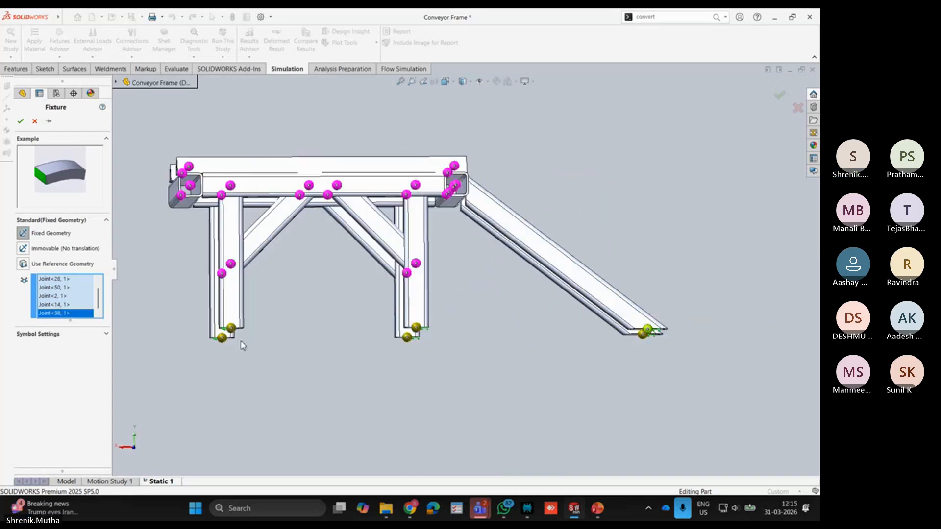
scroll(265, 326, "down", 2)
scroll(327, 346, "down", 2)
scroll(300, 319, "up", 1)
scroll(300, 319, "down", 1)
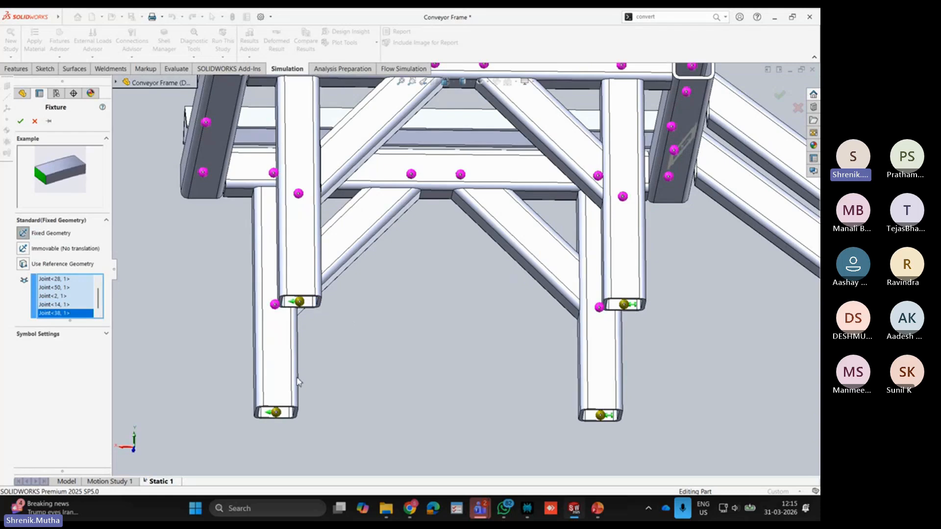
scroll(326, 297, "down", 2)
scroll(298, 378, "down", 3)
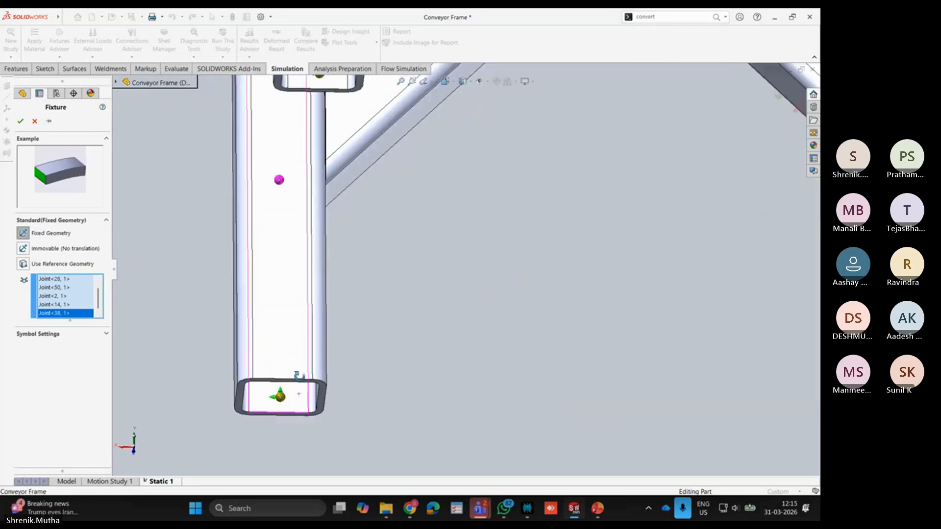
scroll(263, 396, "down", 2)
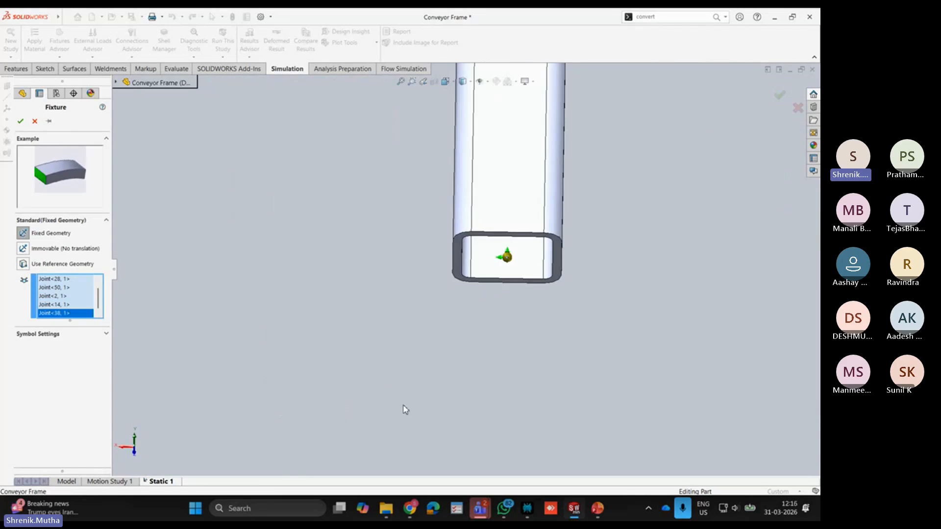
scroll(434, 333, "up", 5)
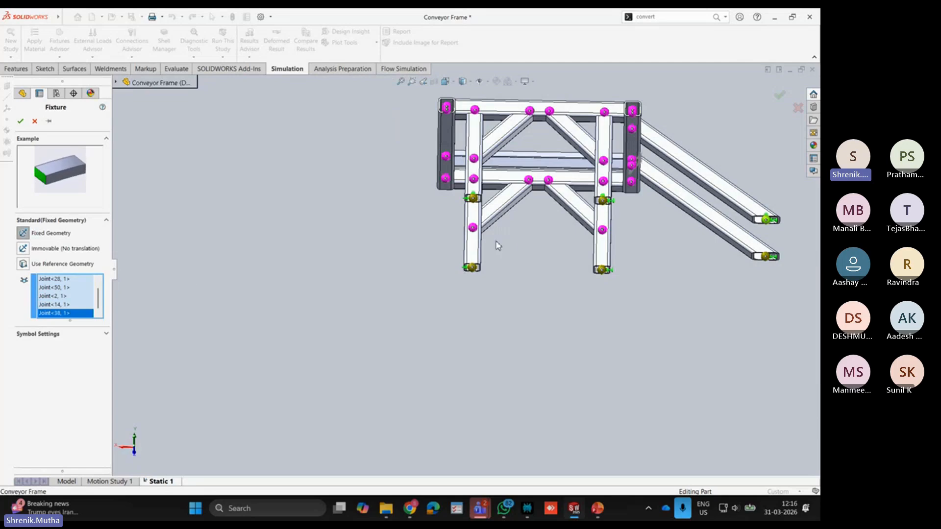
middle_click_drag(496, 243, 519, 254)
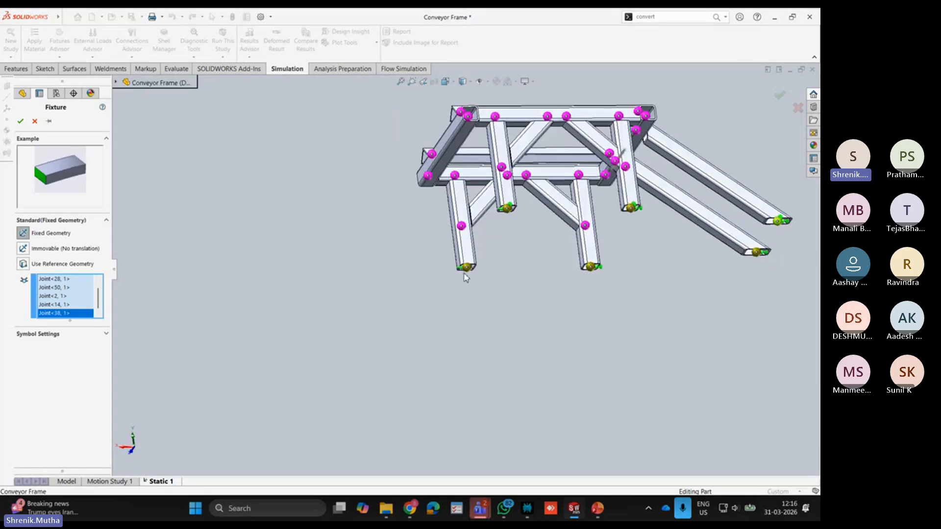